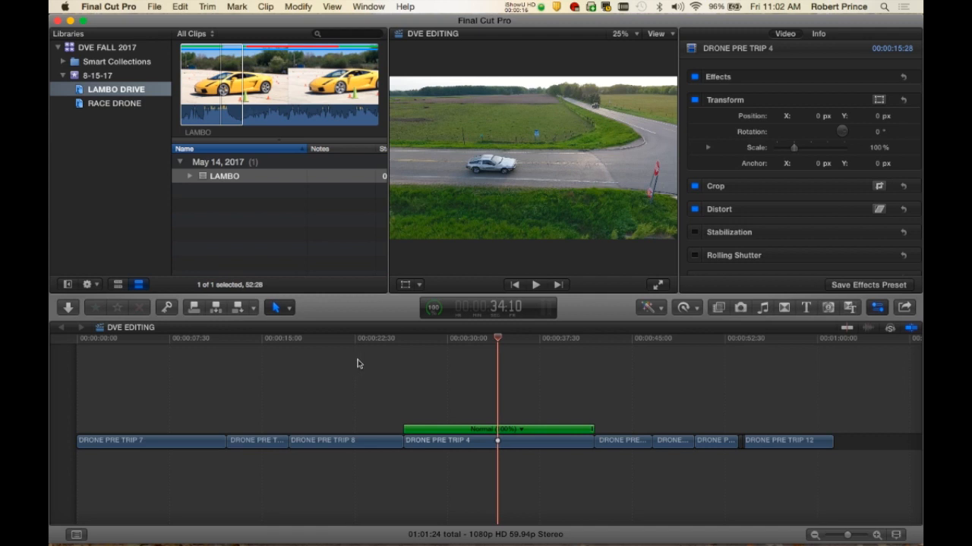
Examine the drone footage at several points in the DRONE PRE TRIP 8 and DRONE PRE TRIP 4 clips.
click(352, 341)
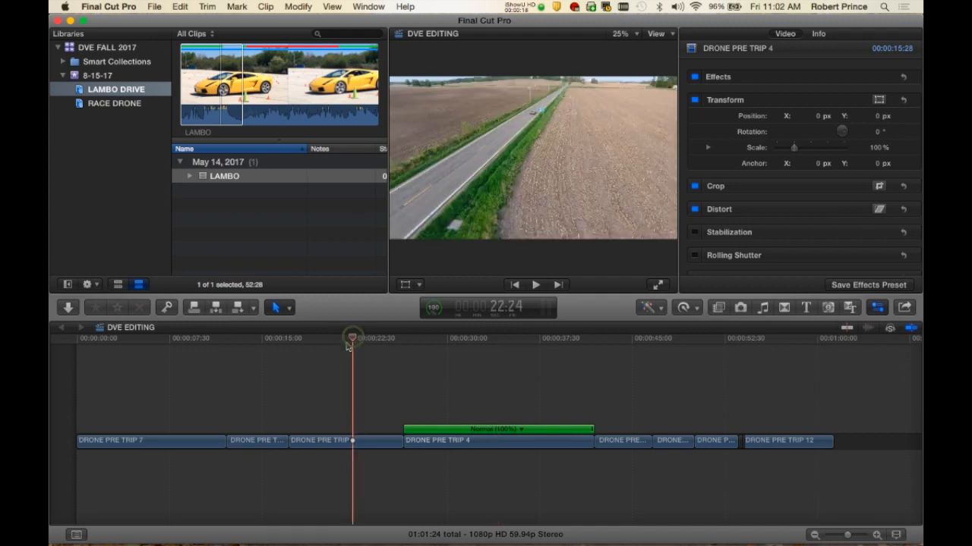
click(330, 342)
click(359, 339)
click(333, 339)
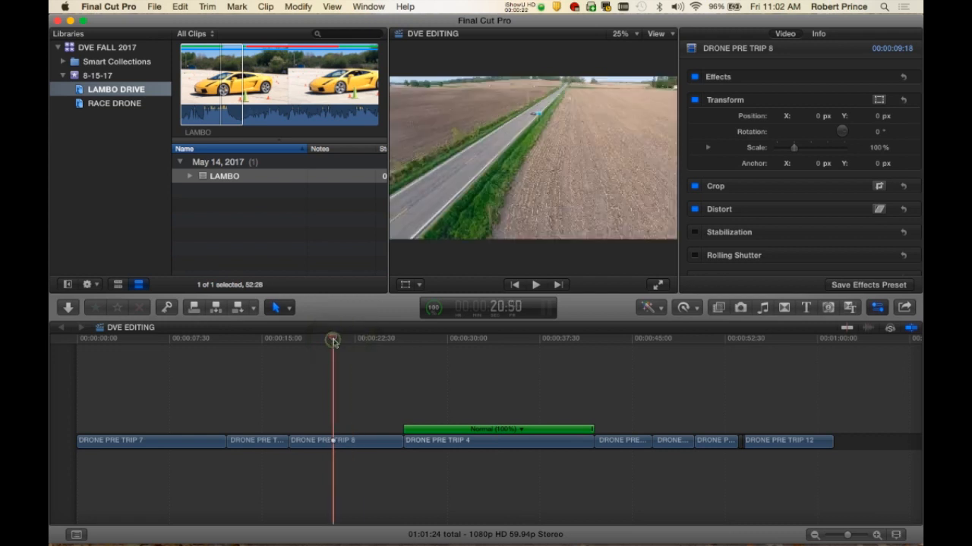
click(368, 340)
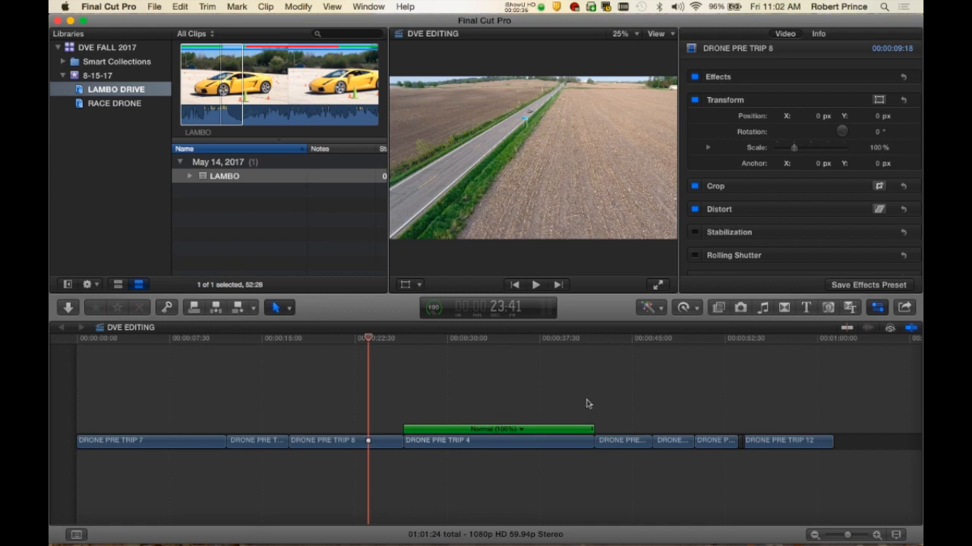
click(476, 339)
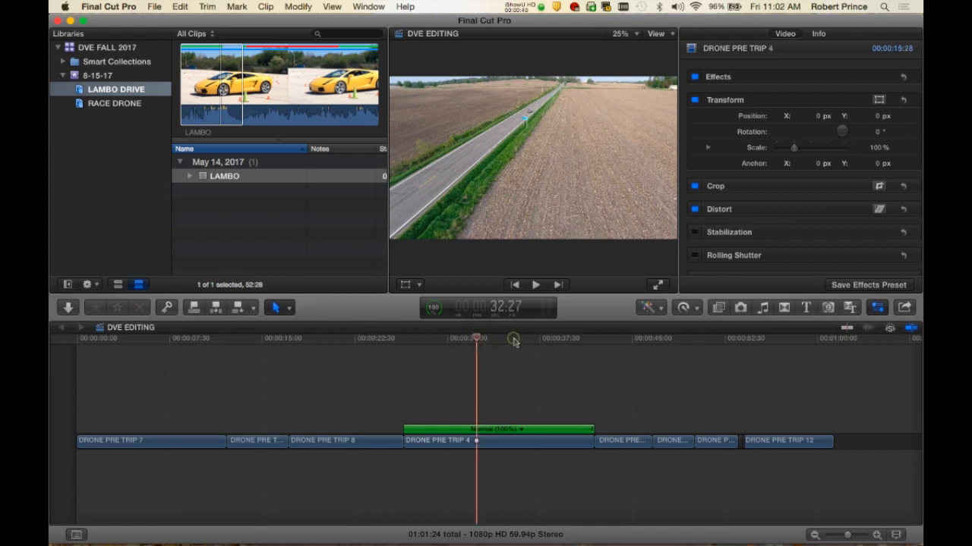
click(514, 339)
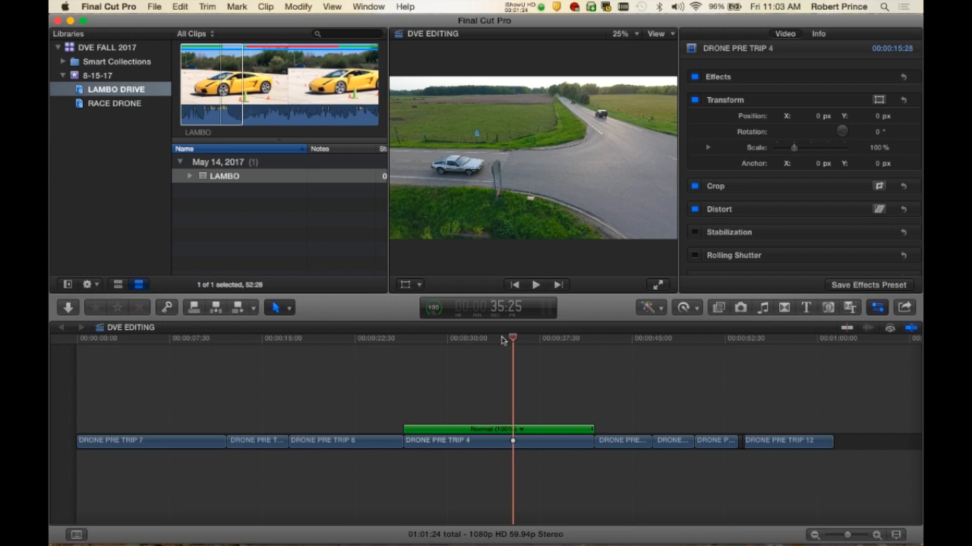
click(486, 339)
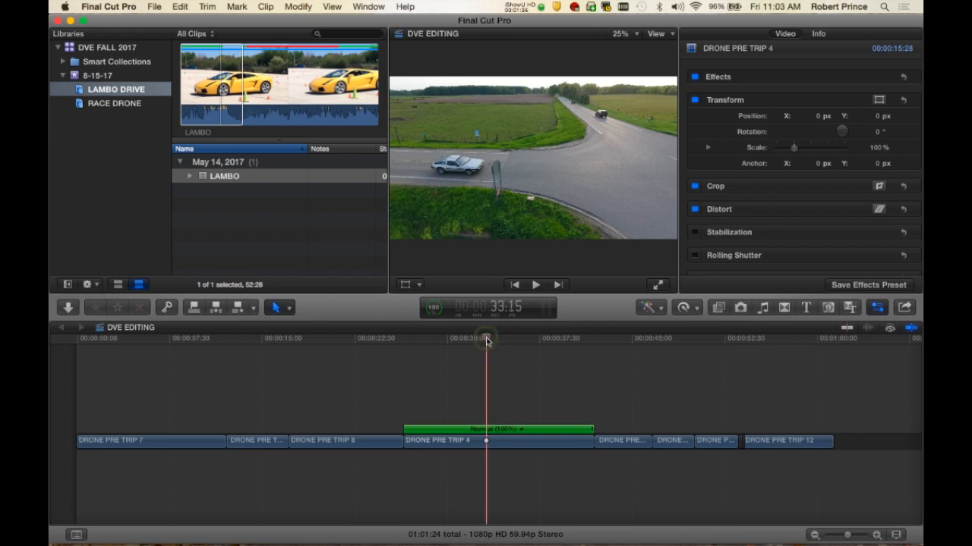
click(517, 339)
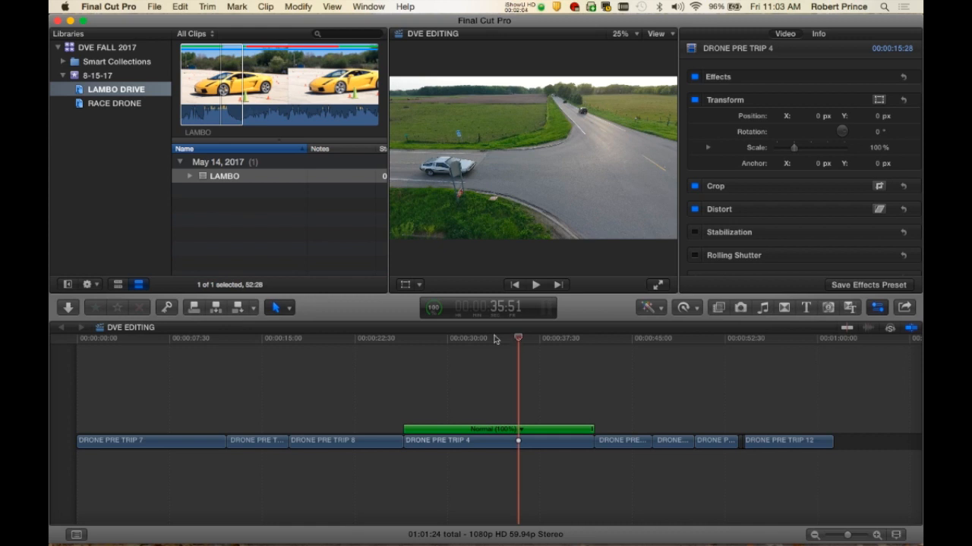
click(493, 339)
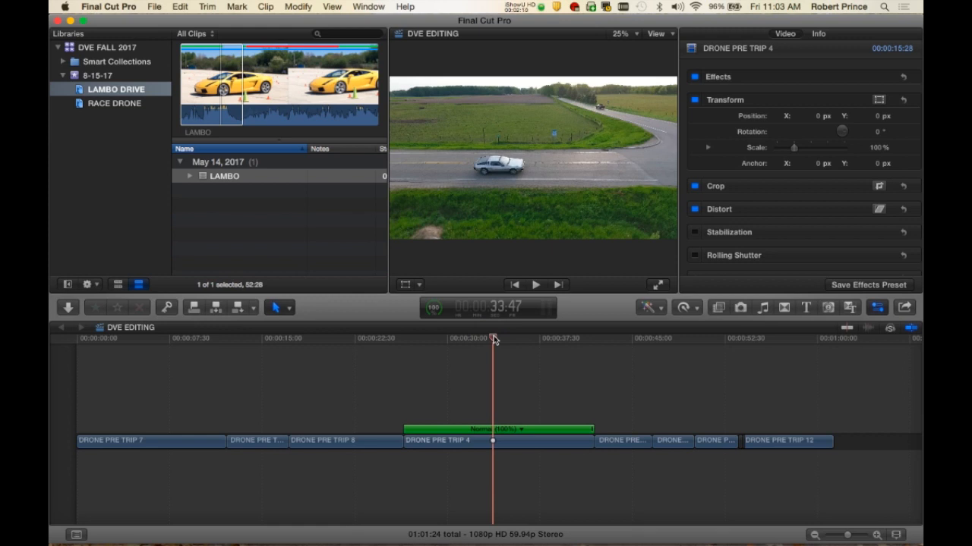
Retime the DRONE PRE TRIP 8 clip directly after DRONE PRE TRIP 4 to Slow 25%.
click(519, 446)
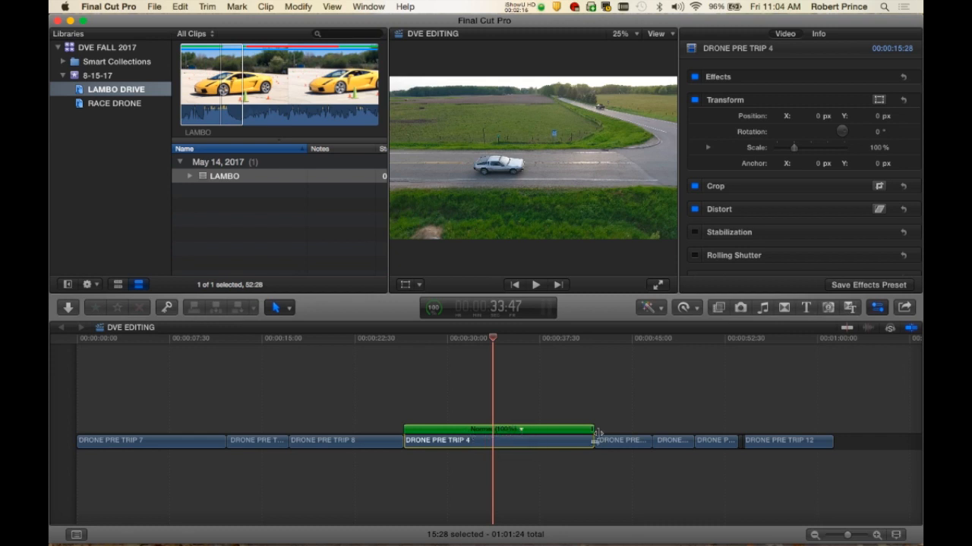
click(627, 440)
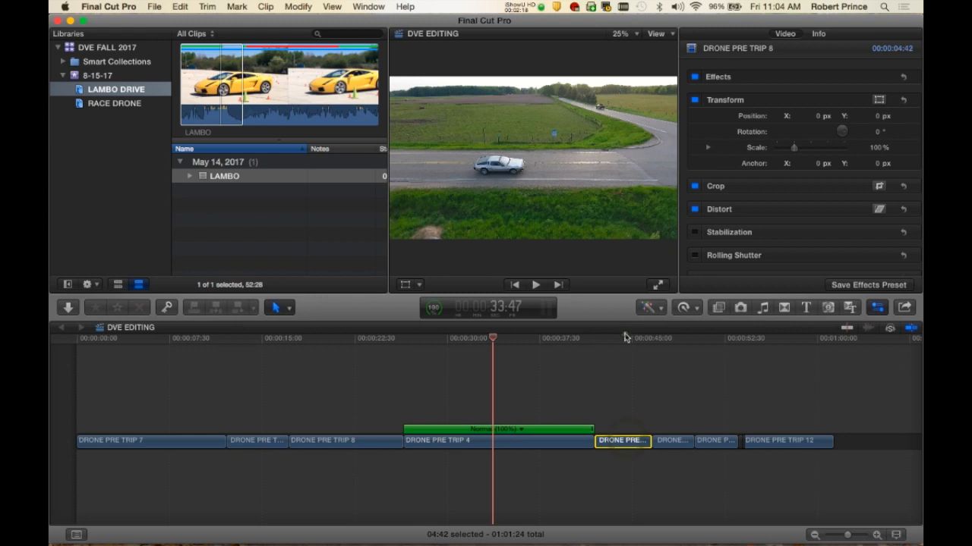
click(696, 308)
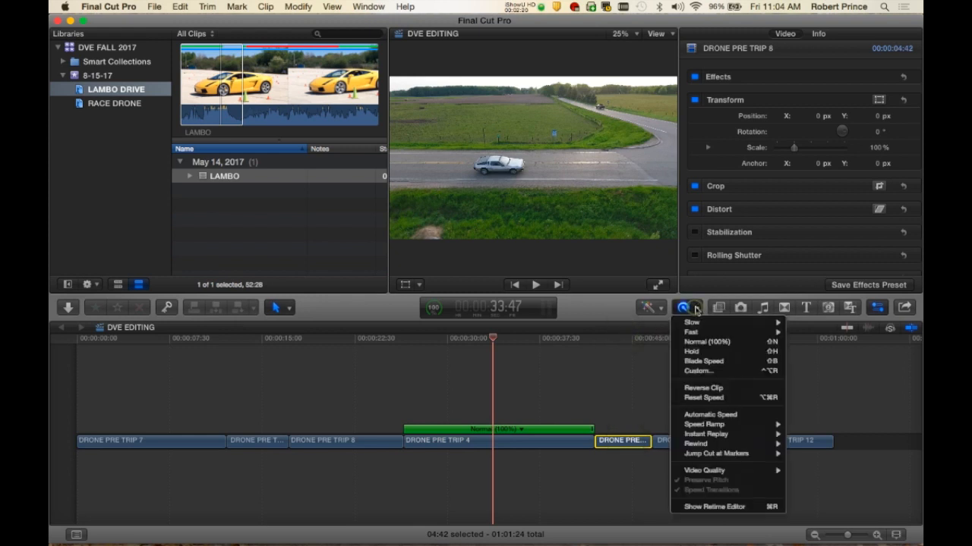
mouse_move(713, 325)
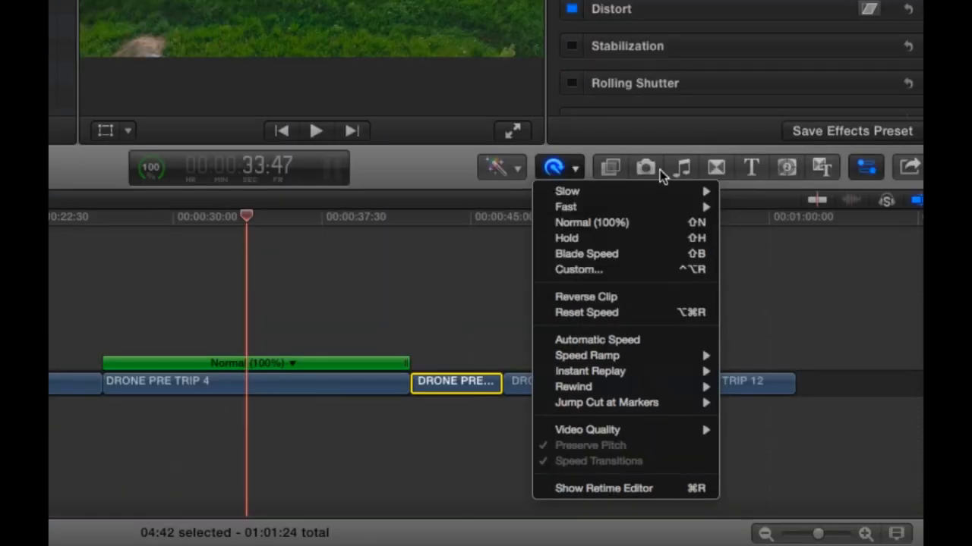
mouse_move(655, 190)
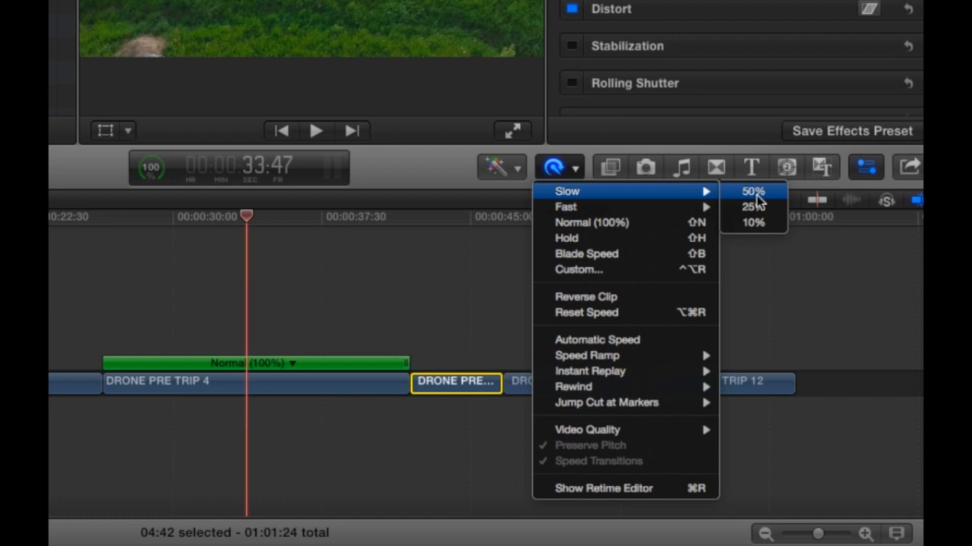
mouse_move(657, 207)
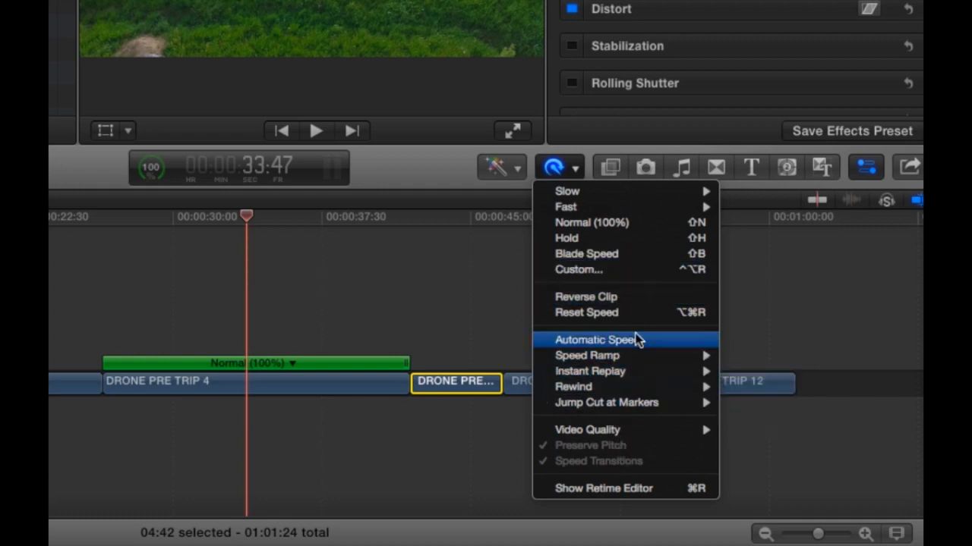
mouse_move(635, 370)
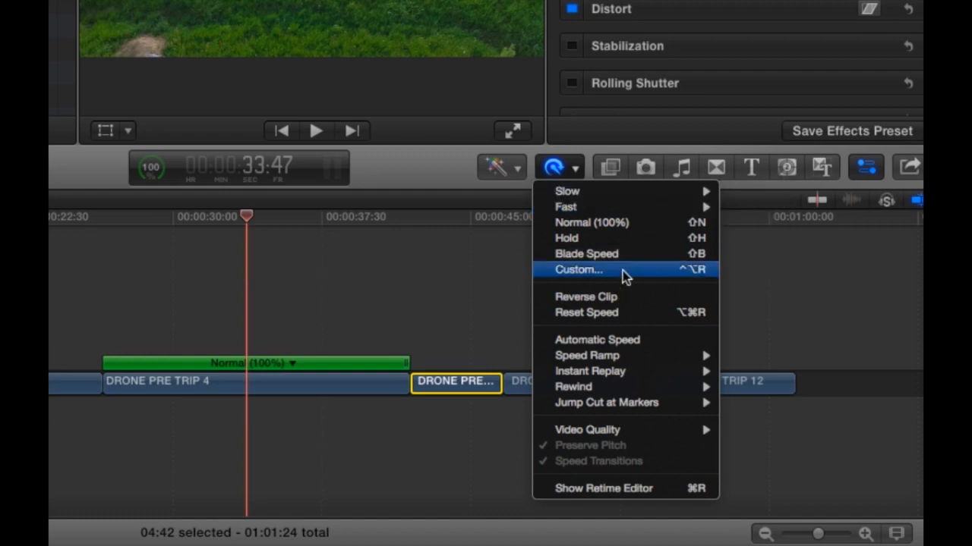
mouse_move(624, 195)
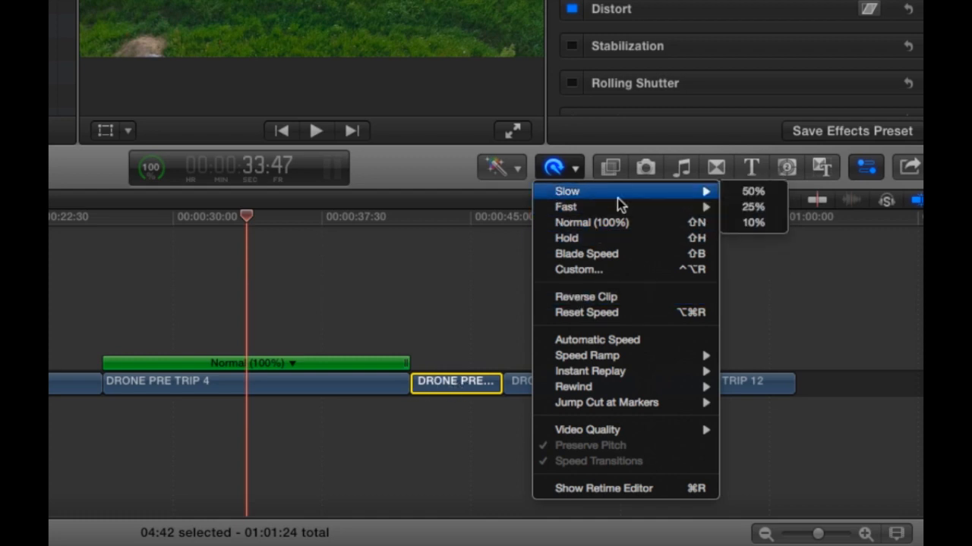
click(753, 208)
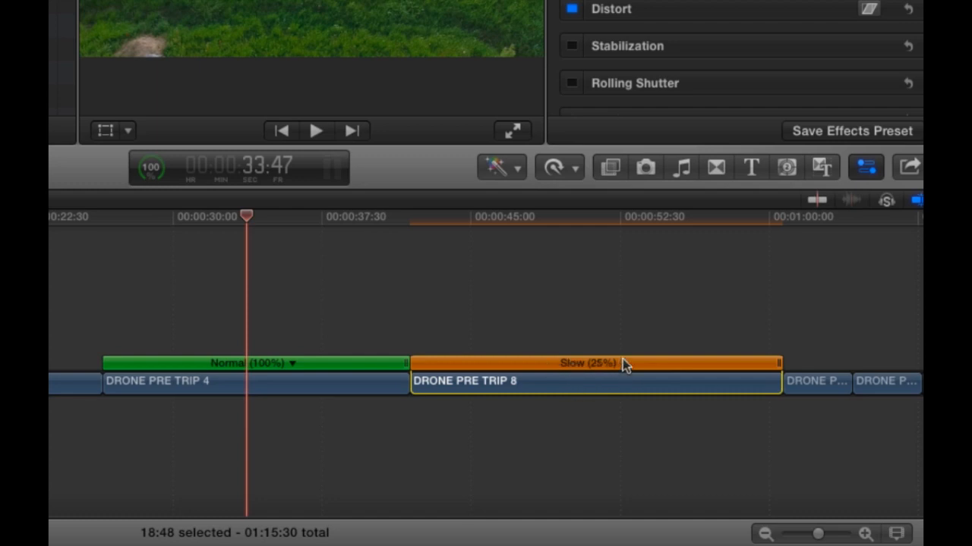
Try Slow 10% and Slow 50% as speeds for the retimed DRONE PRE TRIP 8 clip.
mouse_move(684, 389)
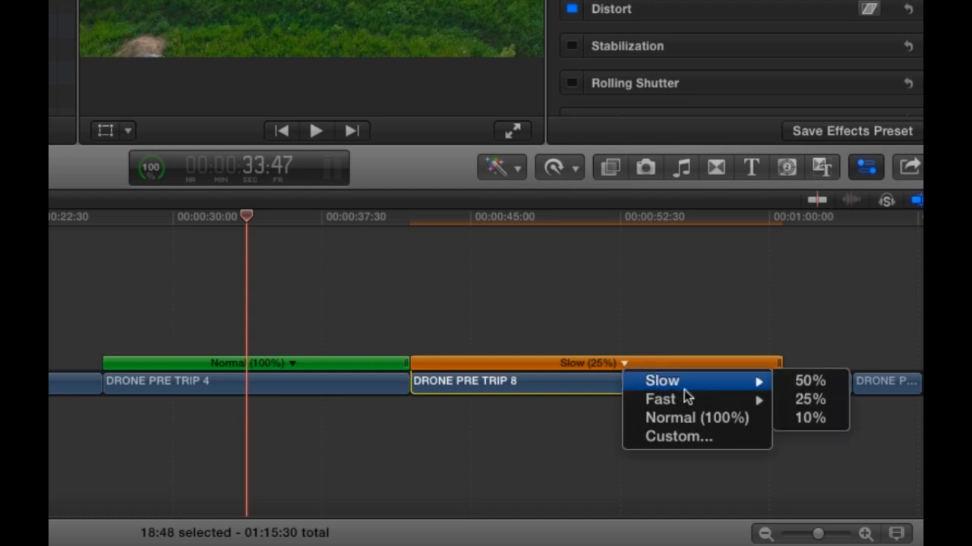
click(811, 418)
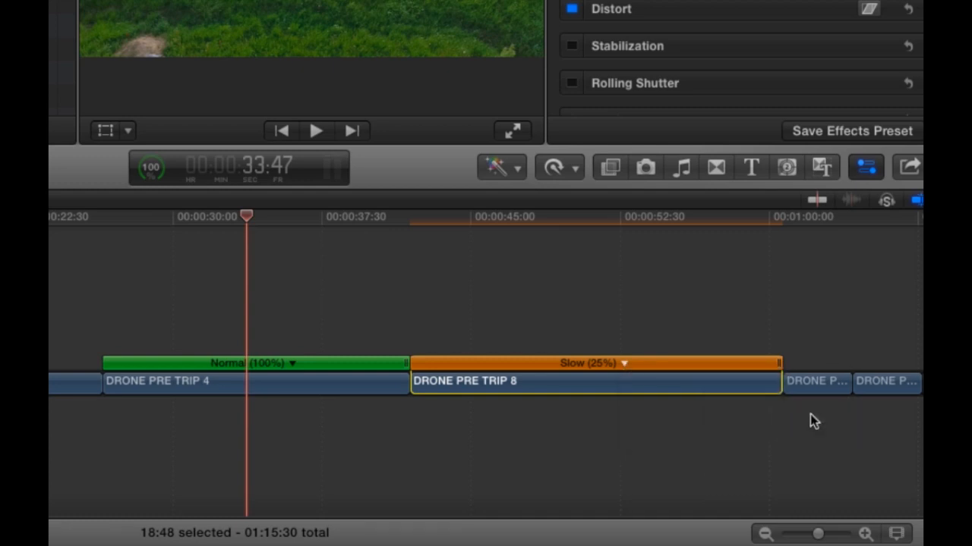
click(701, 364)
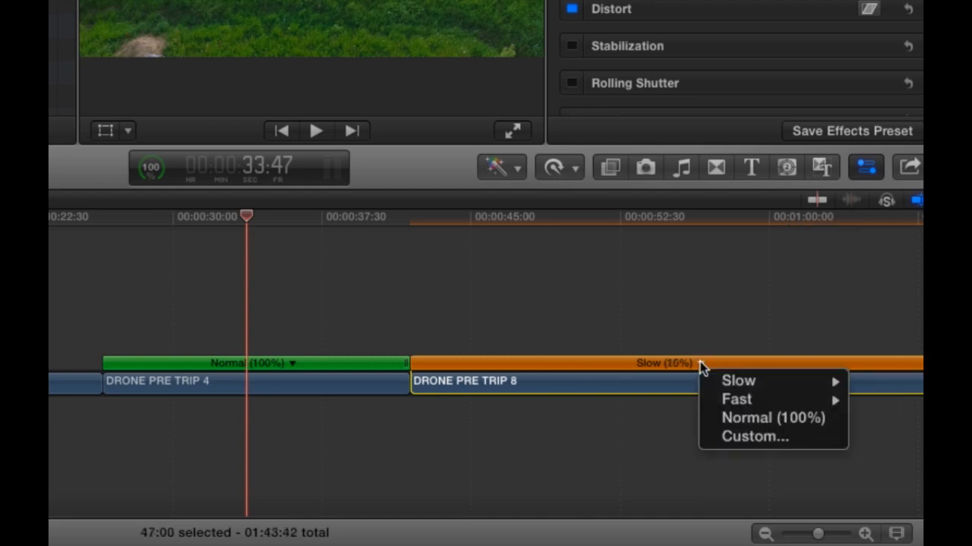
mouse_move(744, 382)
click(884, 382)
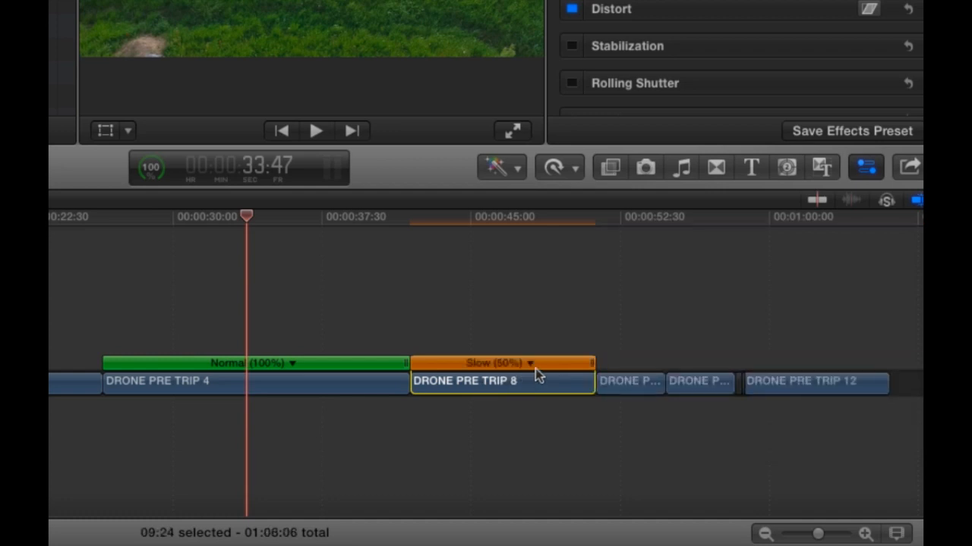
Change the selected DRONE PRE TRIP 8 clip's speed to Fast 2x.
click(530, 364)
mouse_move(588, 400)
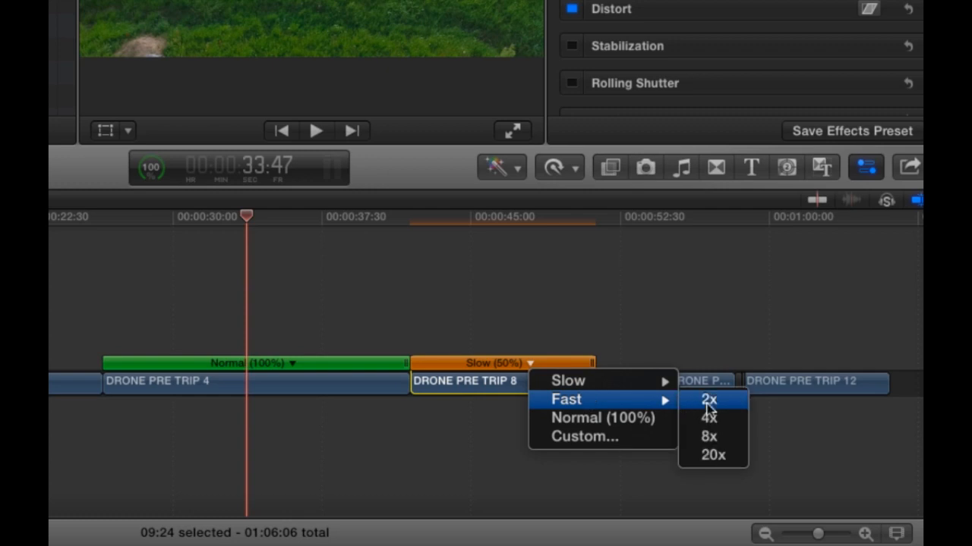
click(710, 403)
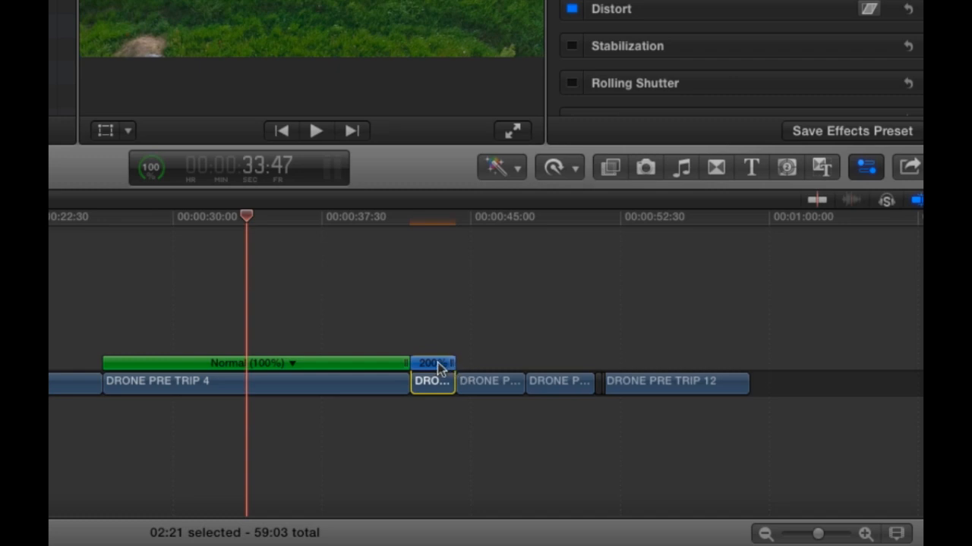
Return the DRONE PRE TRIP 8 clip to Slow 25% and preview a frame inside the slowed clip.
key(super+equal)
key(super+equal)
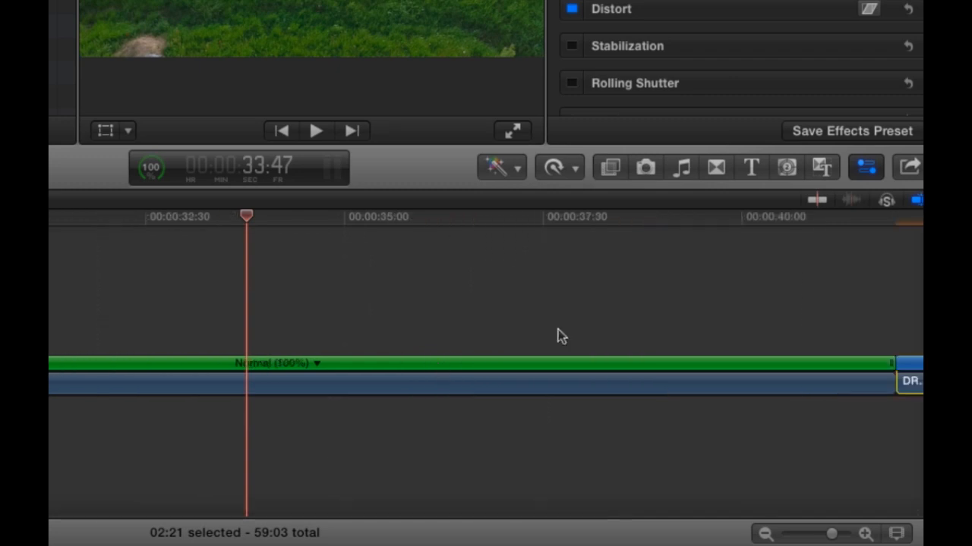
scroll(861, 369, right, 8)
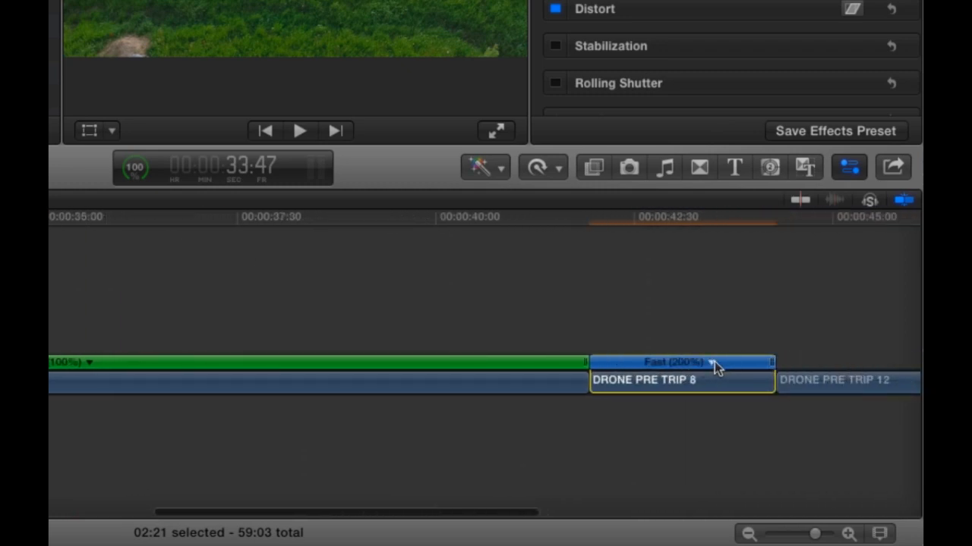
click(711, 362)
mouse_move(743, 381)
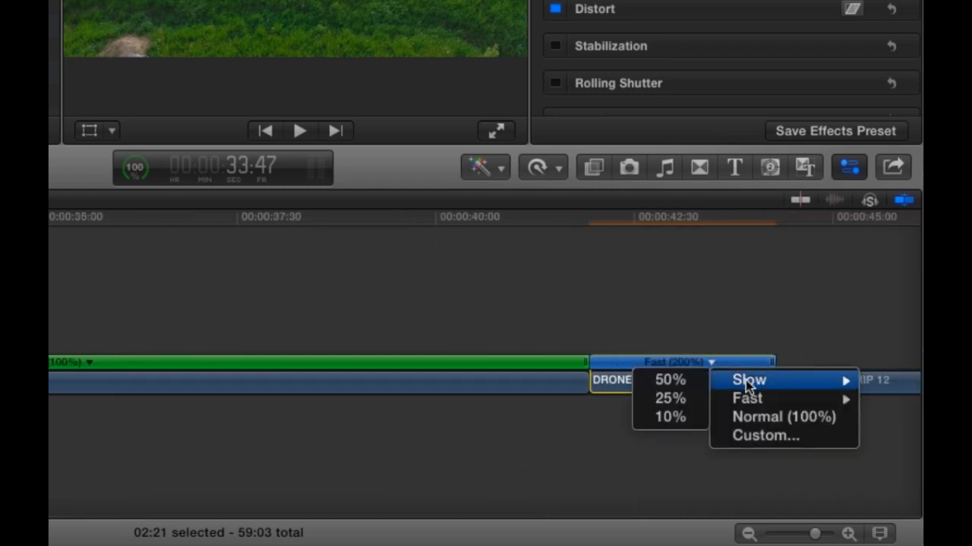
click(694, 398)
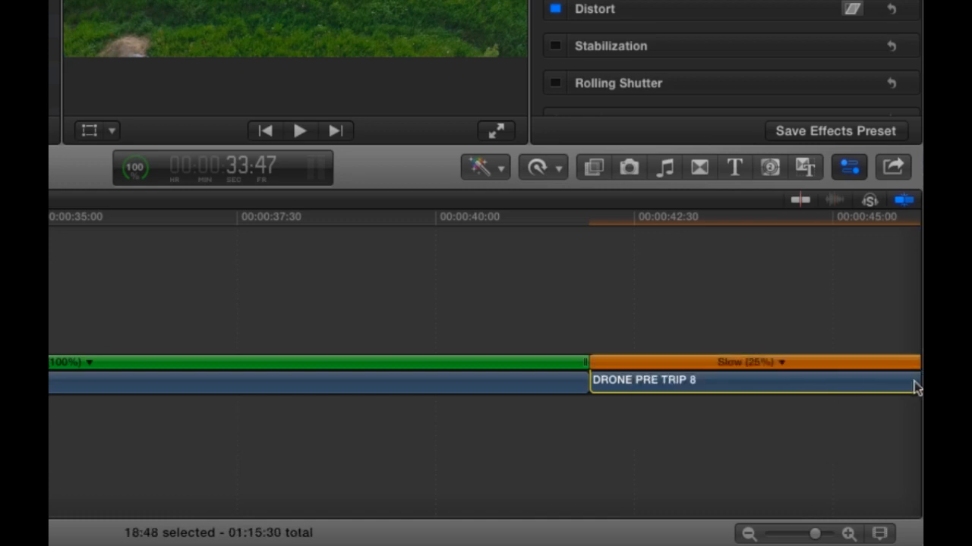
scroll(851, 385, right, 10)
scroll(651, 368, right, 5)
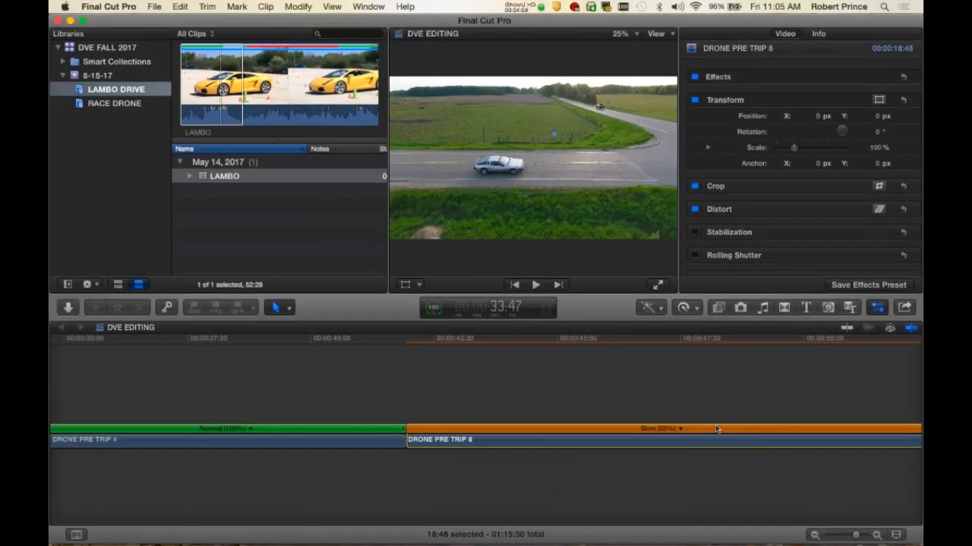
click(597, 342)
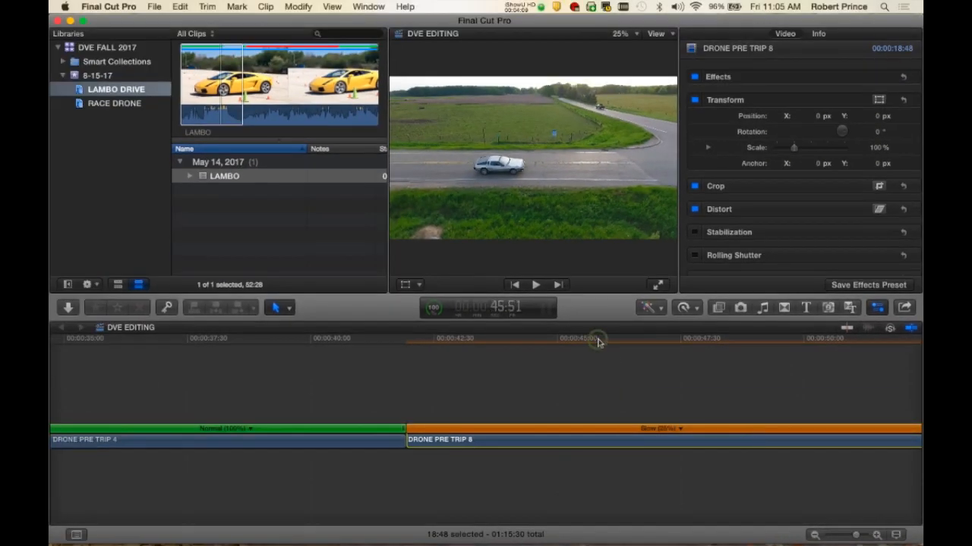
Speed the DRONE PRE TRIP 8 clip up to Fast 2x and preview a frame in its middle.
click(679, 429)
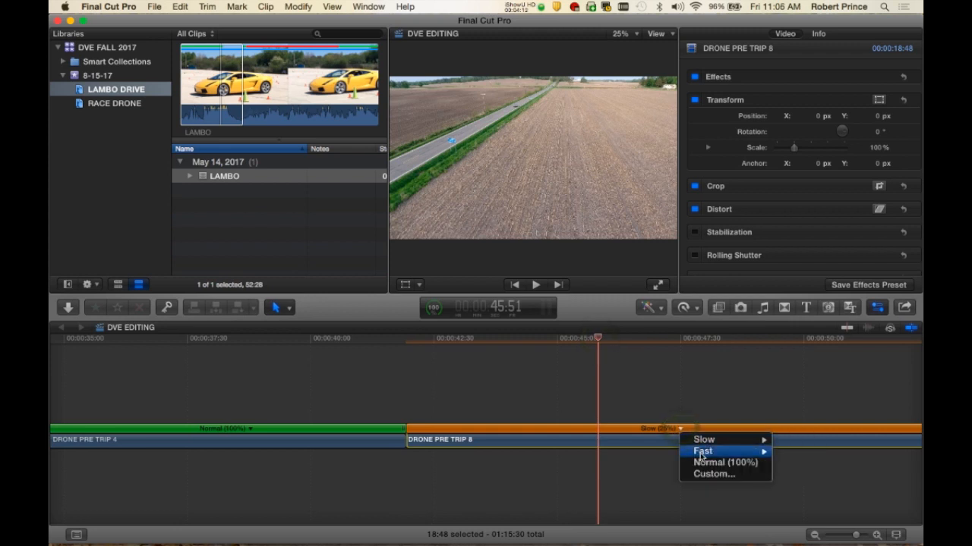
mouse_move(703, 452)
click(791, 453)
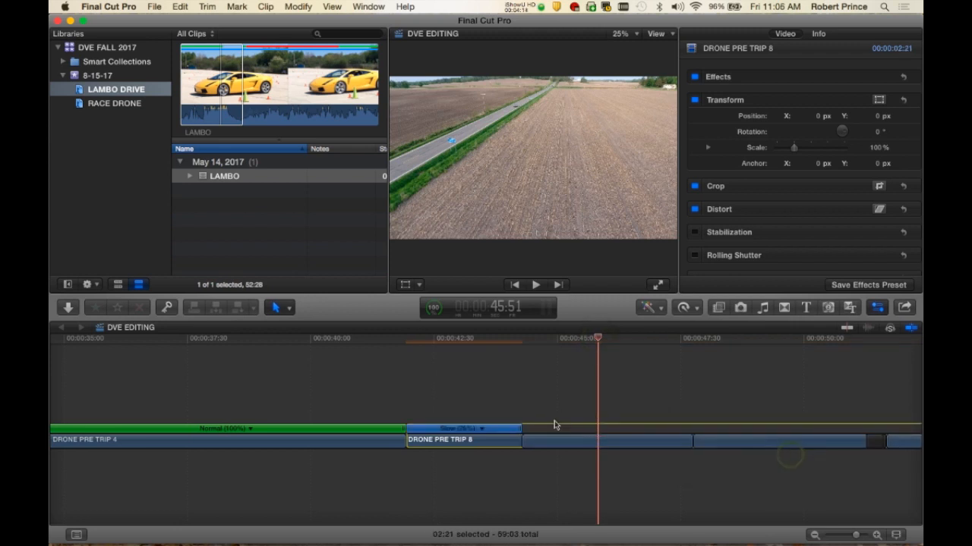
click(456, 340)
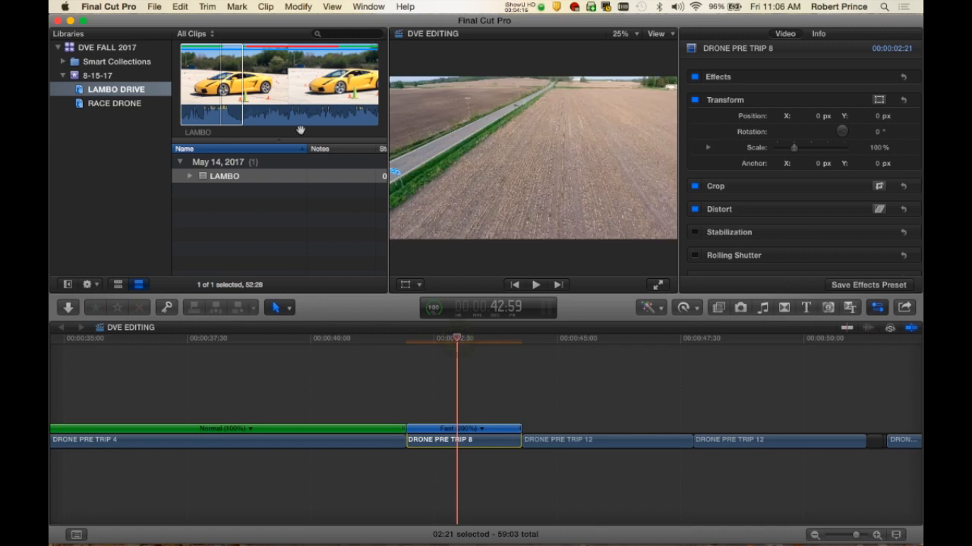
Set the retime video quality of the DRONE PRE TRIP 8 clip to Optical Flow and check that setting again.
click(298, 6)
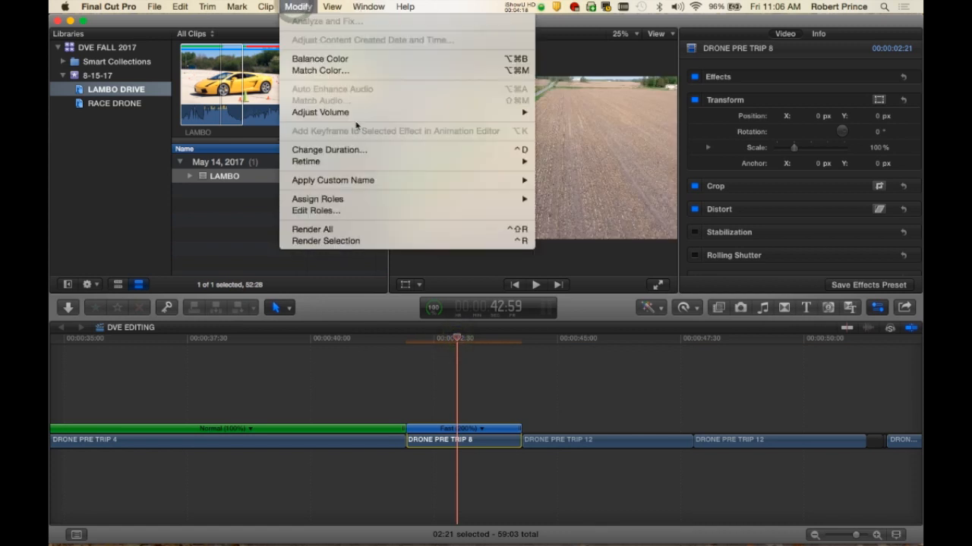
mouse_move(380, 162)
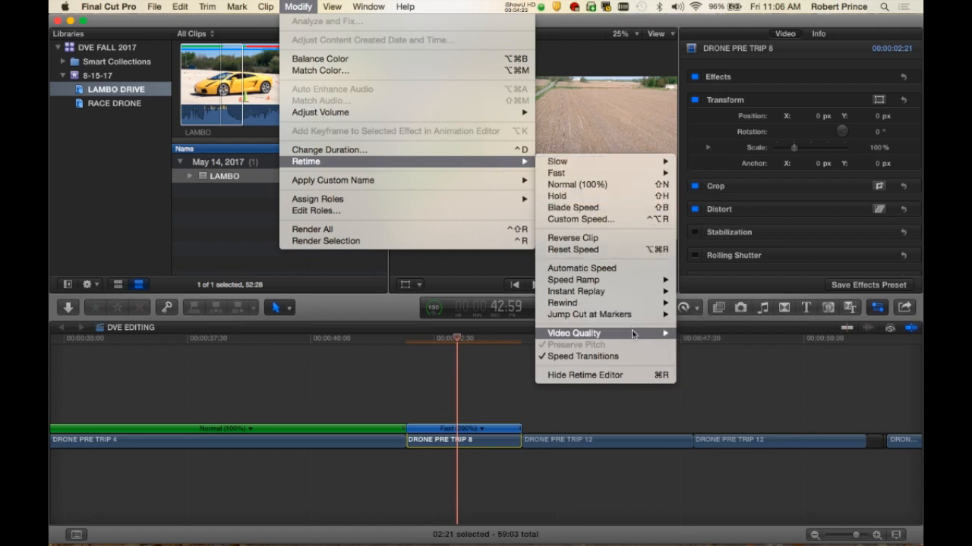
mouse_move(635, 334)
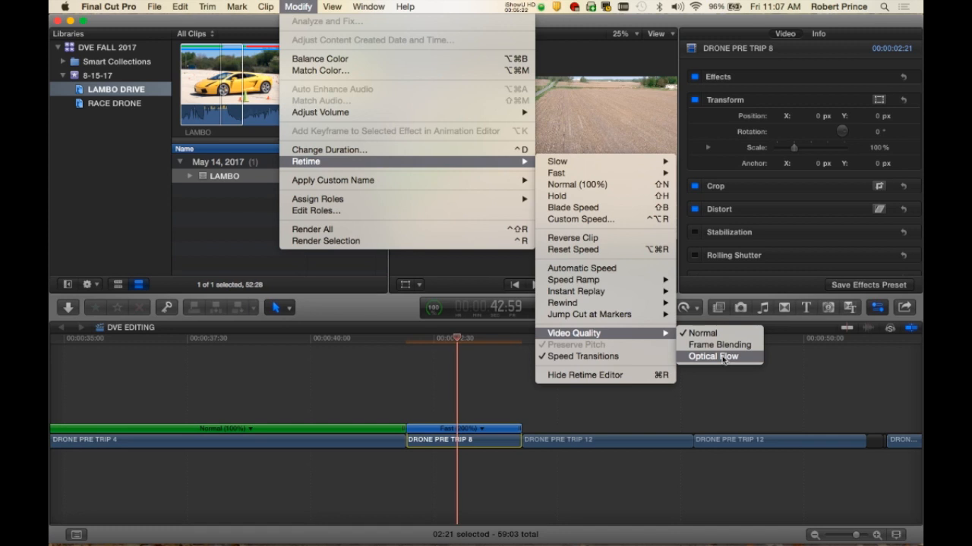
click(727, 356)
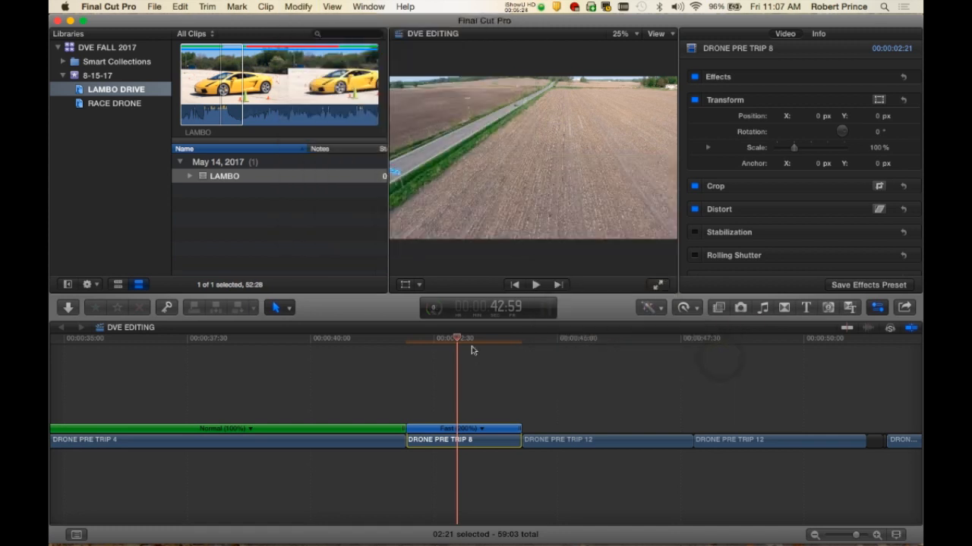
click(298, 7)
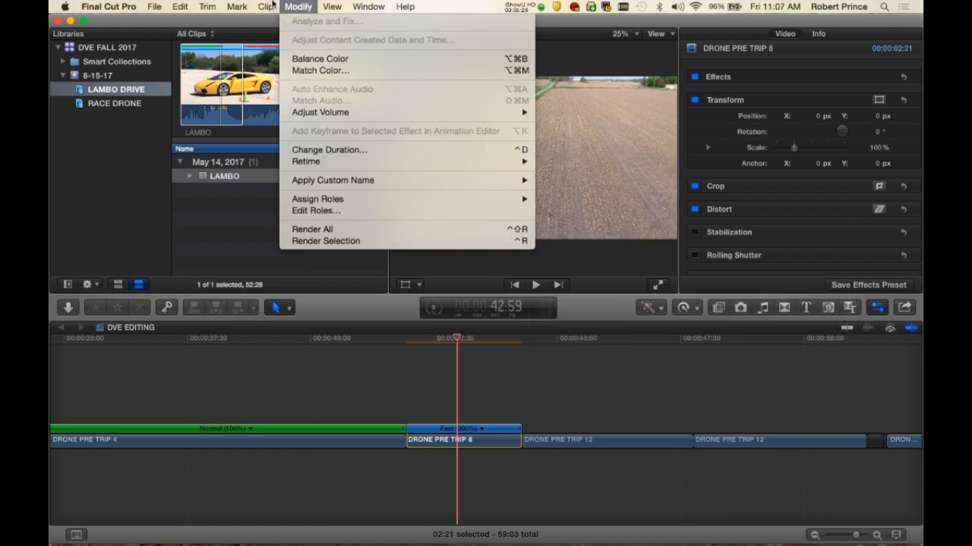
mouse_move(403, 163)
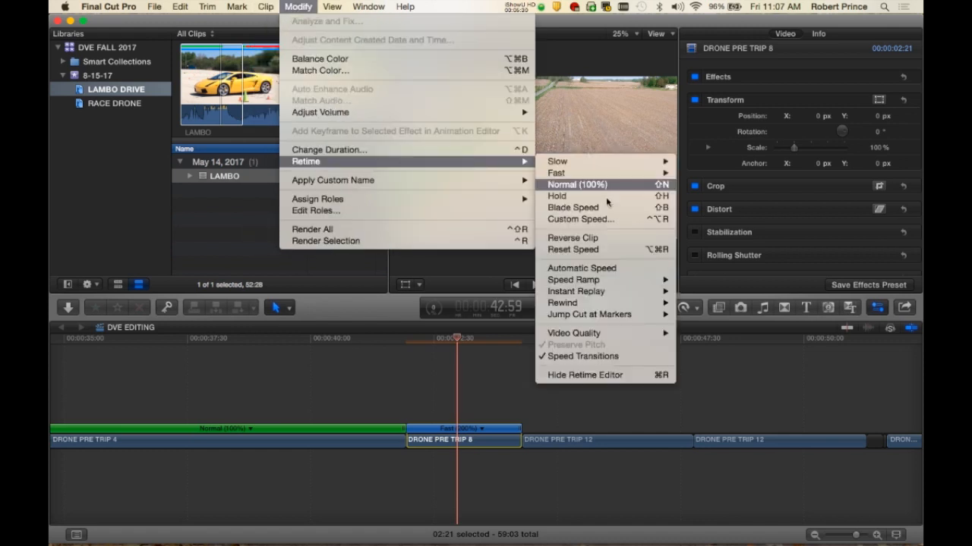
mouse_move(613, 333)
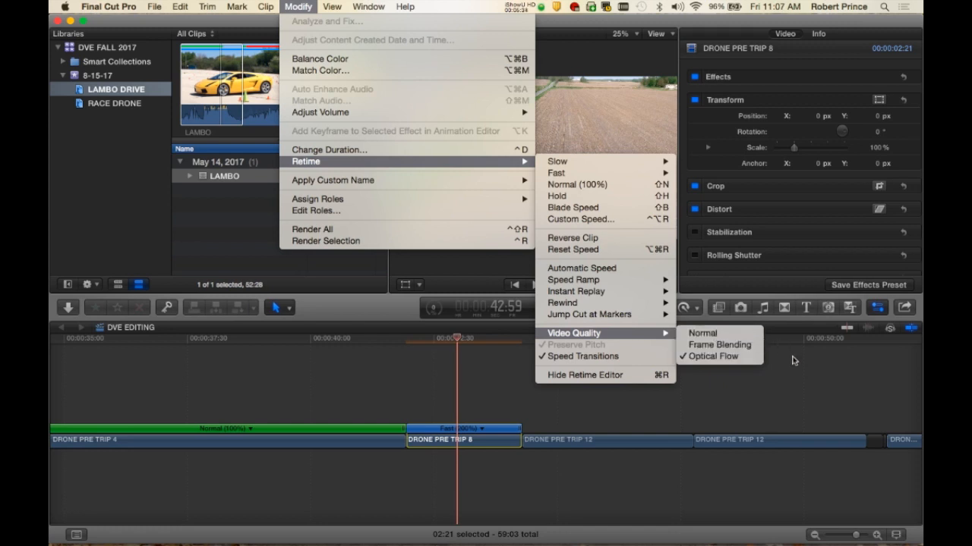
click(767, 388)
Preview frames near the start of the DRONE PRE TRIP 8 clip and in the preceding DRONE PRE TRIP 4 clip.
click(770, 341)
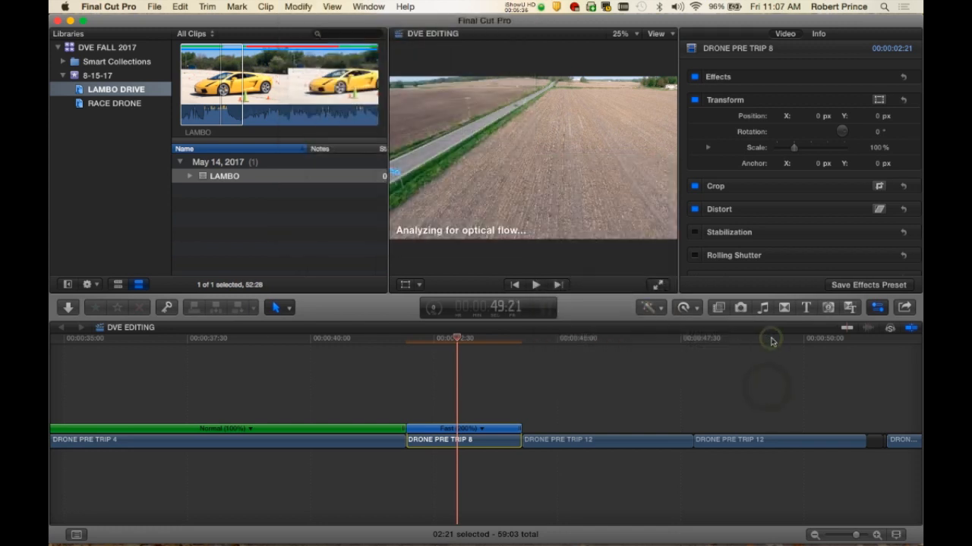
click(424, 341)
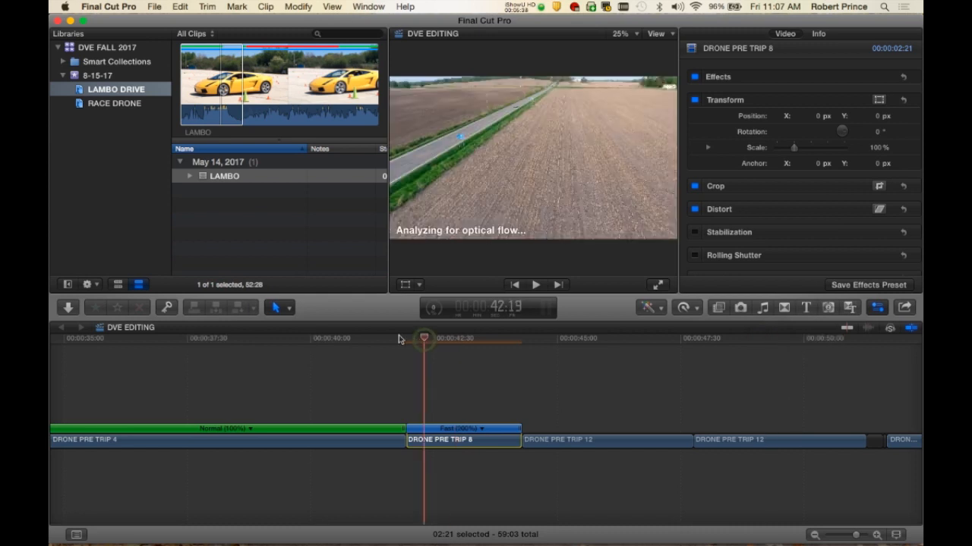
click(341, 339)
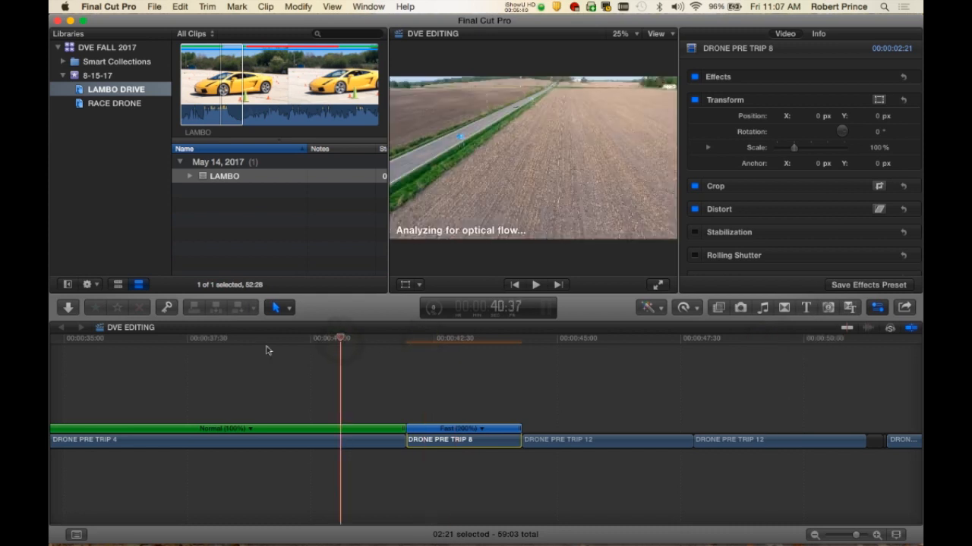
click(458, 340)
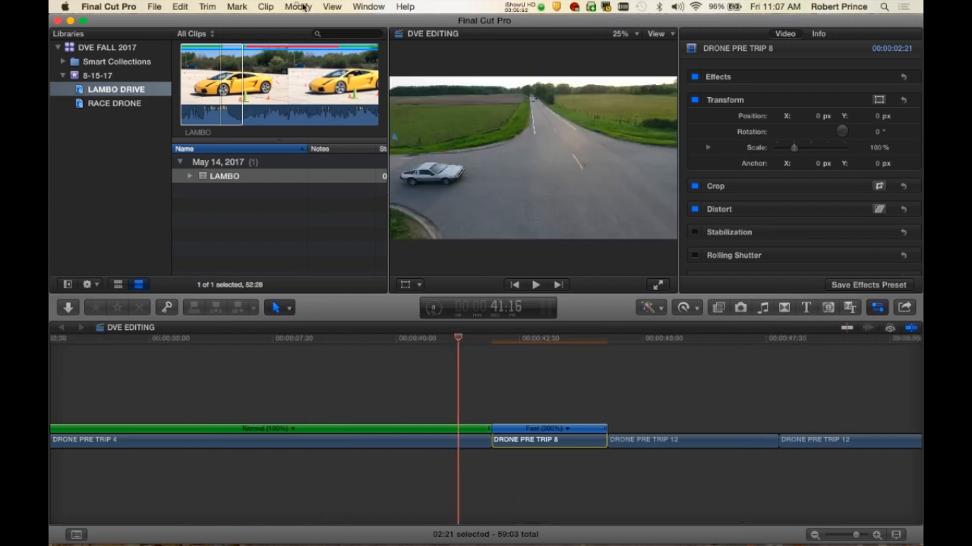
Review the retime video quality choices, including Frame Blending, and preview a frame in the middle of the DRONE PRE TRIP 8 clip.
click(299, 7)
mouse_move(423, 162)
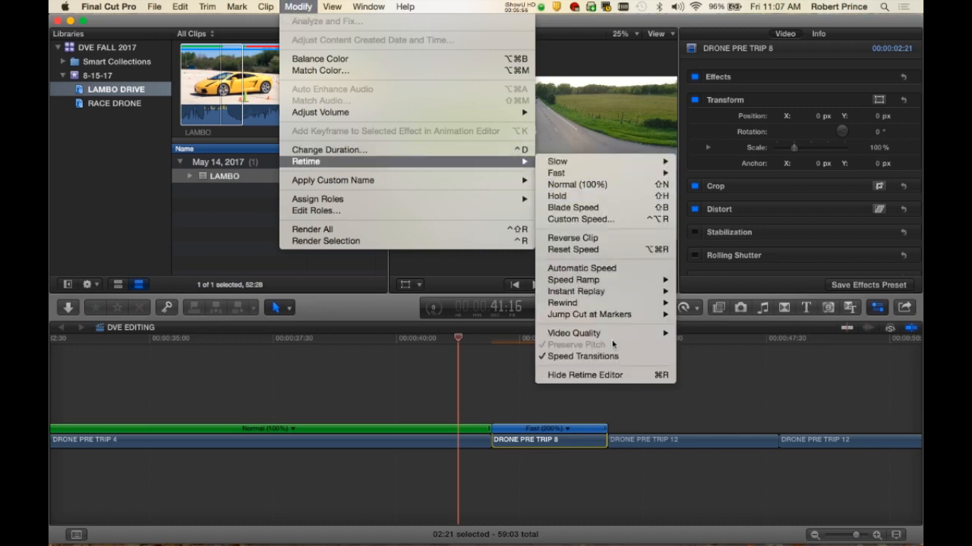
mouse_move(628, 335)
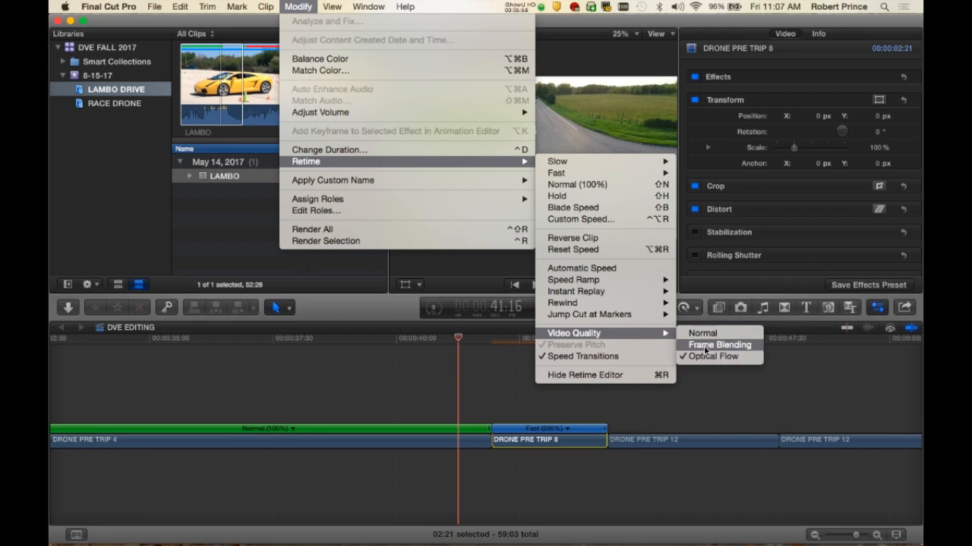
mouse_move(581, 341)
click(427, 344)
click(419, 340)
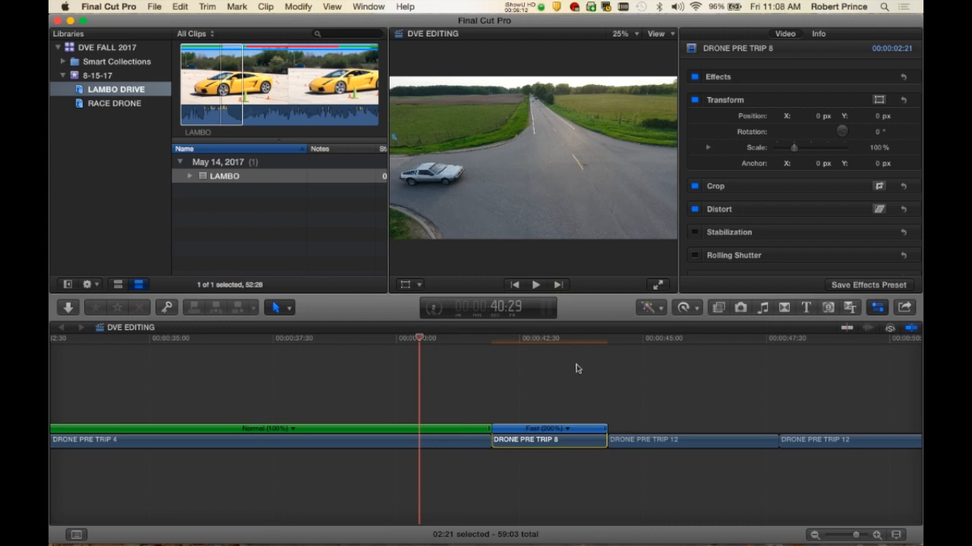
click(552, 341)
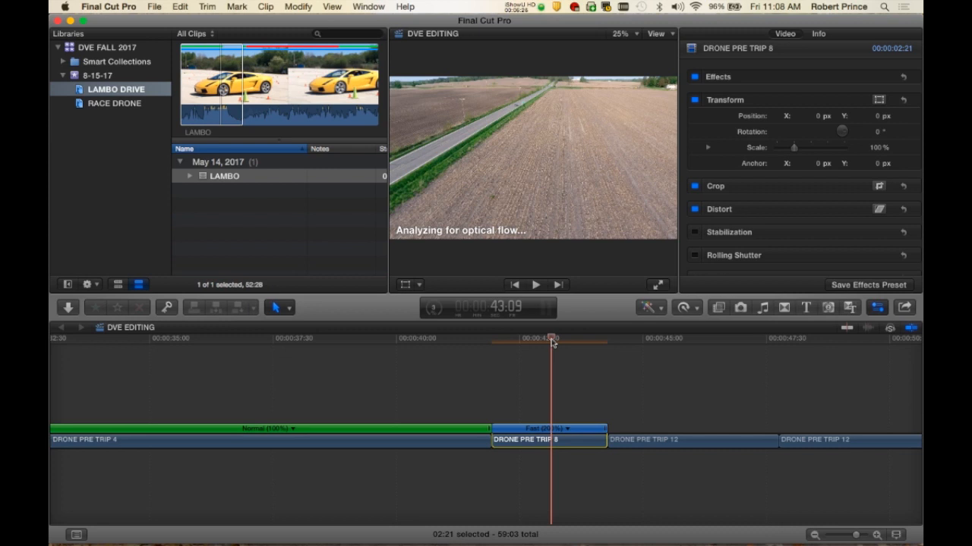
Mark a range of about two seconds within the DRONE PRE TRIP 4 clip and retime it to Slow 50%.
click(226, 339)
key(super+b)
click(322, 341)
key(super+b)
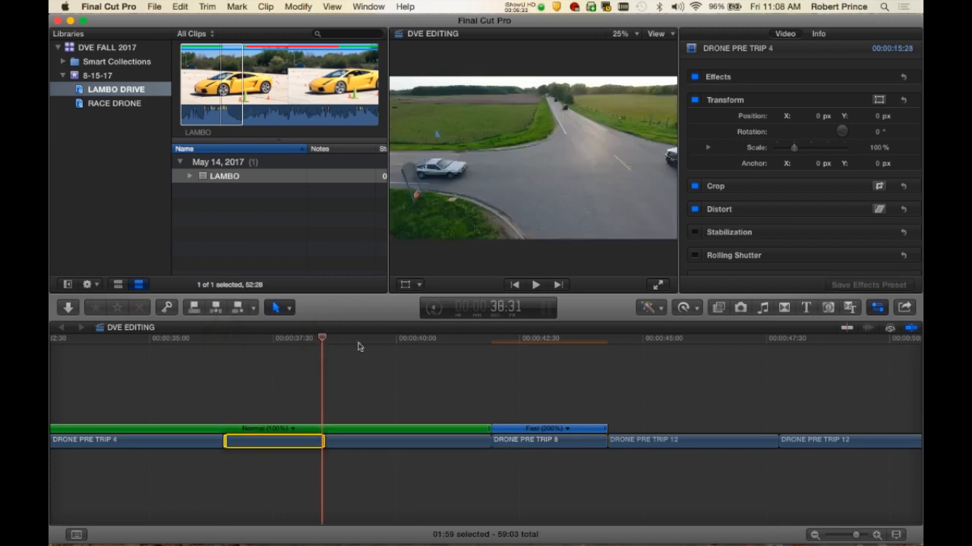
click(690, 311)
mouse_move(705, 325)
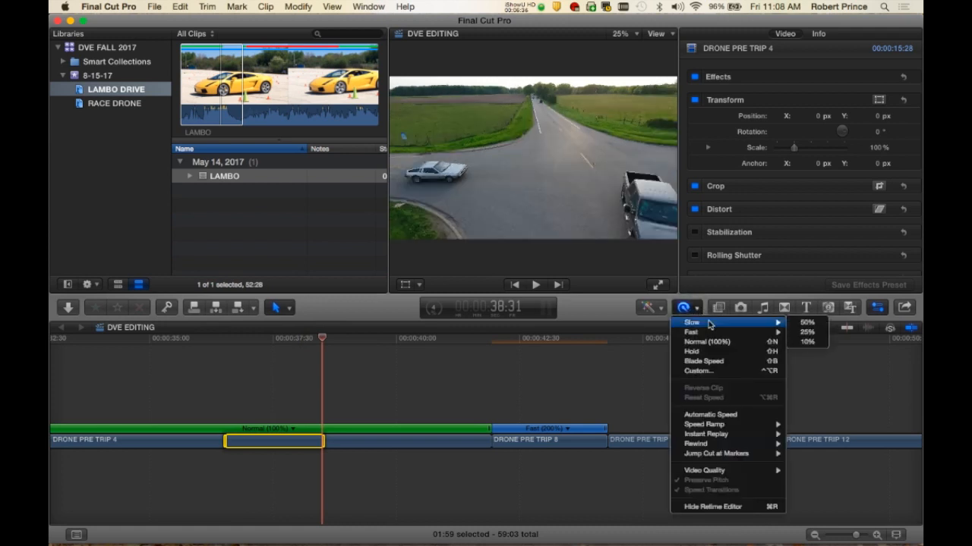
click(807, 323)
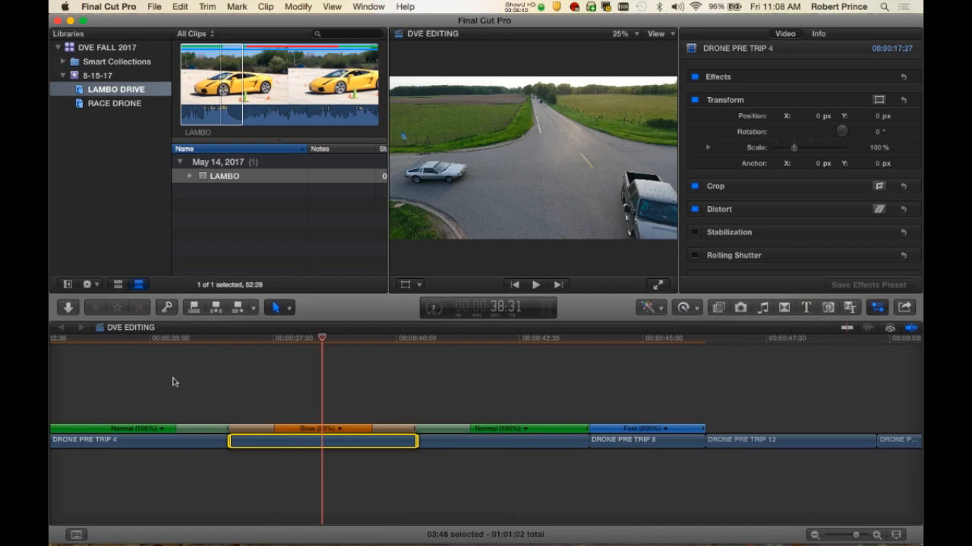
Play the DRONE PRE TRIP 4 clip from before the slowed section and preview frames through it into the normal-speed part.
click(122, 340)
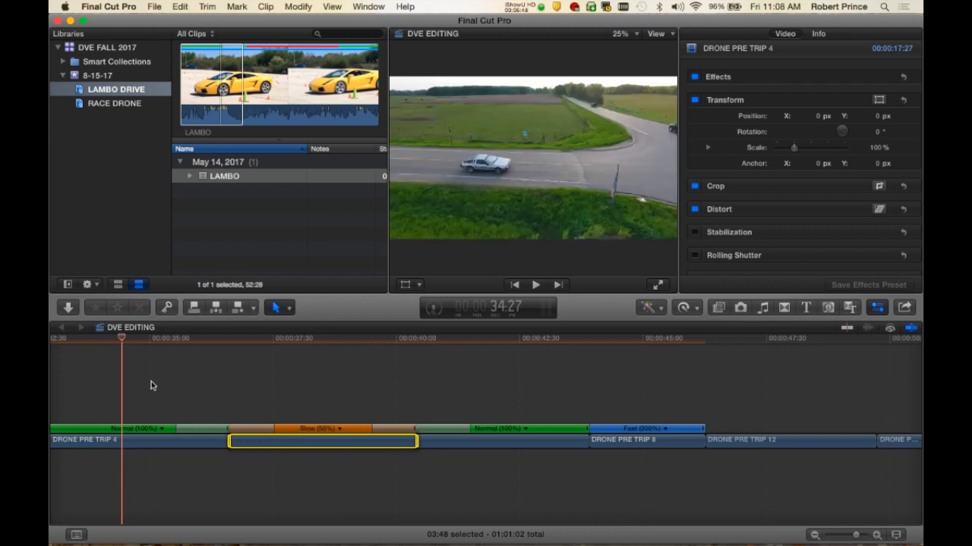
key(space)
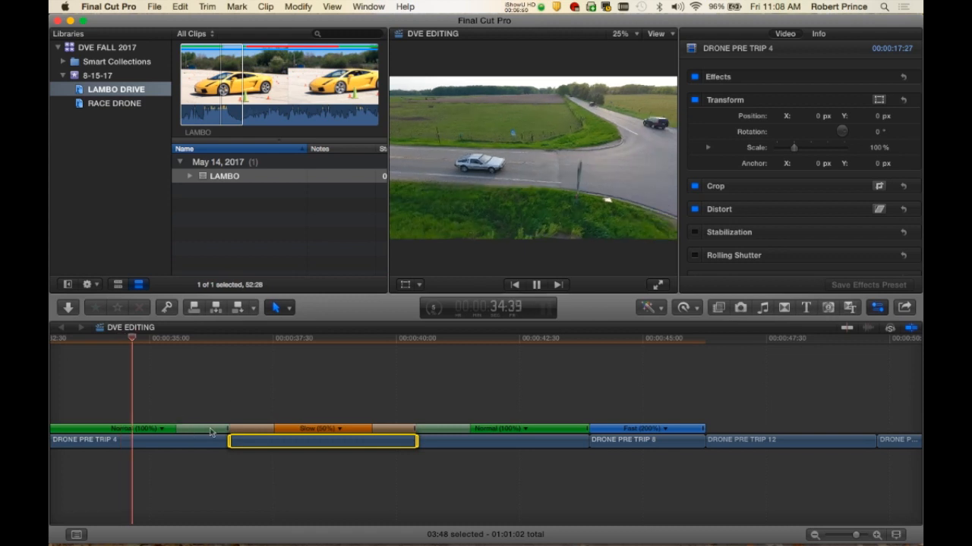
click(276, 431)
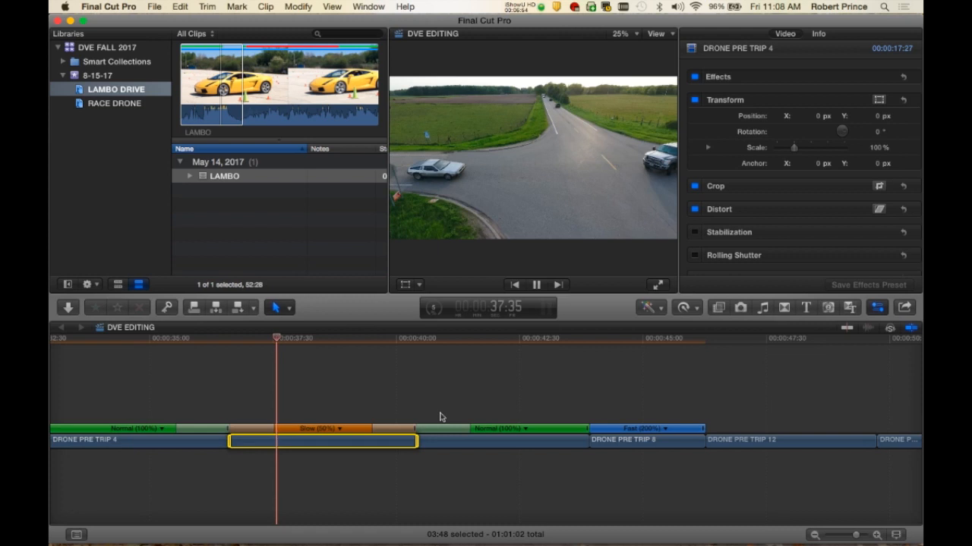
click(516, 427)
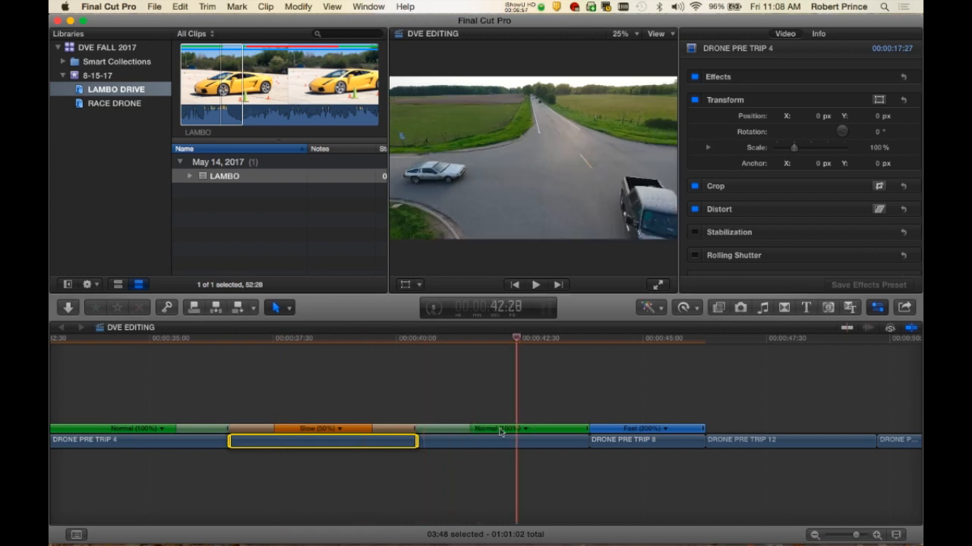
Adjust the DRONE PRE TRIP 4 speed segments to about Fast 105% and Slow 47%, shortening the ramp into the slow part.
click(414, 429)
drag(415, 430, 444, 434)
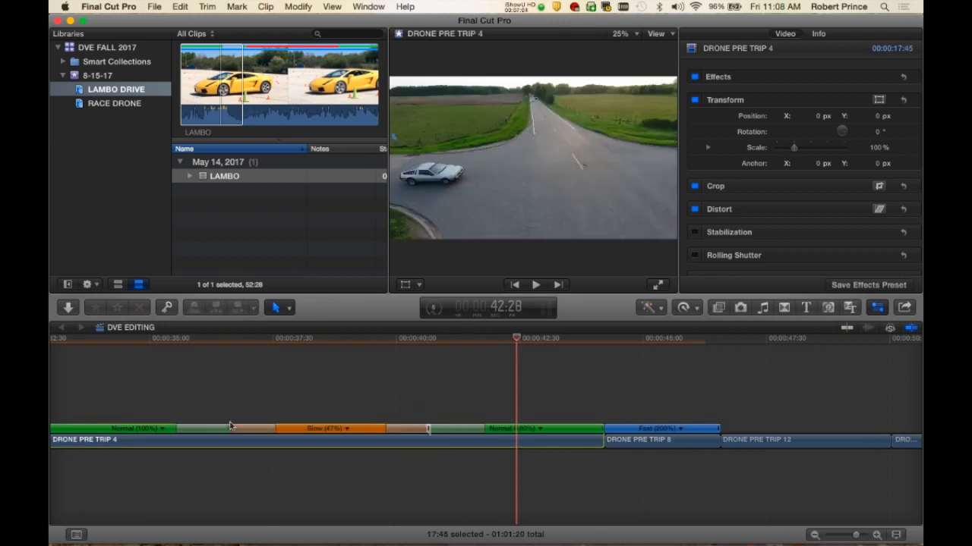
drag(230, 430, 210, 431)
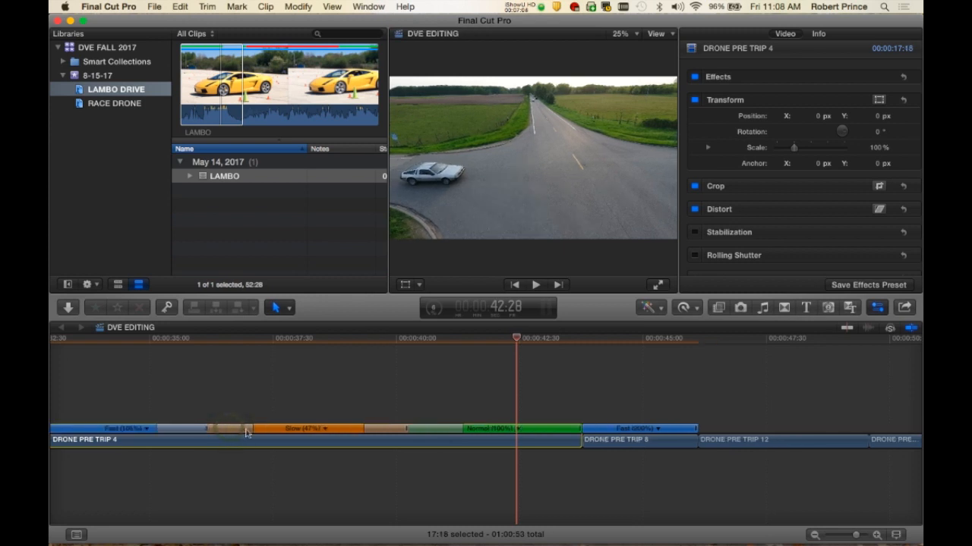
drag(252, 430, 225, 433)
Return the whole DRONE PRE TRIP 4 clip to Normal (100%) speed.
click(119, 337)
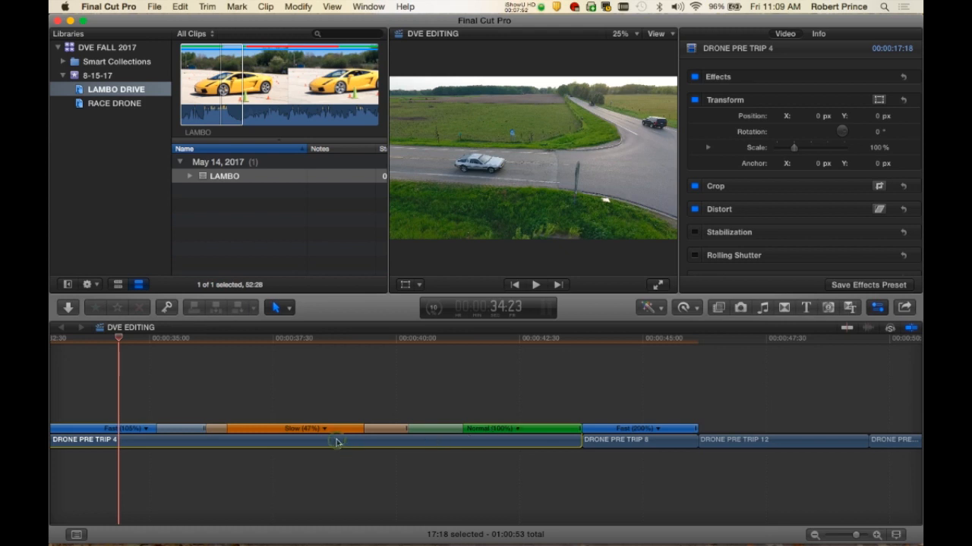
click(695, 307)
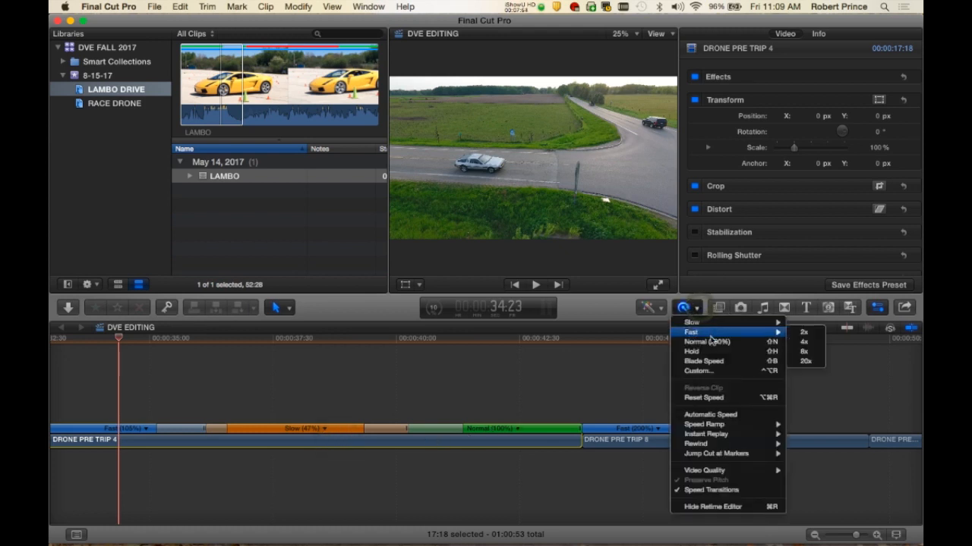
click(706, 342)
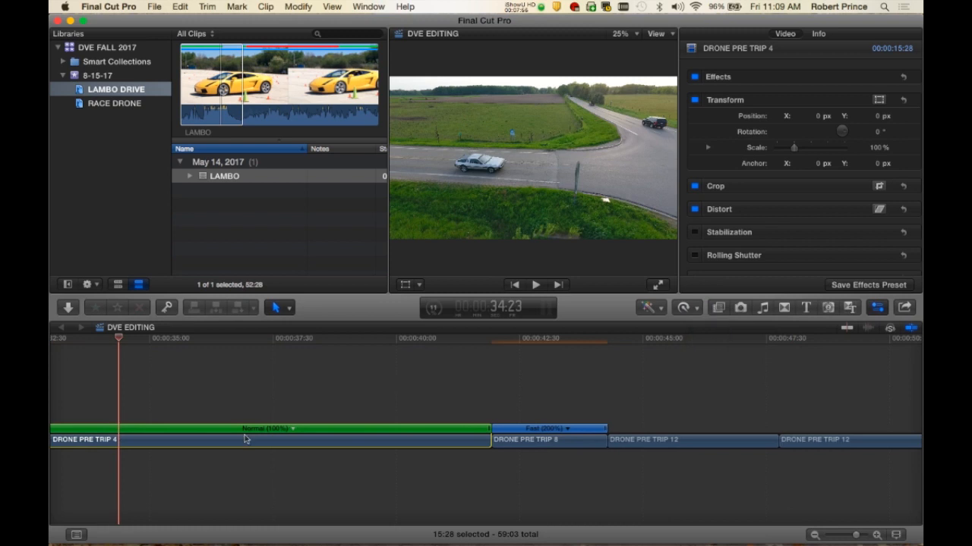
Hide the retime editor on the DRONE PRE TRIP 4 and DRONE PRE TRIP 8 clips.
click(306, 443)
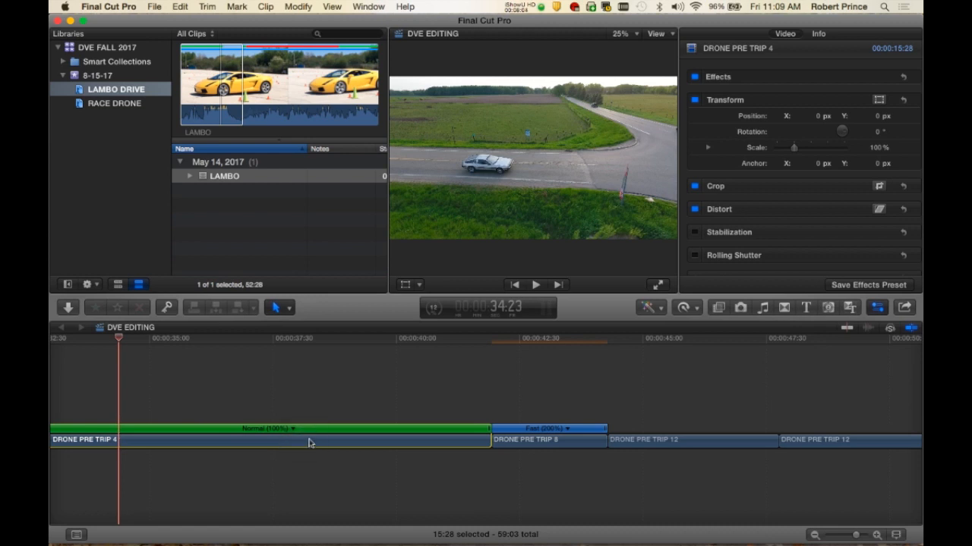
key(super+r)
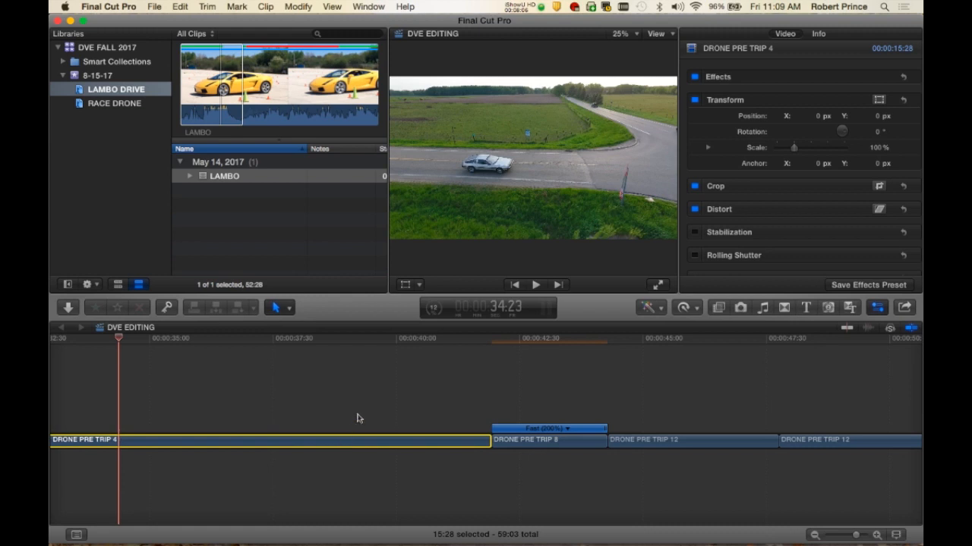
click(541, 443)
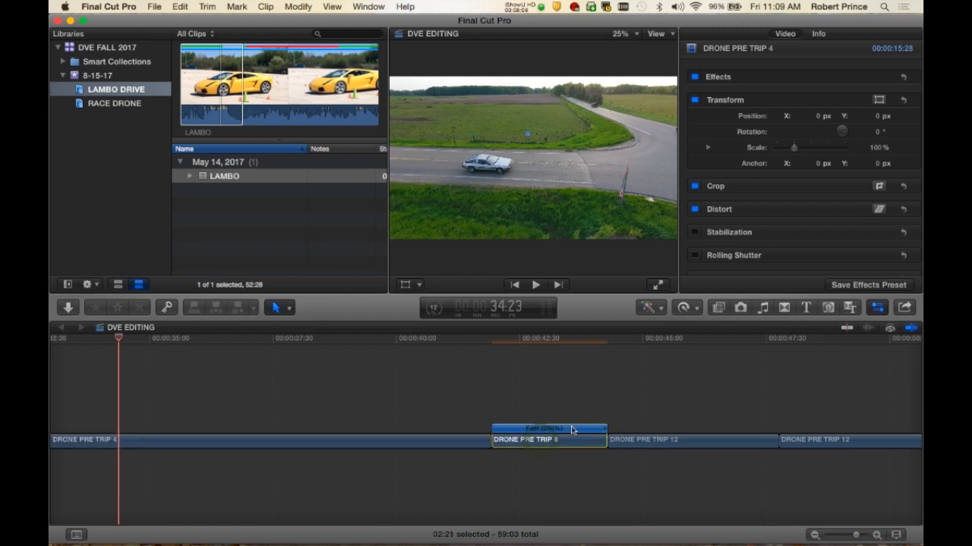
key(super+r)
click(551, 445)
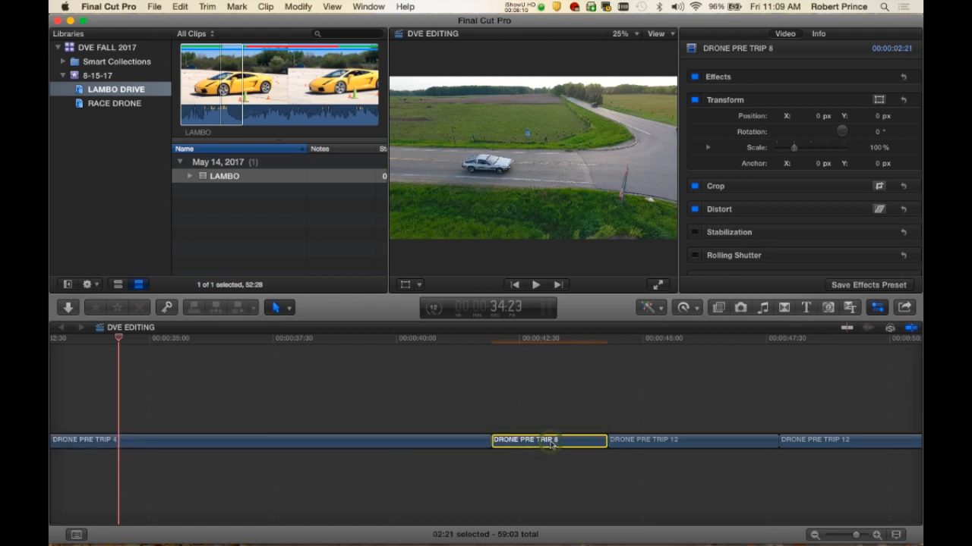
Show the retime editor on the DRONE PRE TRIP 8 clip and place the playhead within DRONE PRE TRIP 4.
click(432, 442)
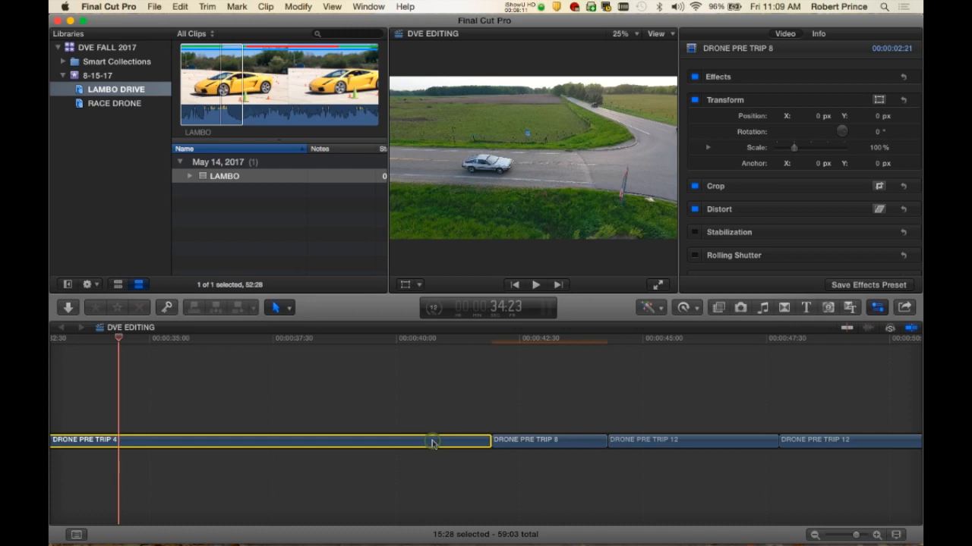
click(551, 445)
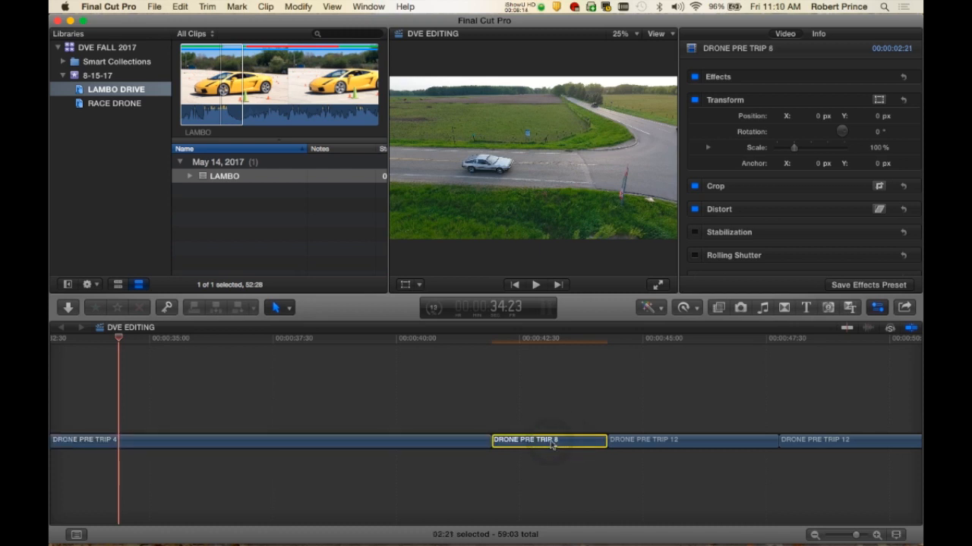
key(super+r)
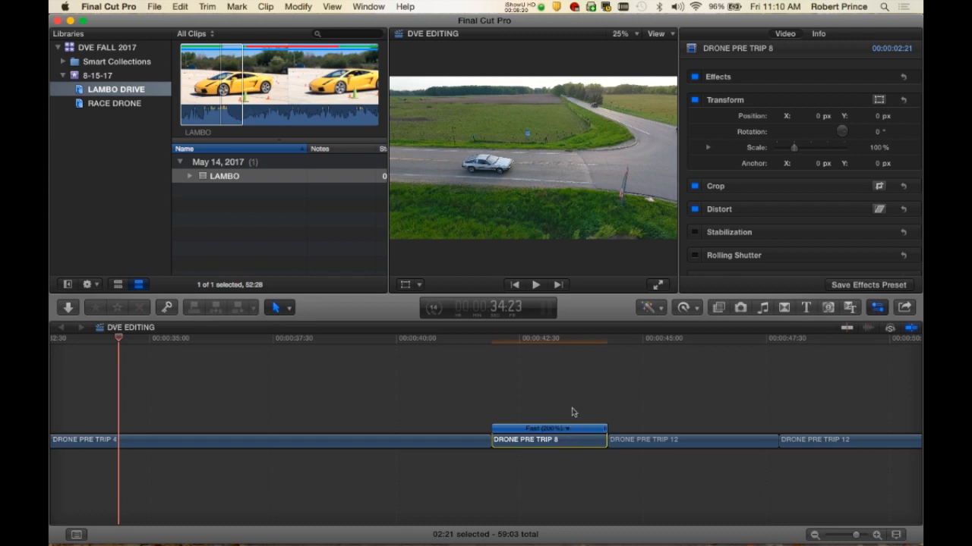
click(270, 338)
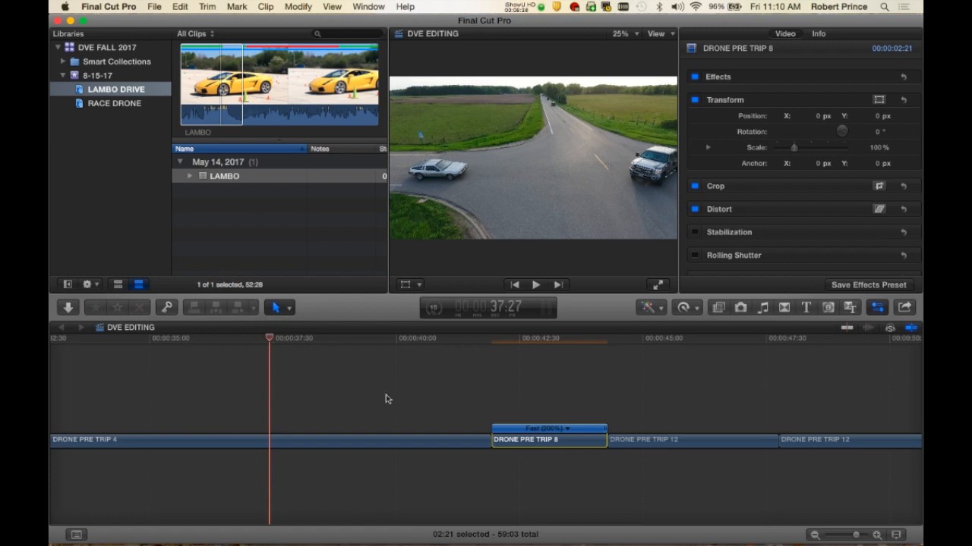
Add a freeze frame to the last DRONE PRE TRIP 12 clip at about 54:19.
key(super+minus)
key(super+minus)
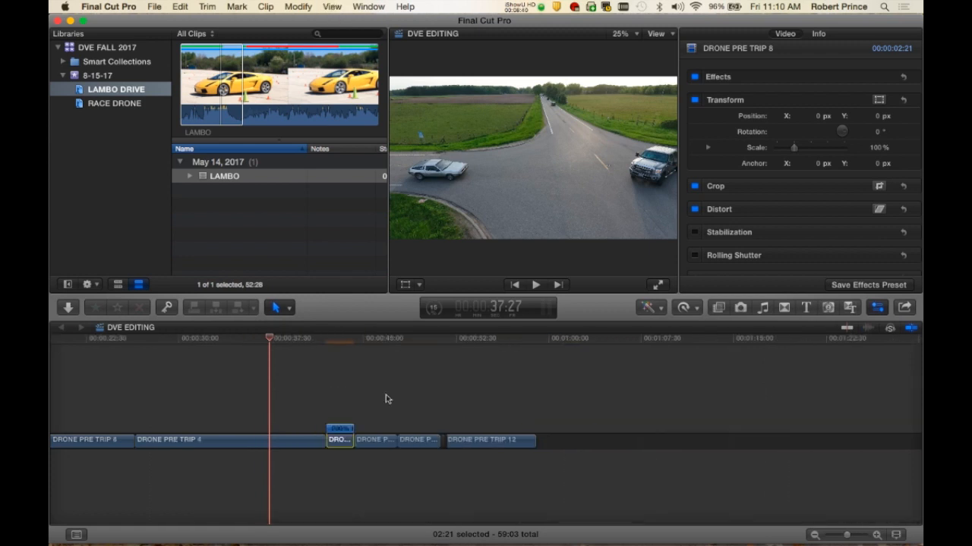
mouse_move(475, 338)
mouse_down()
mouse_move(503, 341)
mouse_move(472, 341)
mouse_up()
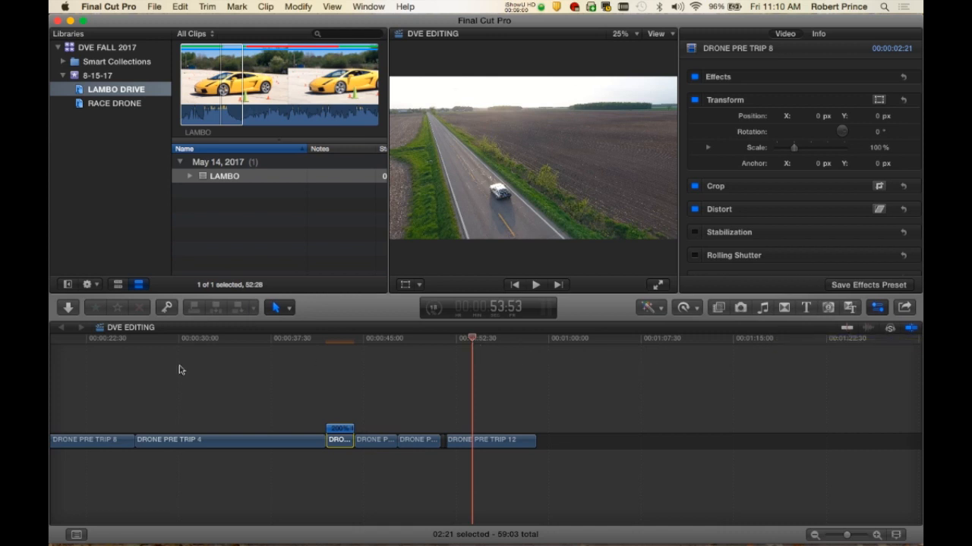
click(487, 339)
drag(483, 342, 473, 342)
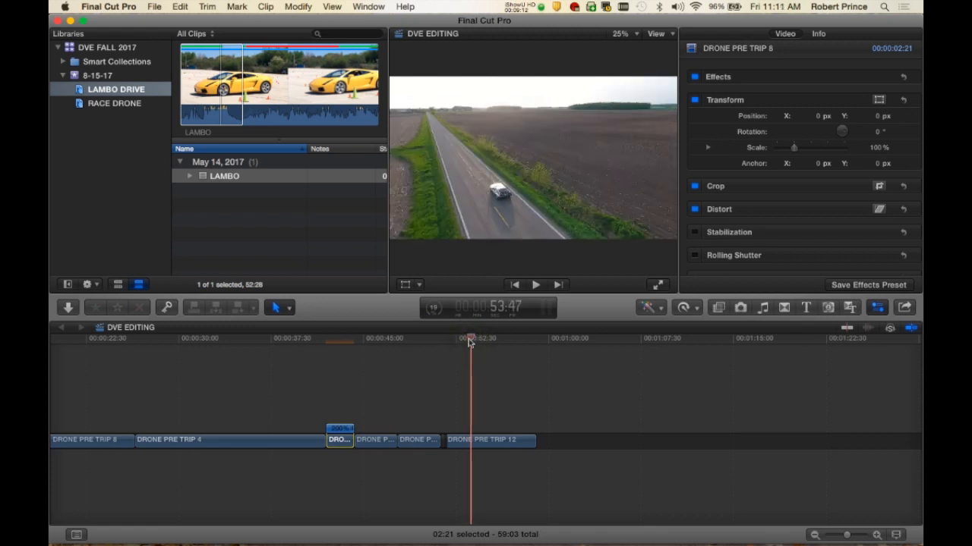
click(458, 340)
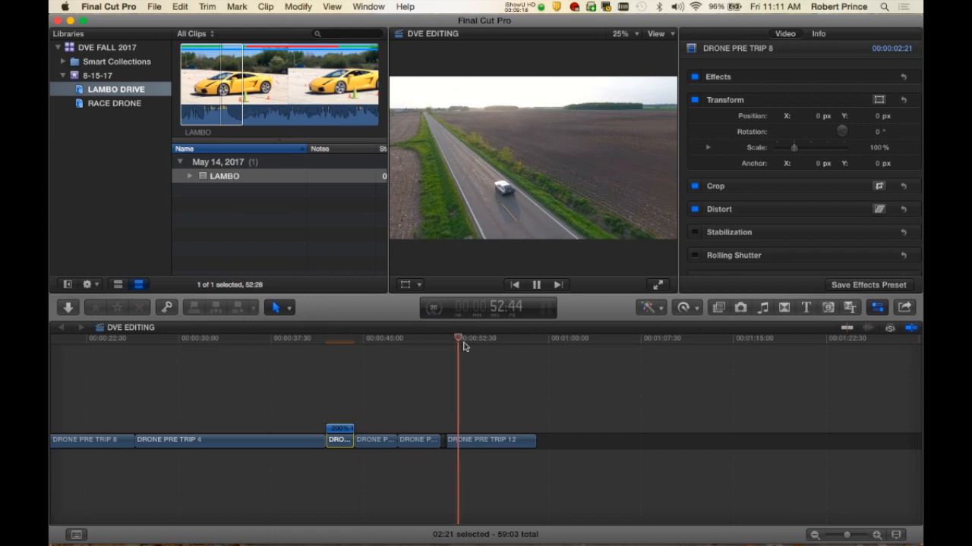
key(space)
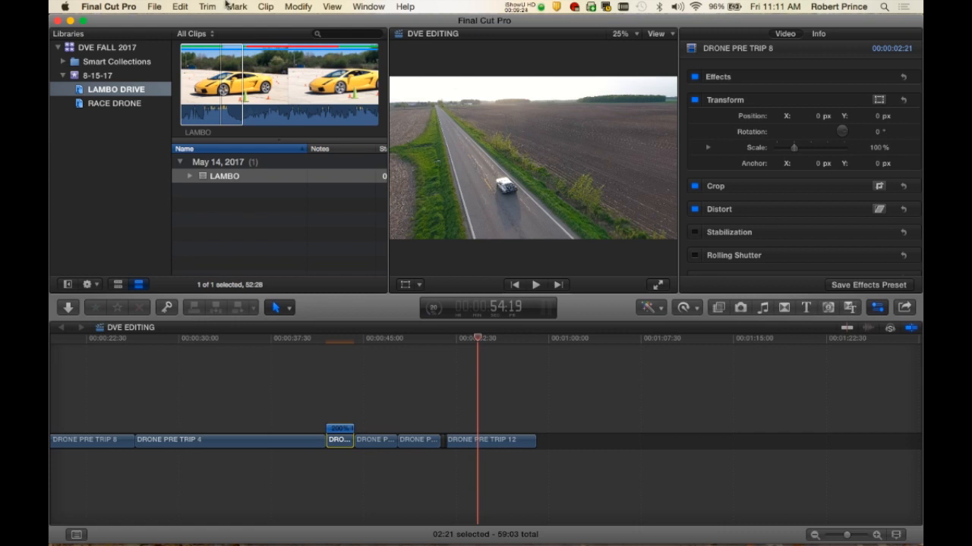
click(180, 7)
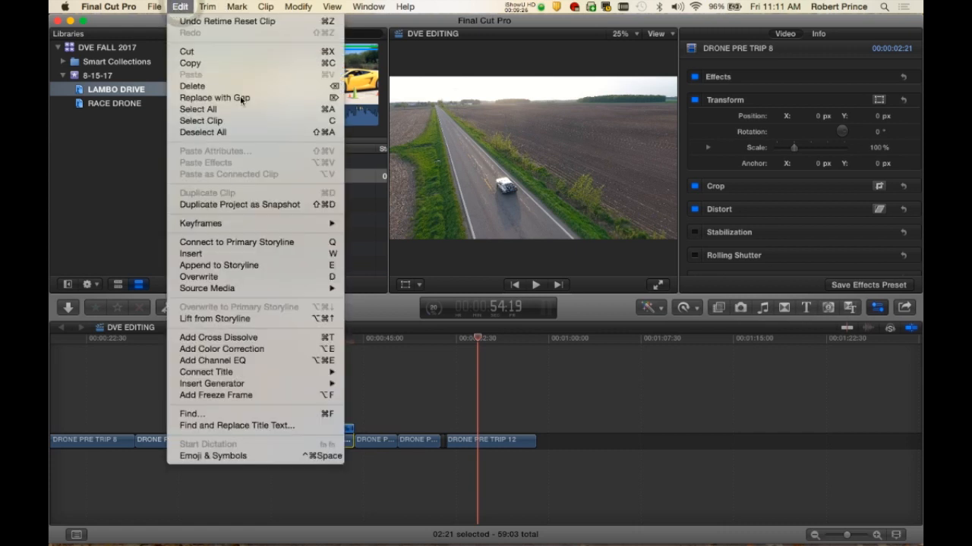
click(226, 396)
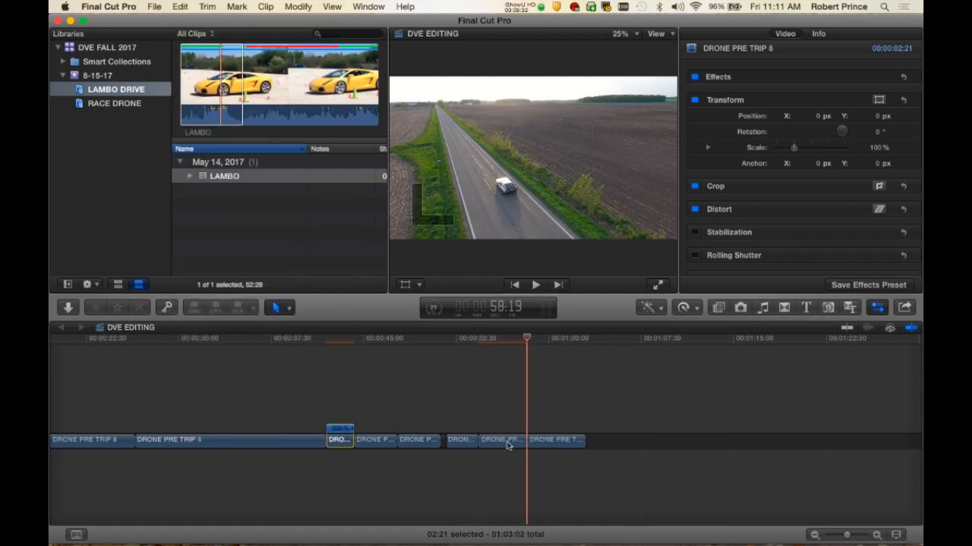
Play the last DRONE PRE TRIP 12 section from about 52:41 through the freeze frame into the clip that follows it.
key(super+equal)
key(super+equal)
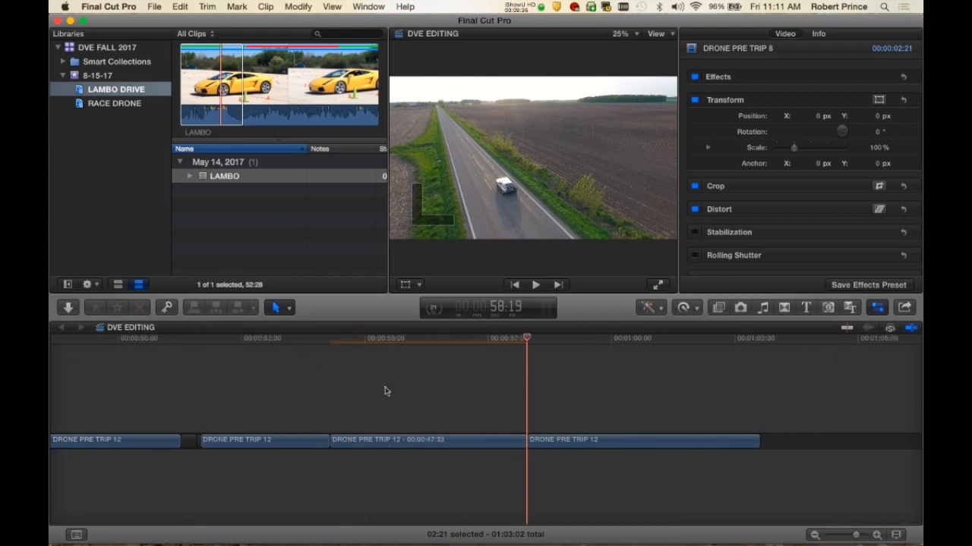
click(249, 337)
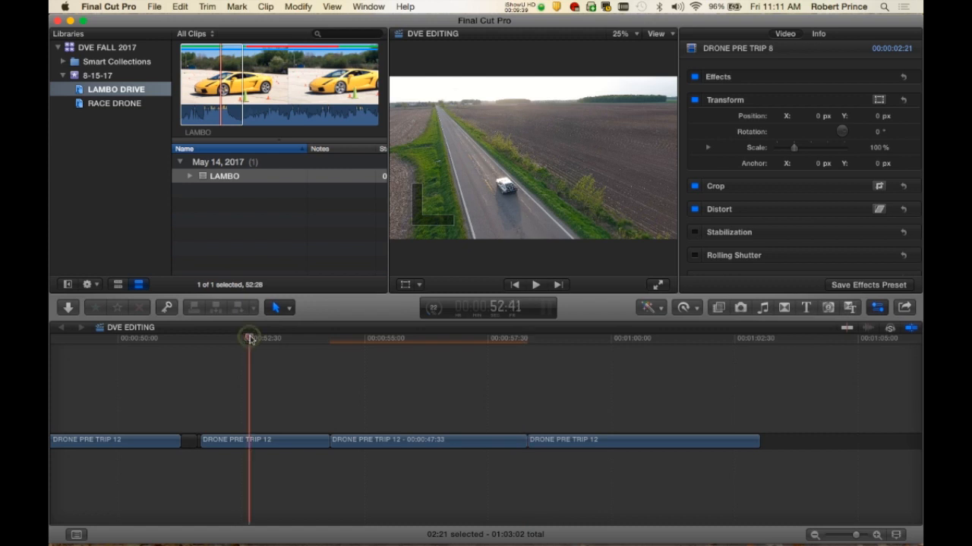
click(671, 33)
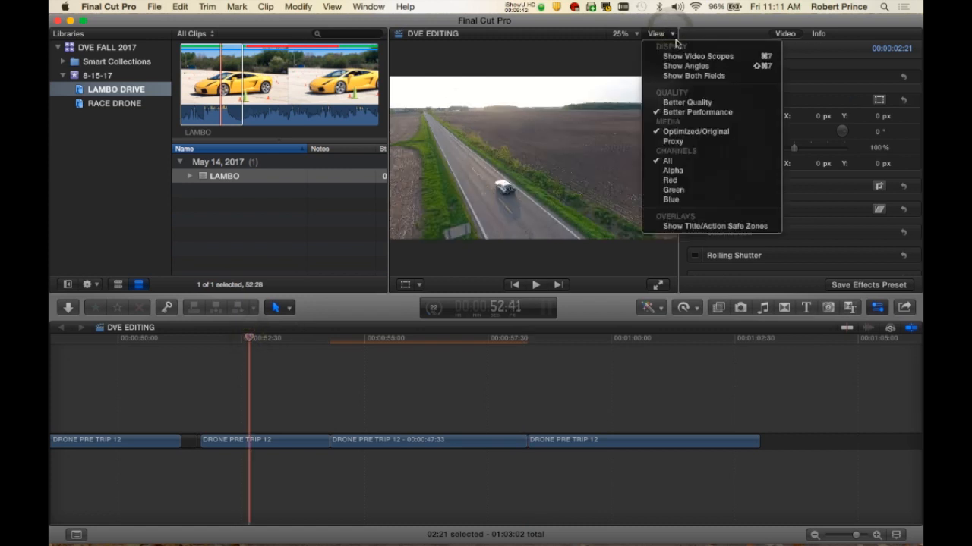
click(591, 52)
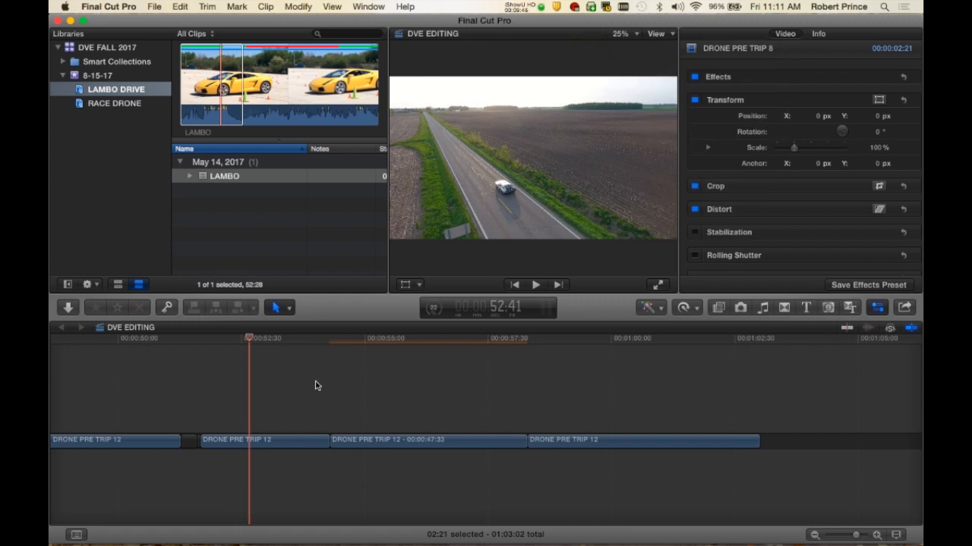
key(space)
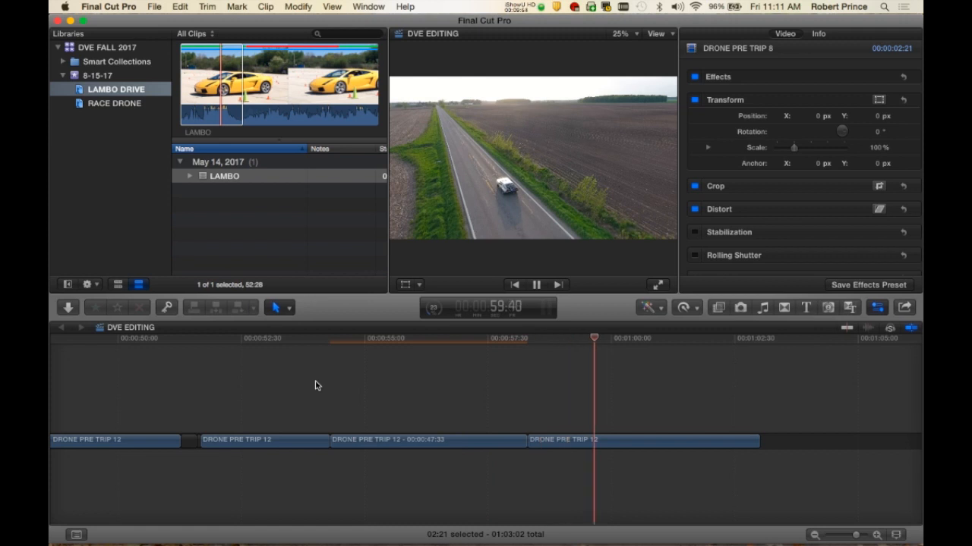
key(space)
click(596, 338)
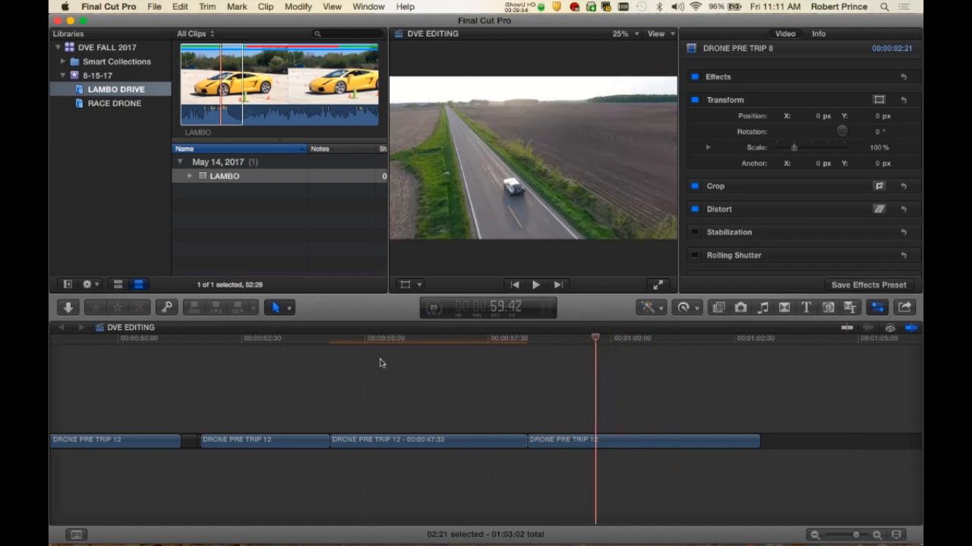
Scrub back and forth across the DRONE PRE TRIP 12 freeze frame to examine the held image.
click(403, 338)
click(354, 338)
click(465, 338)
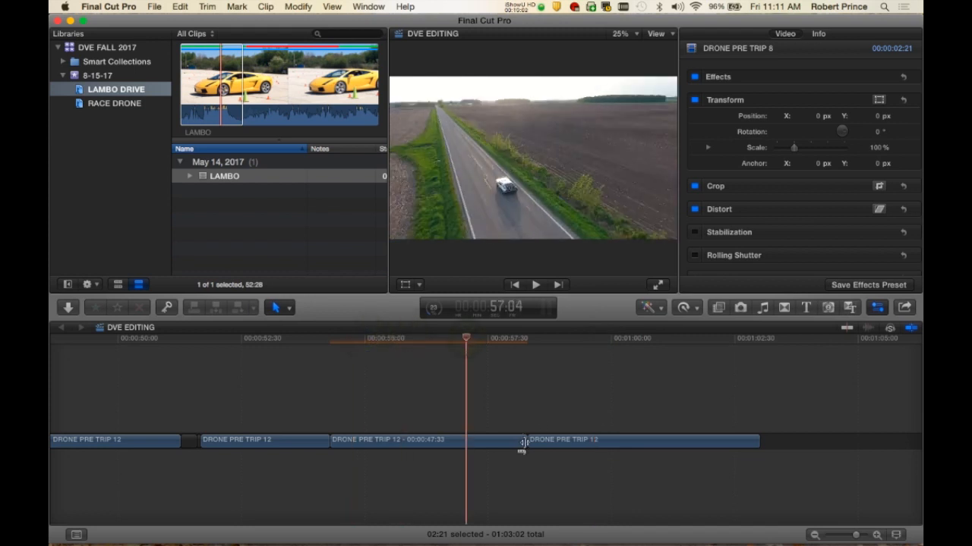
click(474, 339)
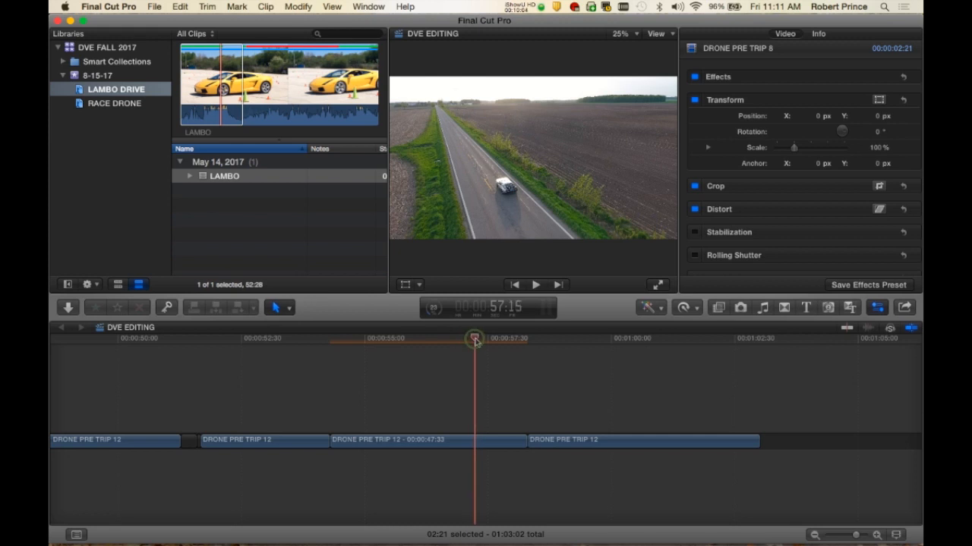
click(411, 340)
click(371, 340)
click(437, 339)
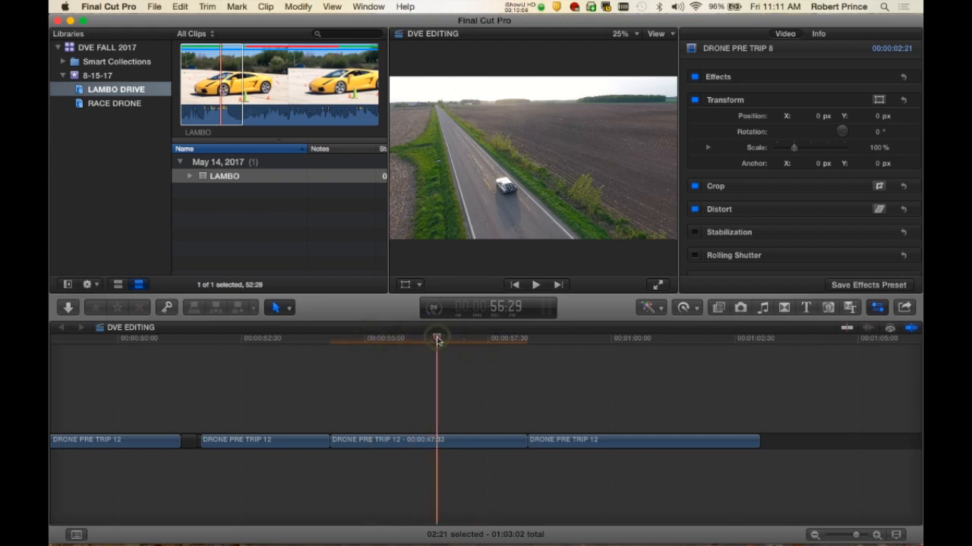
click(465, 339)
mouse_move(464, 338)
mouse_down()
mouse_move(353, 338)
mouse_move(447, 340)
mouse_up()
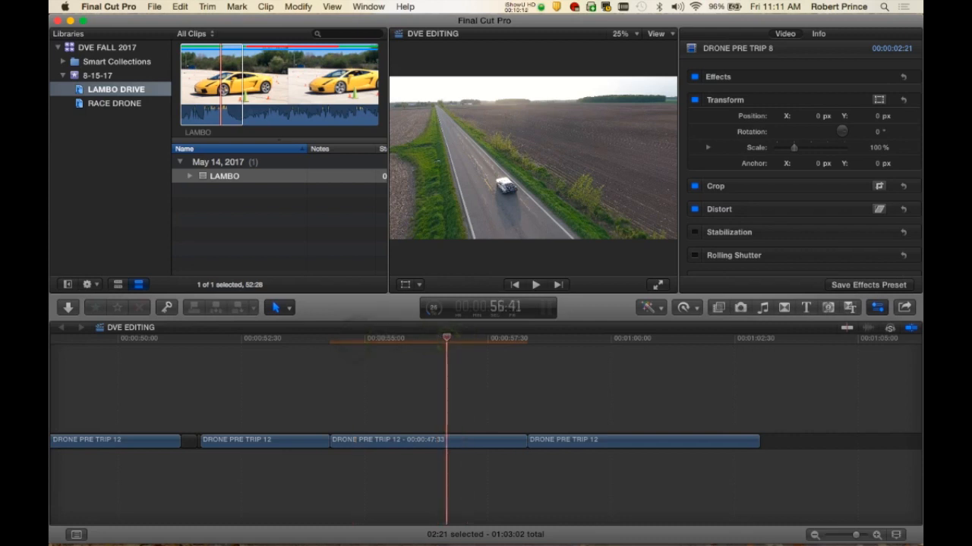
Extend the end of the freeze frame to a duration of about 4:35 and select the clips on either side of its end edit point.
drag(521, 448, 553, 448)
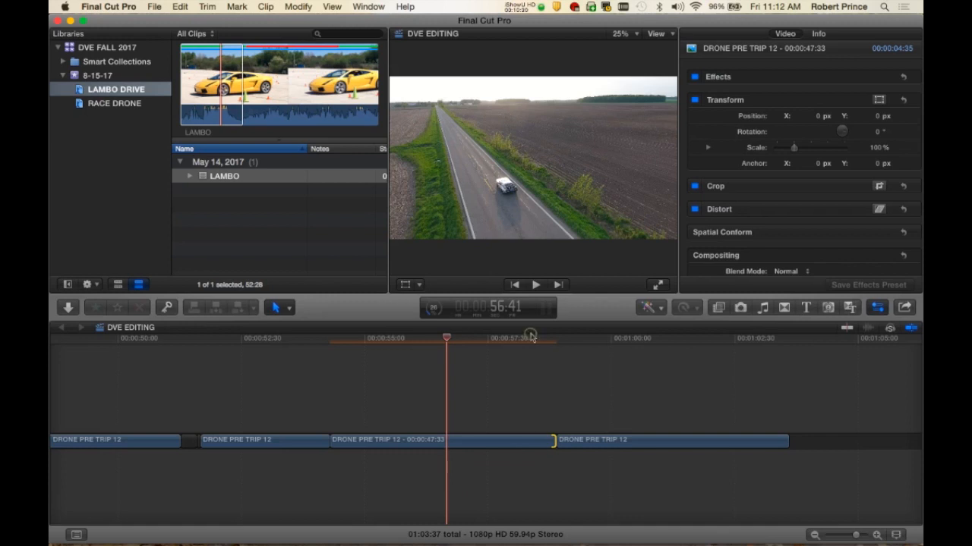
click(588, 441)
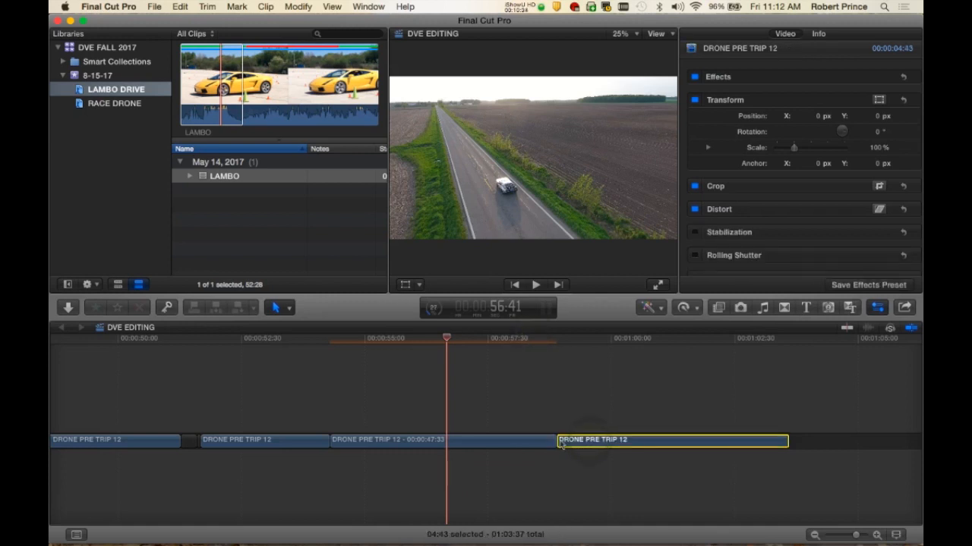
key(super+equal)
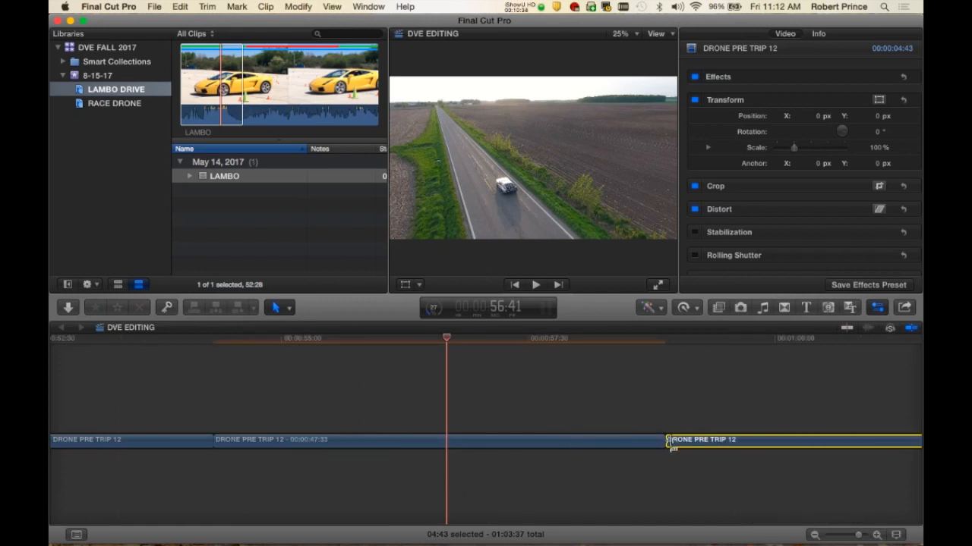
click(645, 442)
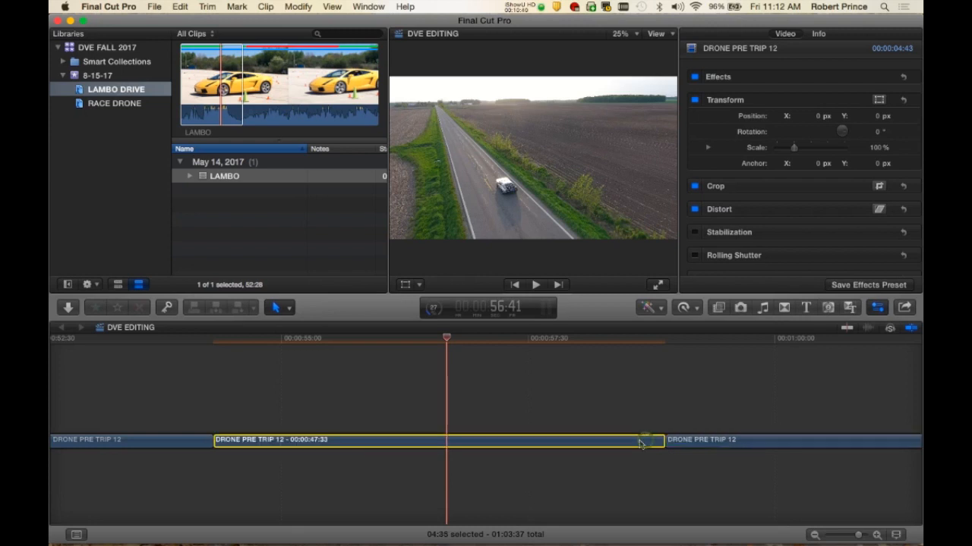
click(702, 446)
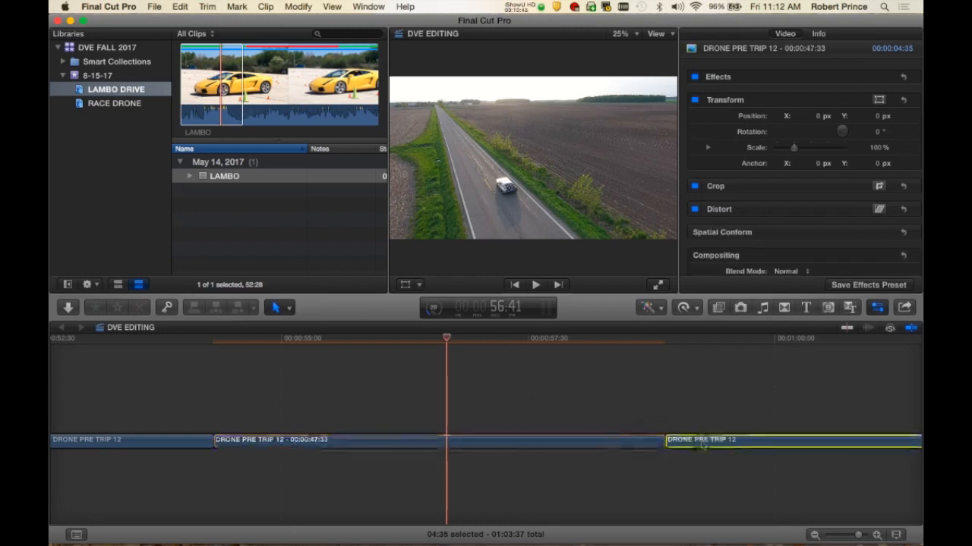
click(628, 444)
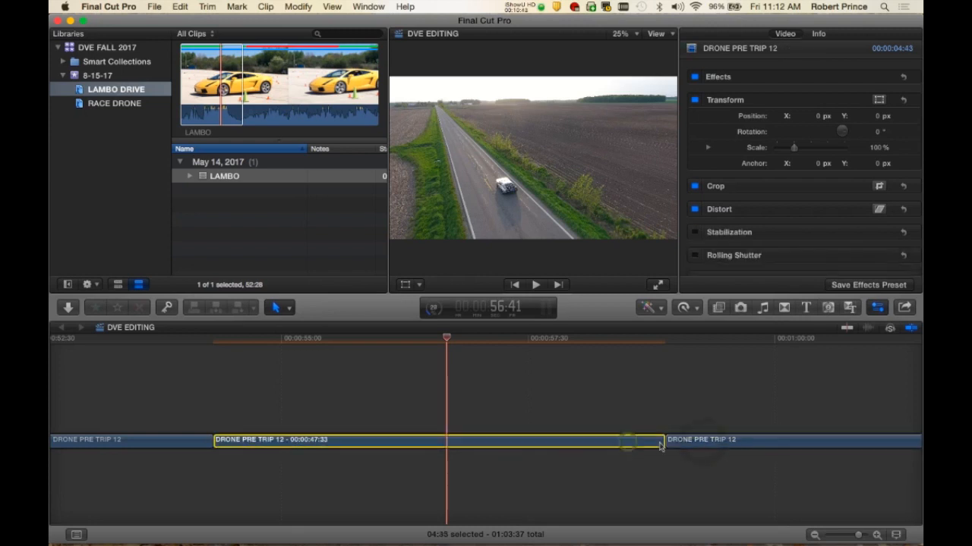
click(702, 443)
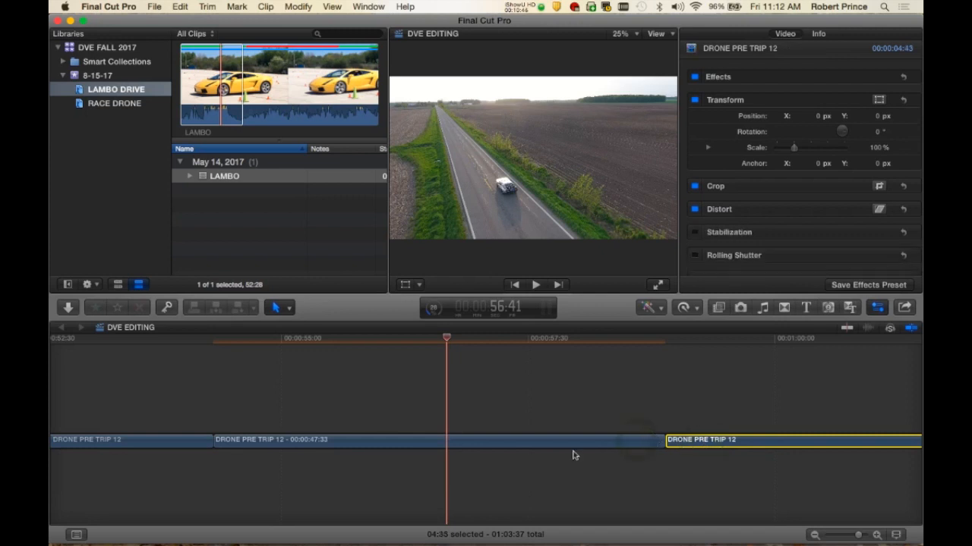
Trim the freeze frame's end to a duration of about 3:39, and its start to a duration of about 2:21.
click(495, 450)
drag(653, 442, 571, 440)
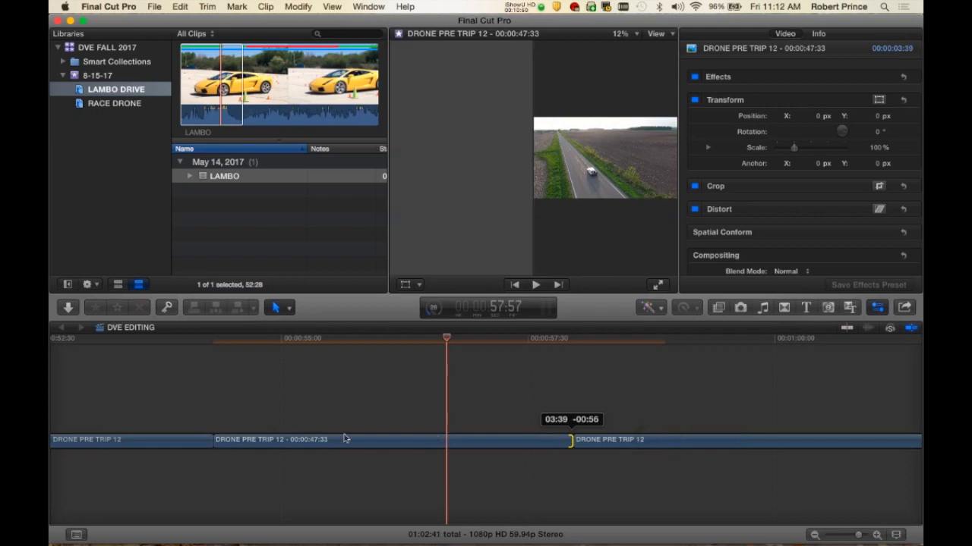
click(227, 446)
drag(218, 446, 346, 445)
Examine the shortened freeze frame at several playhead positions and inspect the DRONE PRE TRIP 12 clips before and after it.
click(413, 339)
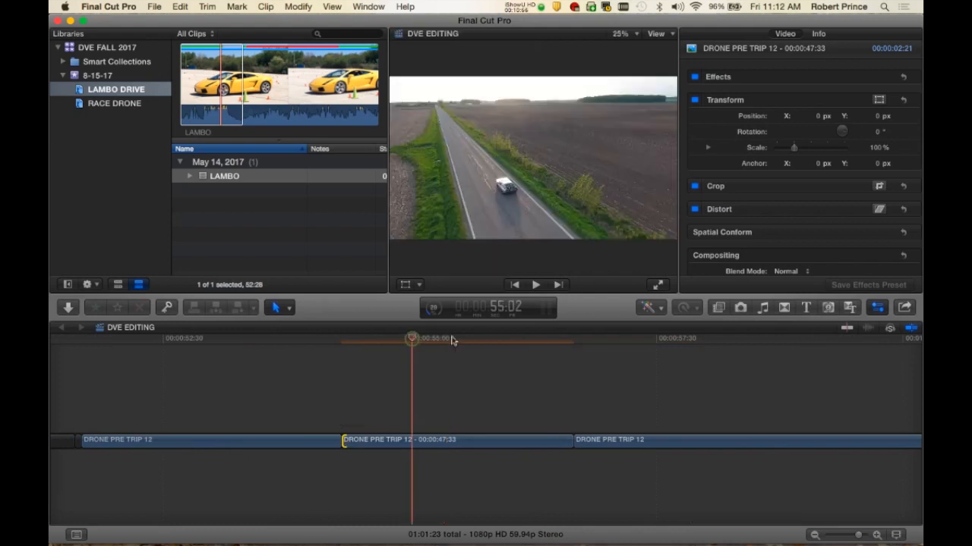
click(488, 338)
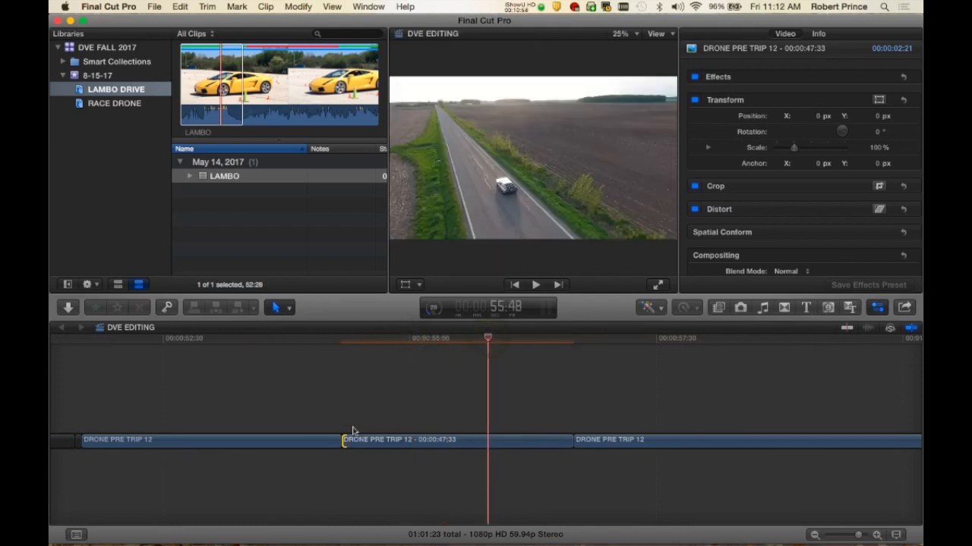
click(303, 444)
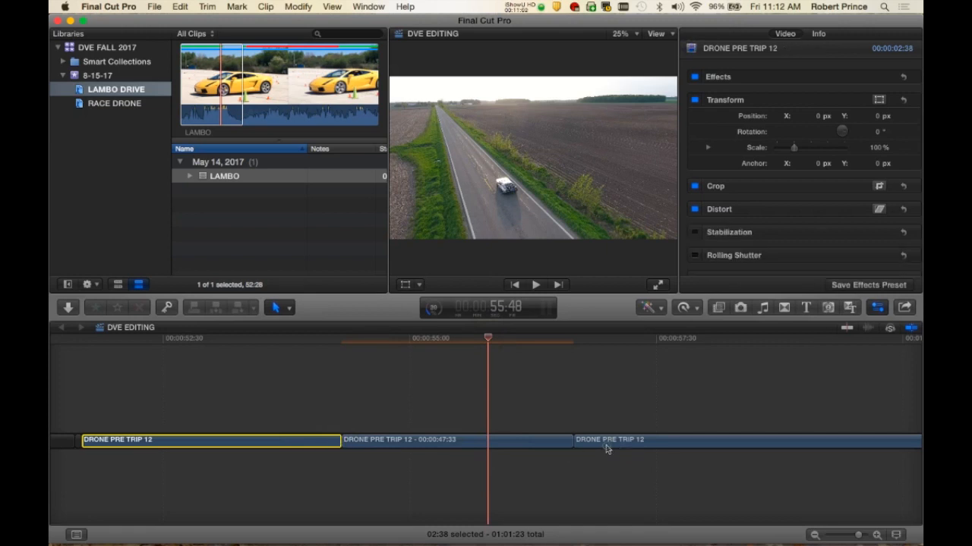
click(605, 444)
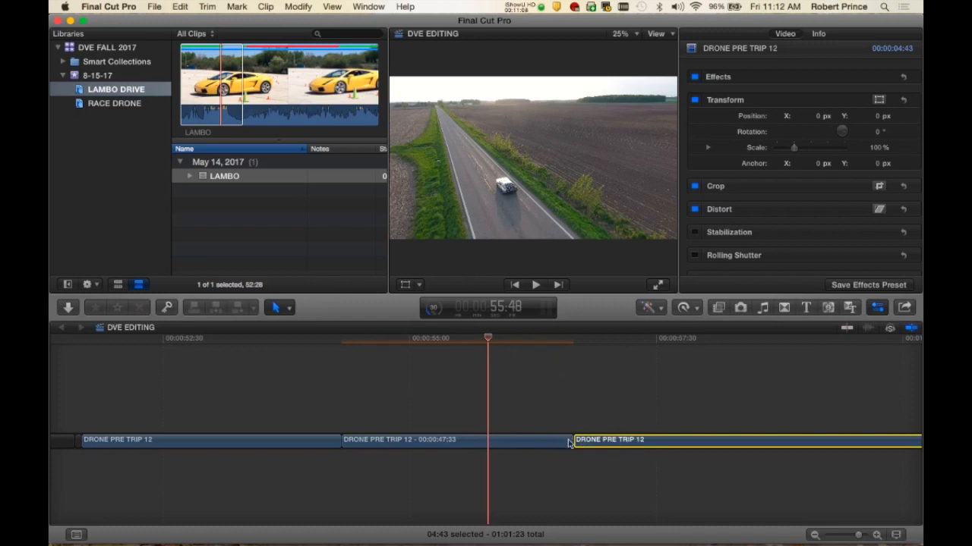
click(514, 340)
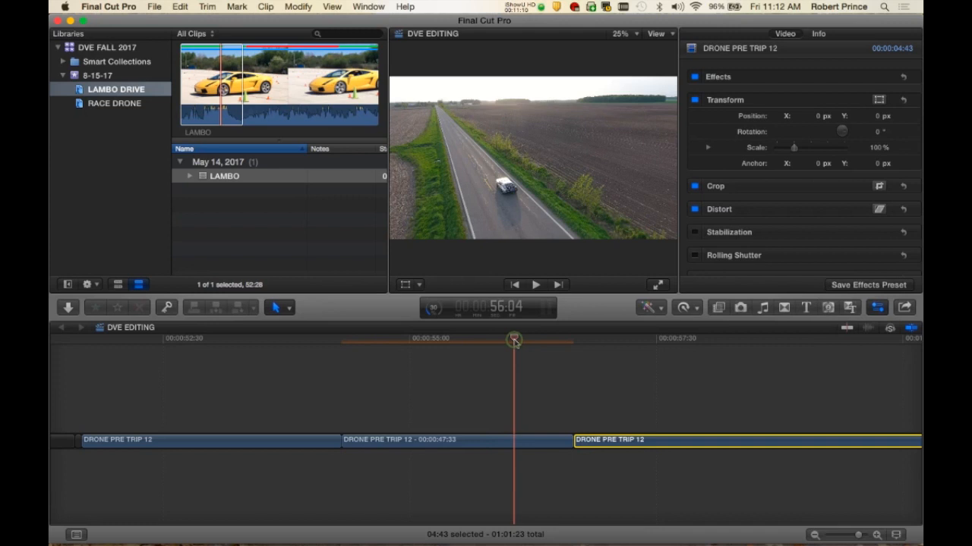
click(435, 342)
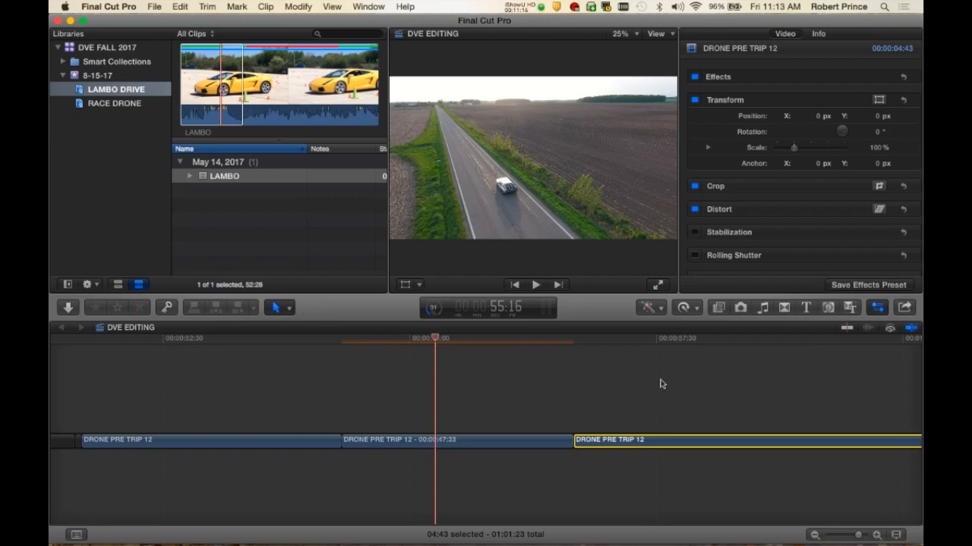
click(488, 341)
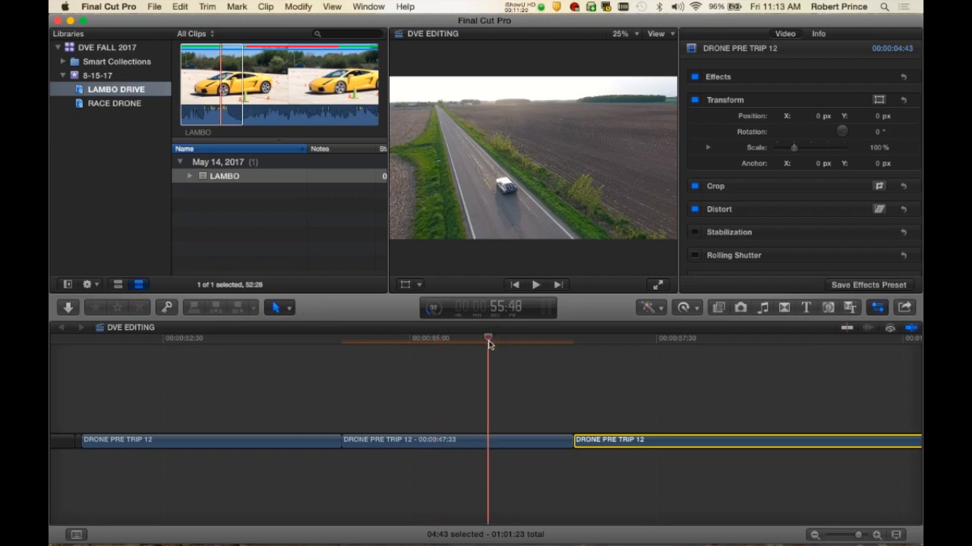
click(470, 339)
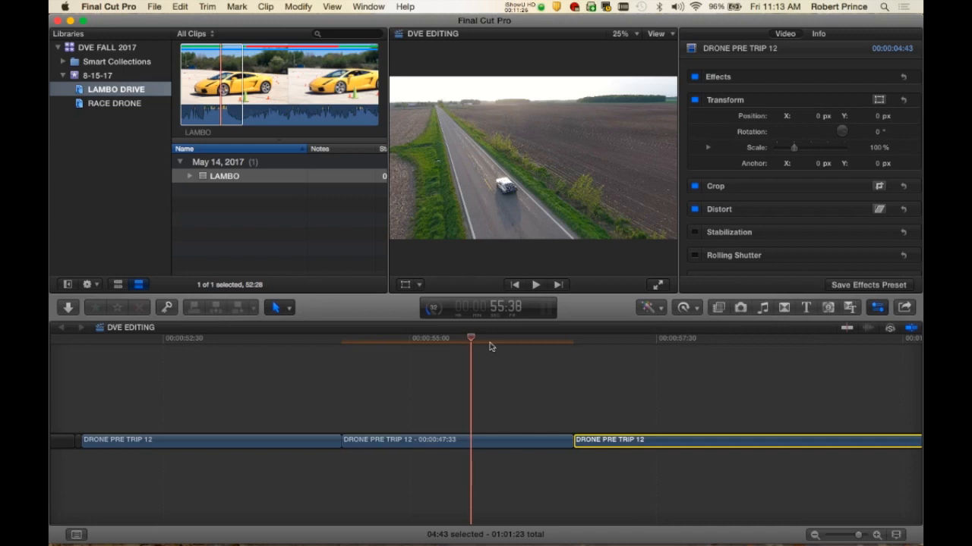
Pick the frame at 33:21 of the LAMBO source clip and connect it as a freeze frame above the storyline at 00:00:55:38.
click(269, 99)
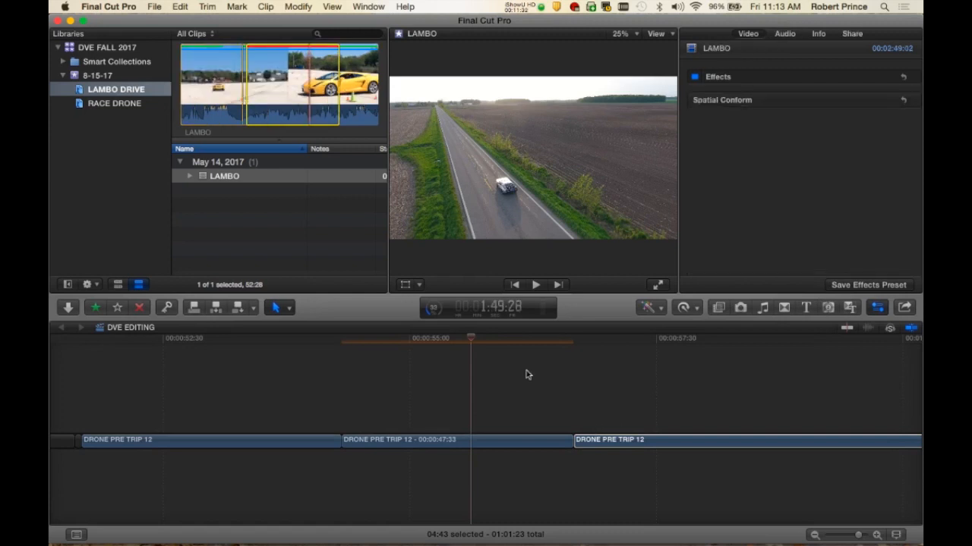
click(352, 93)
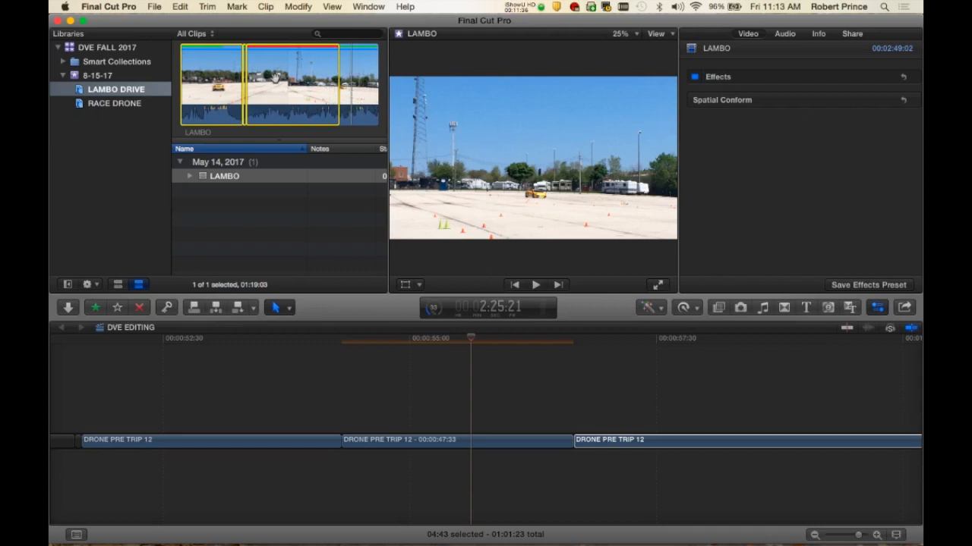
click(226, 83)
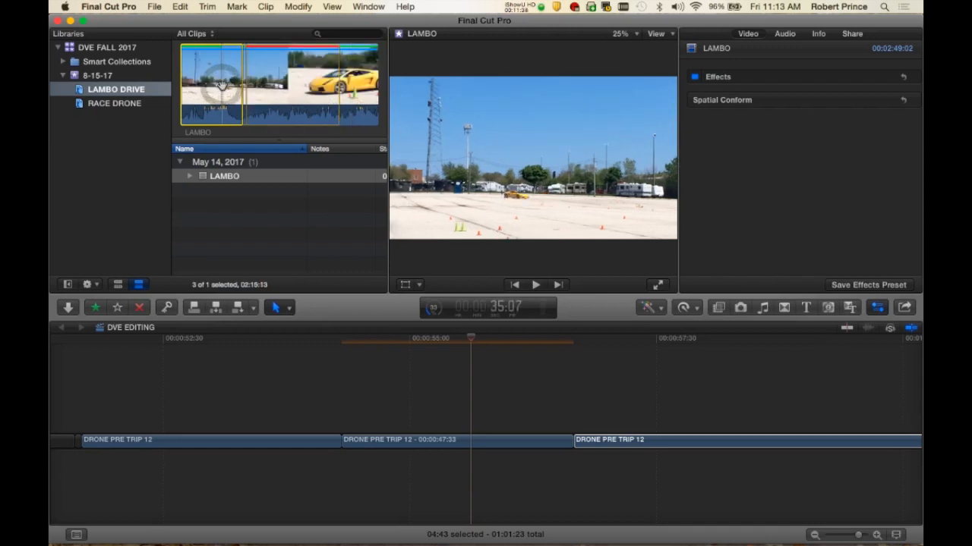
click(284, 88)
click(220, 88)
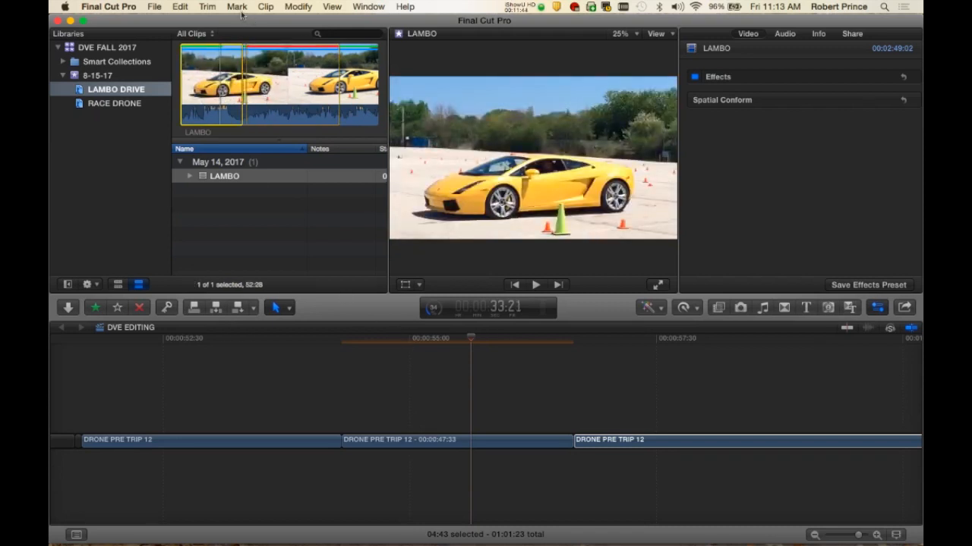
click(296, 6)
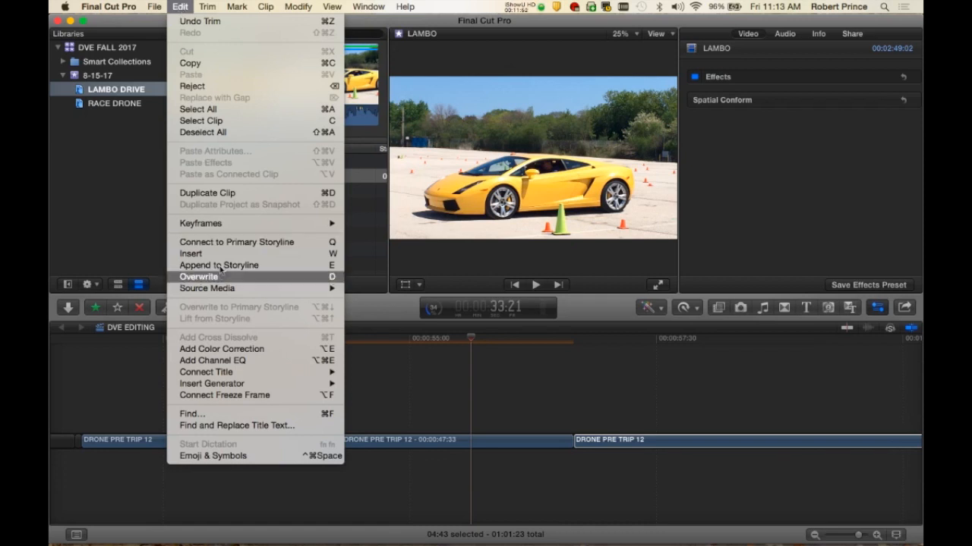
click(217, 396)
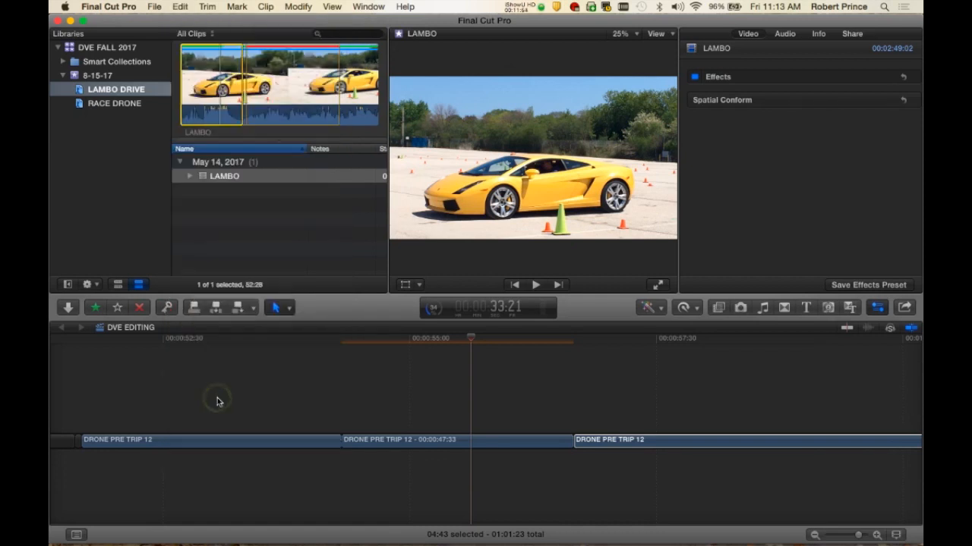
Move the connected LAMBO freeze frame into the primary storyline directly after the DRONE PRE TRIP 12 freeze frame and check its image.
click(535, 341)
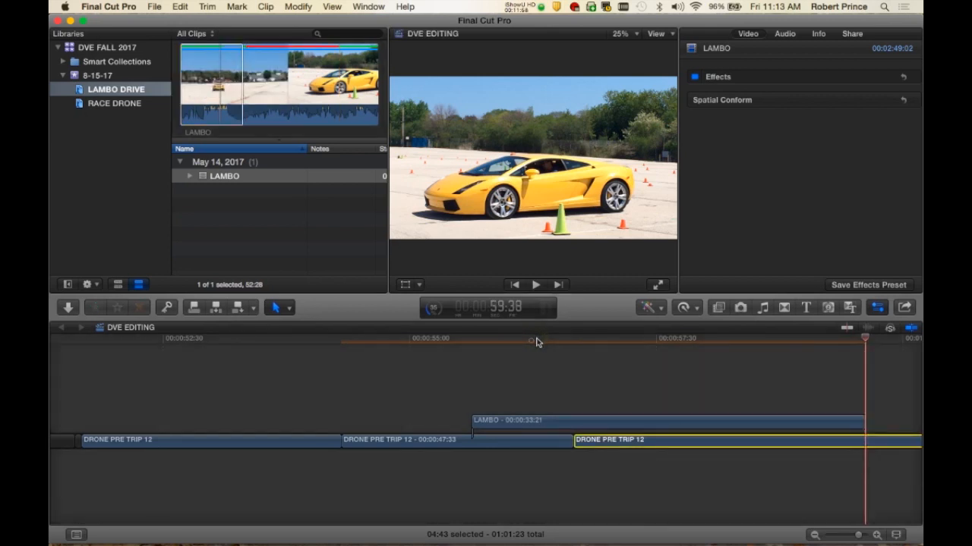
click(535, 340)
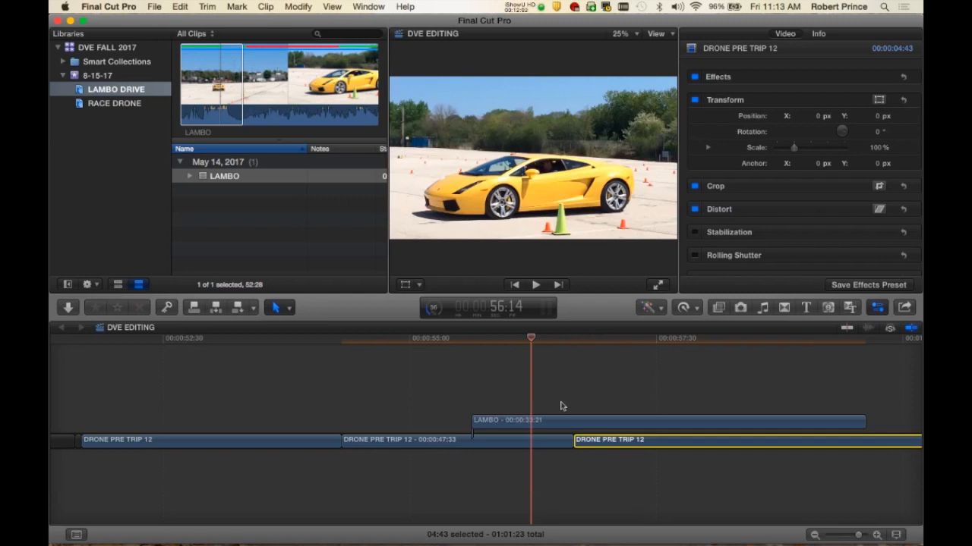
drag(533, 422, 618, 446)
click(625, 340)
click(651, 339)
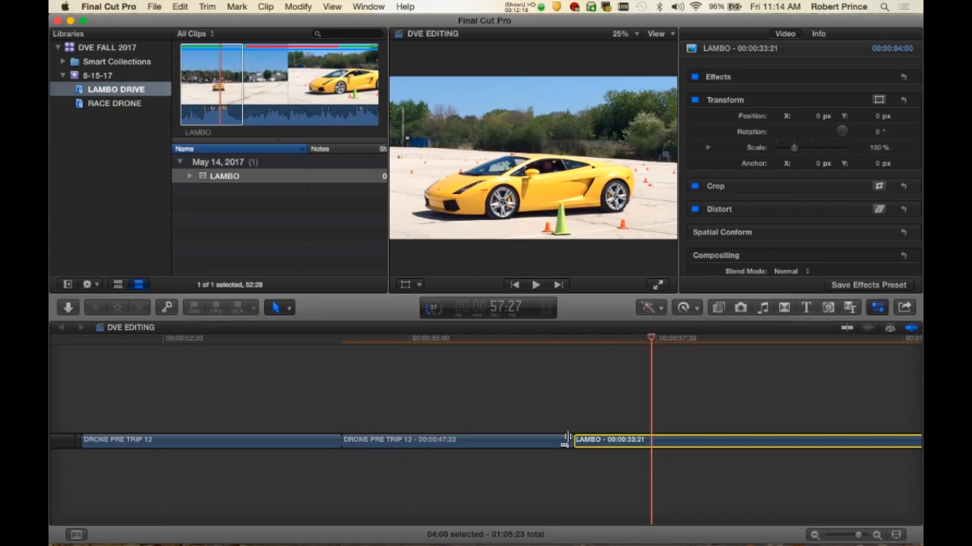
Set the duration of the DRONE PRE TRIP 12 freeze frame to 5:00.
click(465, 444)
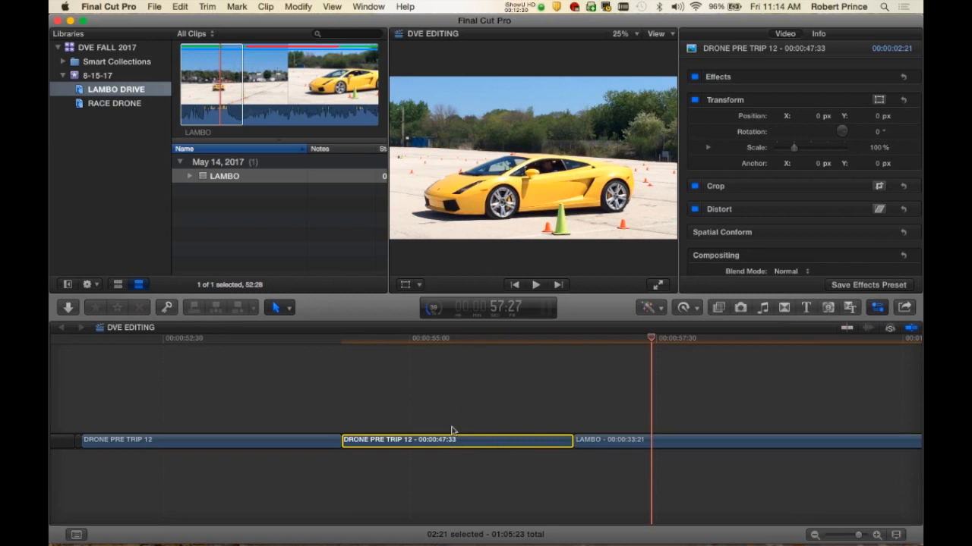
click(455, 339)
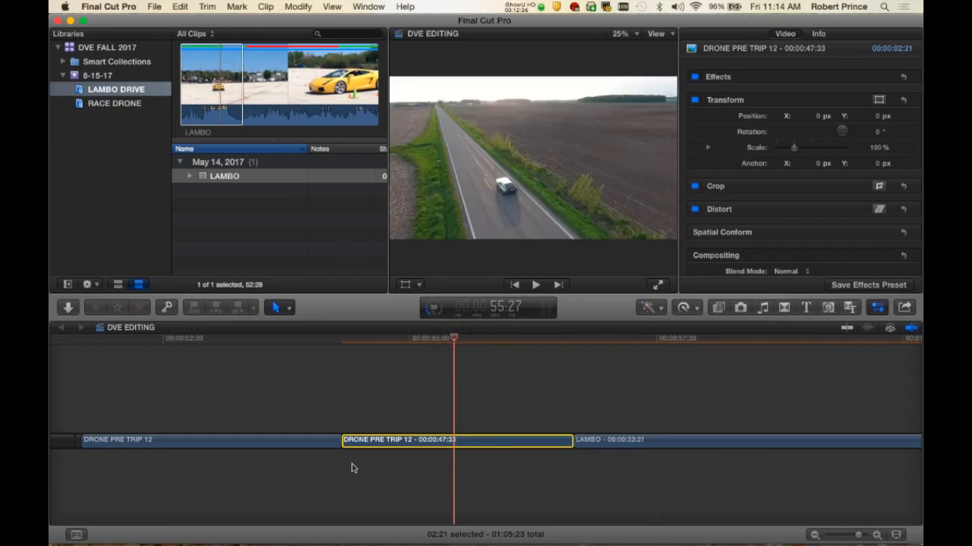
click(301, 7)
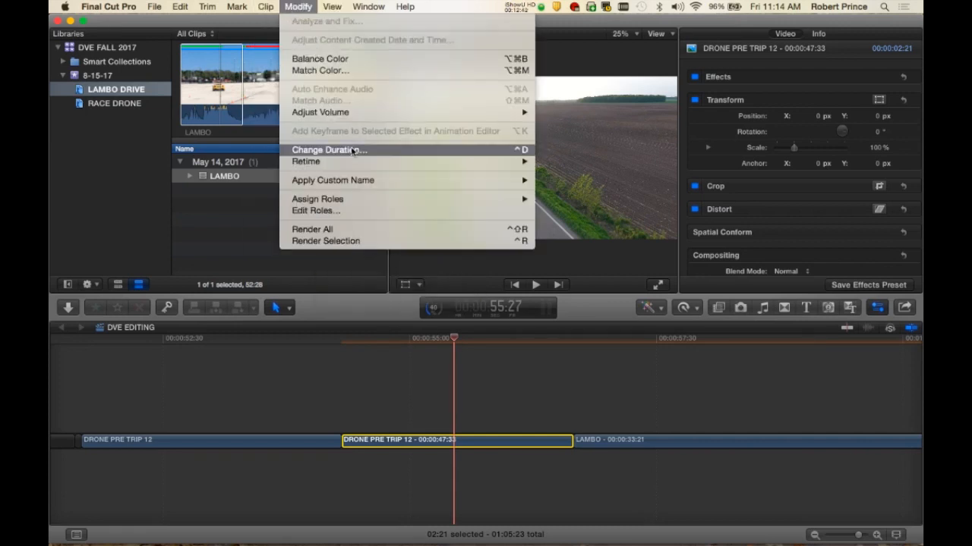
click(351, 150)
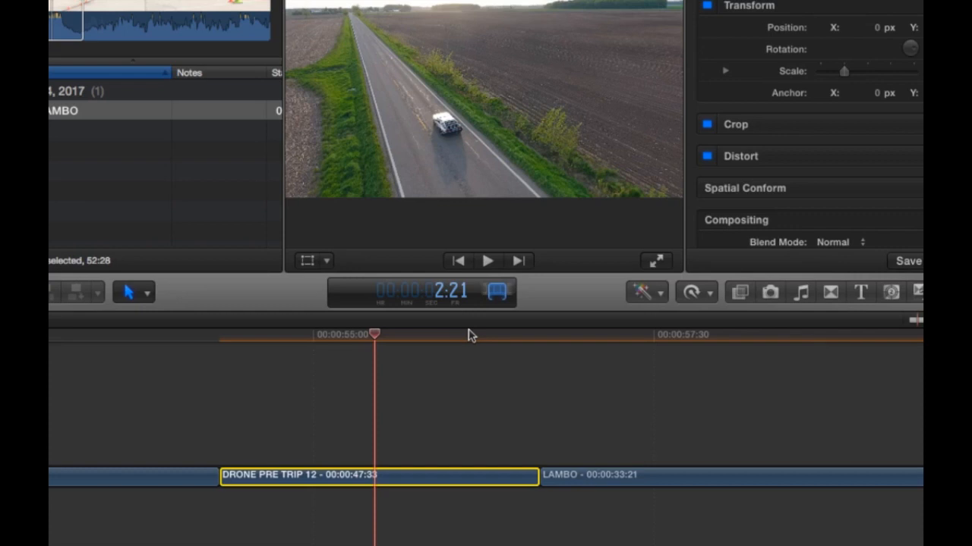
text(5:00)
key(Return)
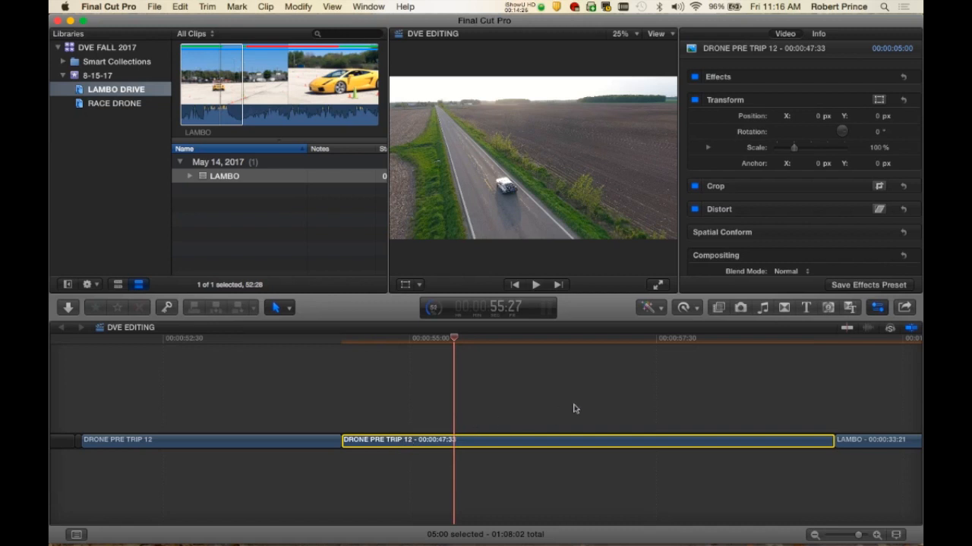
Bring the whole project into view and inspect the DRONE PRE TRIP 4 and DRONE PRE TRIP 8 clips by selecting them alternately.
scroll(601, 407, right, 5)
key(super+minus)
key(super+minus)
key(super+minus)
key(super+minus)
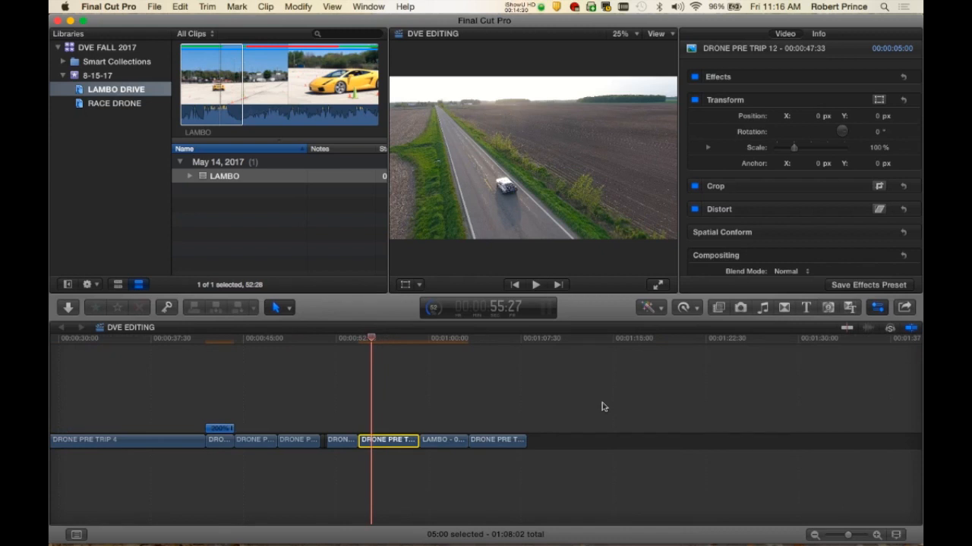
scroll(601, 407, left, 15)
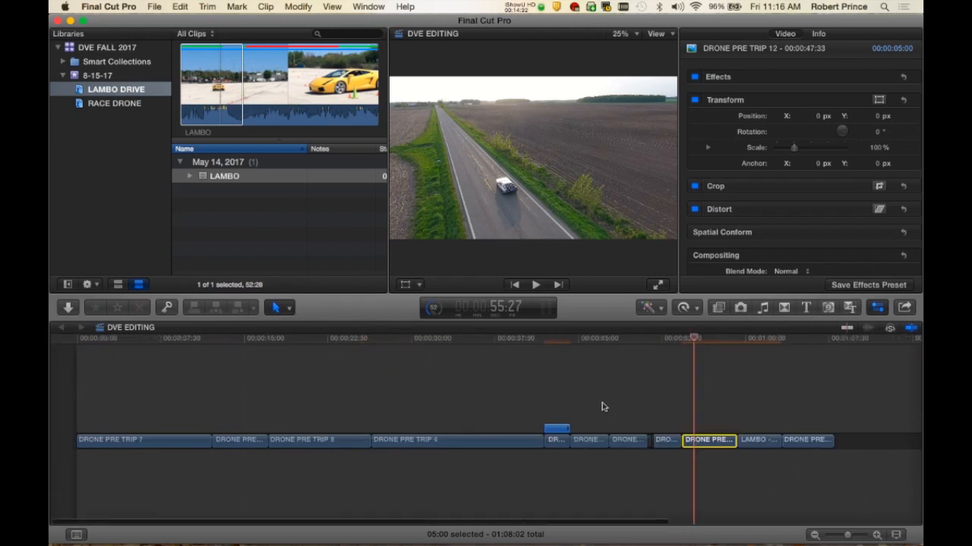
click(459, 340)
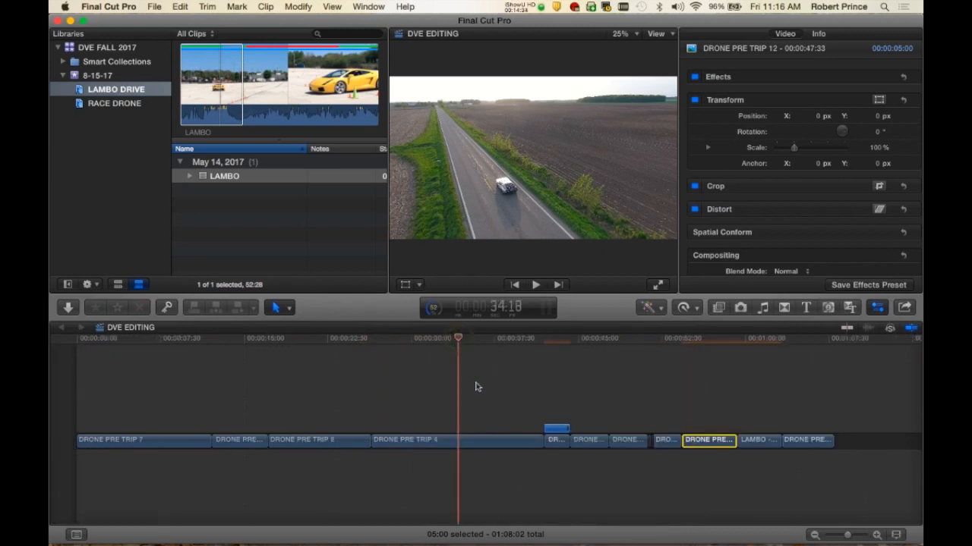
click(460, 443)
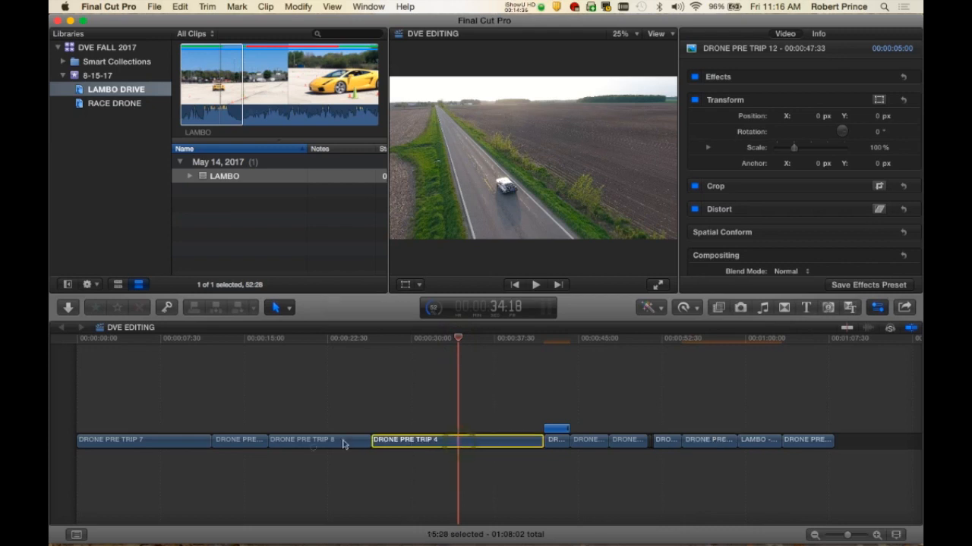
click(314, 446)
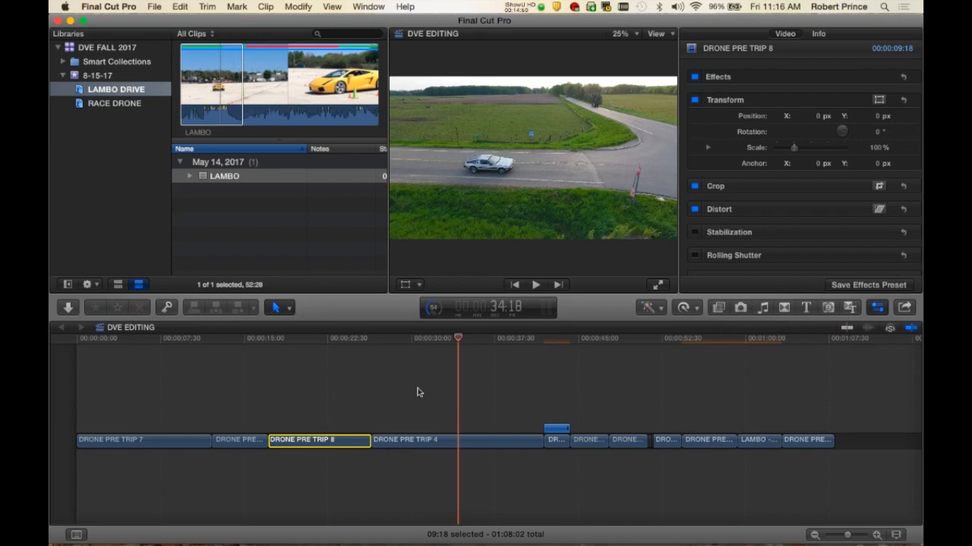
click(439, 442)
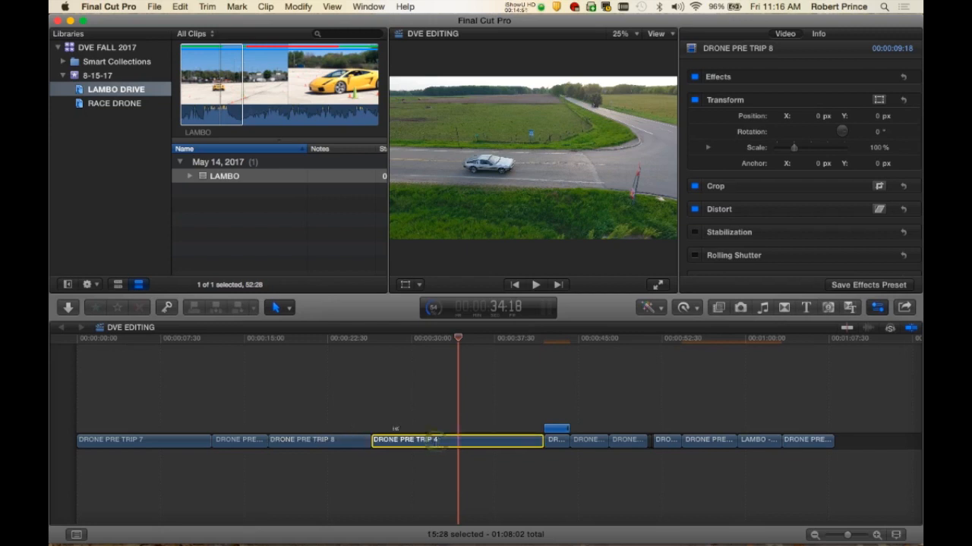
click(315, 442)
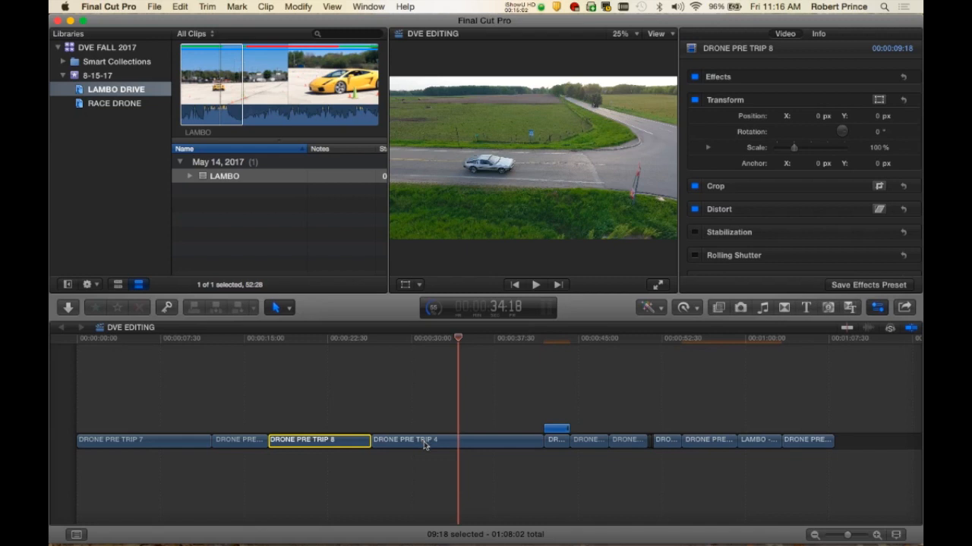
click(424, 445)
click(311, 445)
Solo the DRONE PRE TRIP 8 clip at 00:00:21:00, then switch the solo to the DRONE PRE TRIP 12 clip around 00:00:49.
click(310, 338)
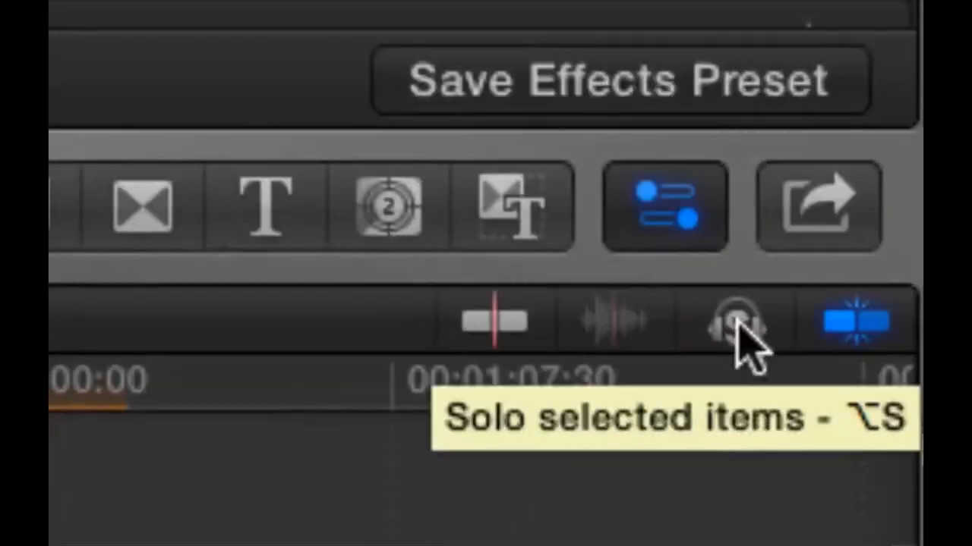
click(740, 326)
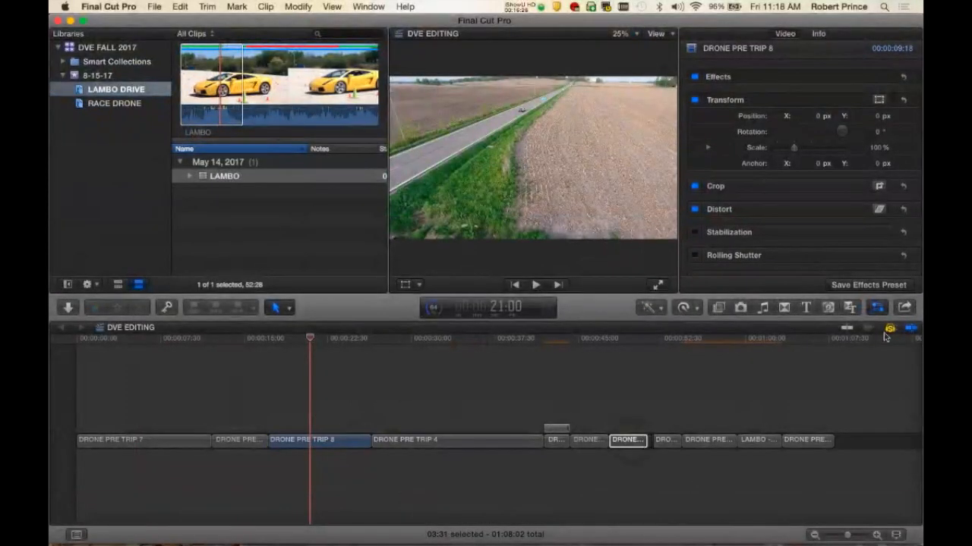
click(891, 330)
click(891, 331)
click(891, 331)
click(891, 330)
click(891, 330)
click(626, 339)
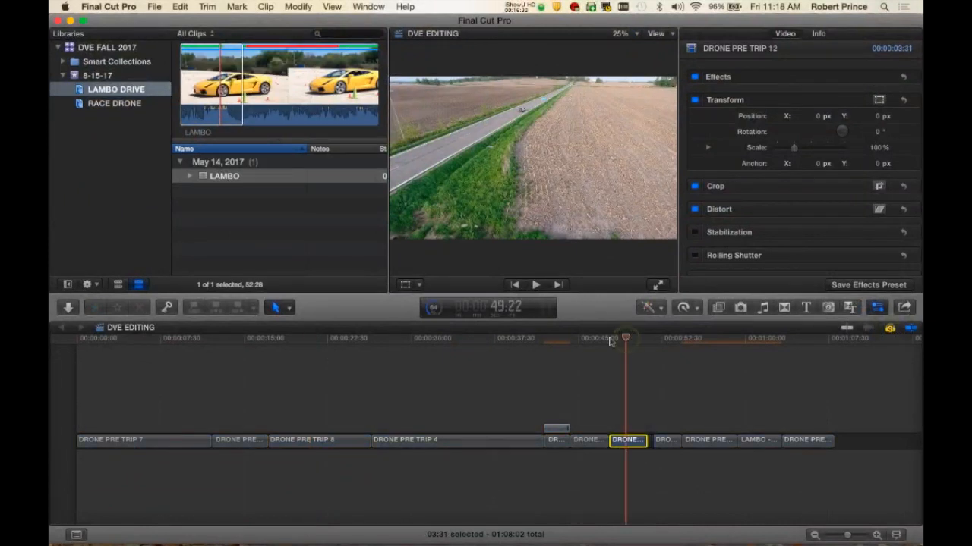
click(585, 340)
Return to 00:00:20:50 and make DRONE PRE TRIP 8 the soloed clip instead.
click(308, 339)
click(319, 442)
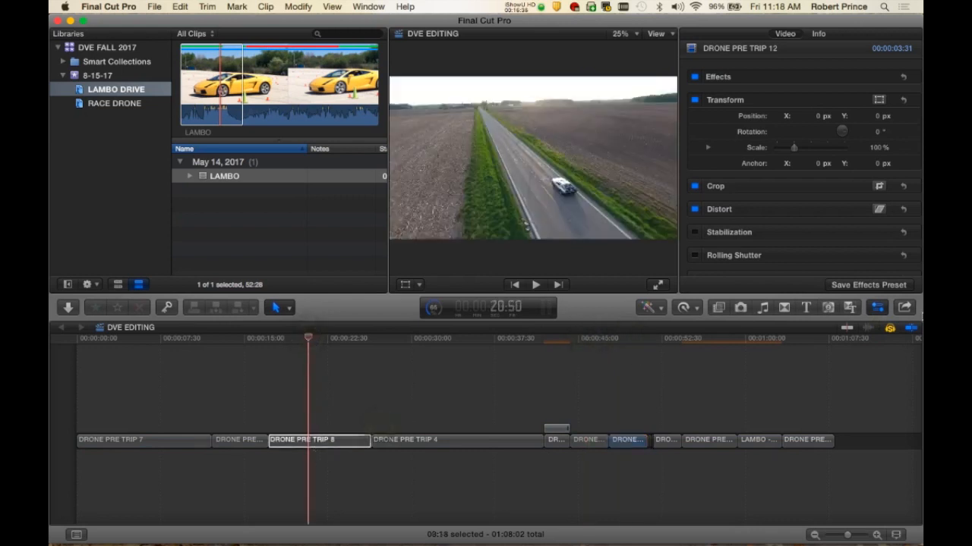
click(891, 329)
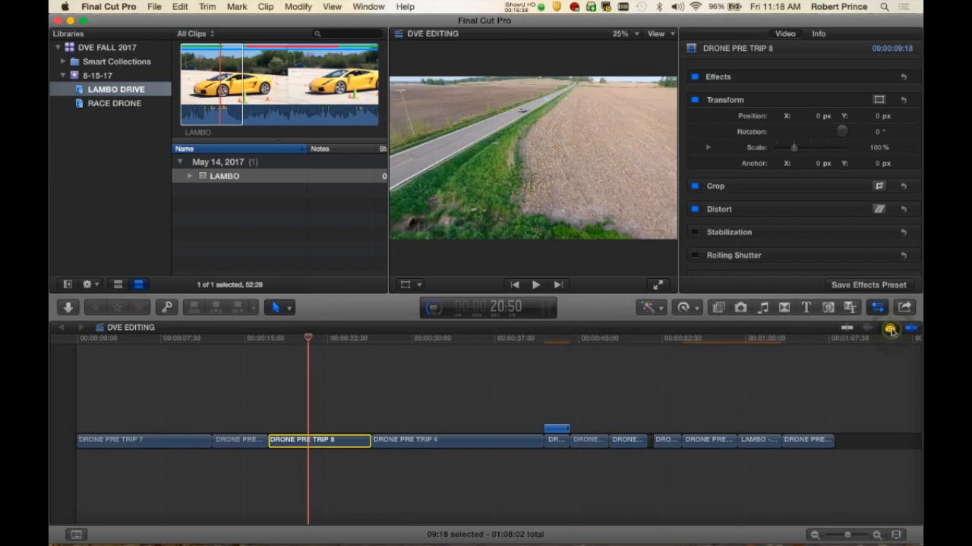
Review the soloed DRONE PRE TRIP 8 clip against its neighbours by placing the playhead inside and outside it.
click(422, 340)
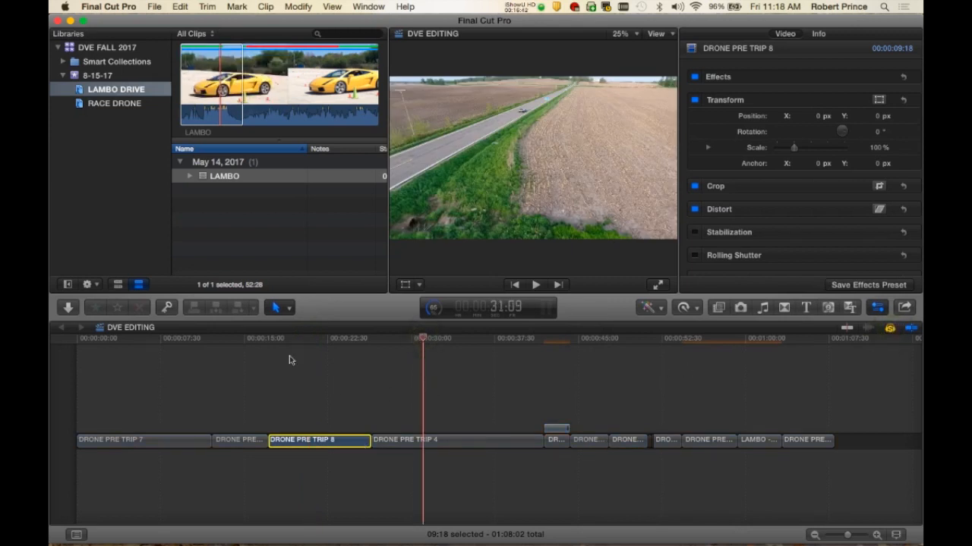
click(241, 340)
click(185, 339)
click(299, 338)
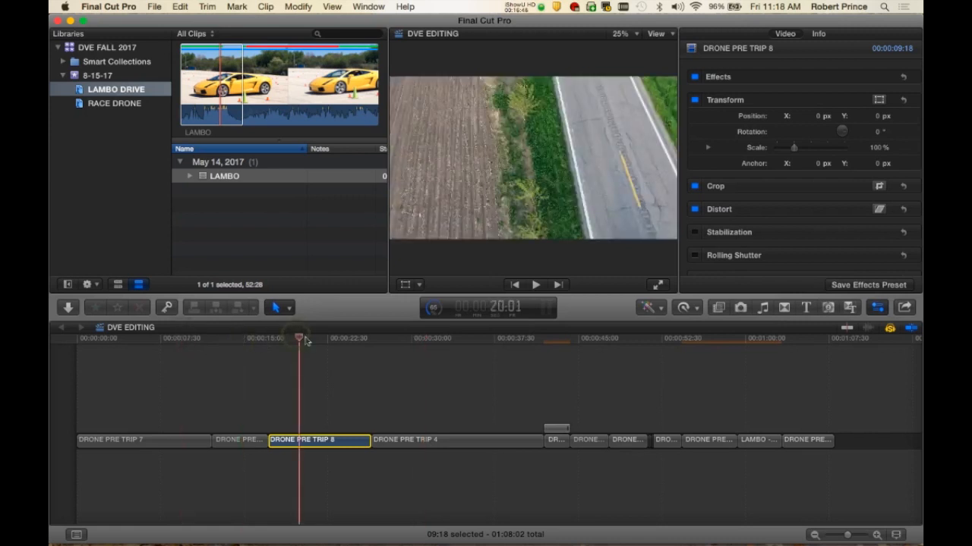
drag(312, 340, 334, 342)
drag(335, 340, 316, 339)
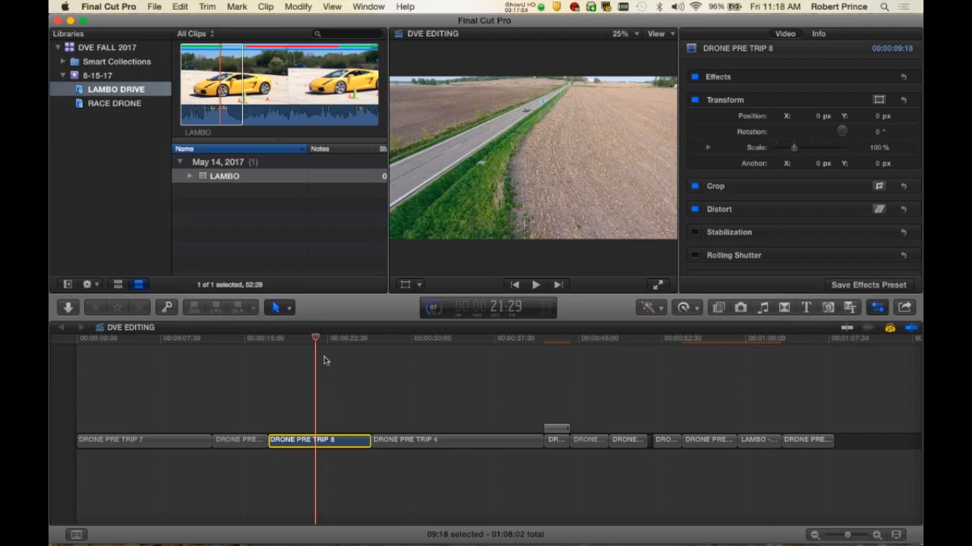
click(307, 339)
click(299, 339)
click(324, 339)
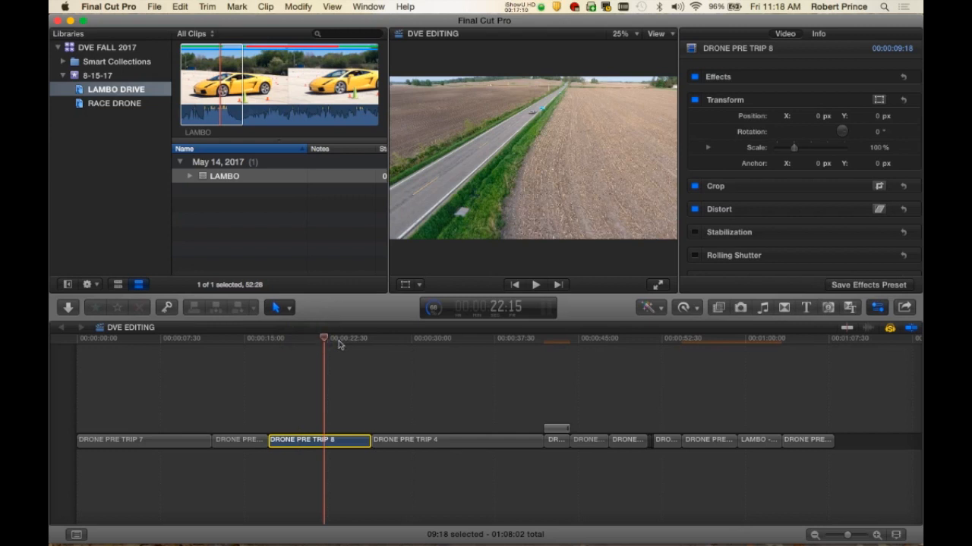
Compare several points of DRONE PRE TRIP 8 with solo turned off and on, leaving solo off.
click(311, 339)
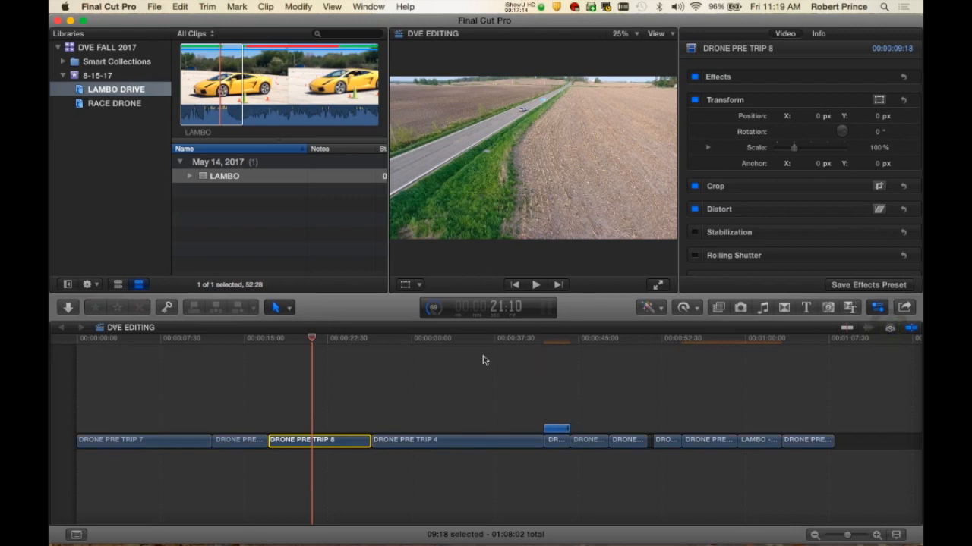
click(328, 340)
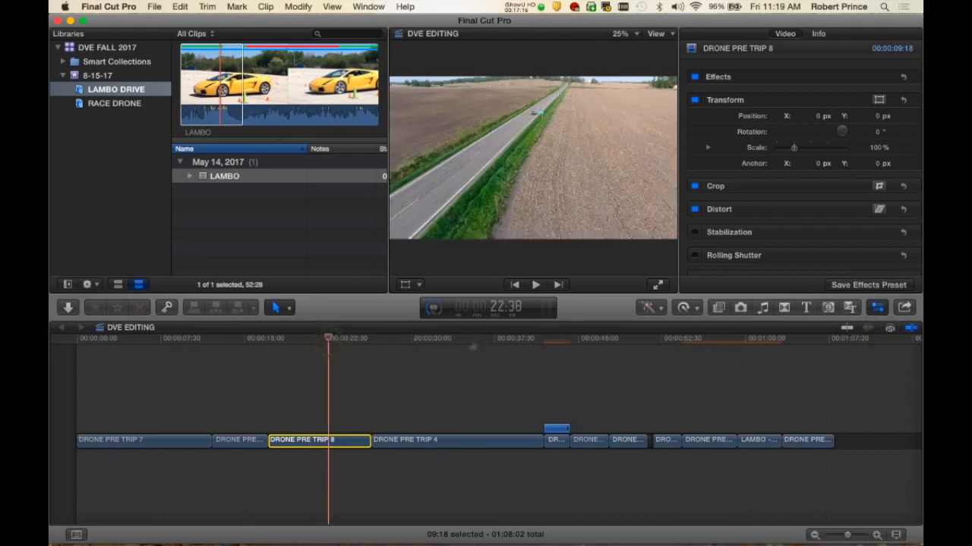
click(314, 339)
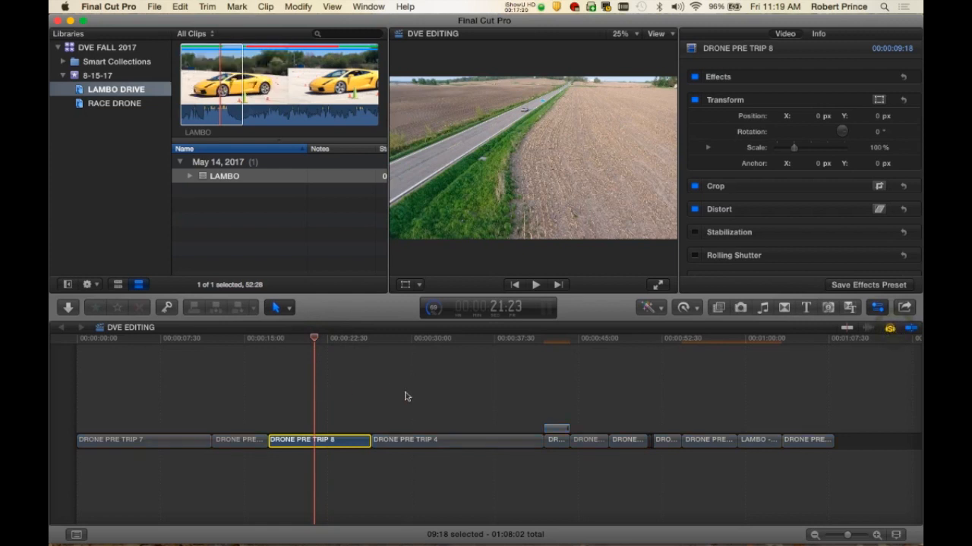
click(309, 339)
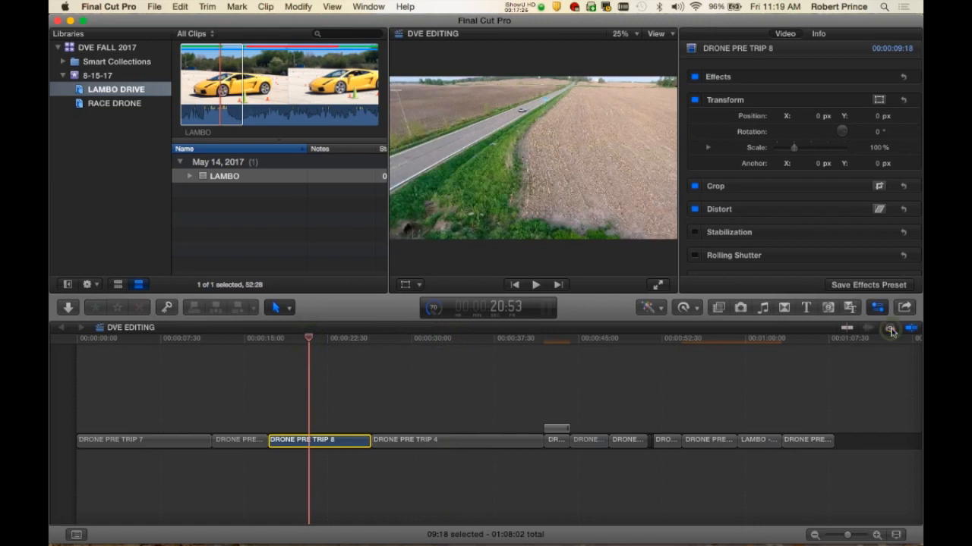
click(337, 343)
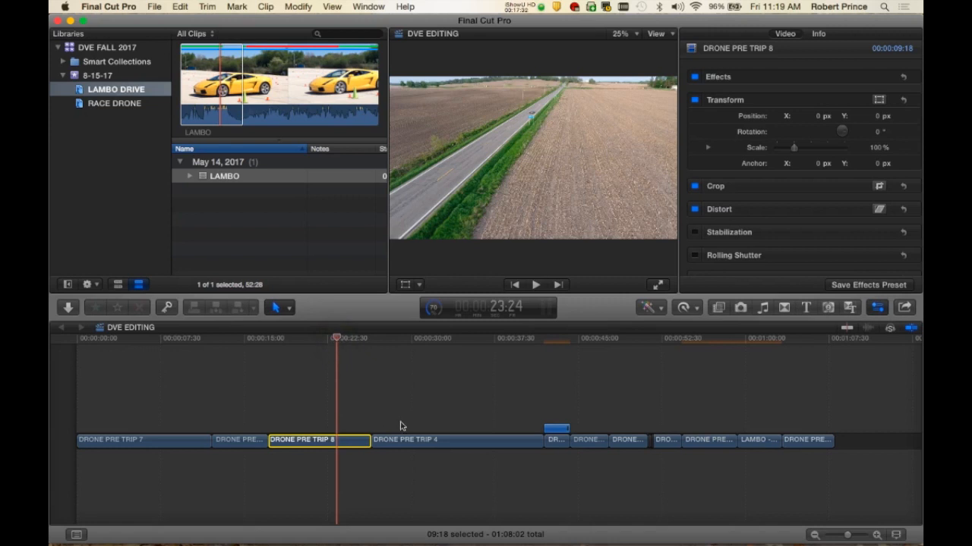
Preview DRONE PRE TRIP 4 at several points, park the playhead at 00:00:33:03, and disable the clip.
click(439, 442)
click(464, 341)
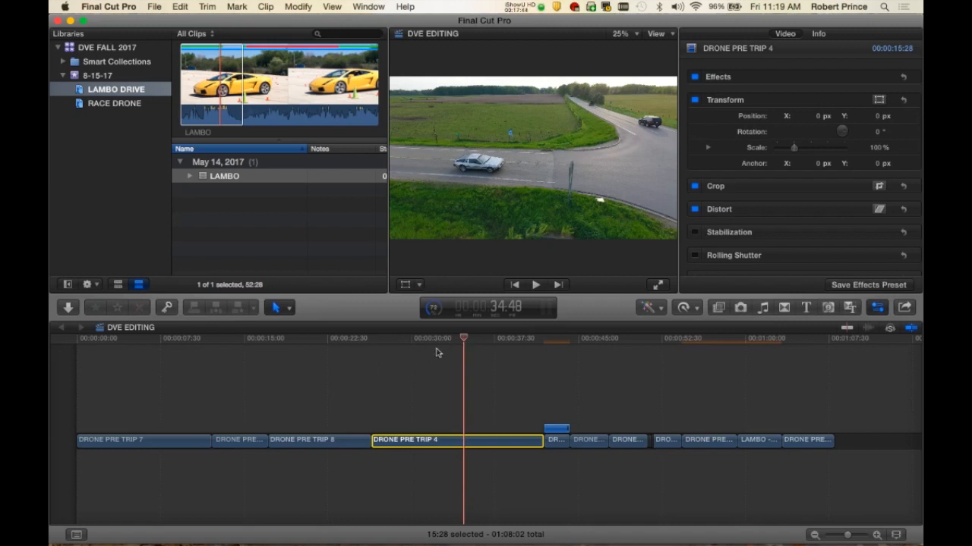
click(458, 340)
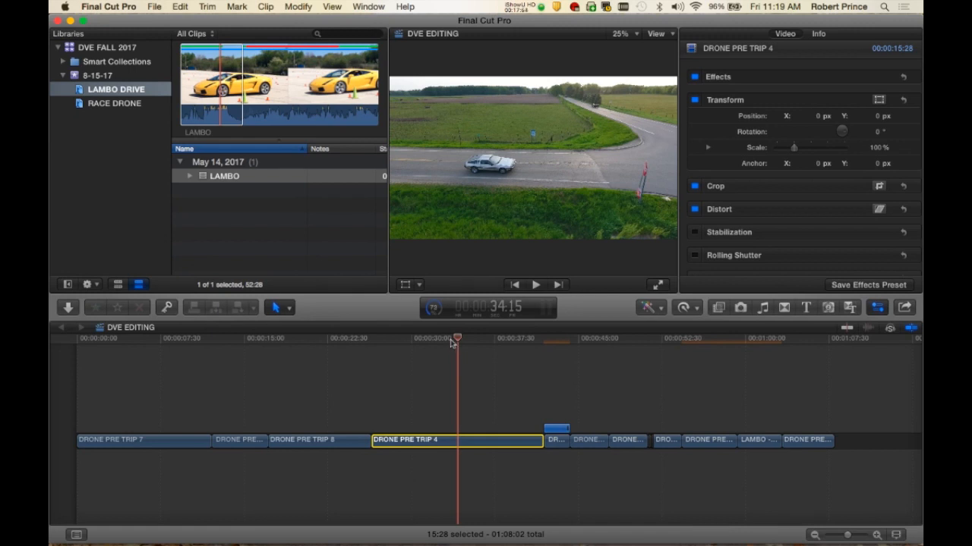
click(439, 342)
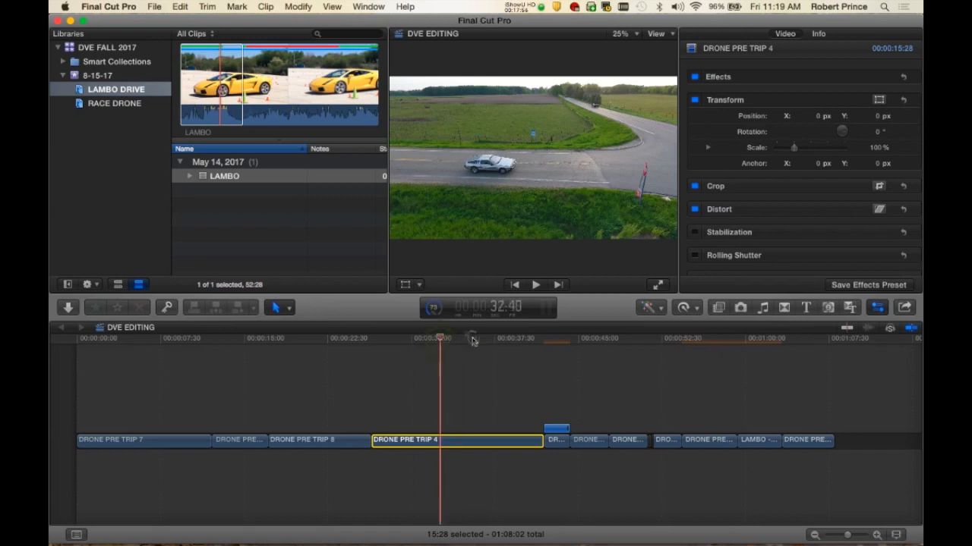
click(445, 341)
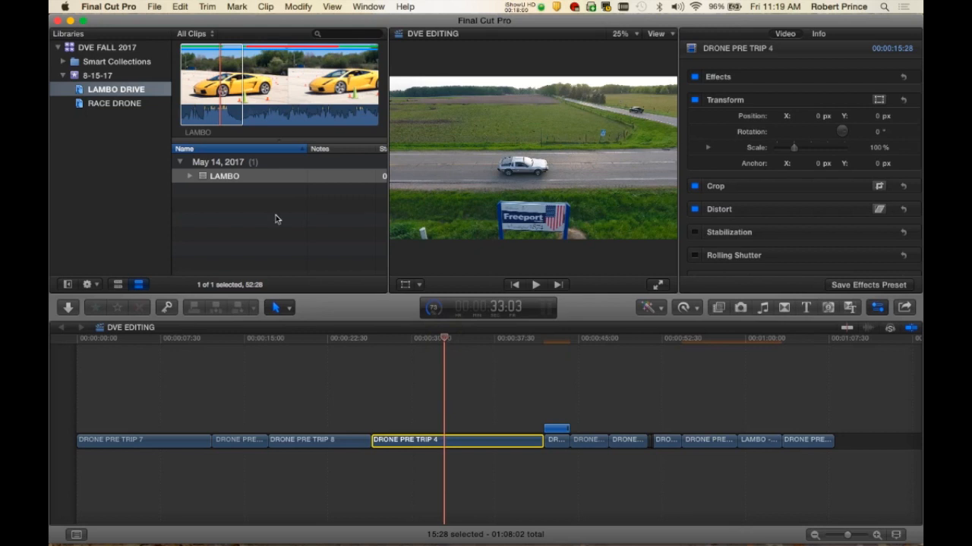
click(265, 8)
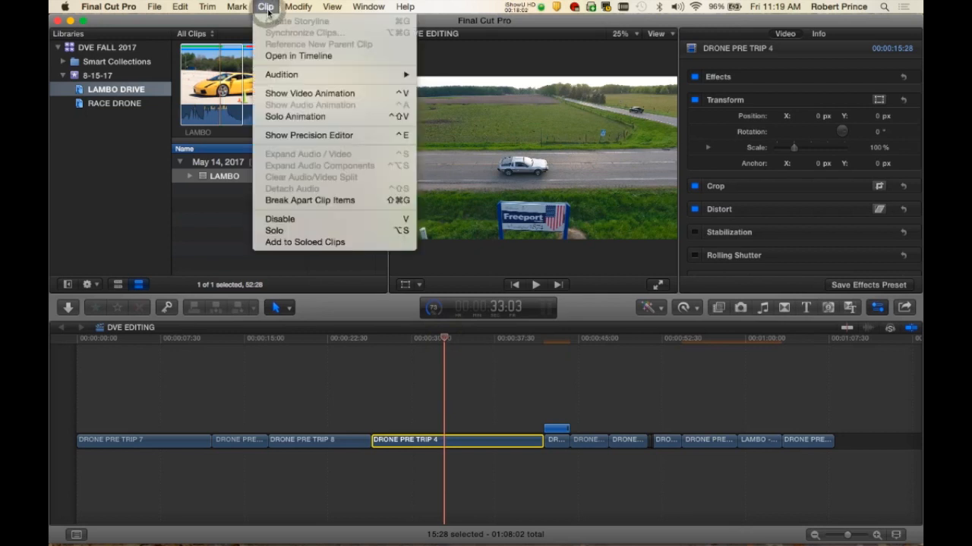
click(376, 220)
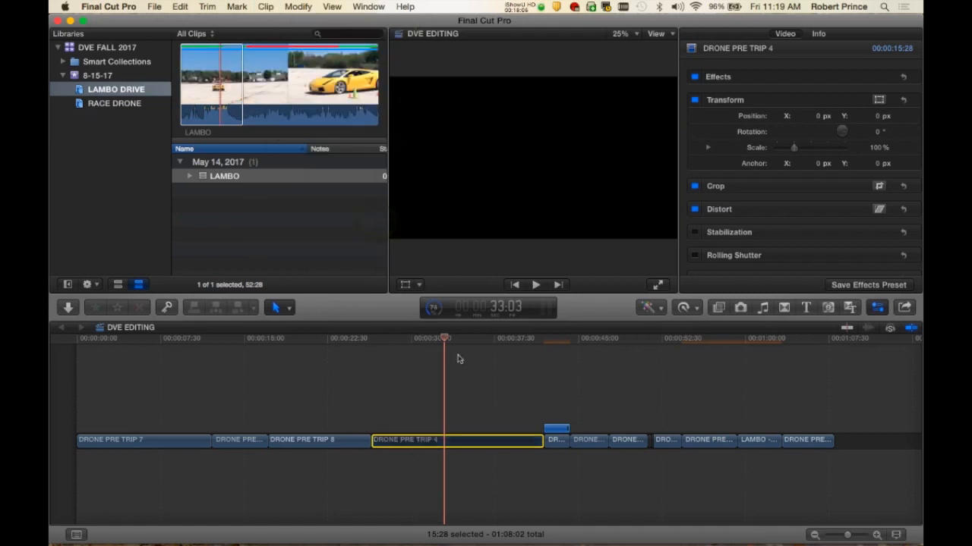
Play the timeline from DRONE PRE TRIP 8 into the disabled DRONE PRE TRIP 4 and stop inside it.
click(424, 339)
click(343, 339)
click(346, 391)
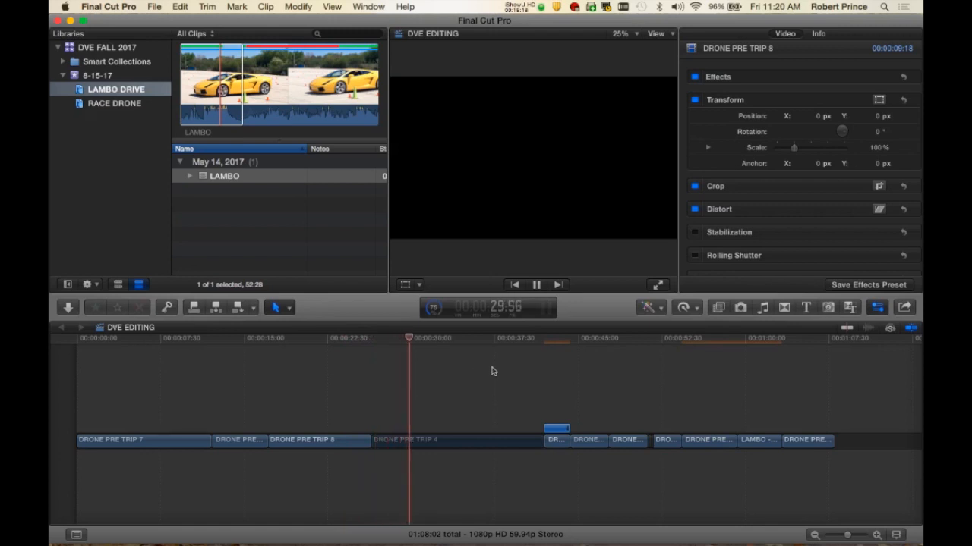
key(space)
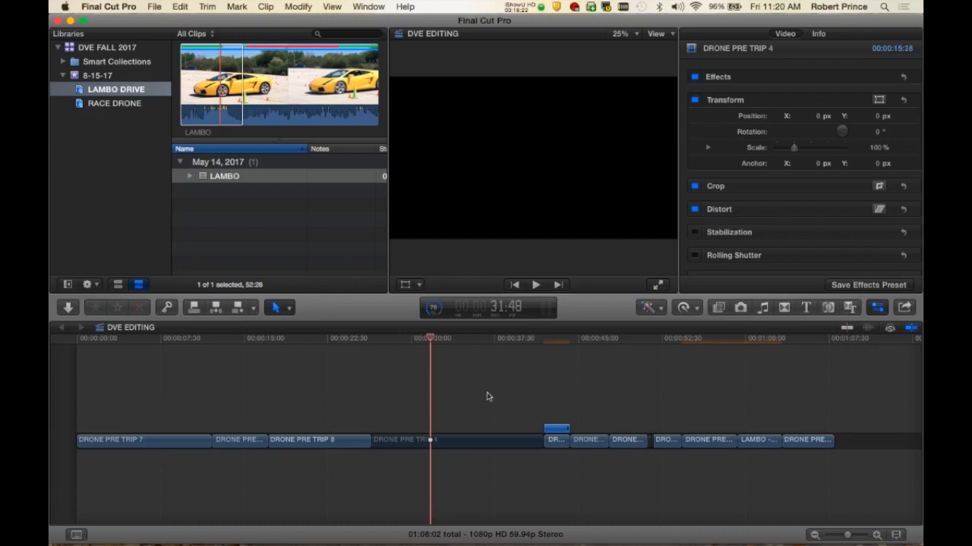
Re-enable DRONE PRE TRIP 4 and check its picture at 00:00:36:20, 00:00:31:18 and 00:00:39:06.
click(472, 443)
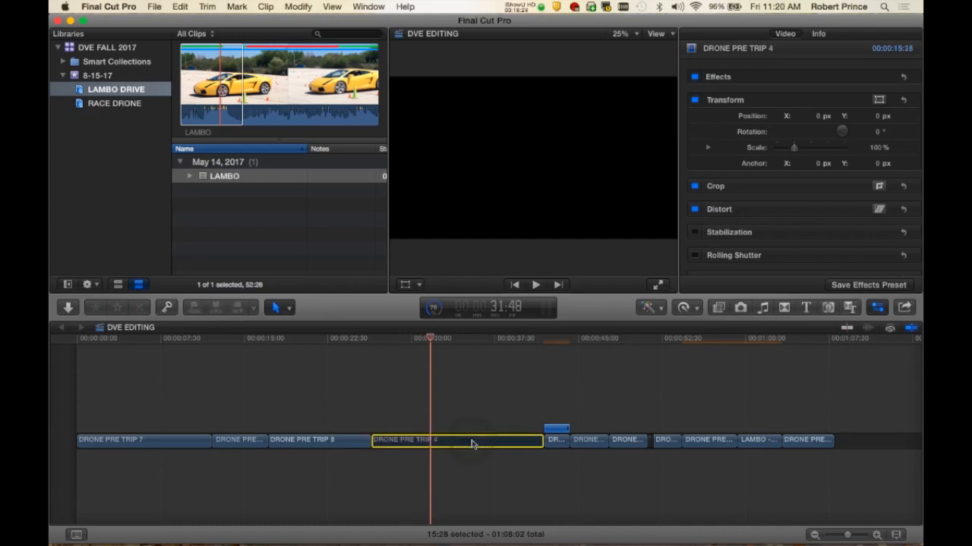
click(481, 340)
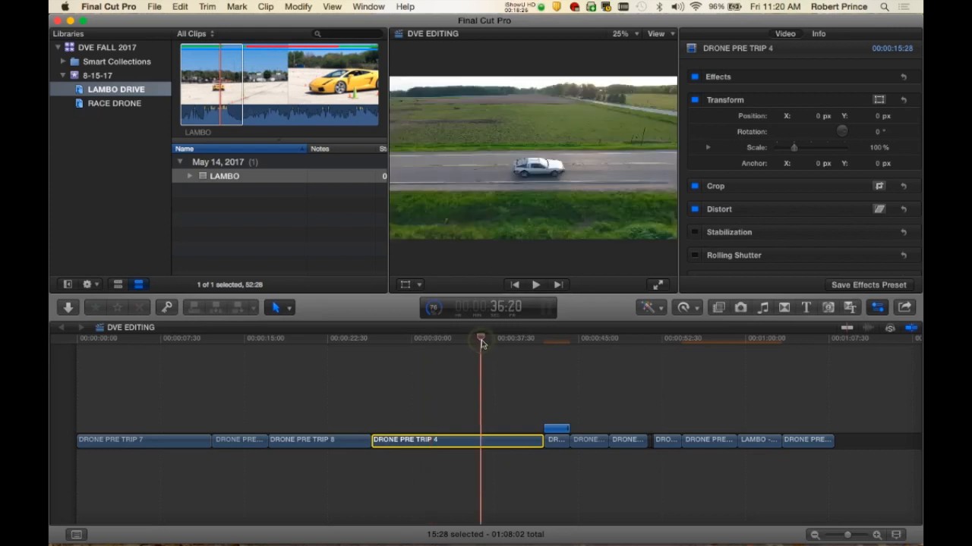
click(425, 340)
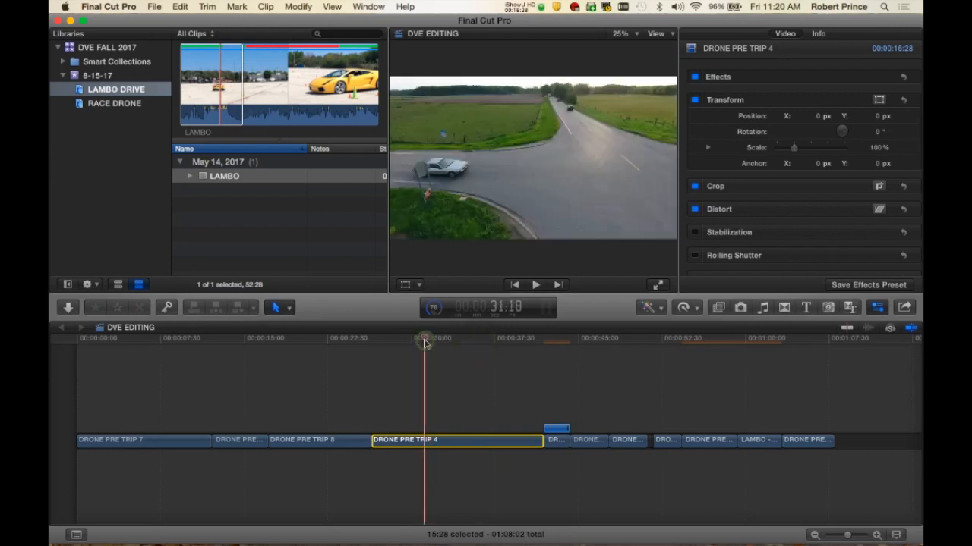
click(512, 339)
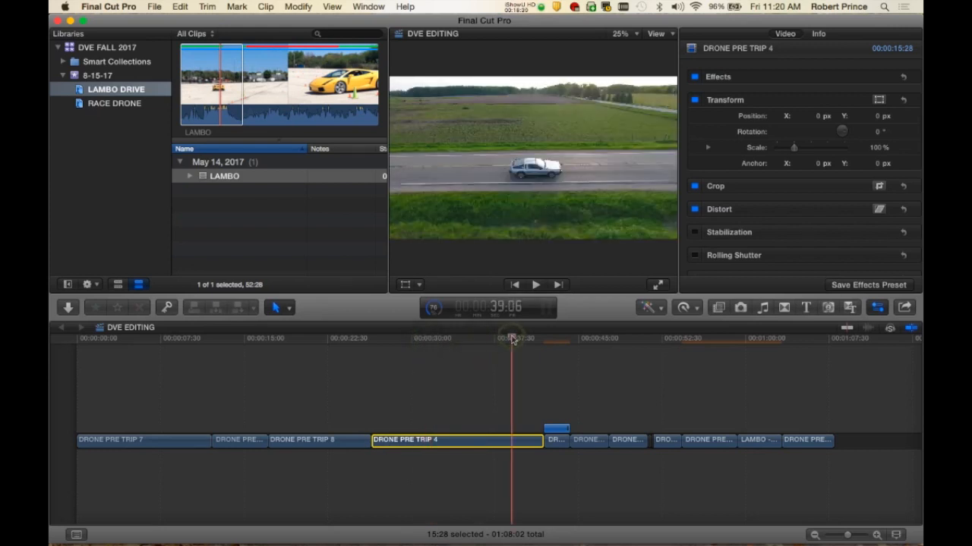
Place DRONE PRE TRIP 4 as a disabled connected clip above DRONE PRE TRIP 8 and play the overlap from 00:00:19:18.
click(556, 431)
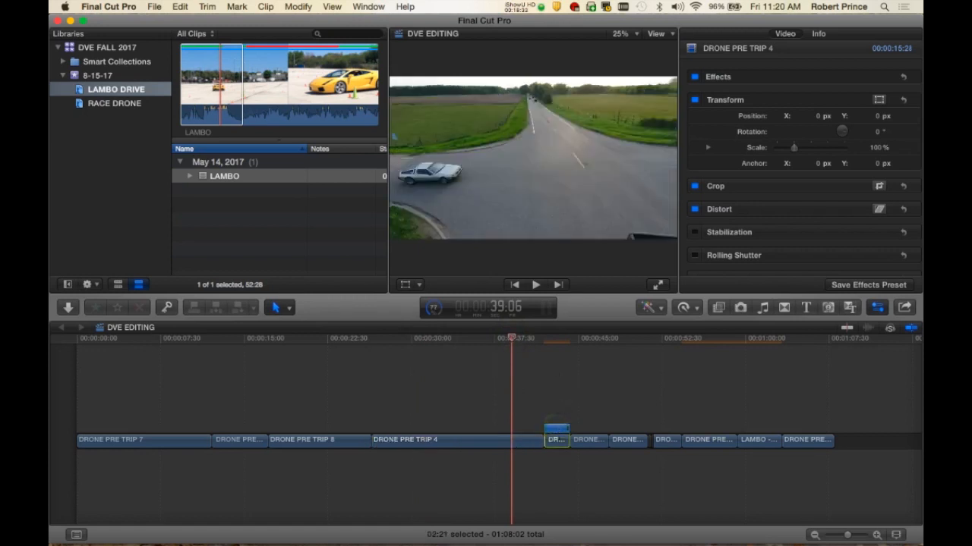
drag(448, 440, 379, 407)
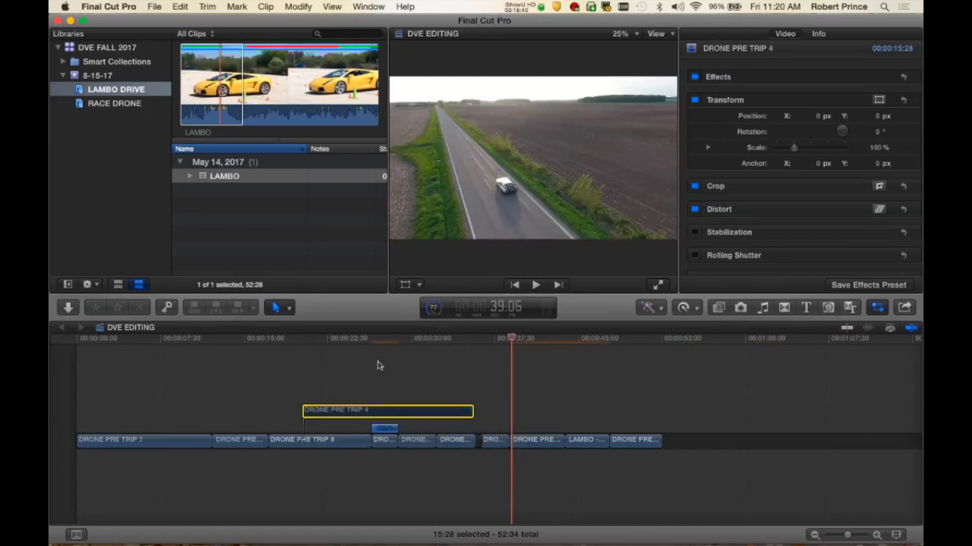
click(292, 339)
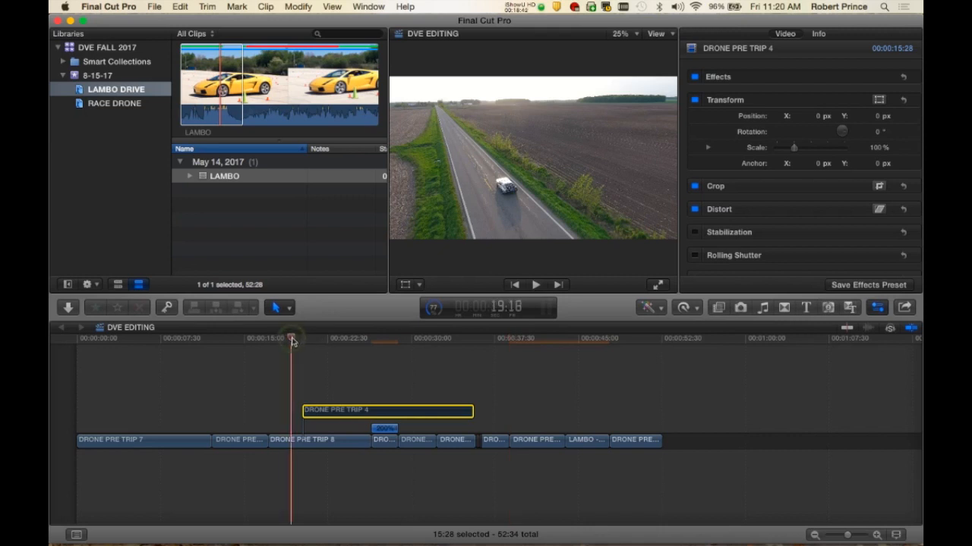
key(space)
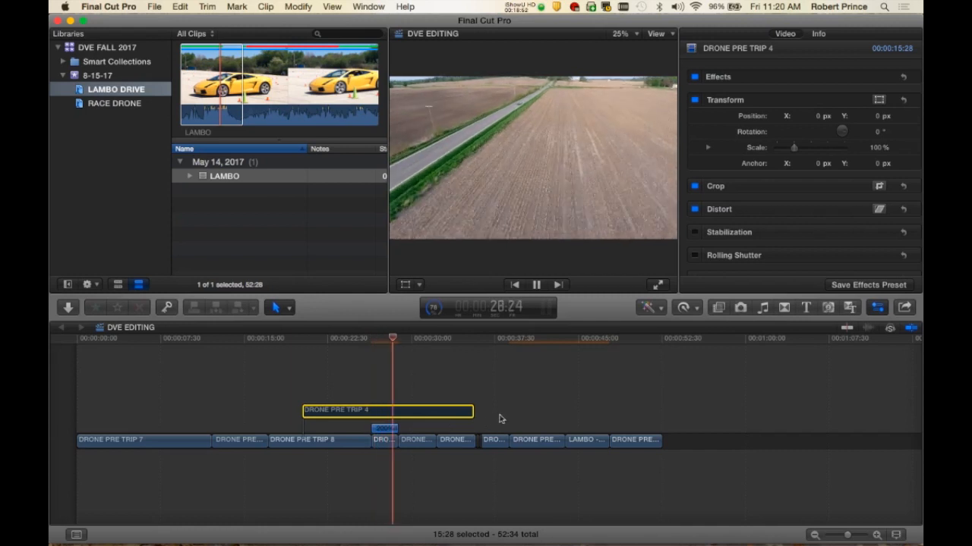
key(space)
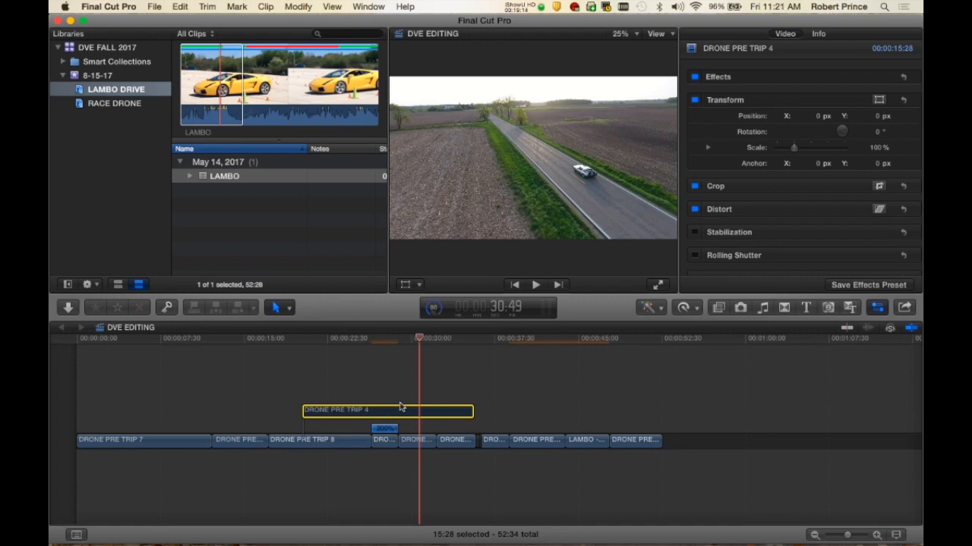
Enable the connected DRONE PRE TRIP 4 clip and check the overlap with the playhead at 00:00:26:29.
key(v)
click(379, 338)
click(365, 362)
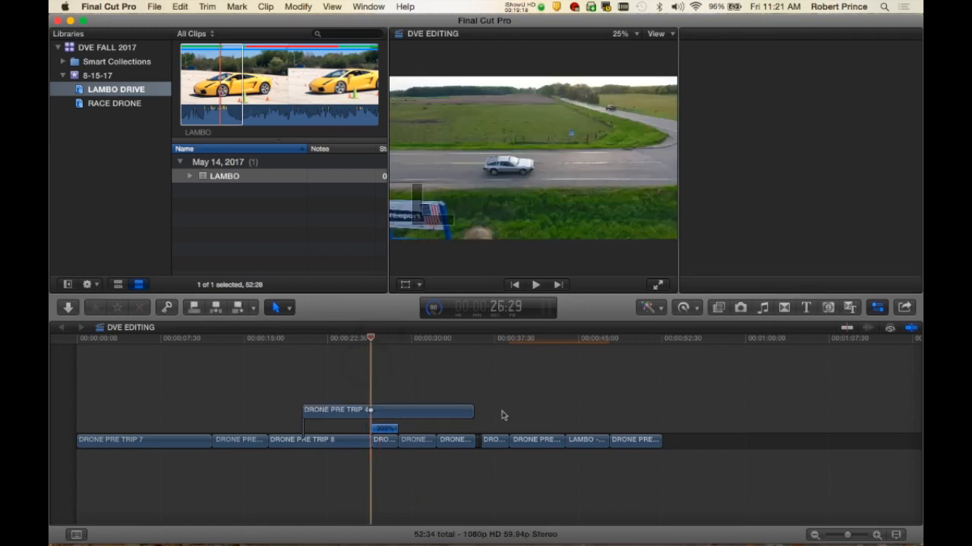
Disable the DRONE PRE TRIP 12 freeze frame, check around it, then re-enable it and view it at 00:00:41:37.
click(533, 441)
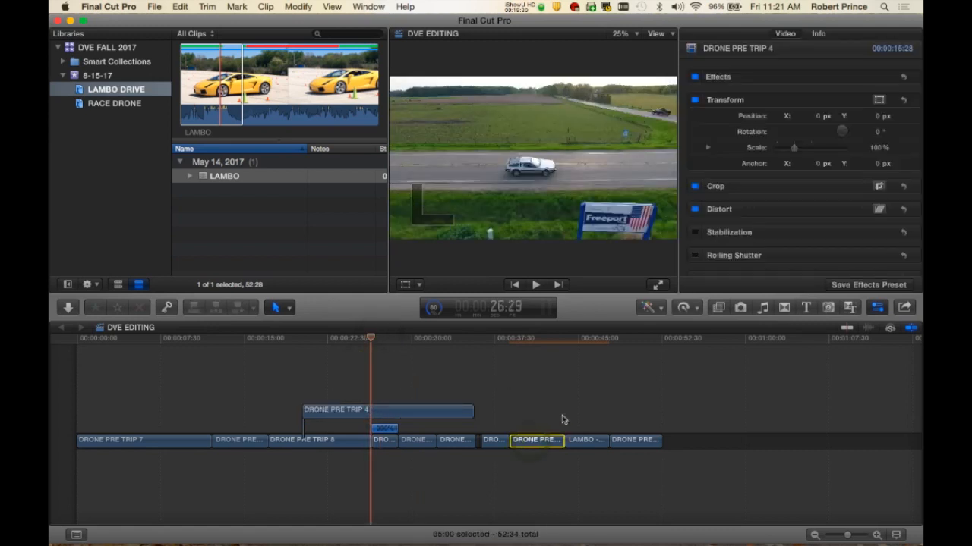
click(609, 374)
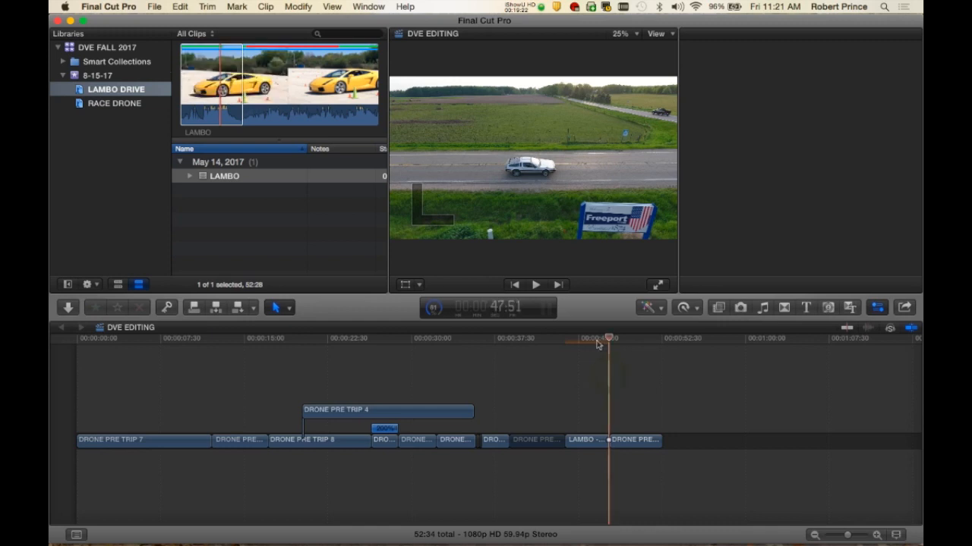
click(492, 339)
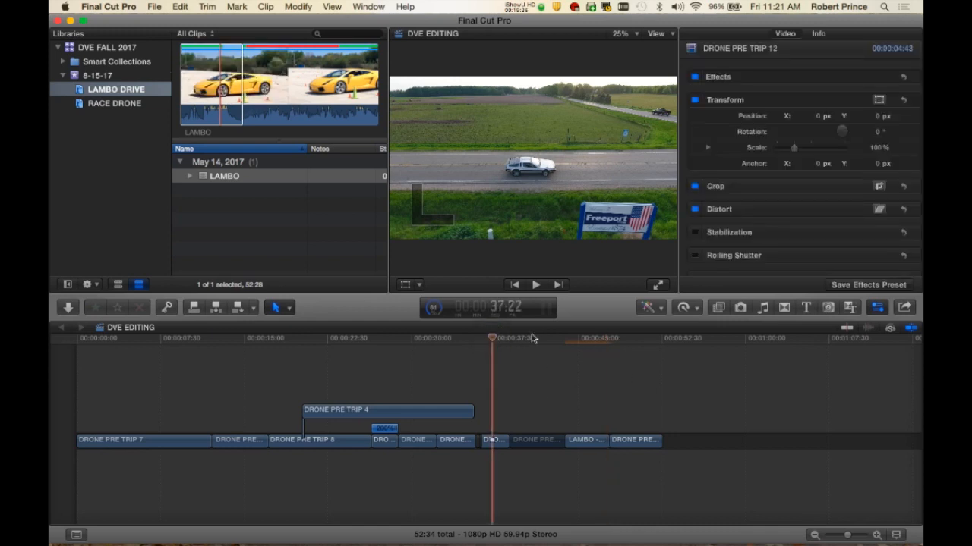
click(532, 446)
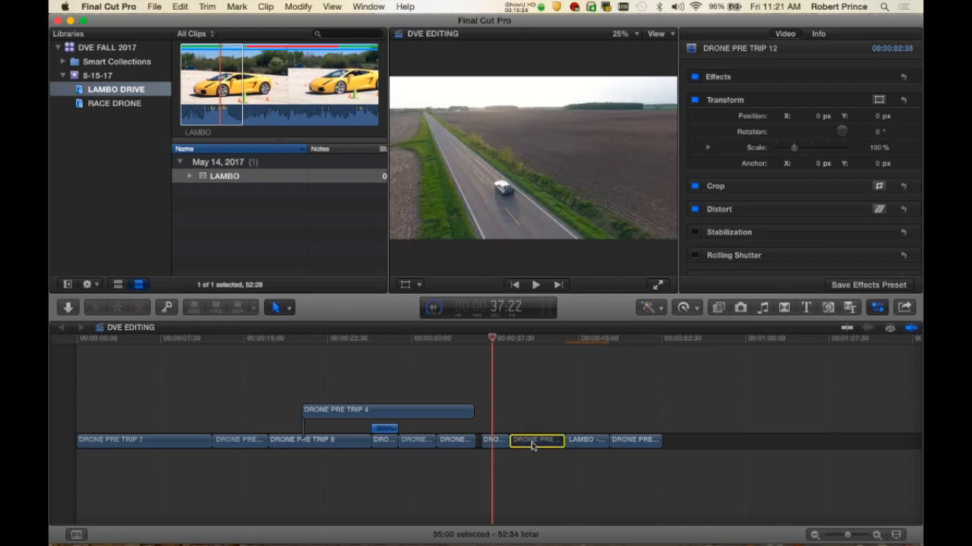
click(540, 338)
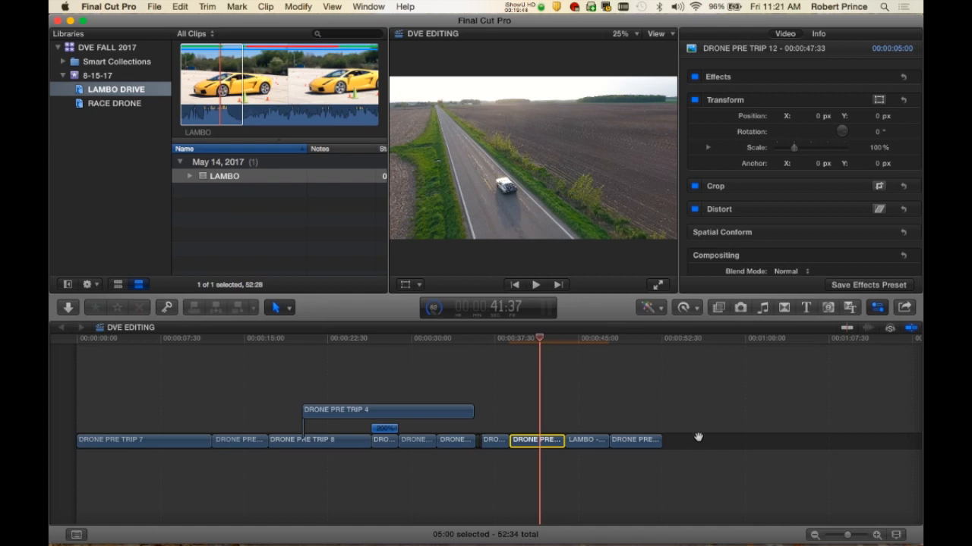
Append the marked LAMBO source range to the end of the timeline and place the playhead at 00:00:56:34.
key(super+1)
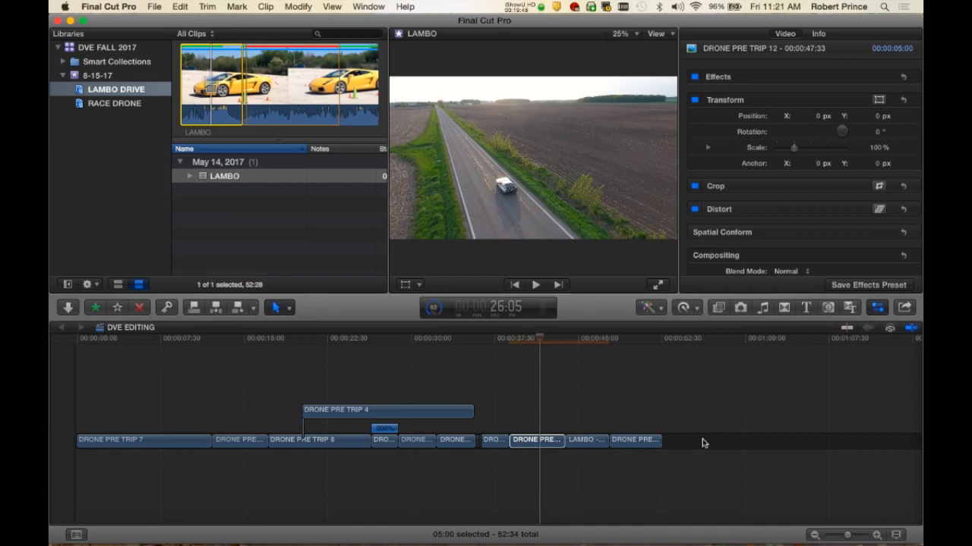
key(e)
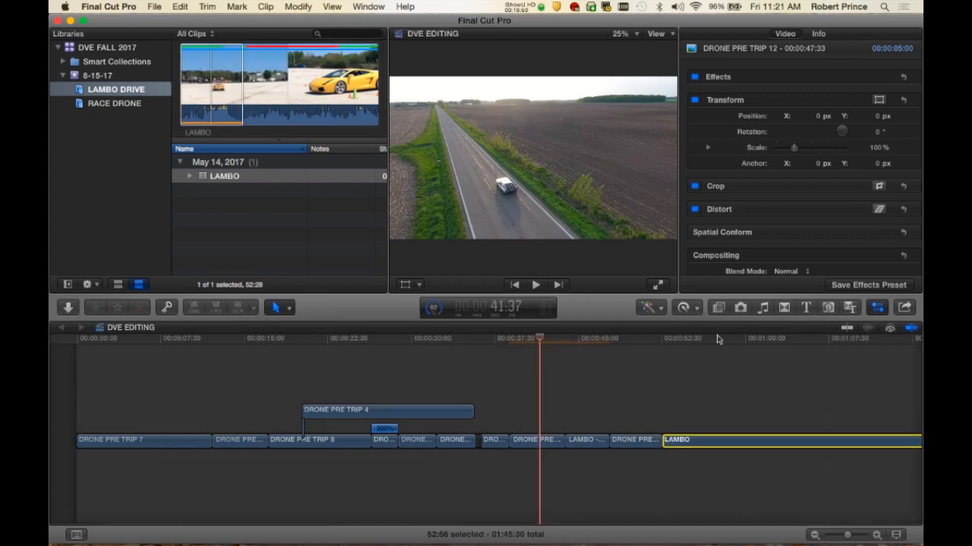
click(731, 337)
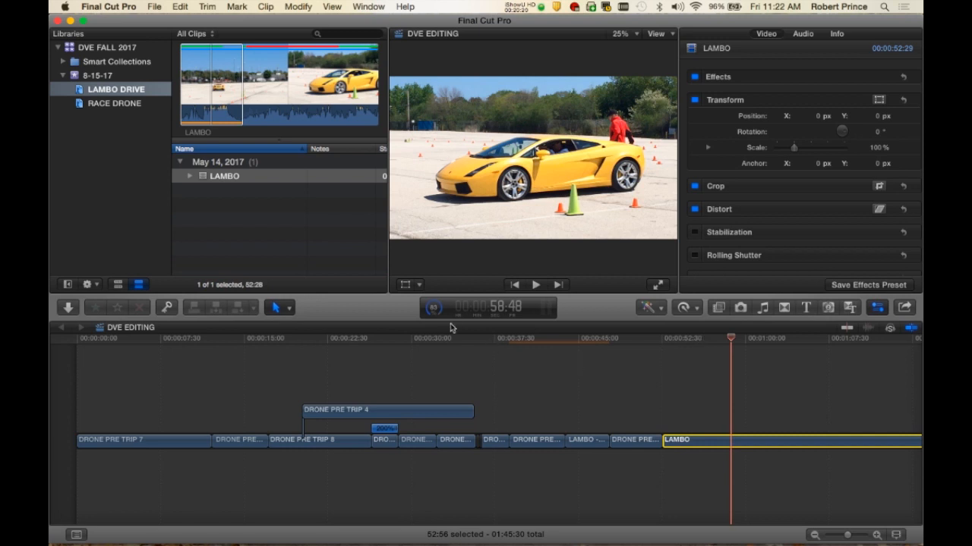
click(705, 340)
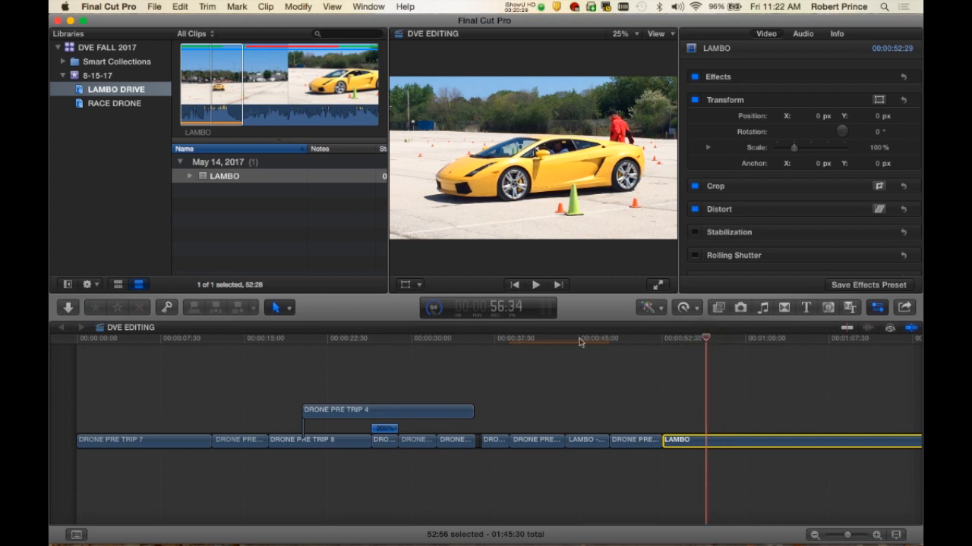
Detach the audio from the appended LAMBO clip and disable the detached audio clip.
right_click(739, 443)
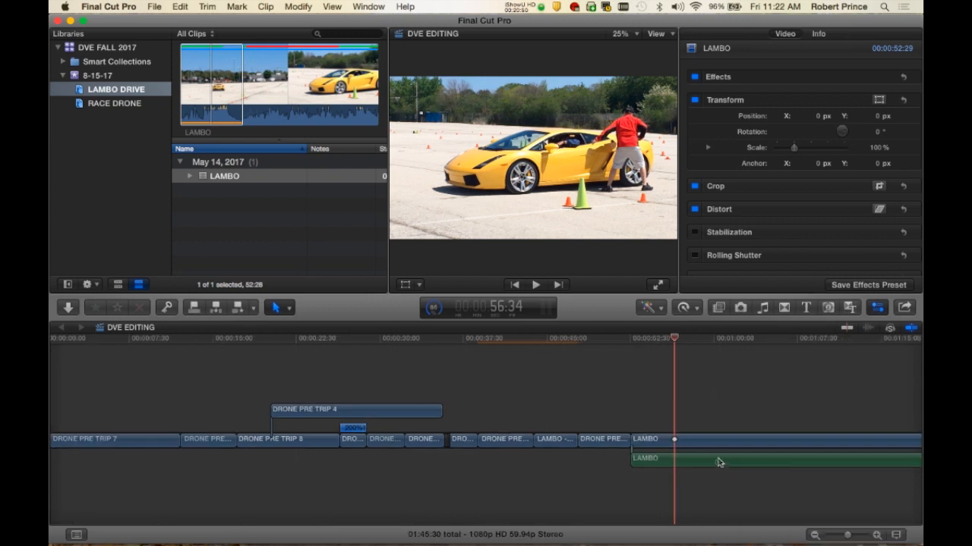
click(718, 462)
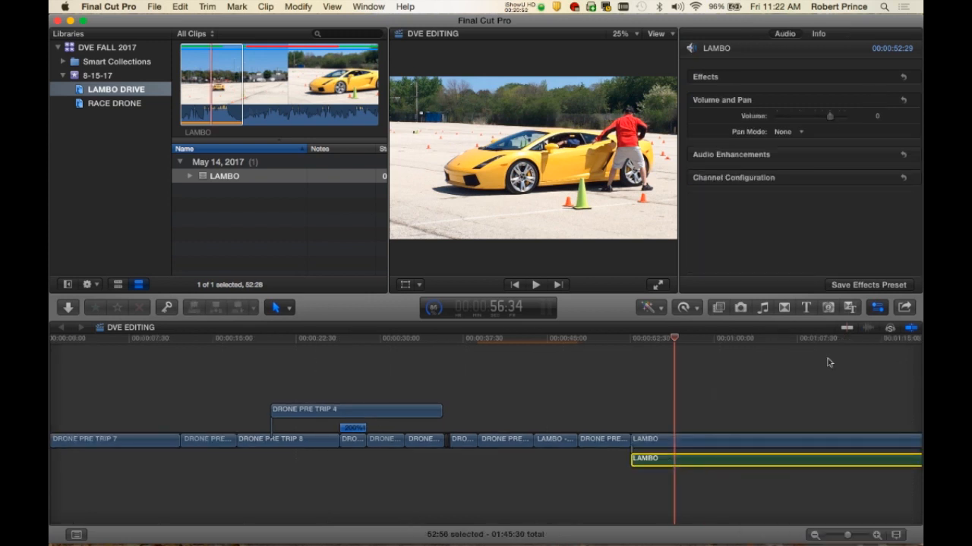
key(v)
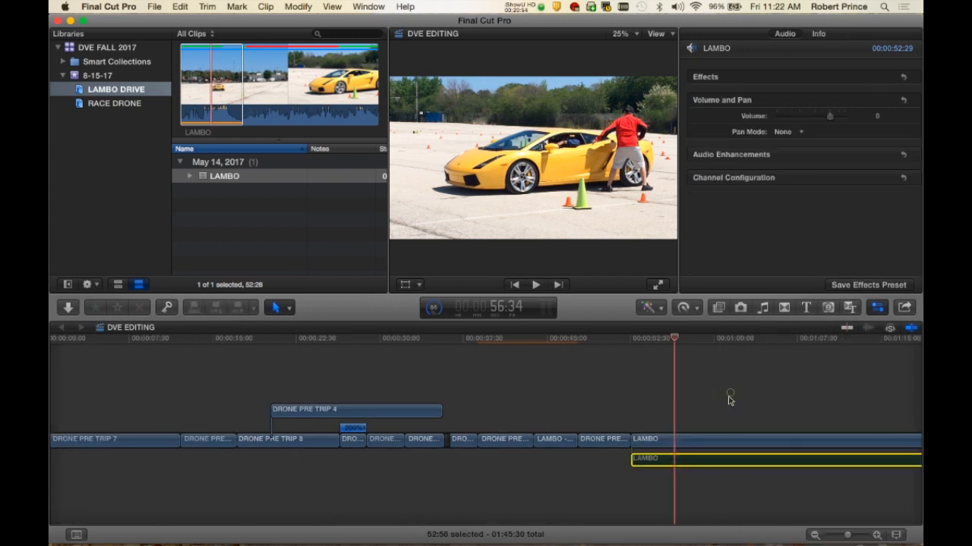
Play the LAMBO clip with its detached audio disabled, stopping at 00:01:01:50.
click(730, 395)
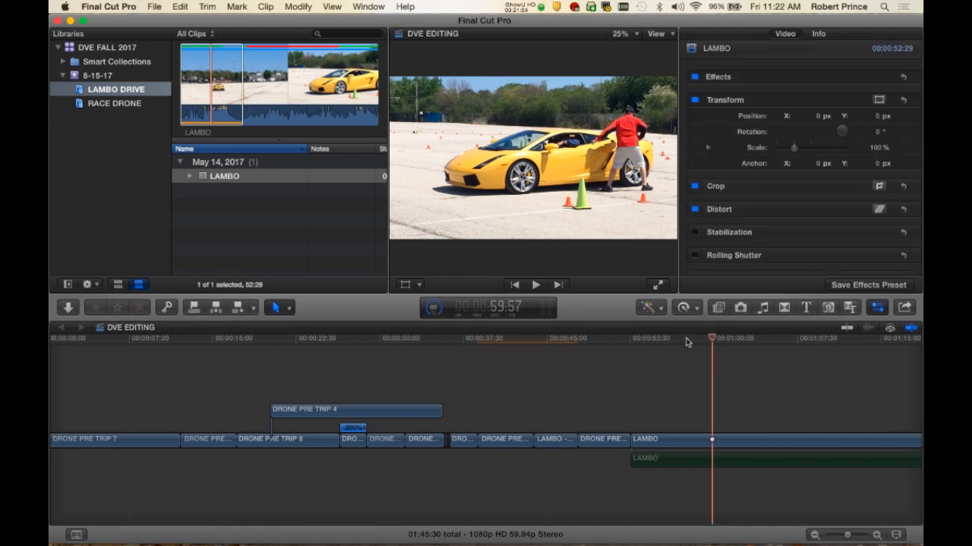
key(space)
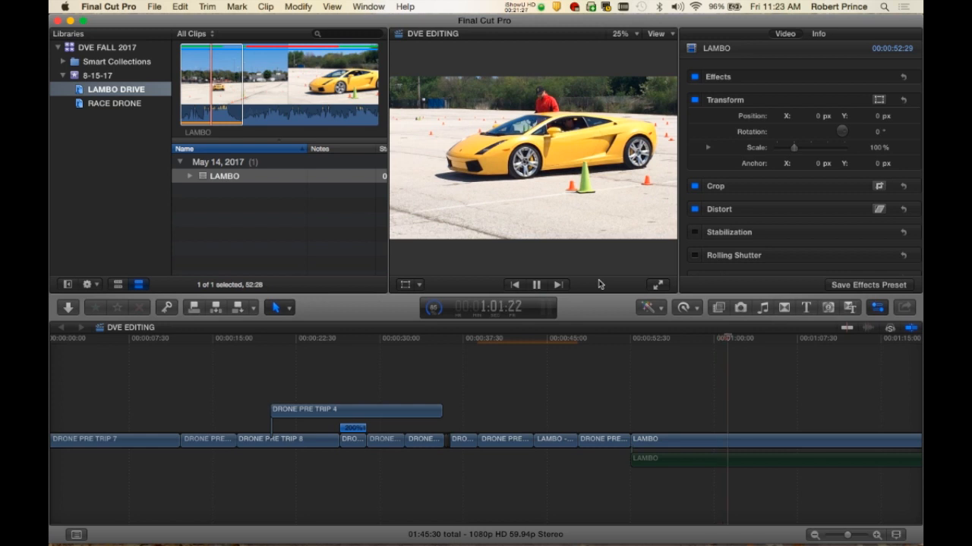
key(space)
Re-enable the detached LAMBO audio and play the clip to hear it, stopping at about 00:01:06:06.
click(685, 462)
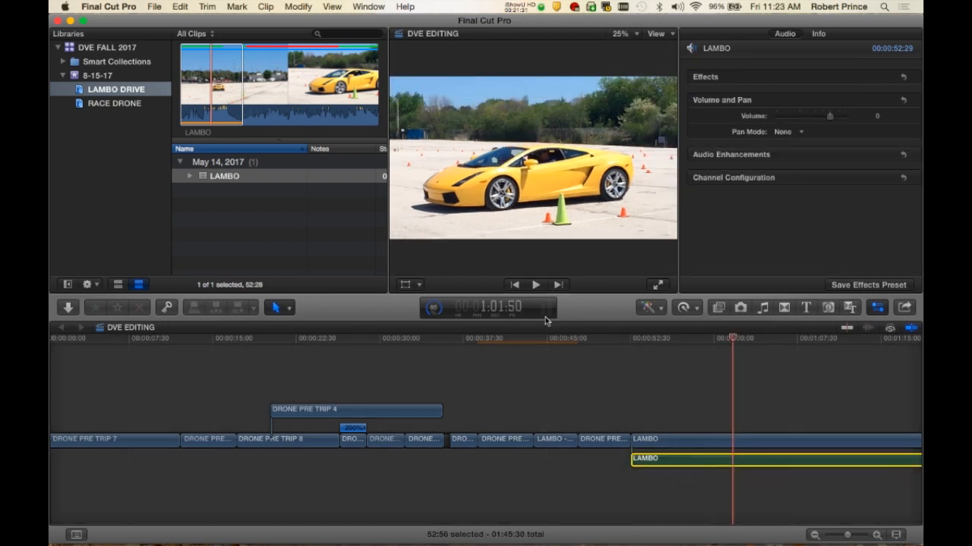
click(535, 285)
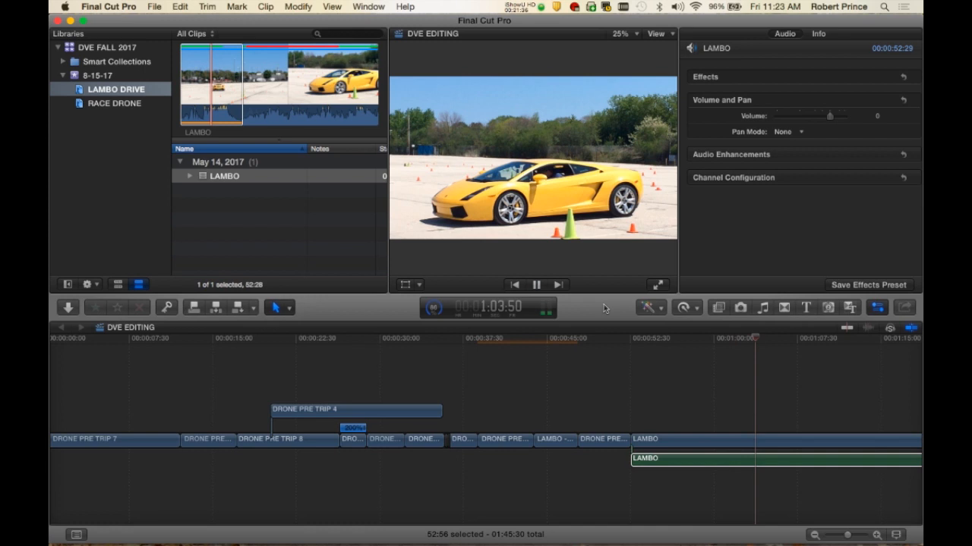
key(space)
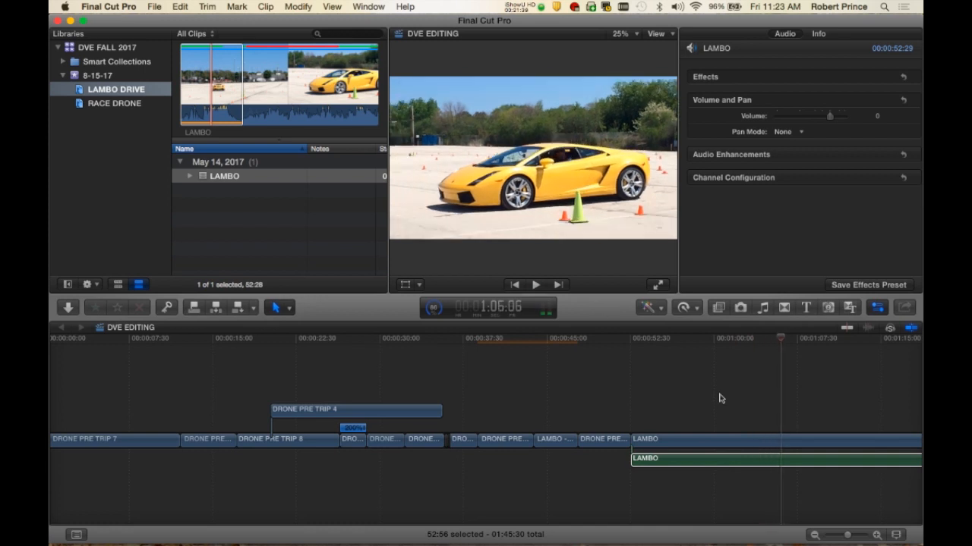
Disable the LAMBO video clip, leaving its detached audio enabled, and play from 00:01:01:22 to 00:01:02:36.
click(696, 444)
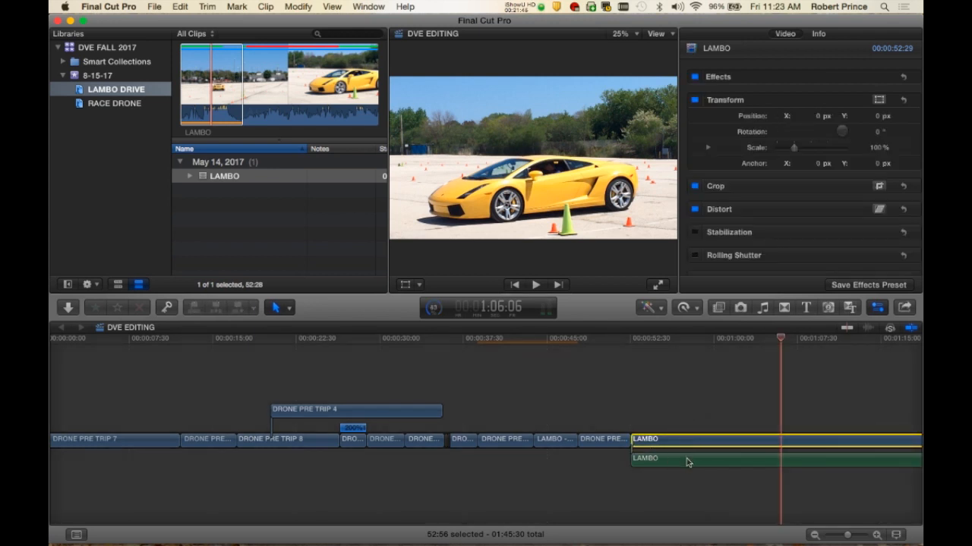
right_click(706, 445)
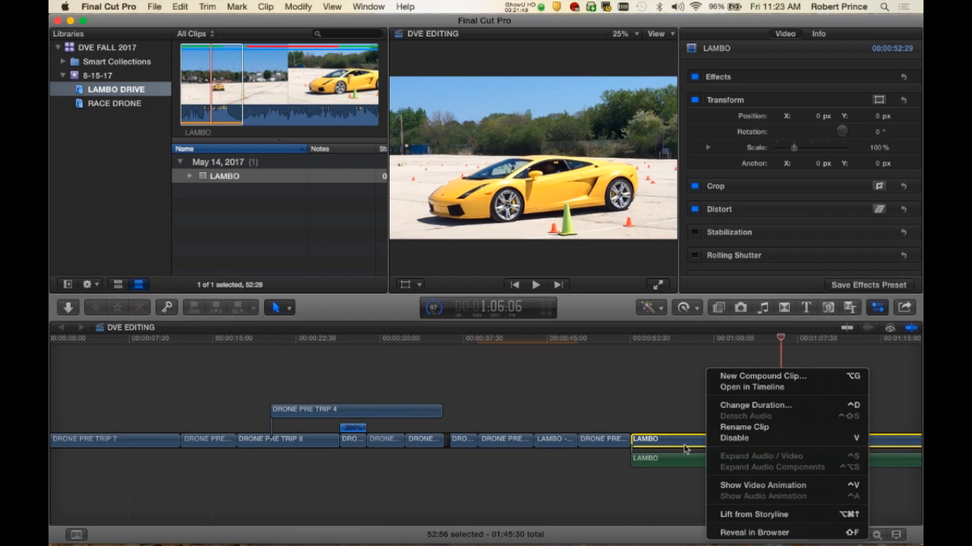
click(679, 406)
click(709, 466)
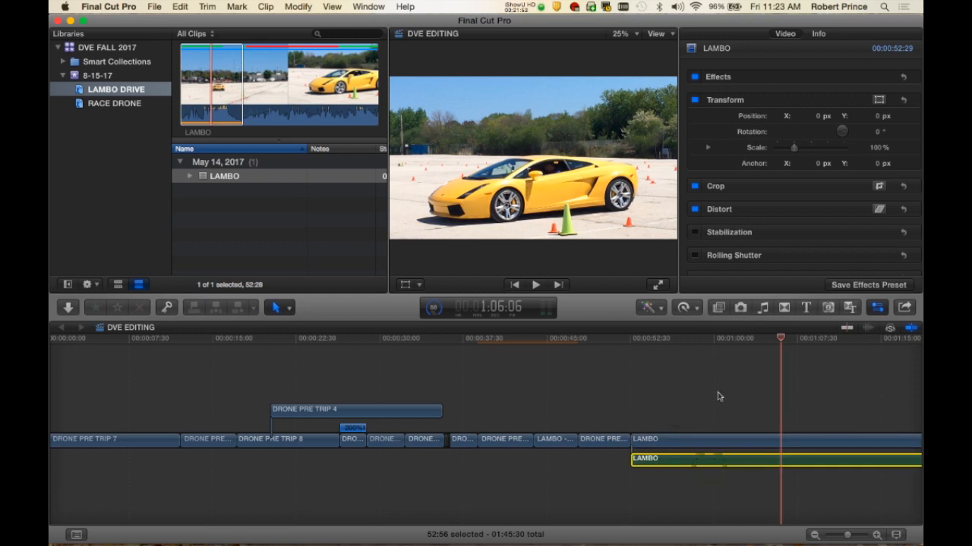
click(727, 338)
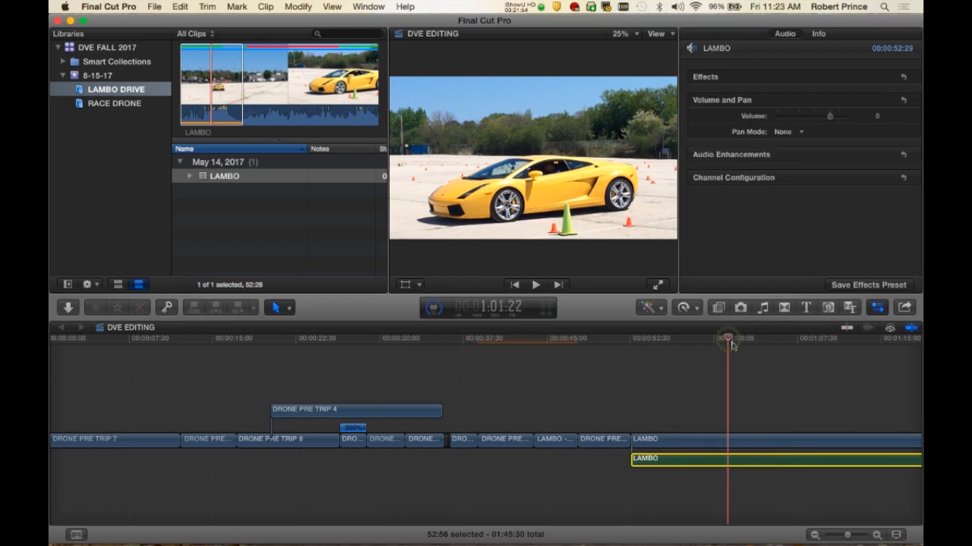
click(740, 444)
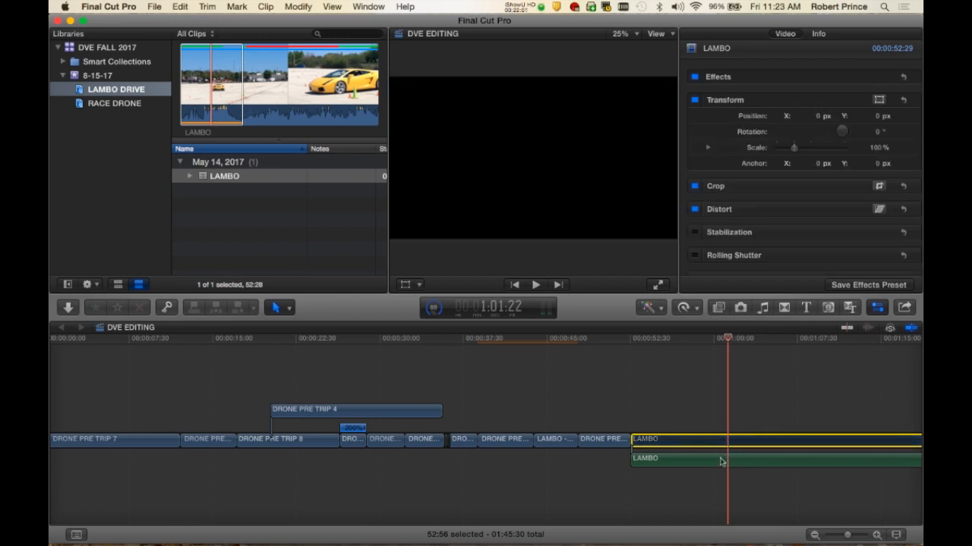
key(space)
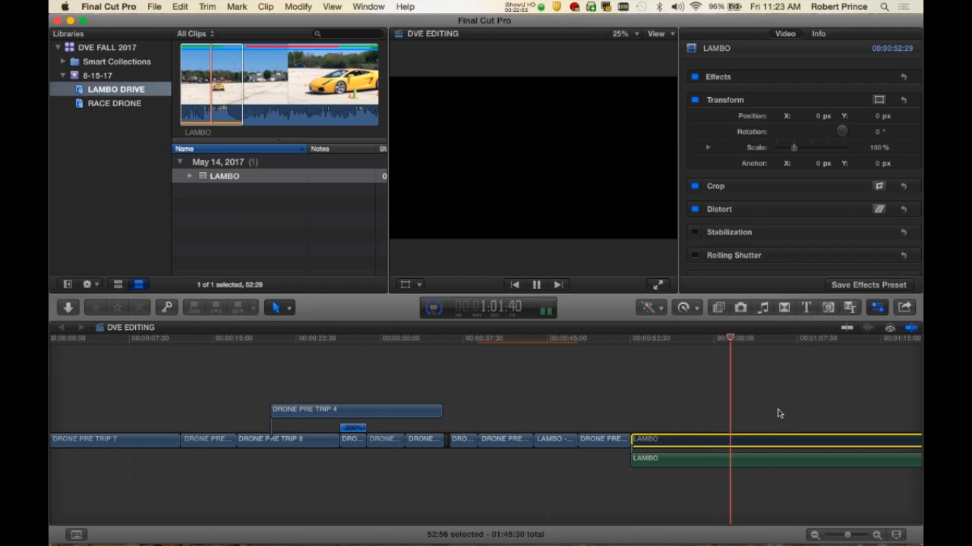
key(space)
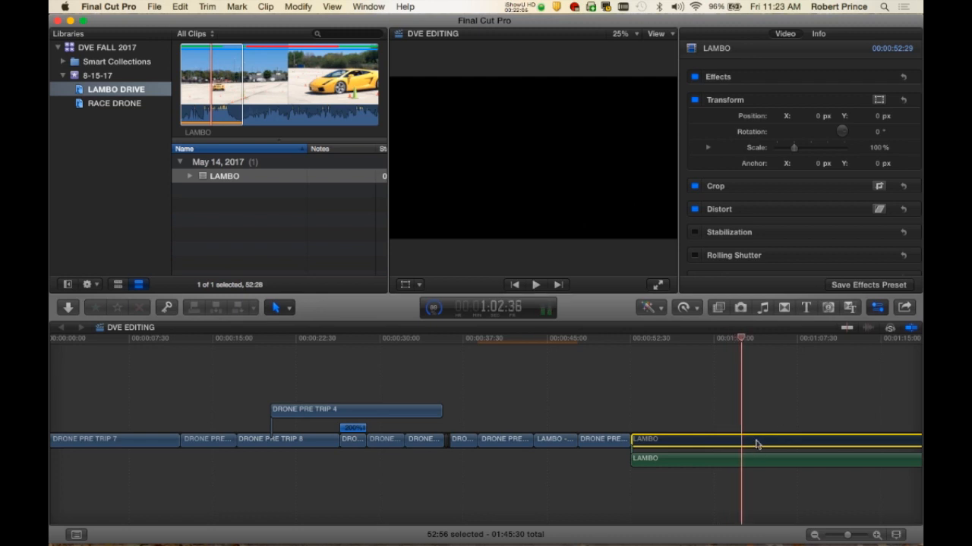
Re-enable the LAMBO video clip and place the playhead inside it at 00:00:58:35.
click(755, 445)
right_click(752, 447)
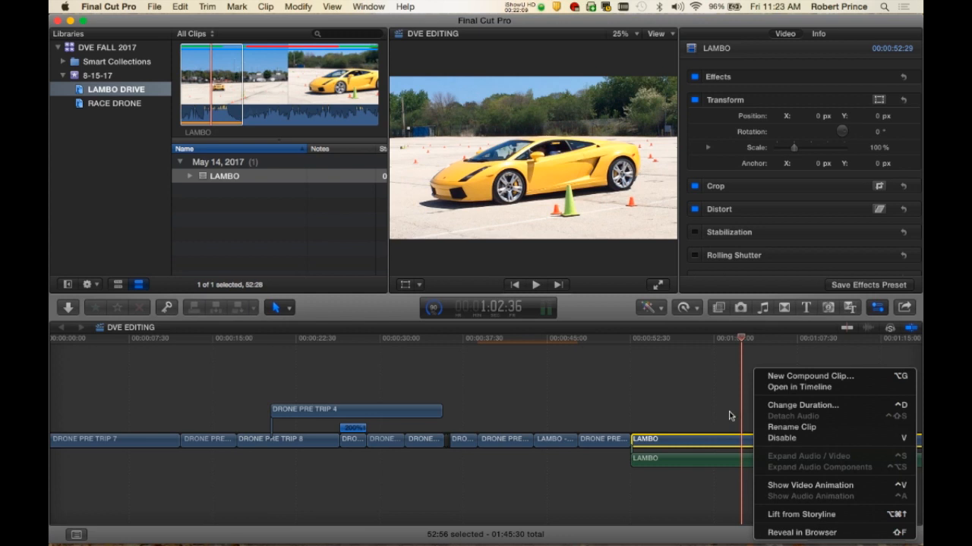
click(691, 414)
click(709, 459)
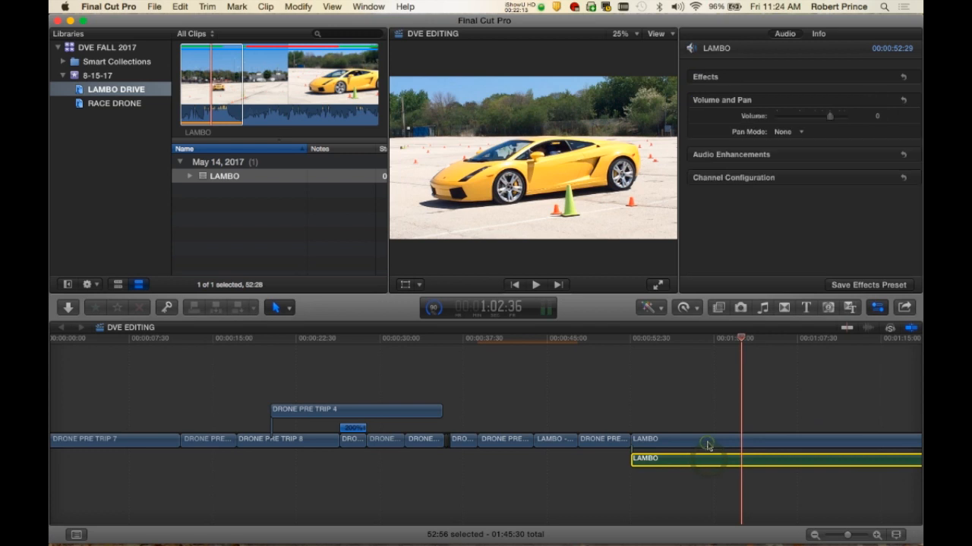
click(708, 445)
click(691, 339)
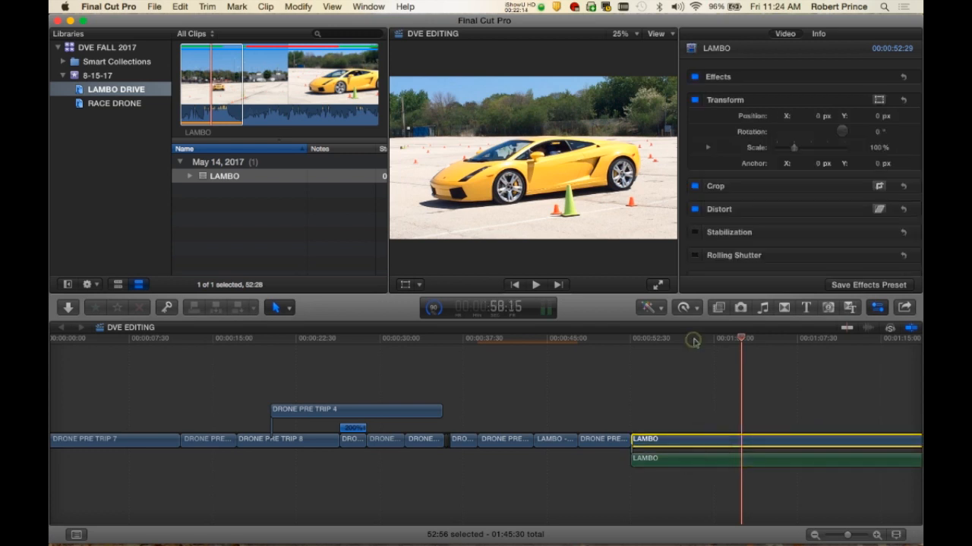
click(602, 340)
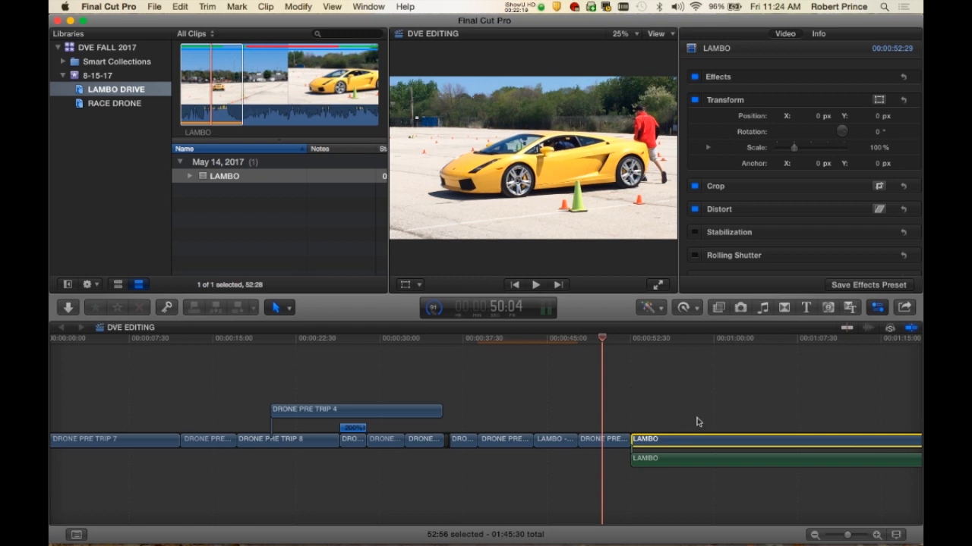
click(697, 341)
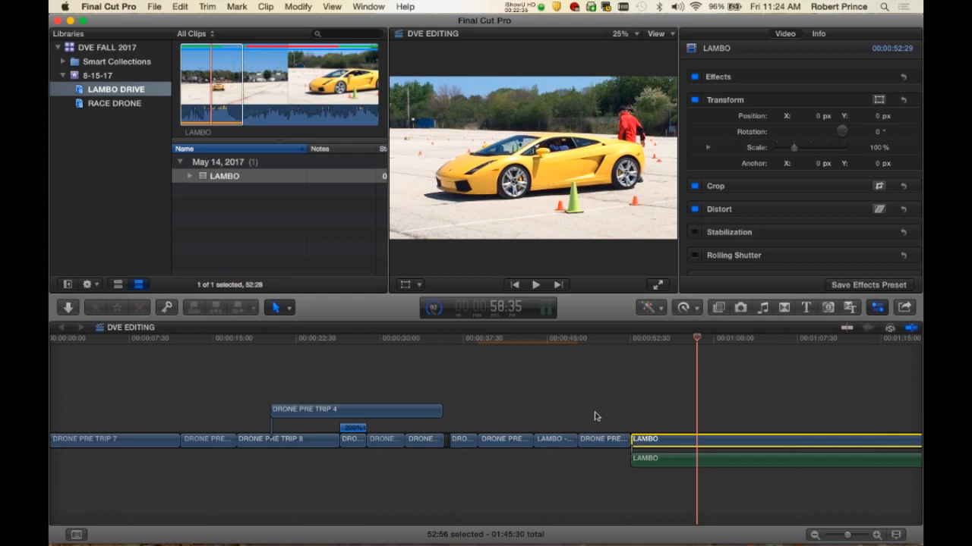
Combine the clips from DRONE PRE TRIP 9 through the short LAMBO clip, including connected DRONE PRE TRIP 4, into a default-named compound clip in event 8-15-17.
scroll(595, 416, left, 2)
key(super+equal)
key(super+minus)
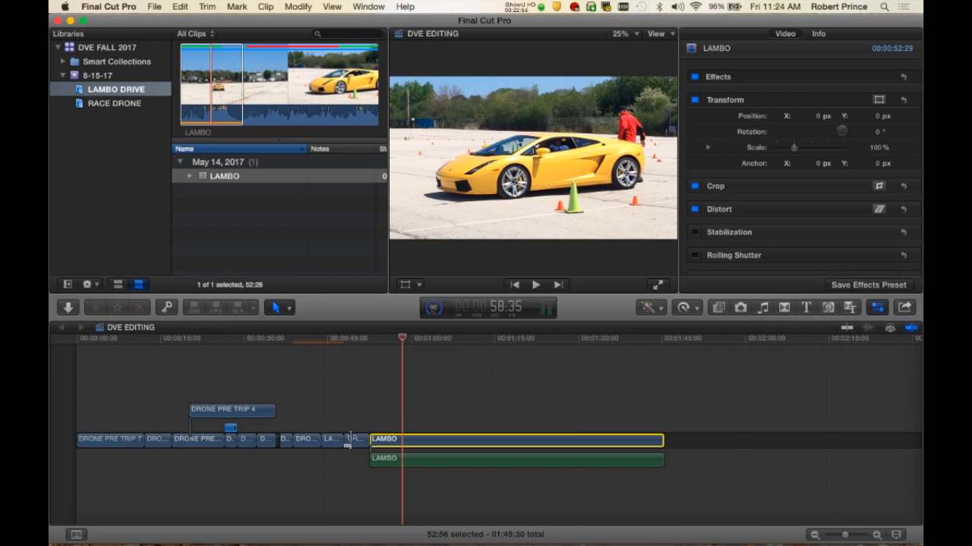
click(164, 339)
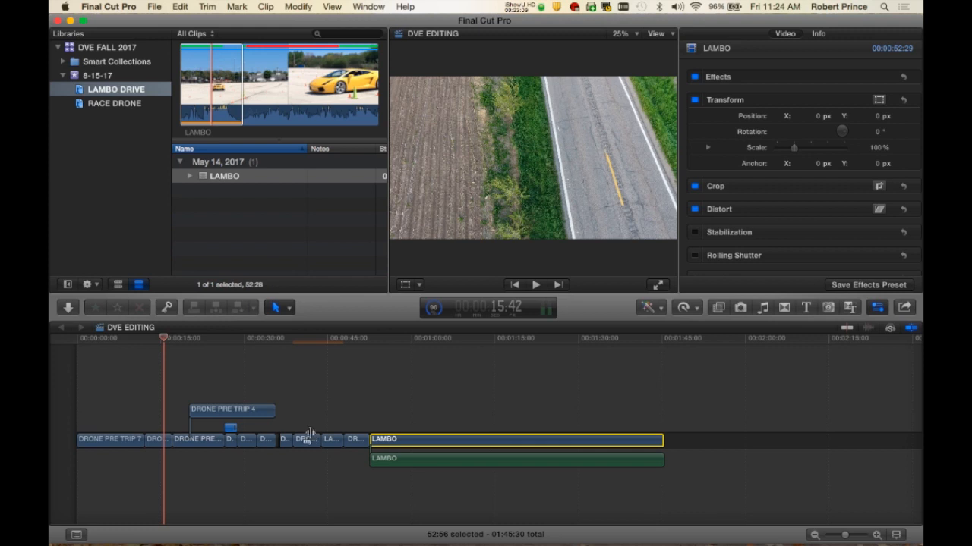
click(162, 442)
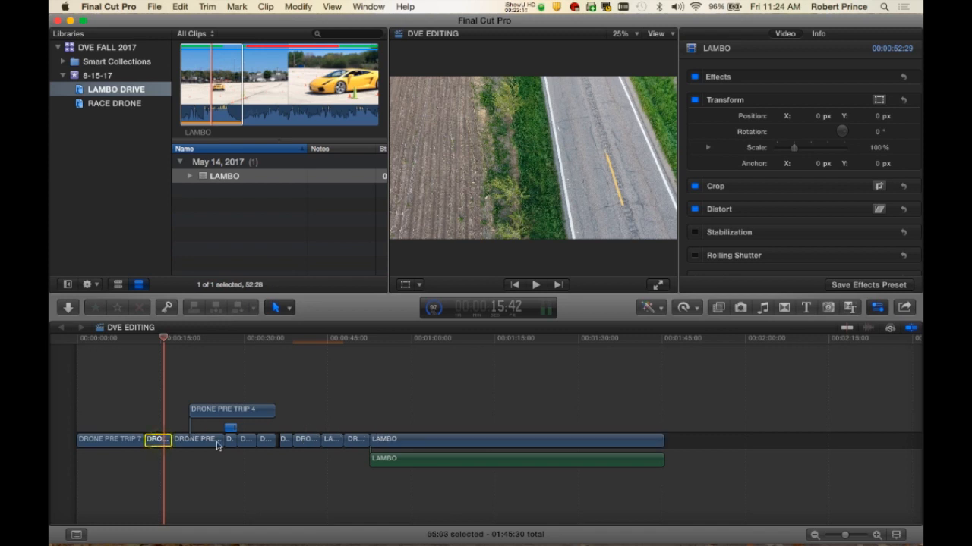
shift+click(331, 442)
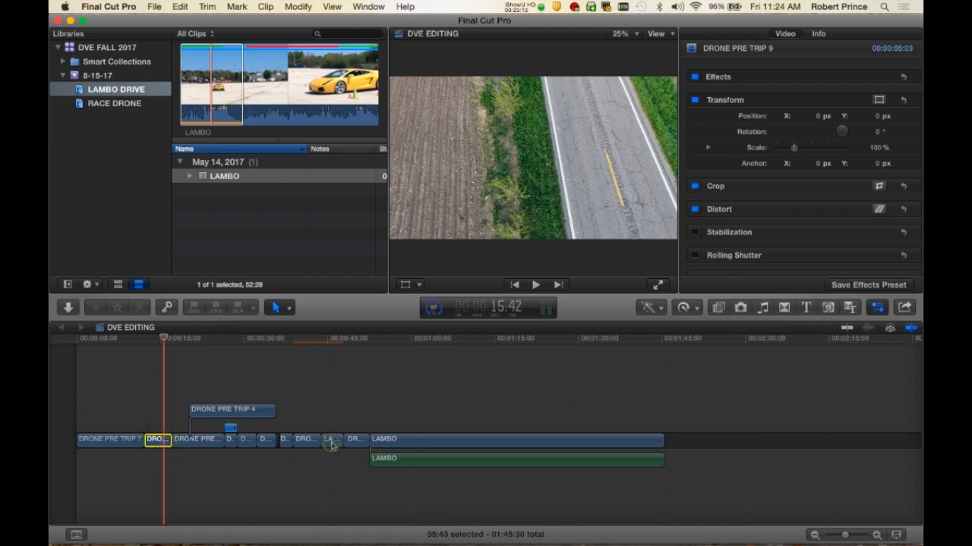
super+click(254, 411)
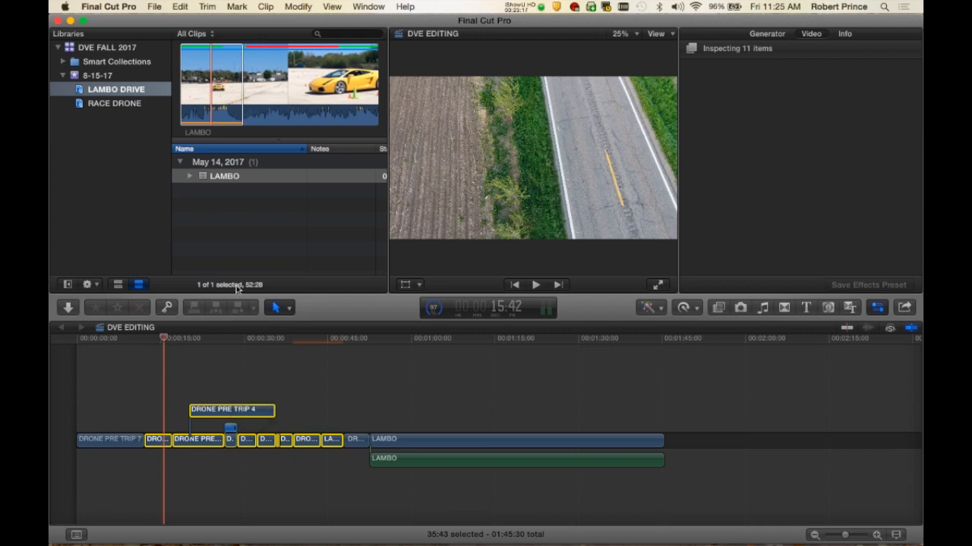
click(151, 6)
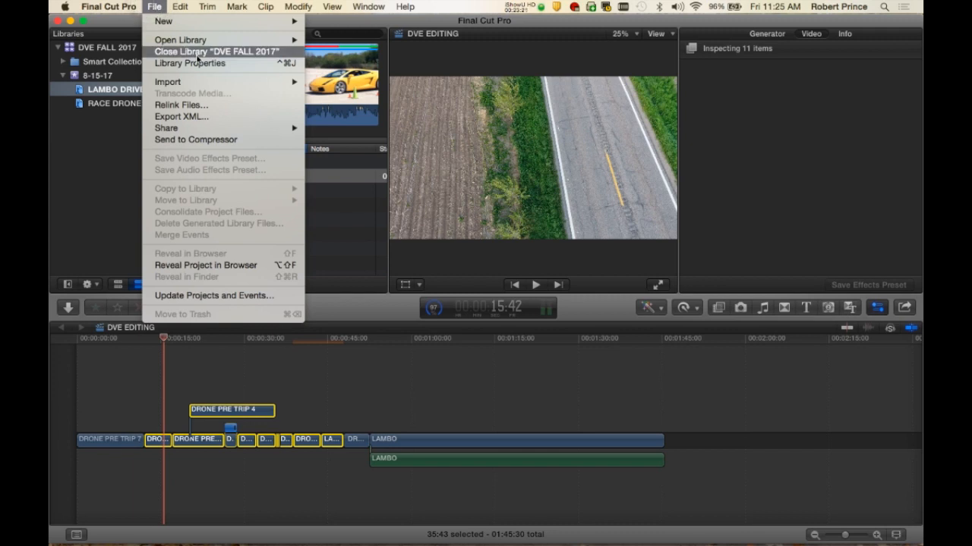
mouse_move(199, 25)
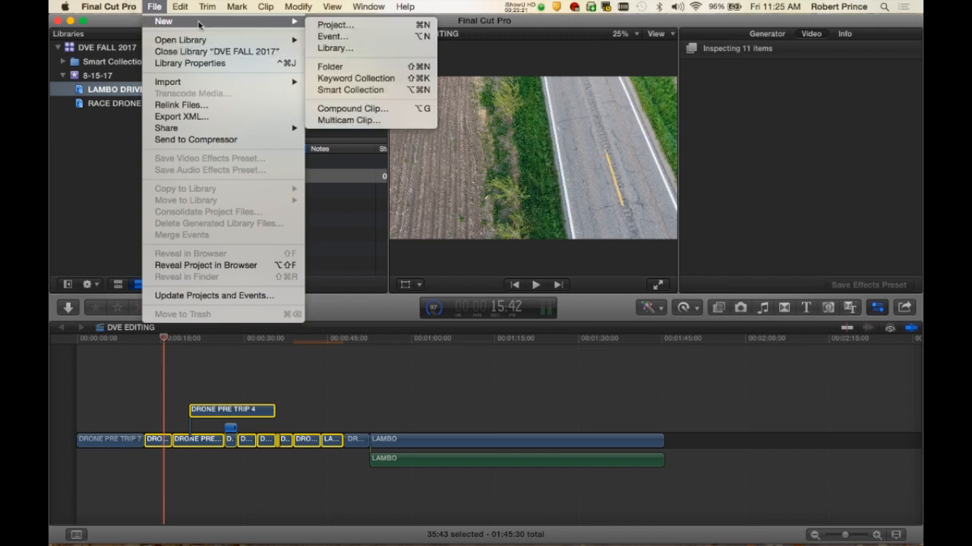
click(332, 110)
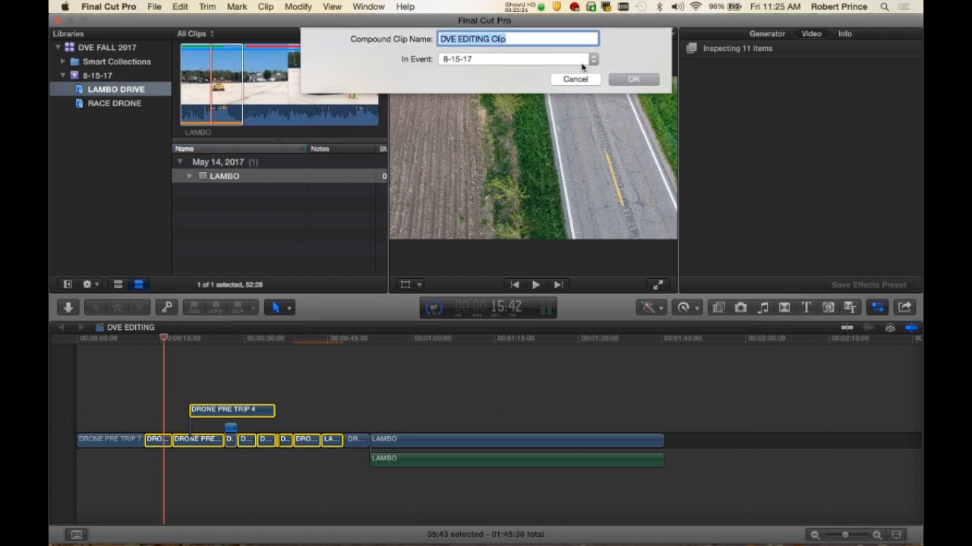
click(642, 80)
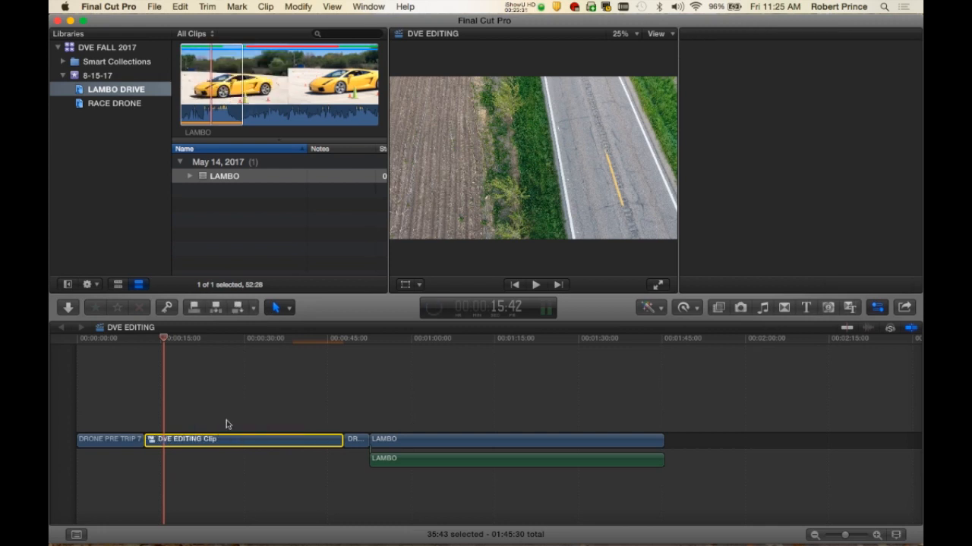
Move the compound clip to the end of the timeline after LAMBO and place the playhead at 00:01:13:52.
drag(210, 444, 673, 444)
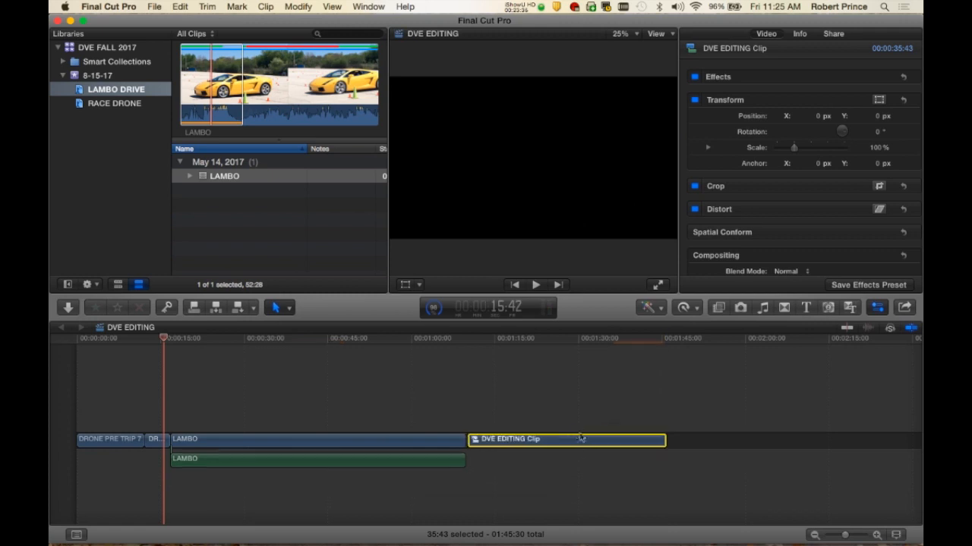
click(541, 340)
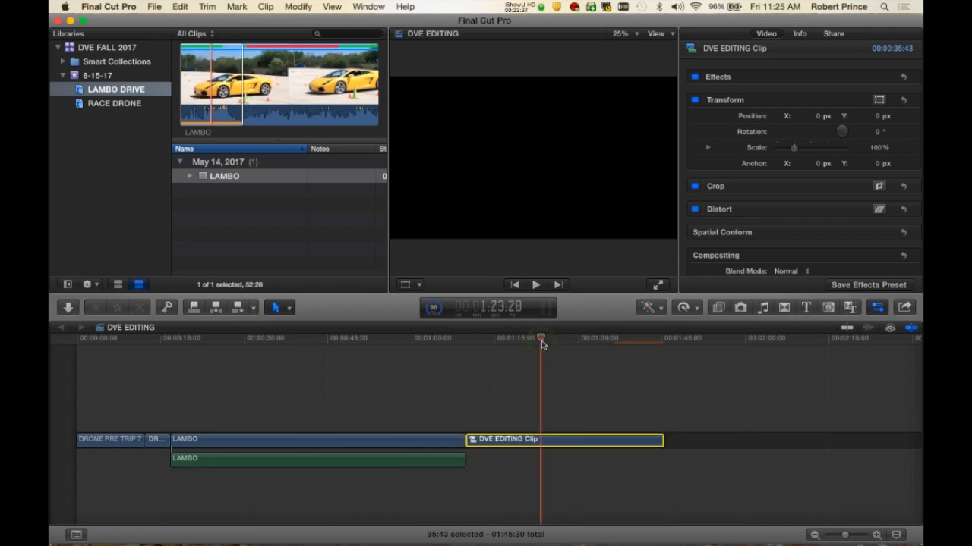
click(503, 340)
click(487, 340)
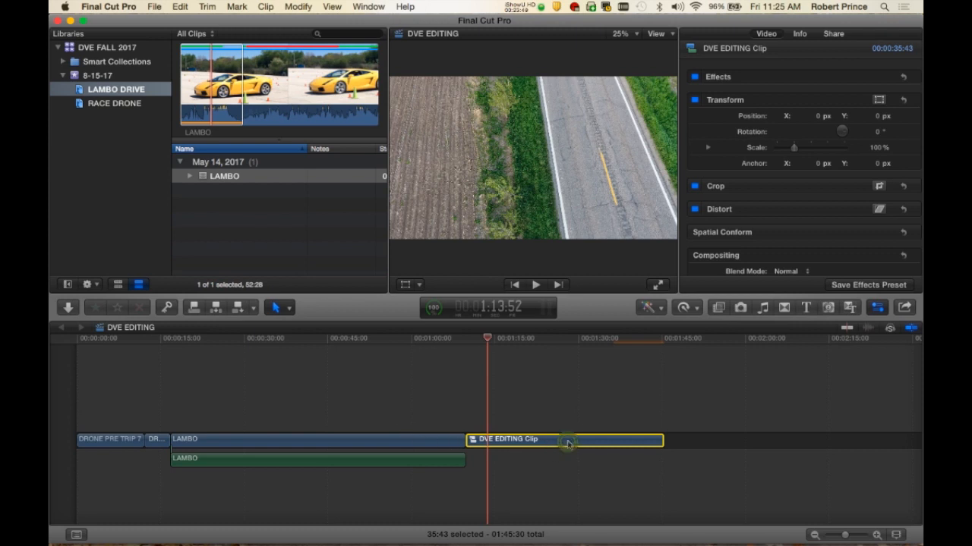
Open the compound clip, shift connected clip DRONE PRE TRIP 4 forward by about 3 seconds, and return to the DVE EDITING project.
double_click(568, 444)
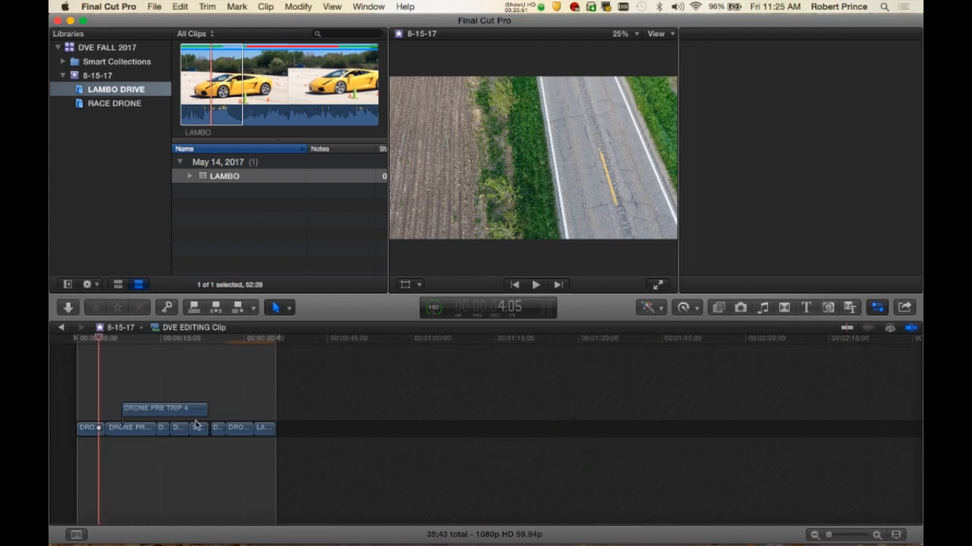
click(196, 426)
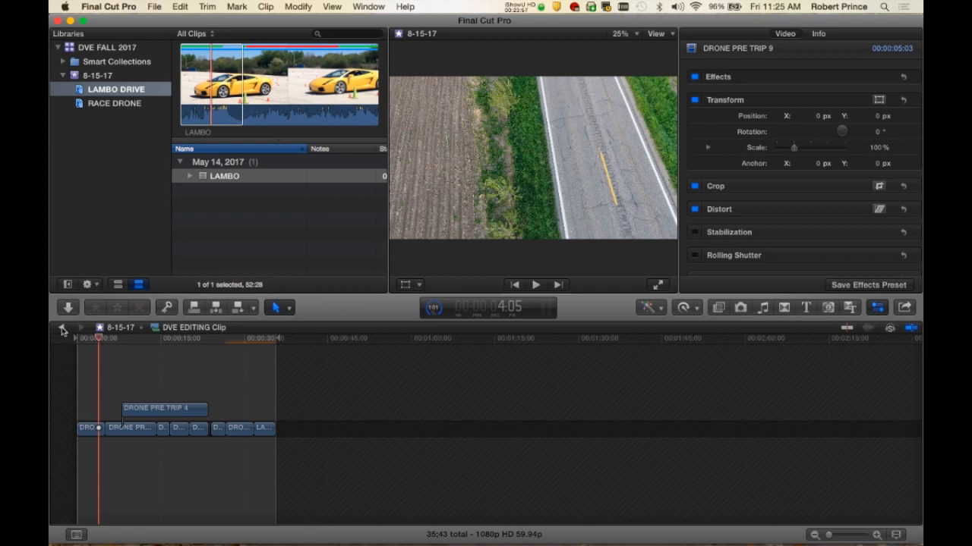
drag(151, 412, 168, 411)
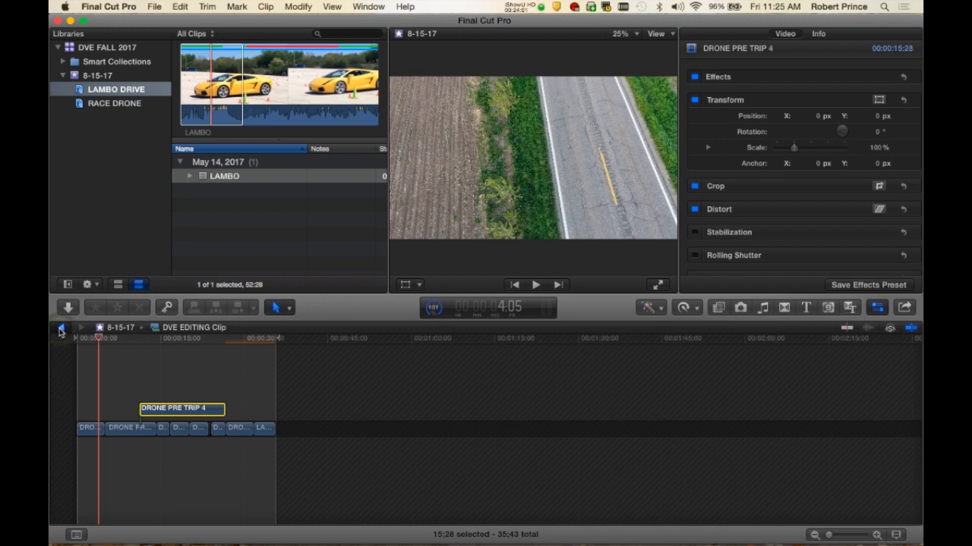
click(62, 328)
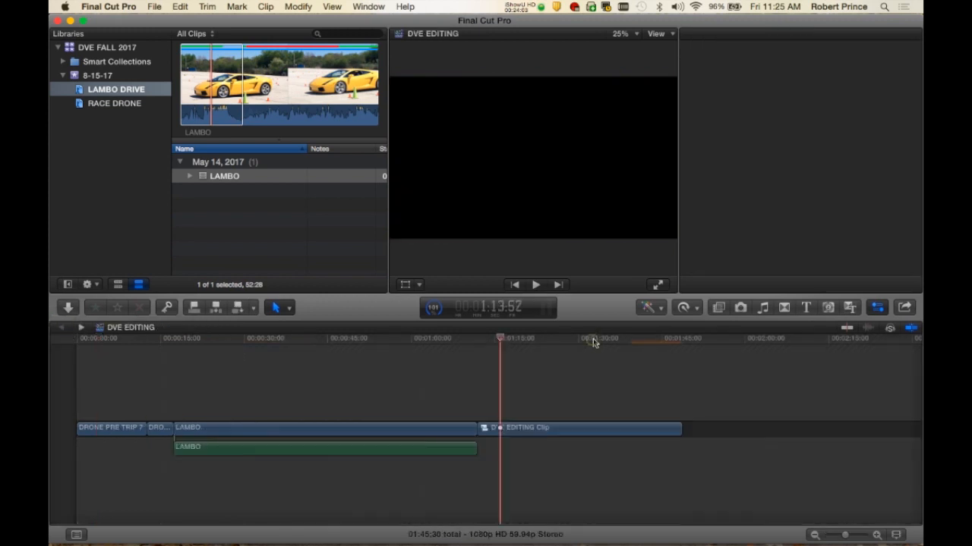
Review frames of the edited compound clip at 00:01:29:51 and 00:01:20:26.
click(593, 340)
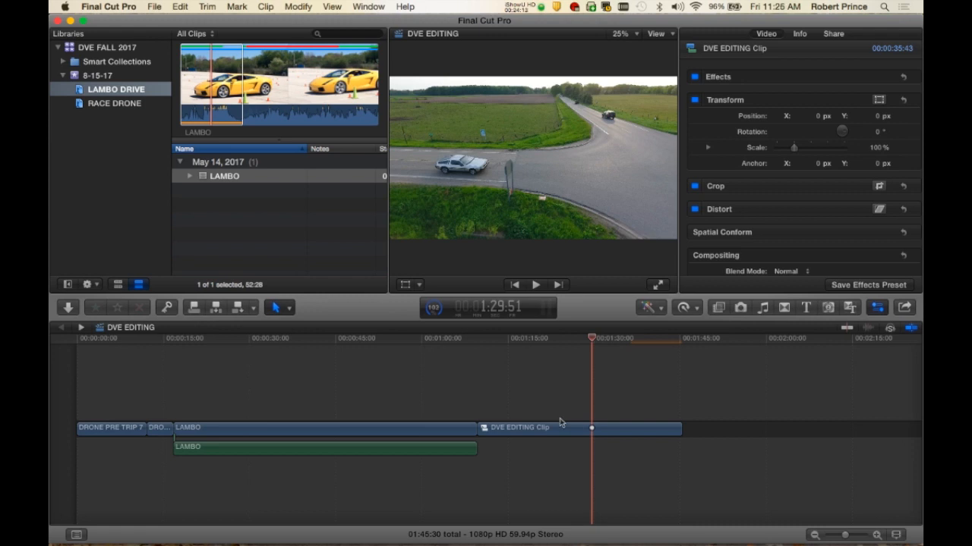
click(559, 340)
click(538, 339)
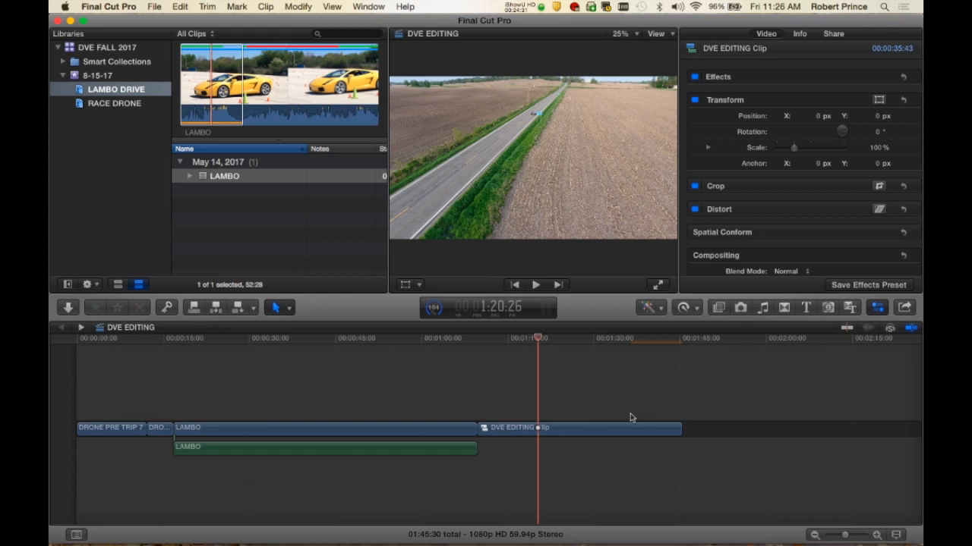
Break the compound clip apart into its individual clips, clear the selection, and place the playhead at 00:01:28:41.
click(588, 431)
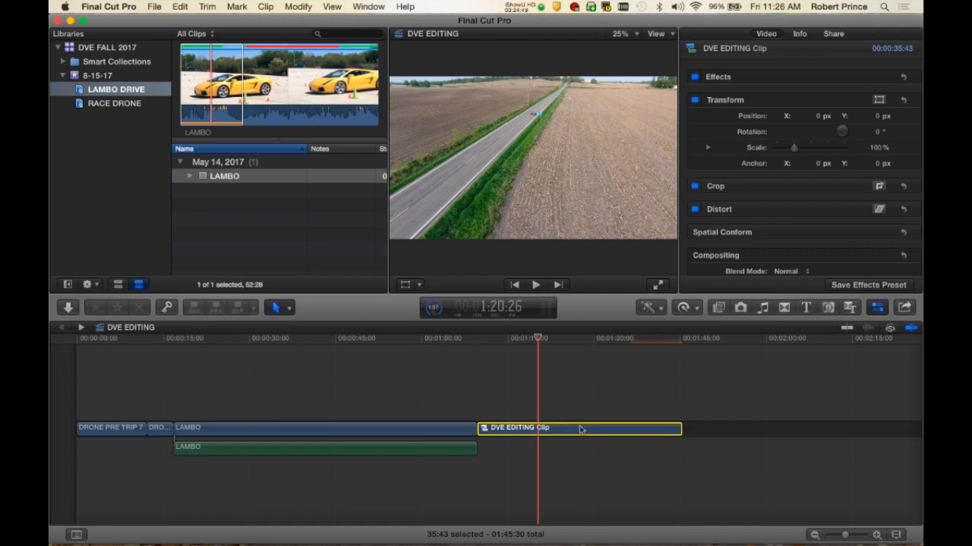
click(265, 7)
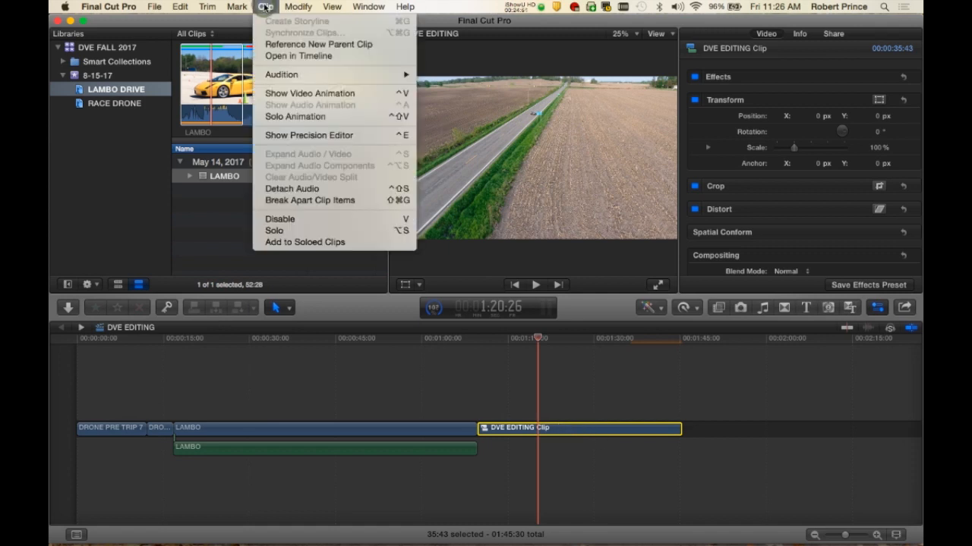
click(306, 201)
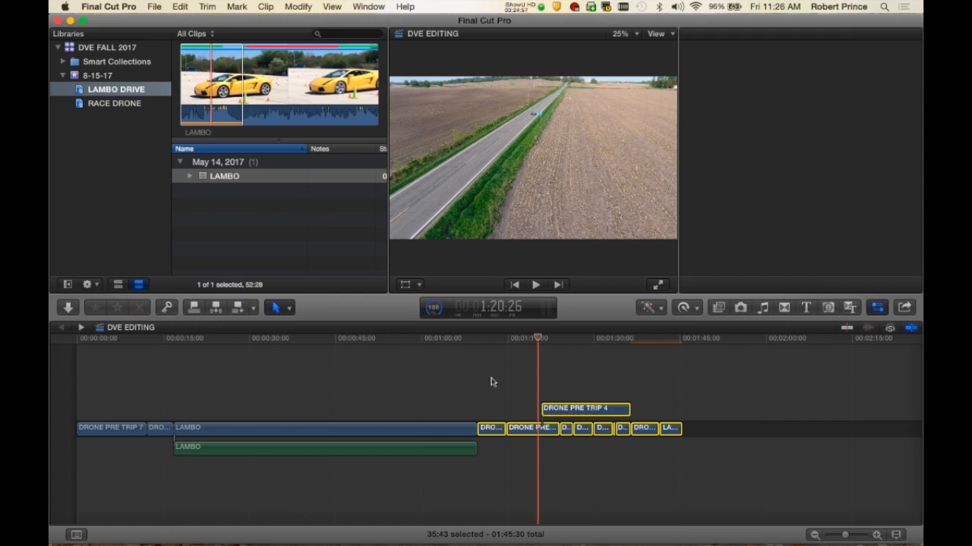
click(575, 372)
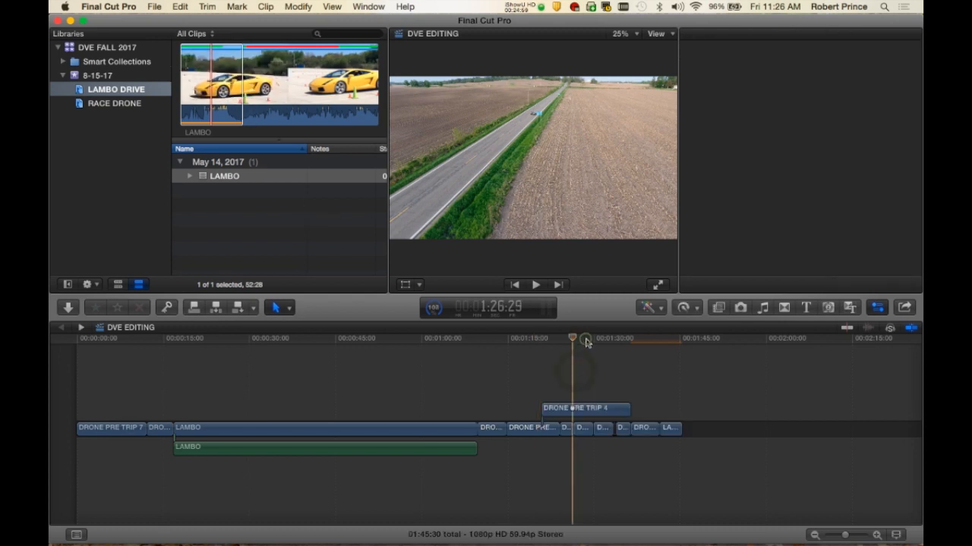
key(super+4)
click(585, 339)
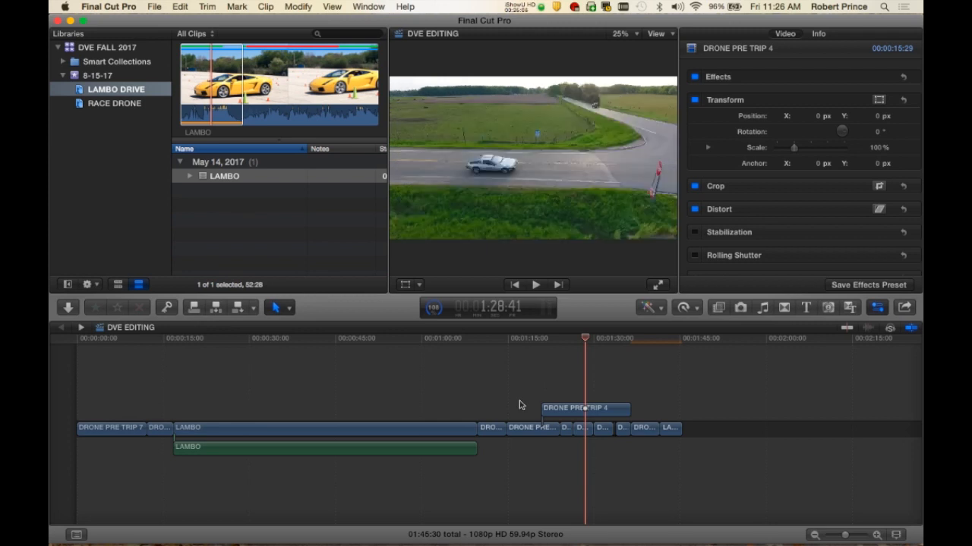
Review frames of the drone clips and the LAMBO clip between 00:01:33:48 and 00:00:25:43.
click(495, 338)
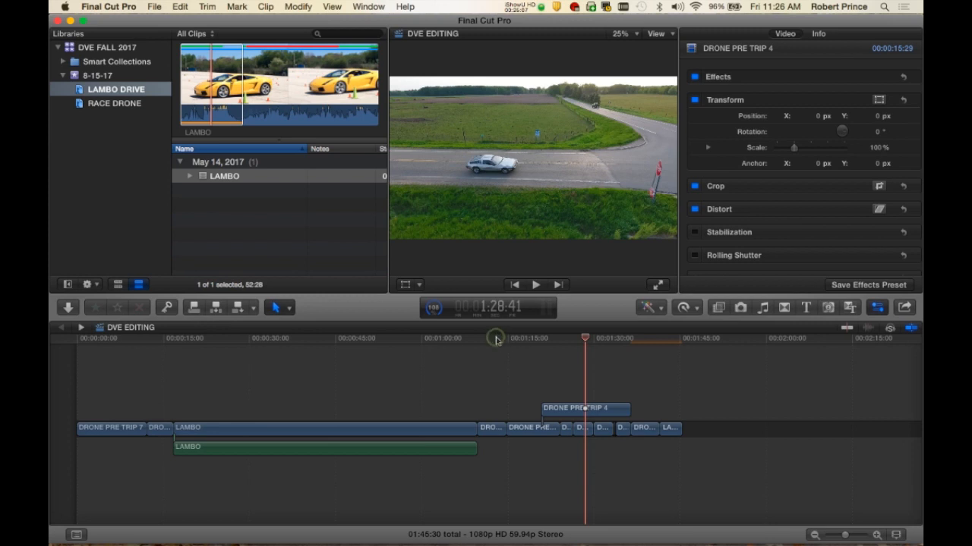
click(589, 338)
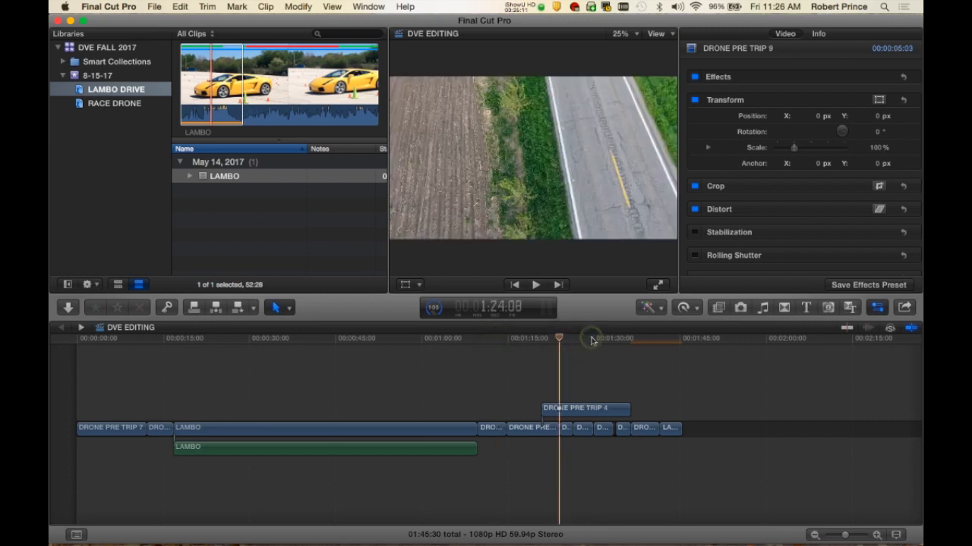
click(614, 339)
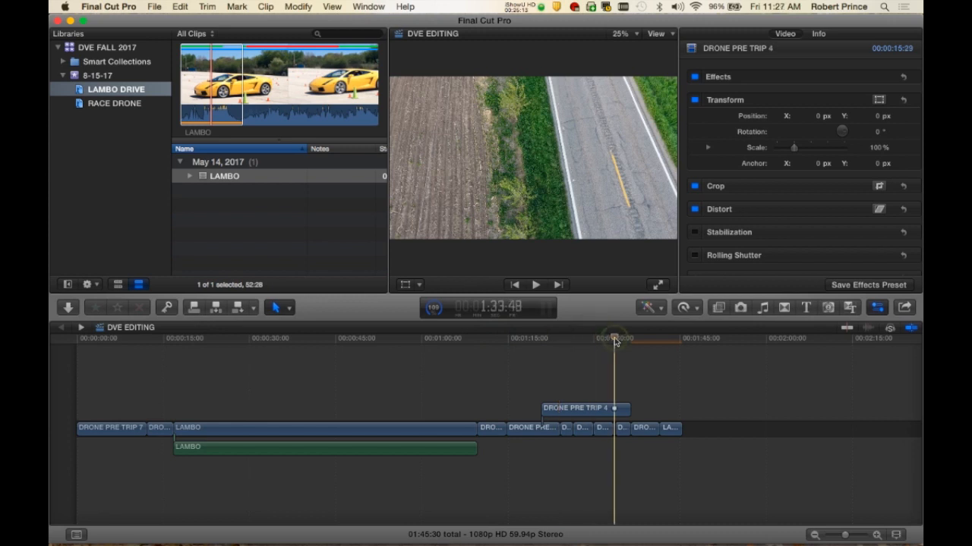
click(529, 339)
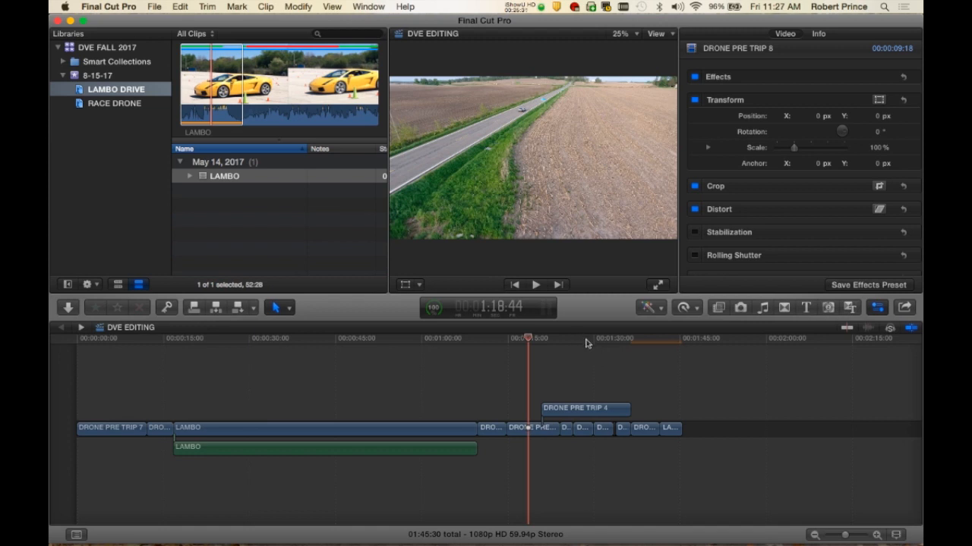
click(581, 338)
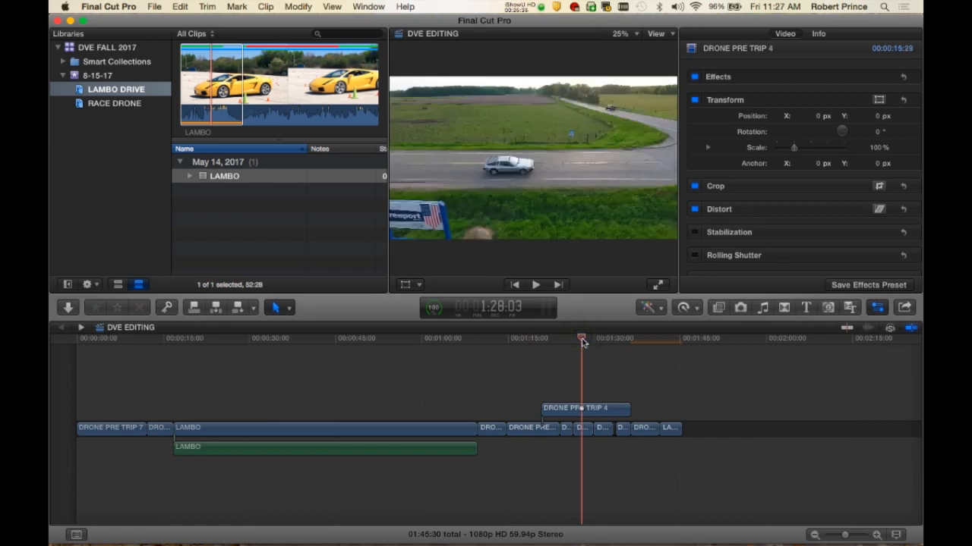
click(506, 339)
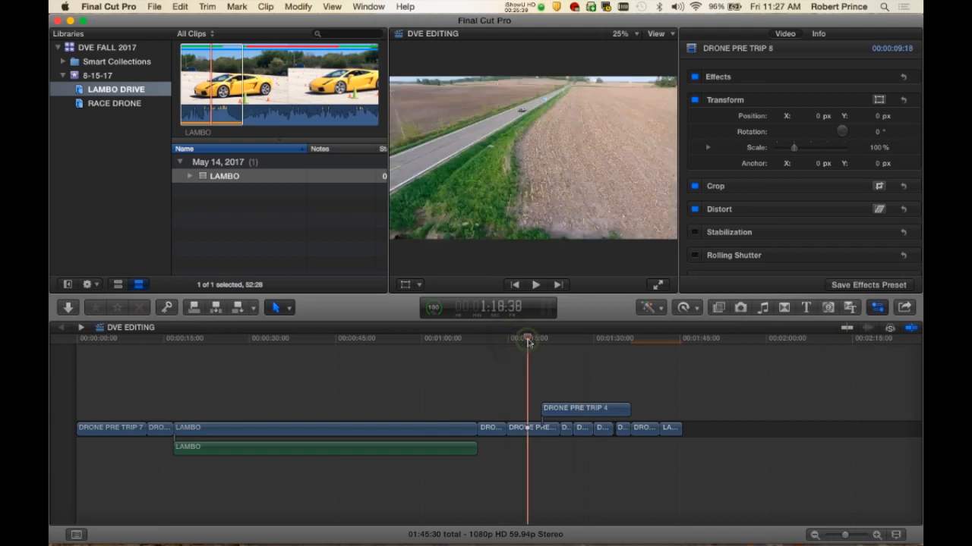
click(407, 339)
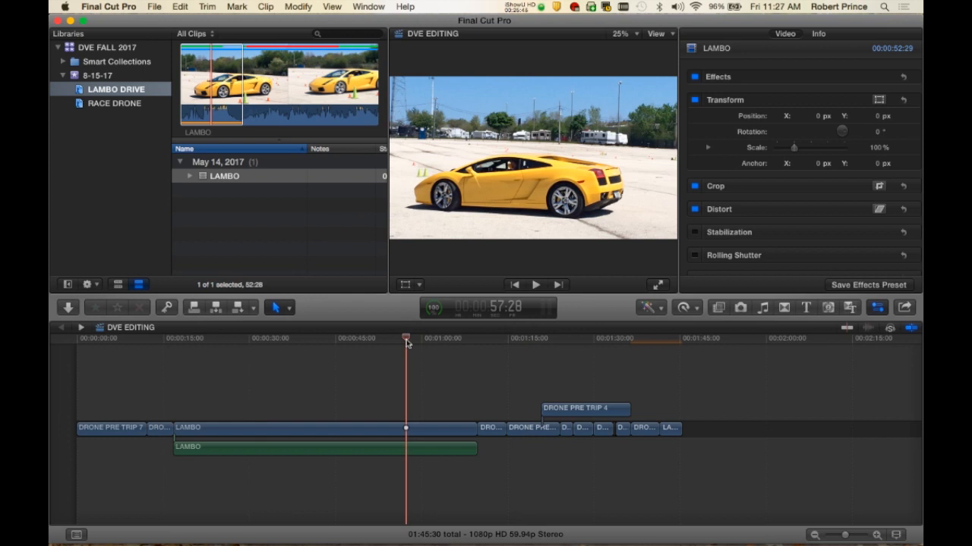
click(366, 339)
click(293, 341)
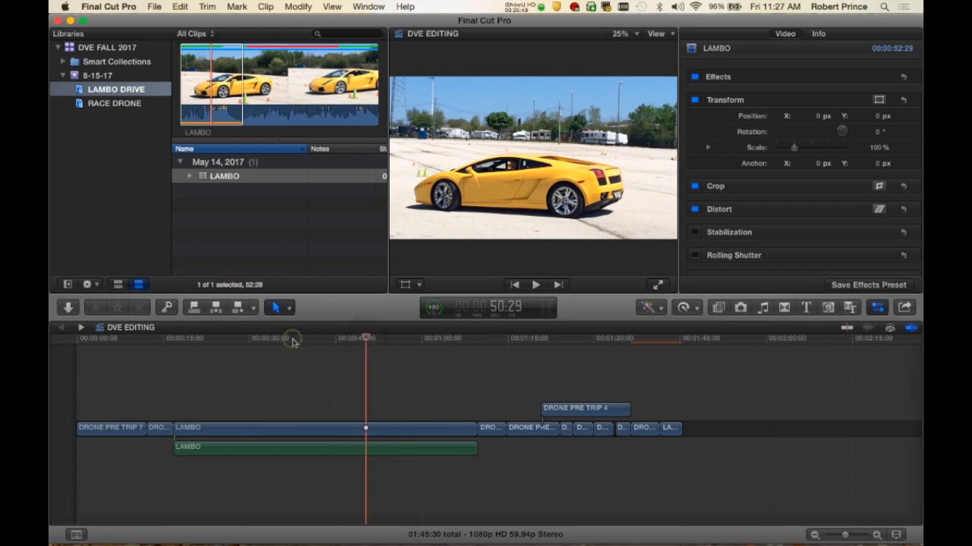
click(223, 340)
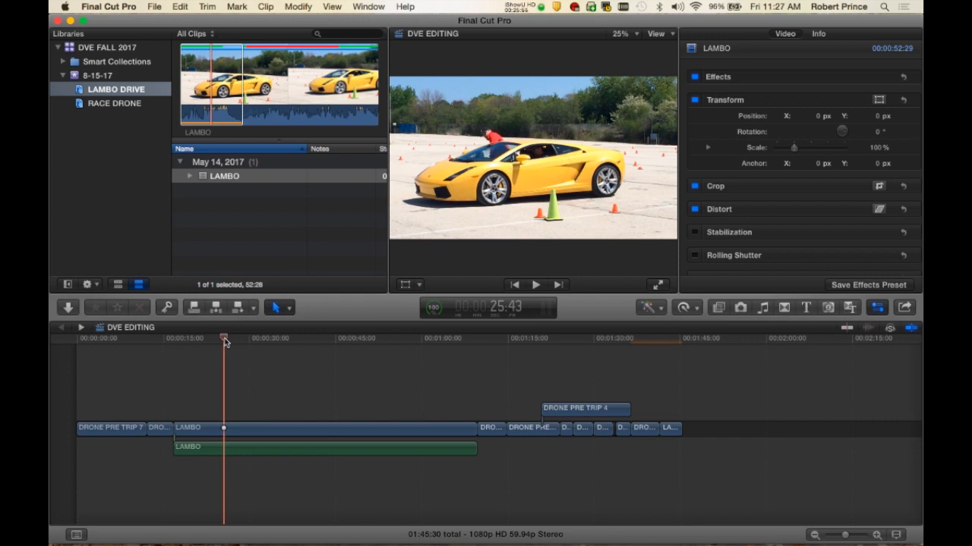
Add a standard marker to the LAMBO clip at 00:00:42:26, move the playhead to 00:00:49:38, and jump back to the marker.
click(288, 339)
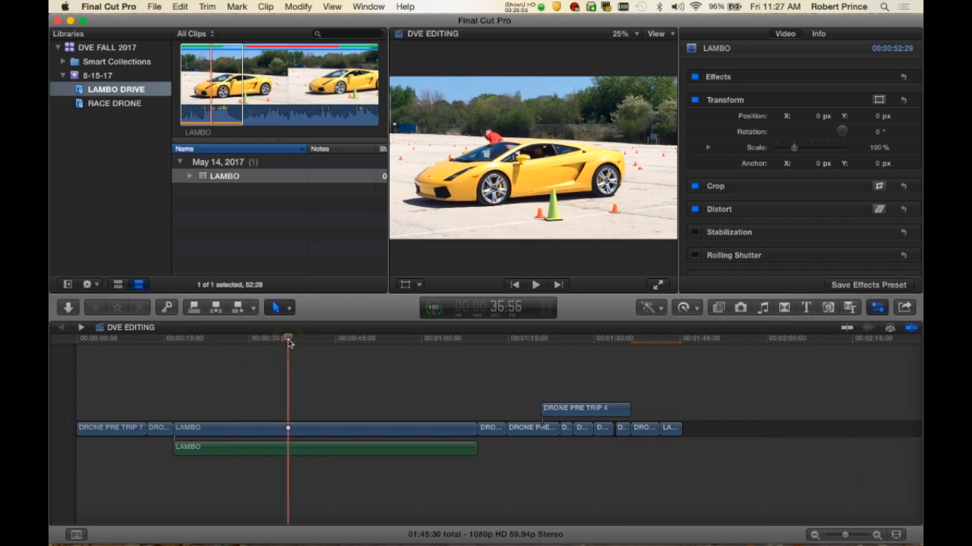
click(319, 340)
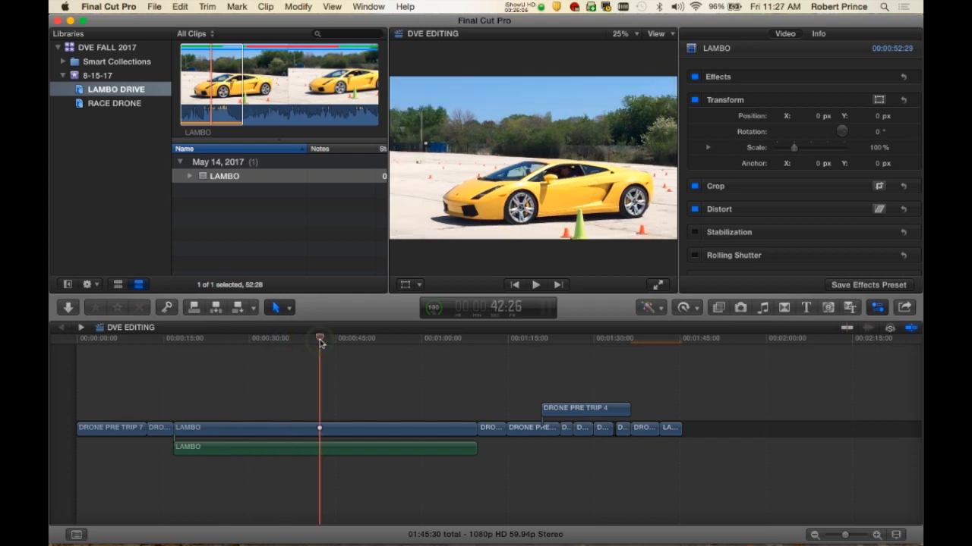
click(360, 339)
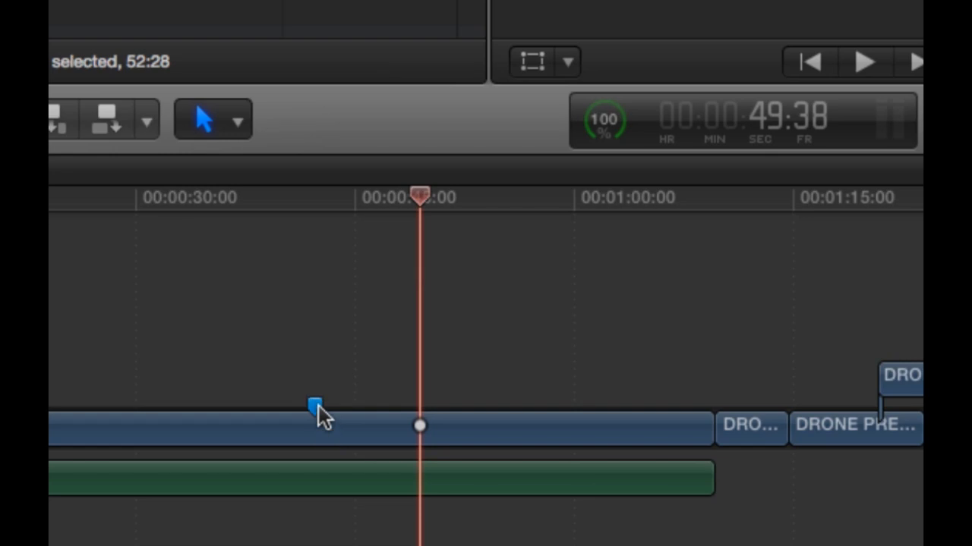
click(315, 406)
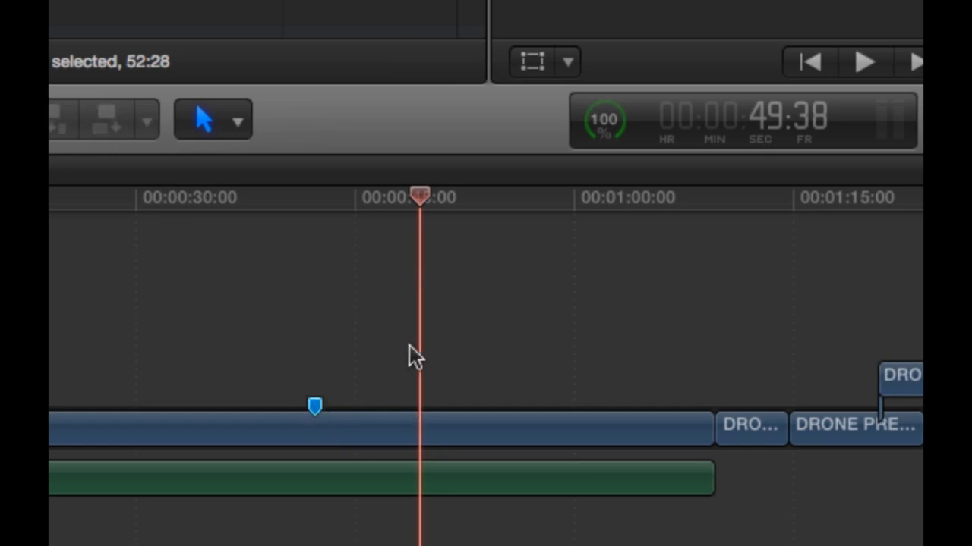
key(ctrl+apostrophe)
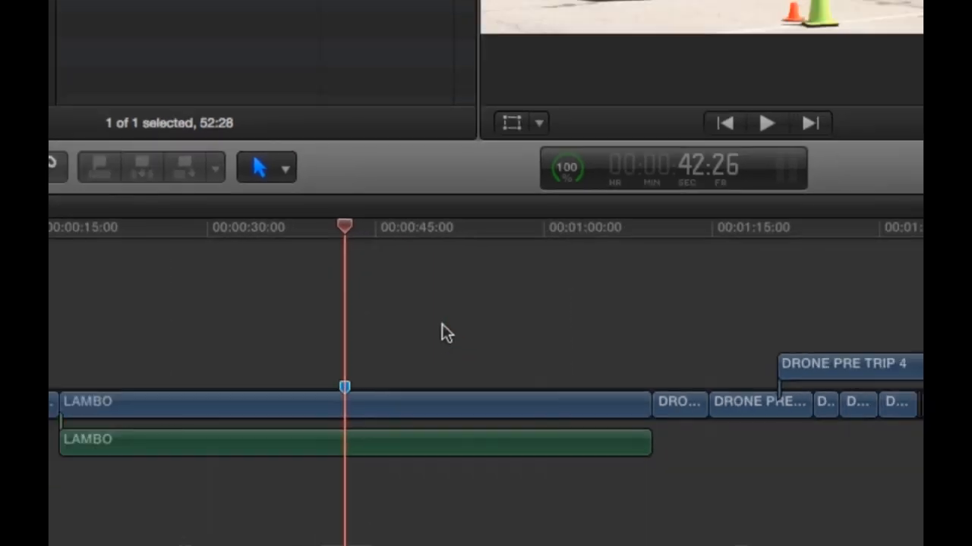
Open the LAMBO marker's settings, try the to-do and chapter marker types, and return it to a standard marker.
key(shift+m)
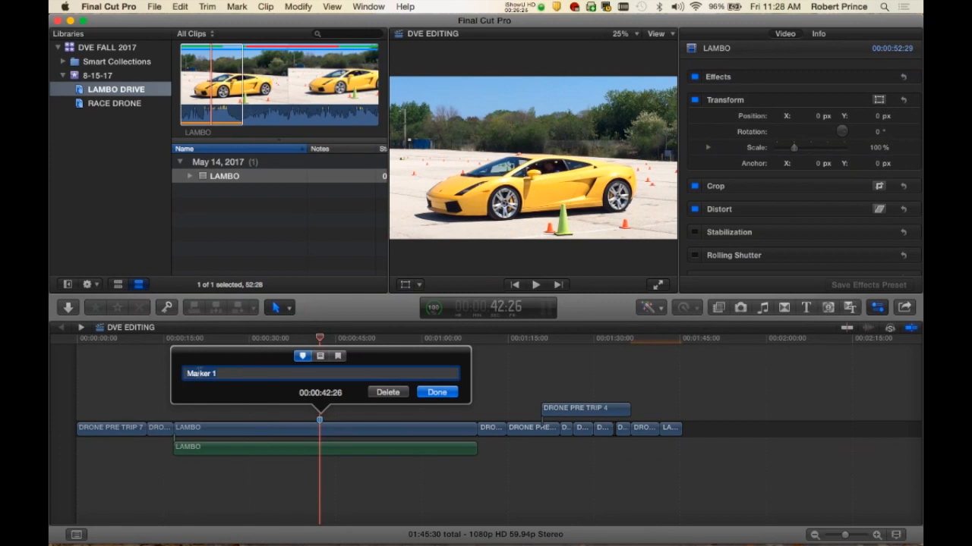
click(319, 357)
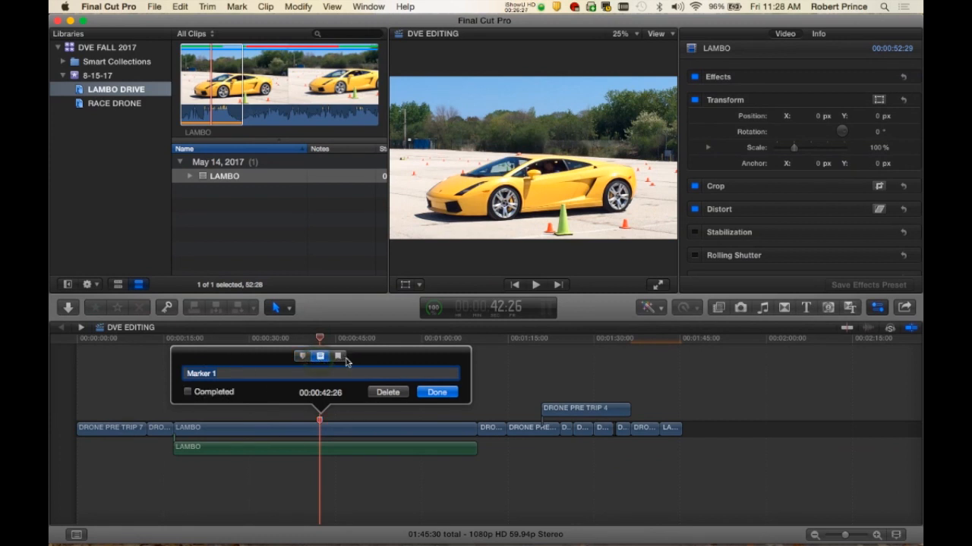
click(338, 357)
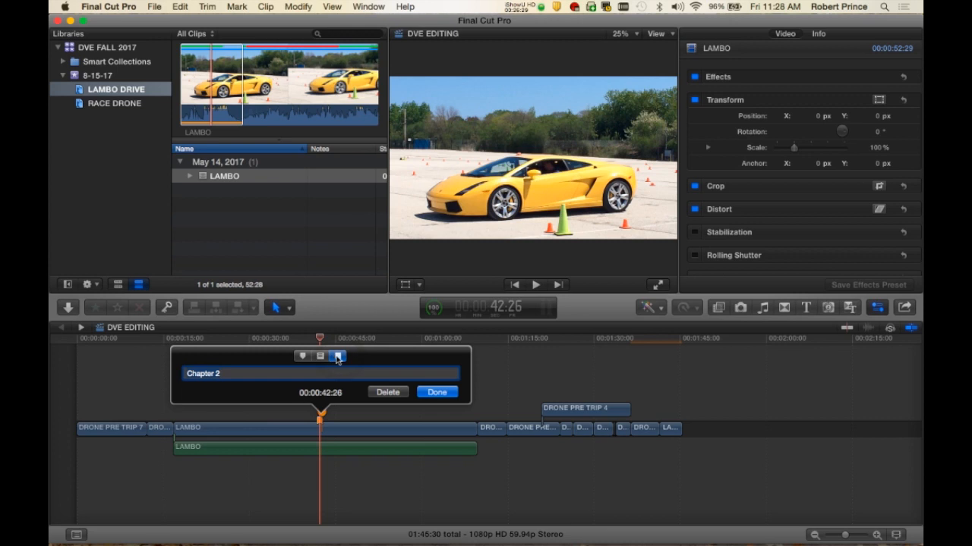
click(320, 356)
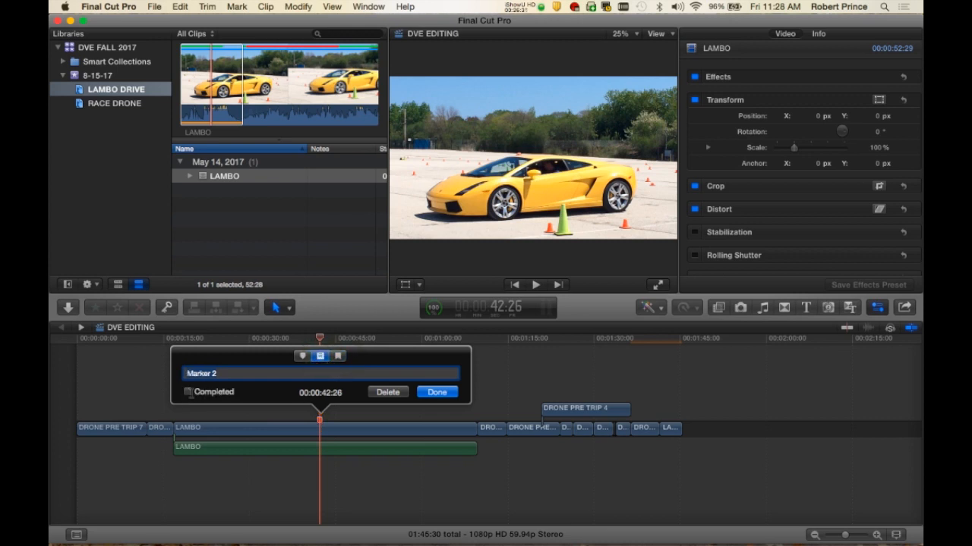
click(304, 357)
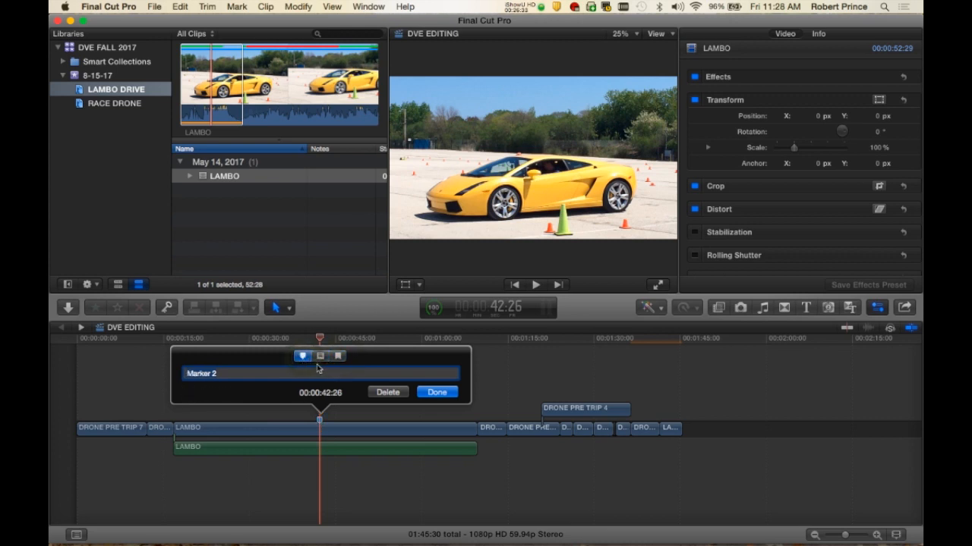
click(437, 392)
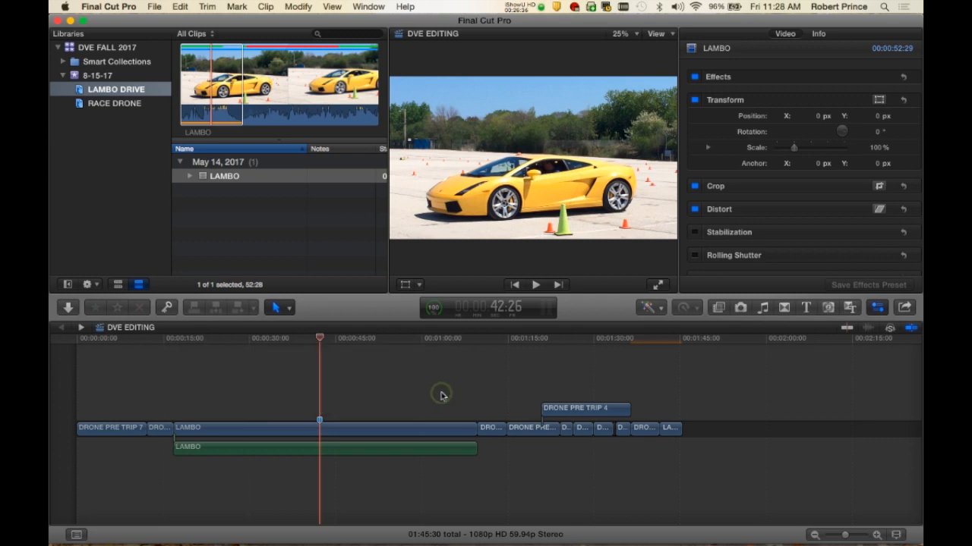
Add a marker to clip DRONE PRE TRIP 8 at 00:01:19:10, open its settings, and delete it.
click(496, 337)
click(559, 338)
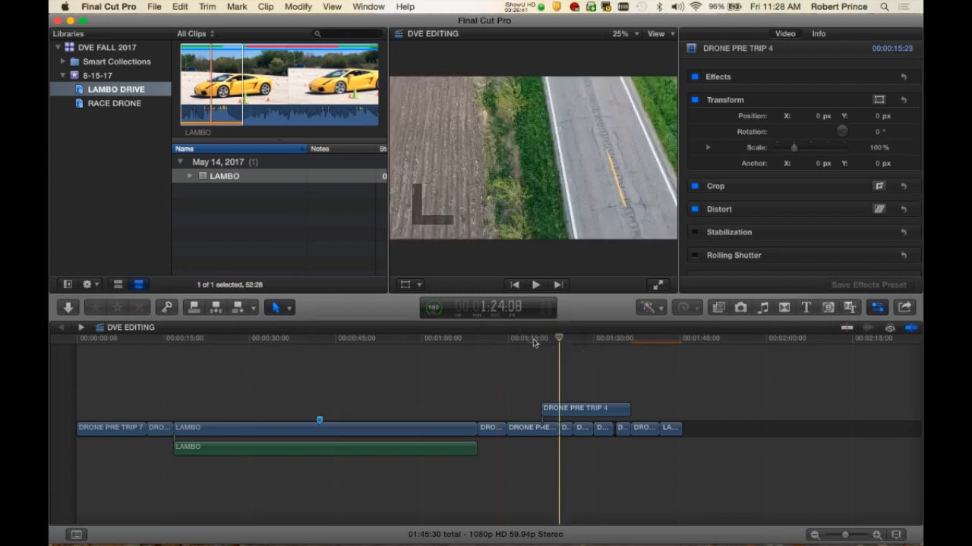
click(531, 446)
click(528, 430)
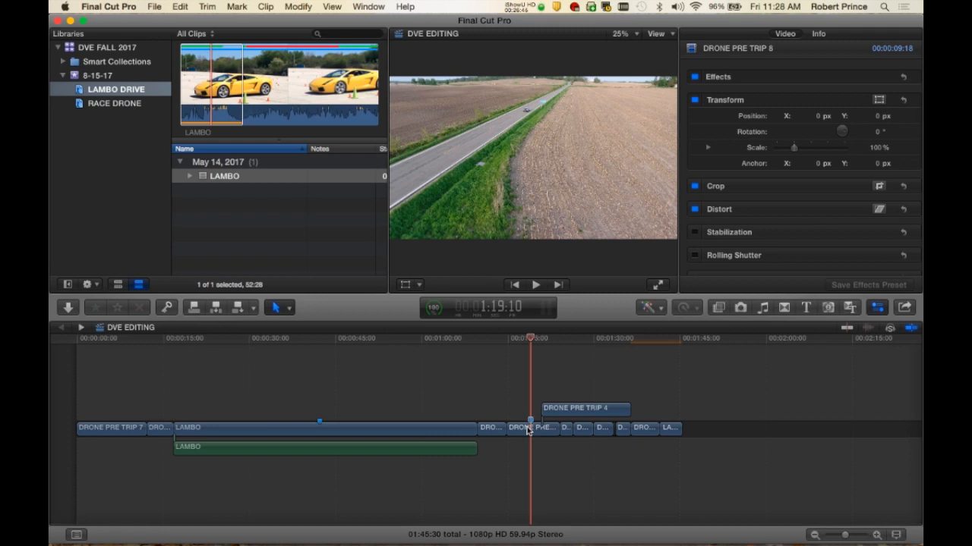
key(m)
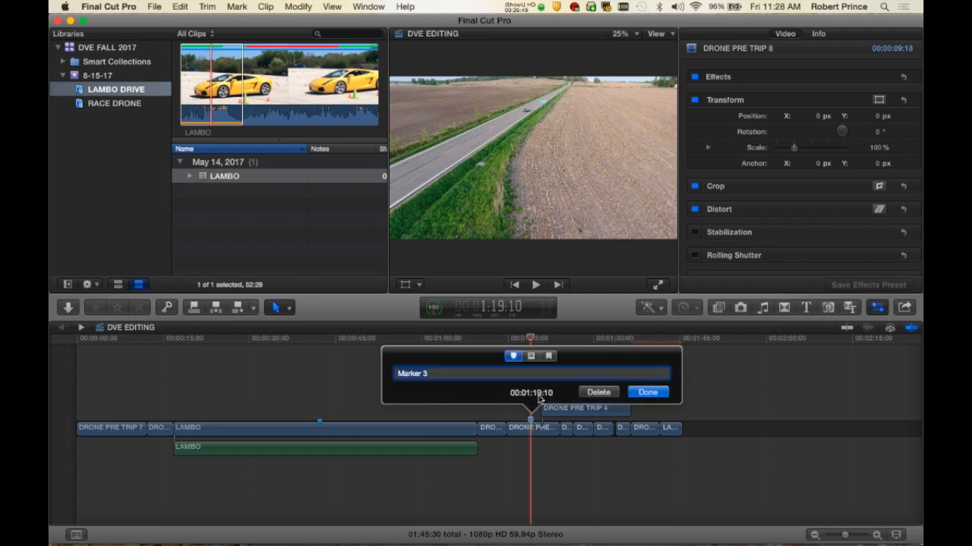
click(598, 392)
Add a marker to clip DRONE PRE TRIP 9 at 00:01:12:17, open its settings, and delete it.
click(491, 339)
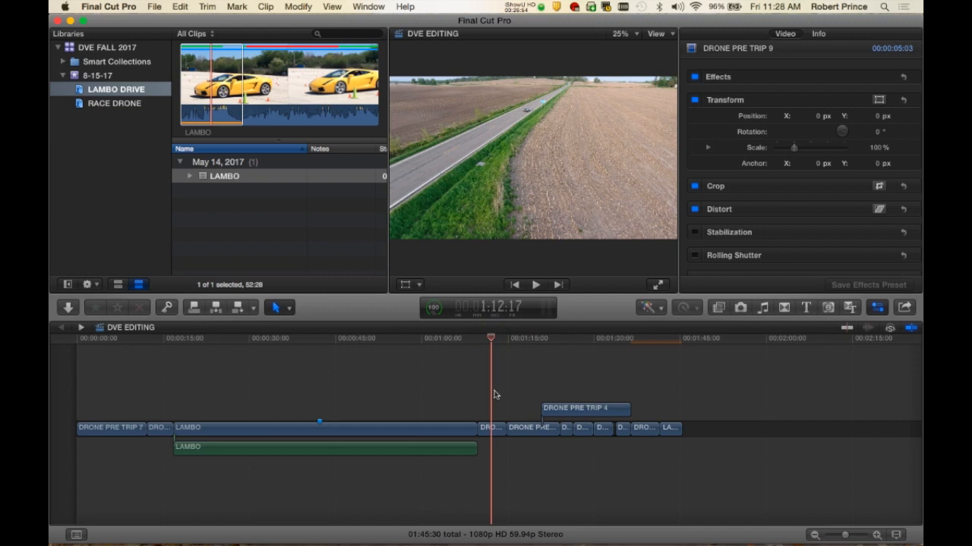
key(m)
click(491, 422)
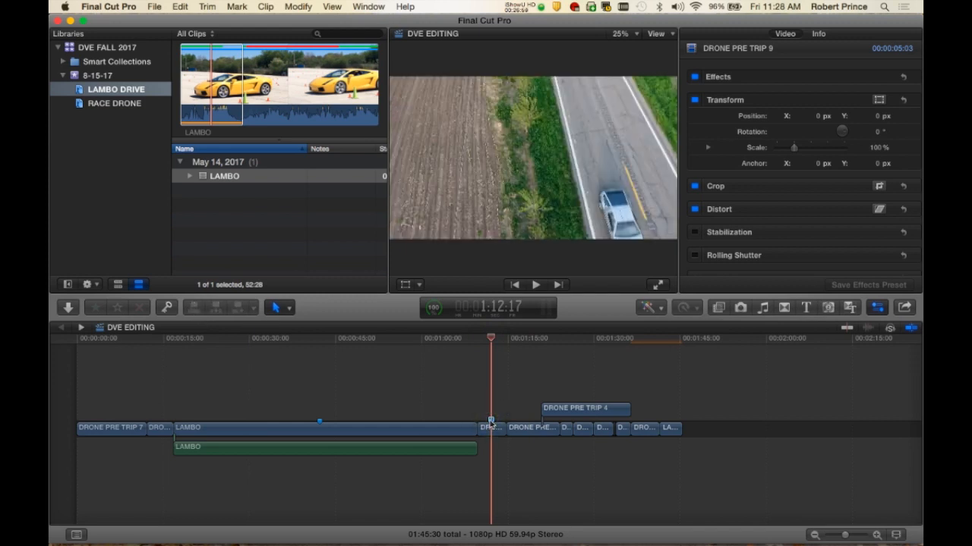
double_click(490, 422)
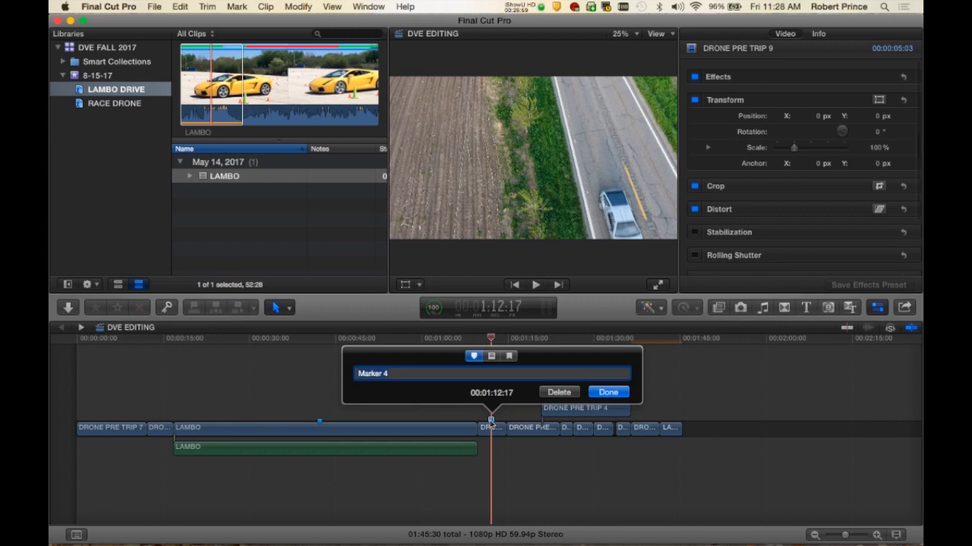
click(560, 392)
Add a marker to clip DRONE PRE TRIP 8 at 00:01:18:06, make it a to-do item, and mark it completed.
click(525, 339)
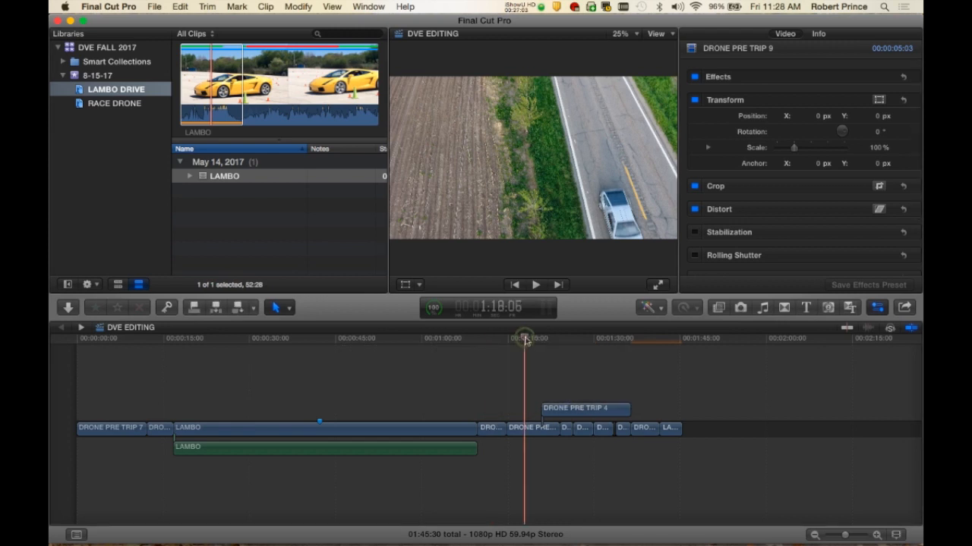
key(m)
key(m)
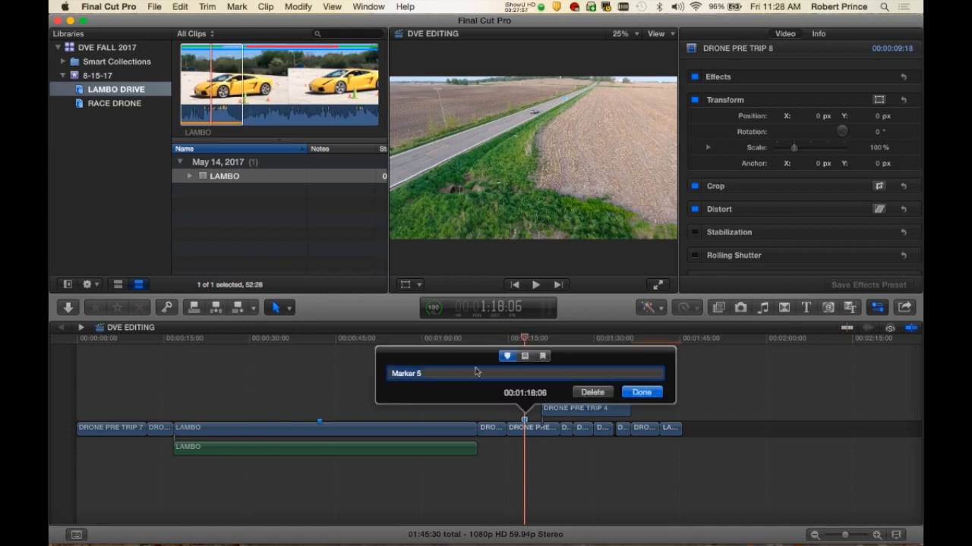
click(524, 356)
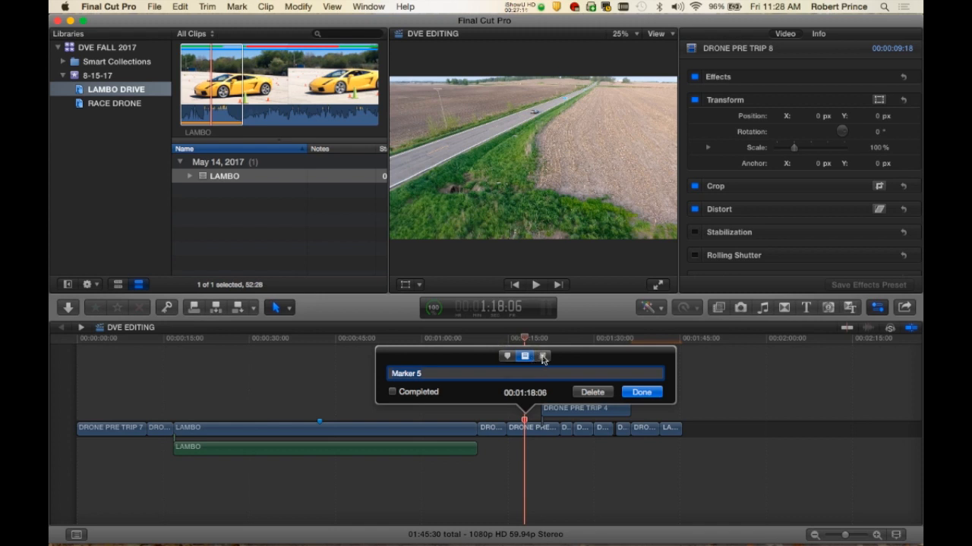
click(544, 357)
click(524, 356)
click(392, 392)
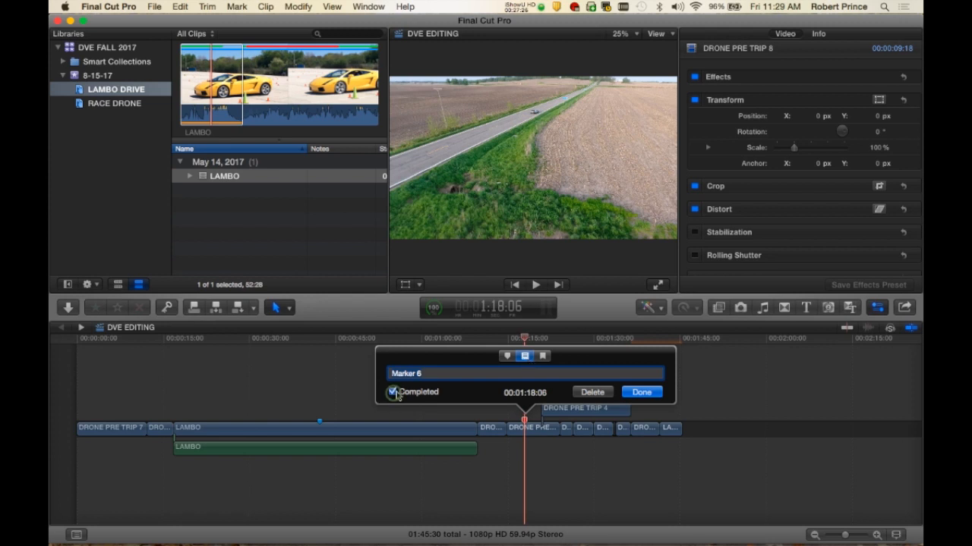
click(642, 393)
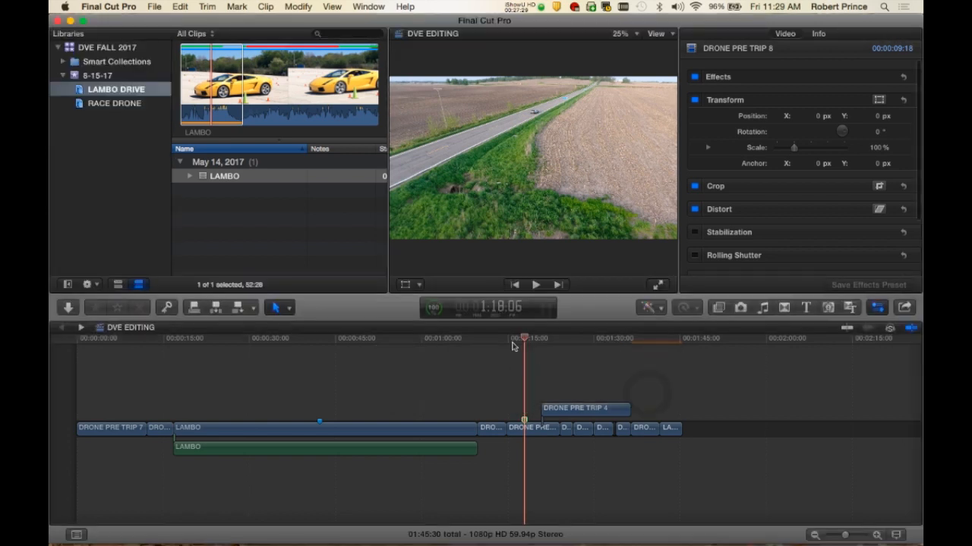
Move the playhead back to 00:01:11:39 and 00:01:06:02, then return it to the completed to-do marker at 00:01:18:06.
drag(513, 340, 487, 341)
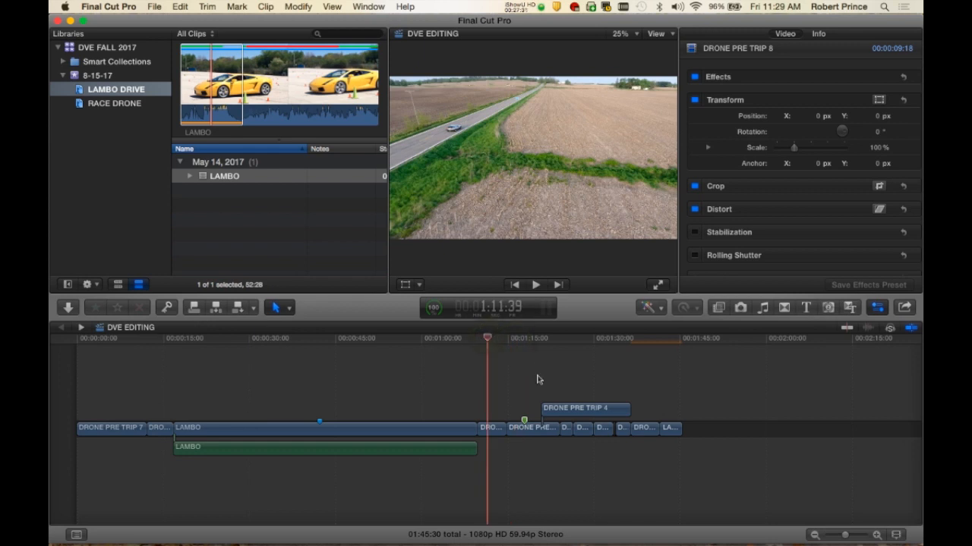
click(526, 428)
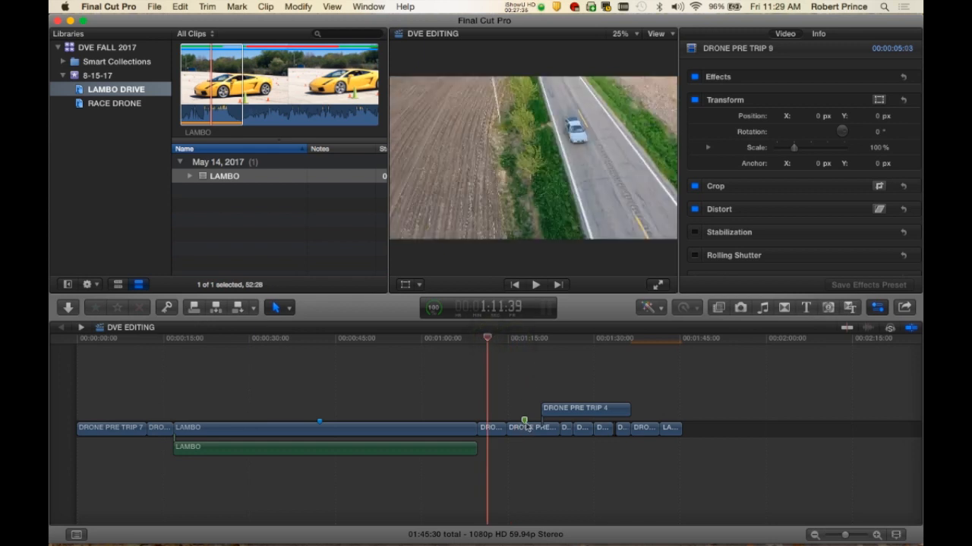
click(456, 340)
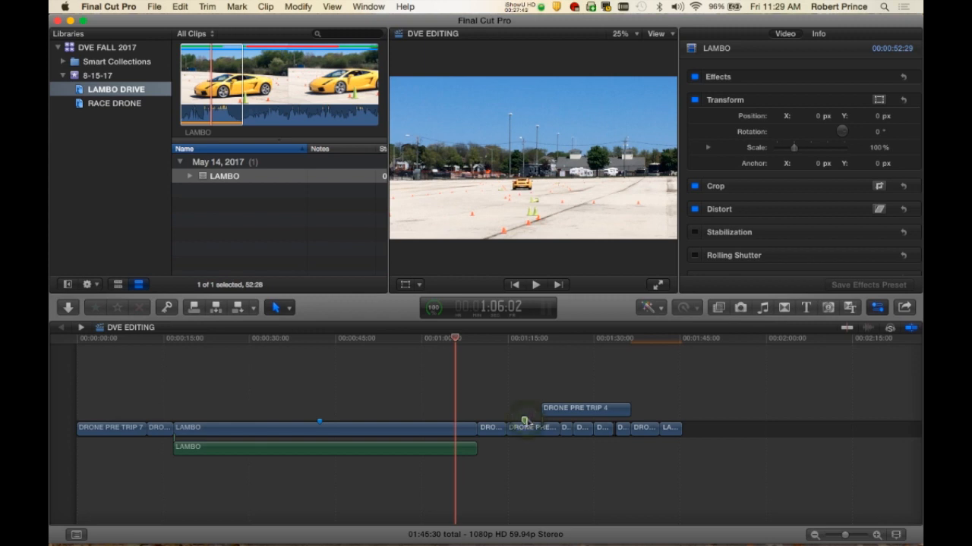
click(524, 421)
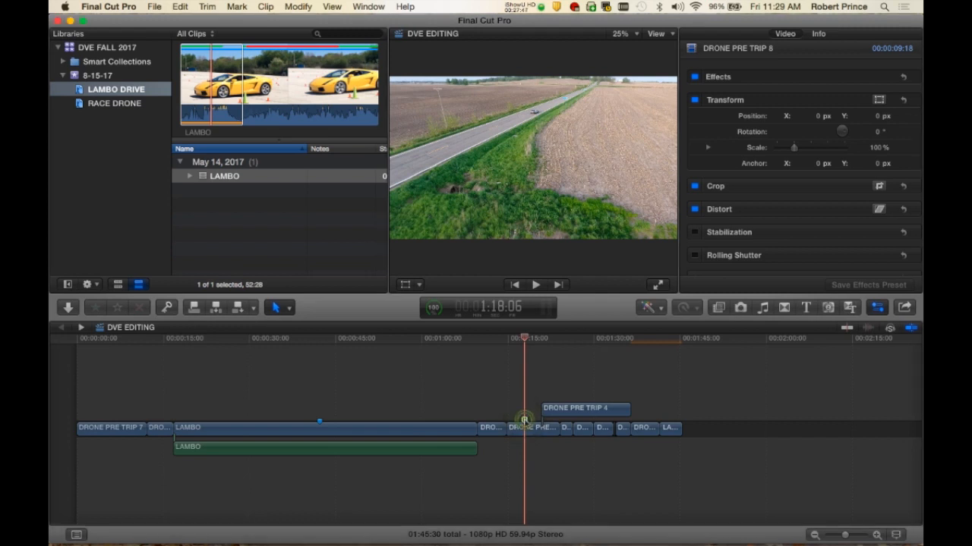
Delete the completed to-do marker at 00:01:18:06 and move the playhead back to 00:00:54:49 on the LAMBO clip.
double_click(525, 422)
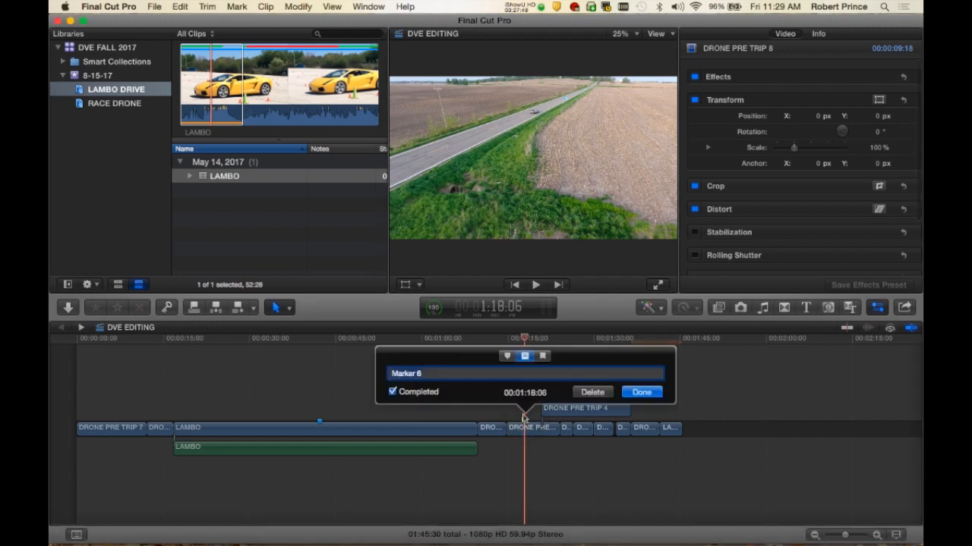
click(592, 394)
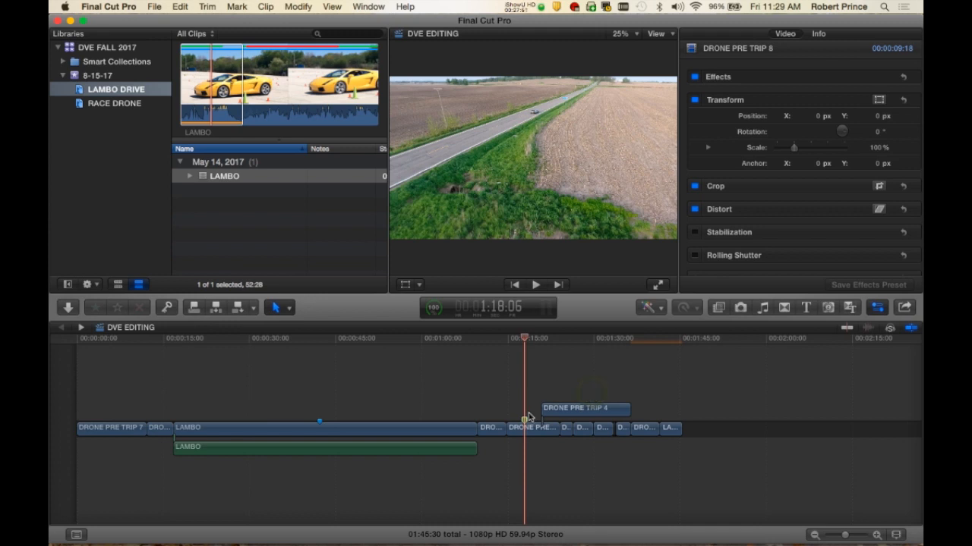
click(432, 339)
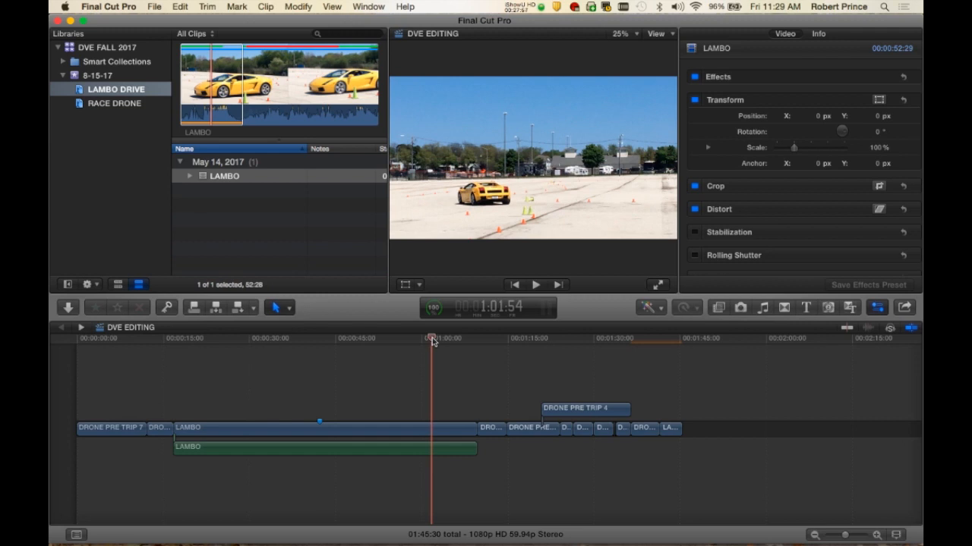
click(415, 339)
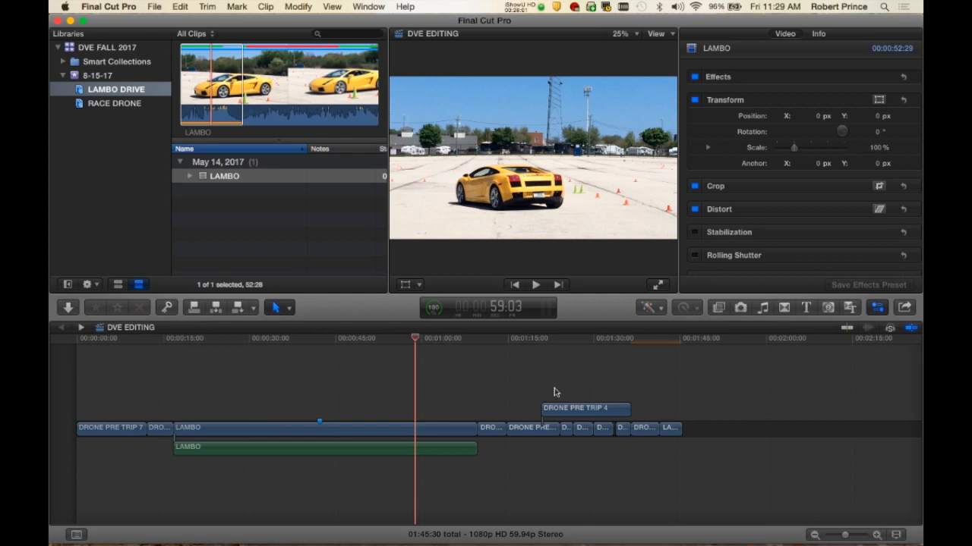
click(391, 339)
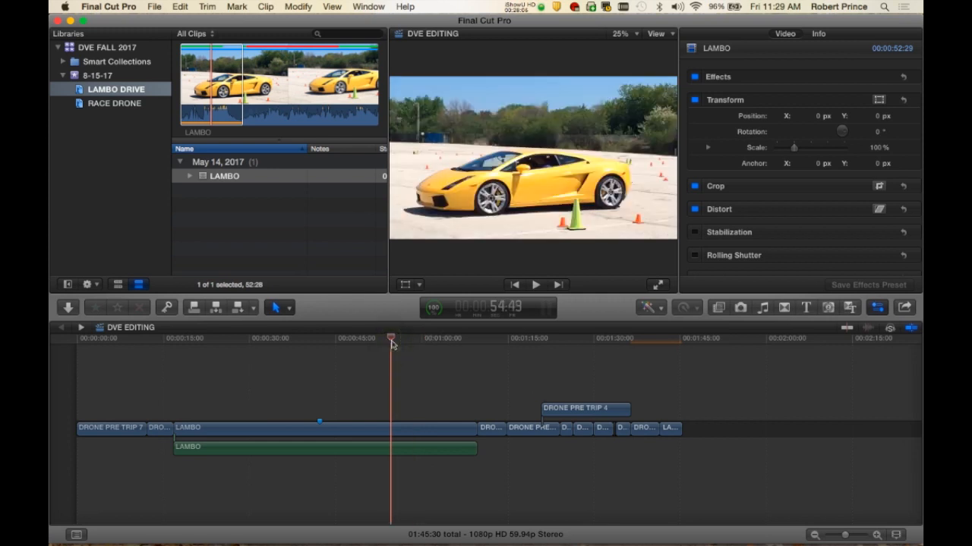
Add markers to clip DRONE PRE TRIP 4 at 00:01:28:03 and clip DRONE PRE TRIP 7 at 00:00:08:34.
click(581, 340)
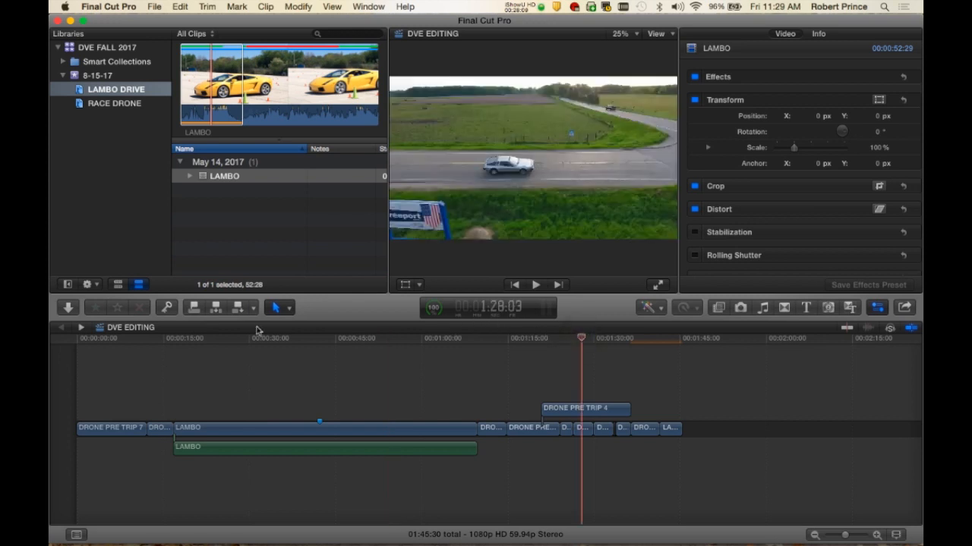
click(125, 338)
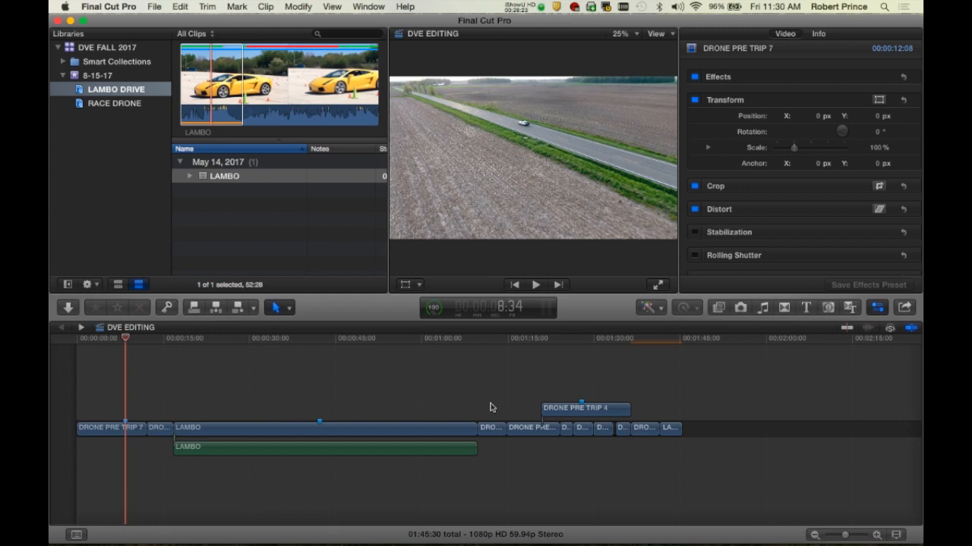
Step the playhead back and forth through the markers at 00:00:08:34, 00:00:42:26 and 00:01:28:03, finishing at 00:01:04:59.
click(417, 339)
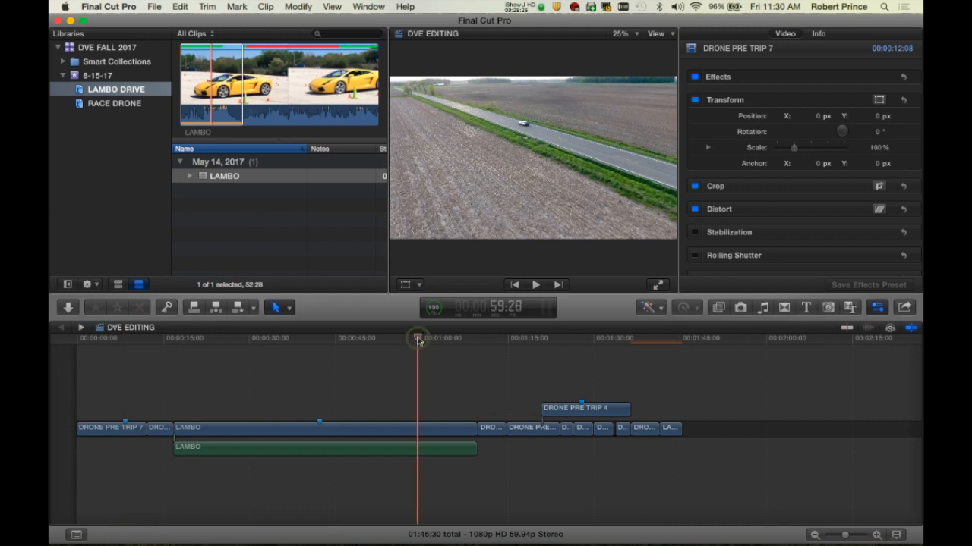
key(ctrl+apostrophe)
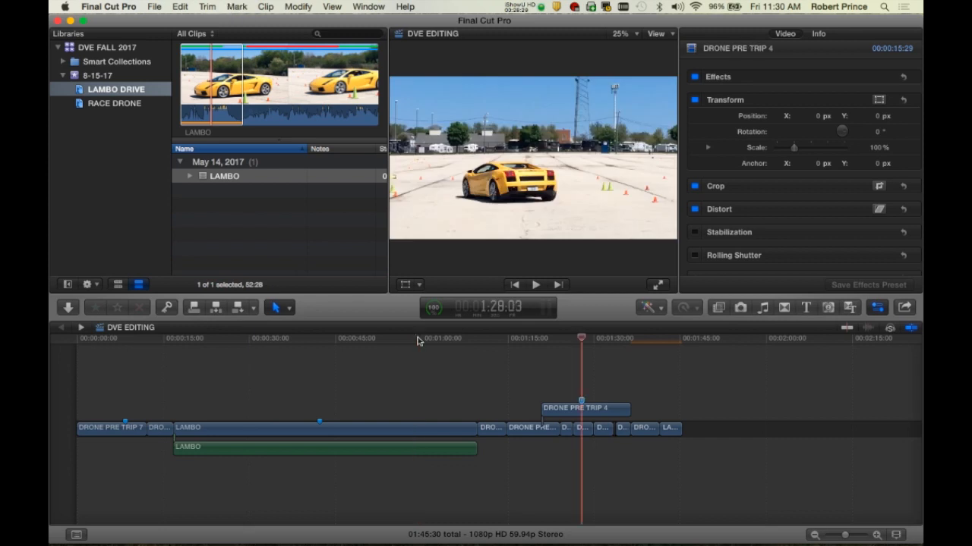
key(ctrl+semicolon)
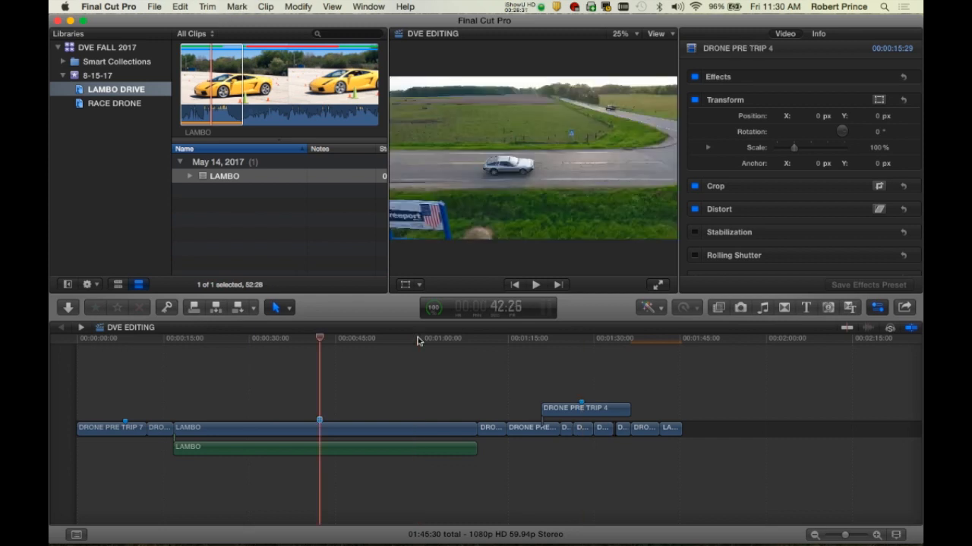
key(ctrl+semicolon)
key(ctrl+semicolon)
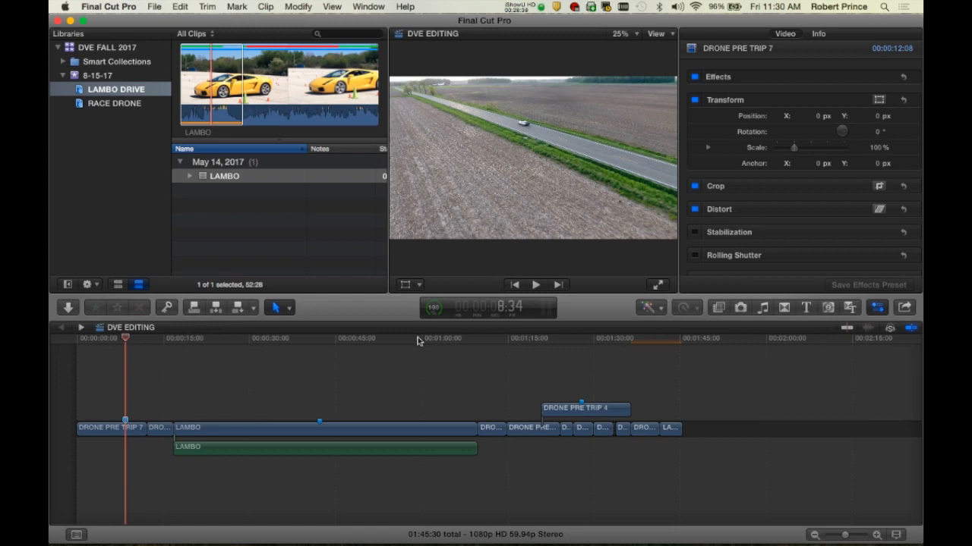
key(ctrl+apostrophe)
key(ctrl+apostrophe)
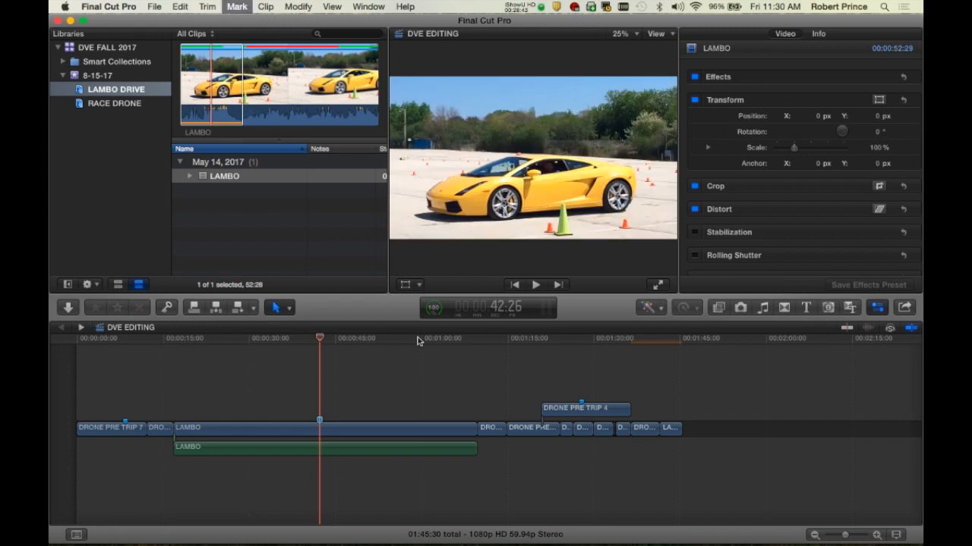
key(ctrl+semicolon)
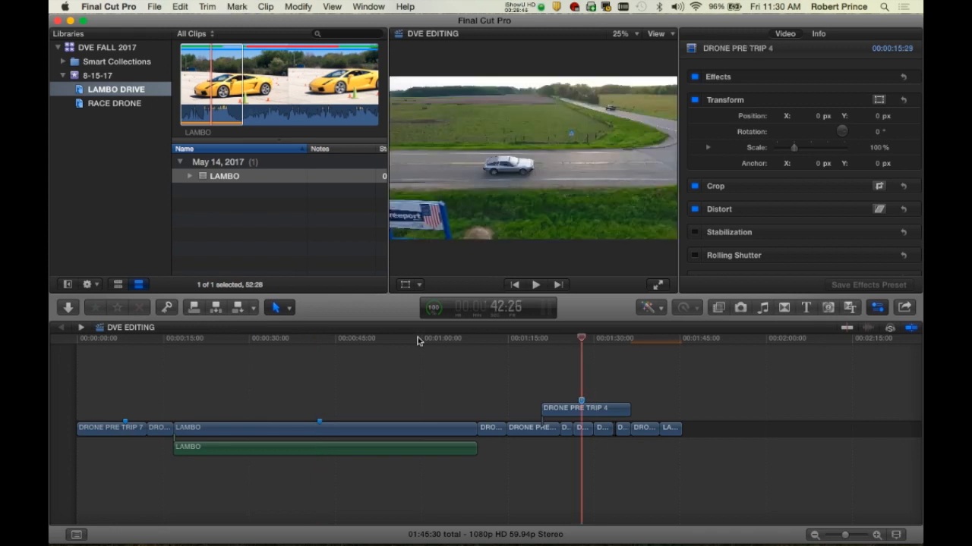
key(ctrl+semicolon)
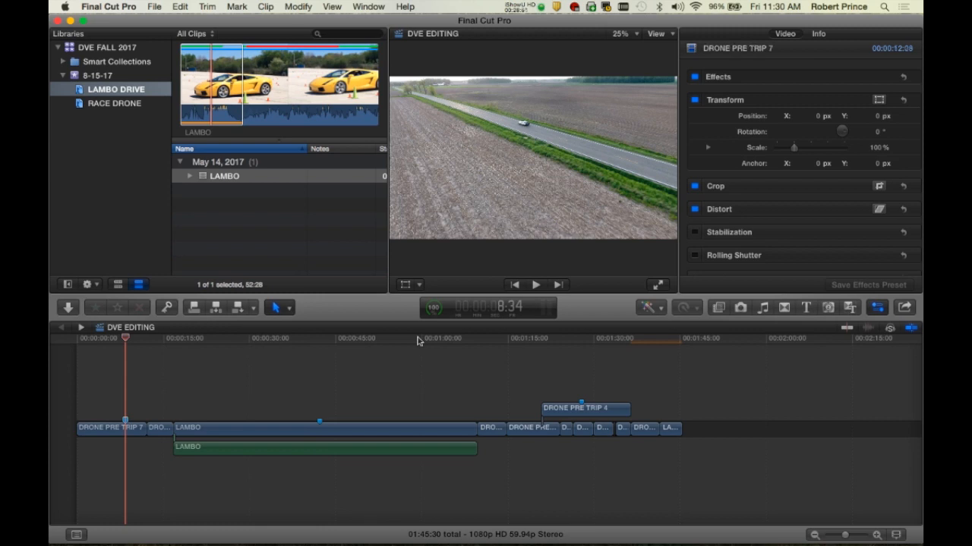
click(419, 339)
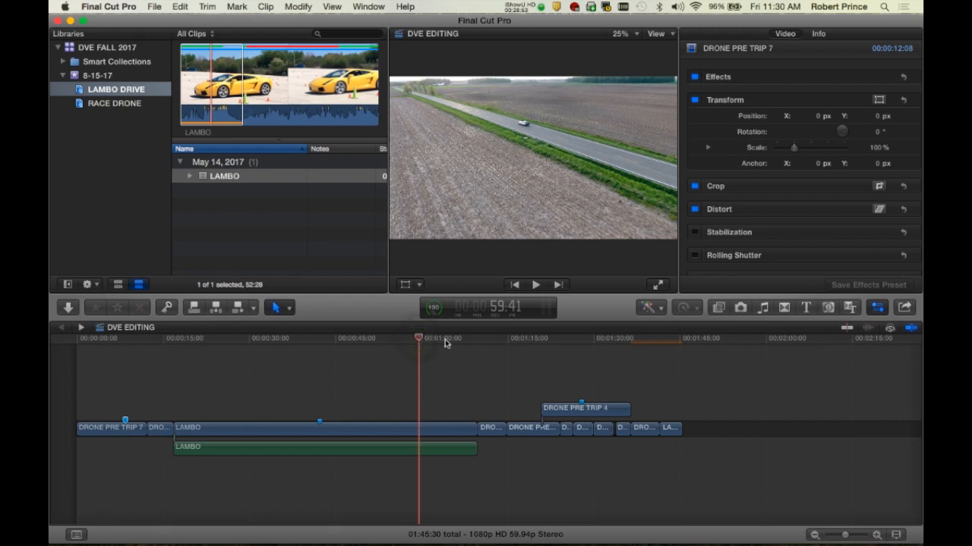
click(448, 339)
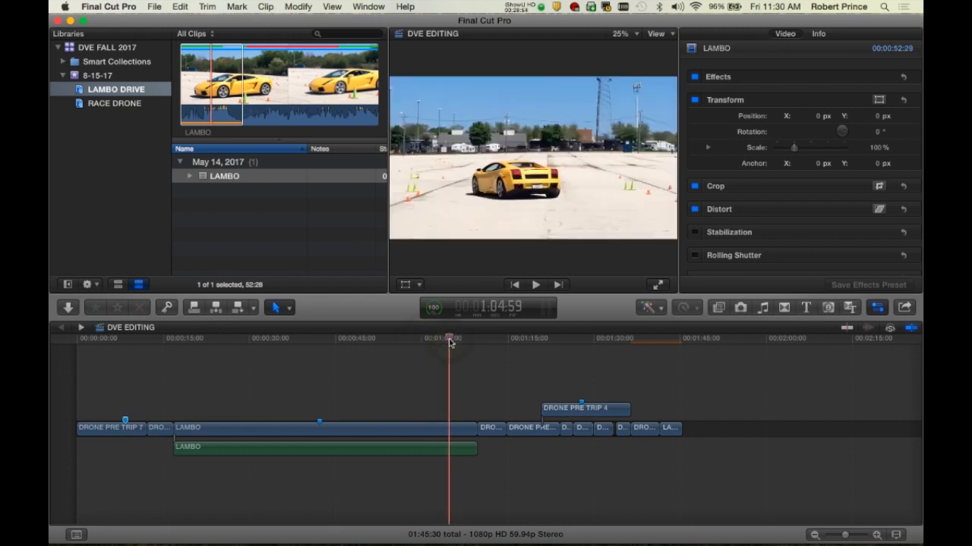
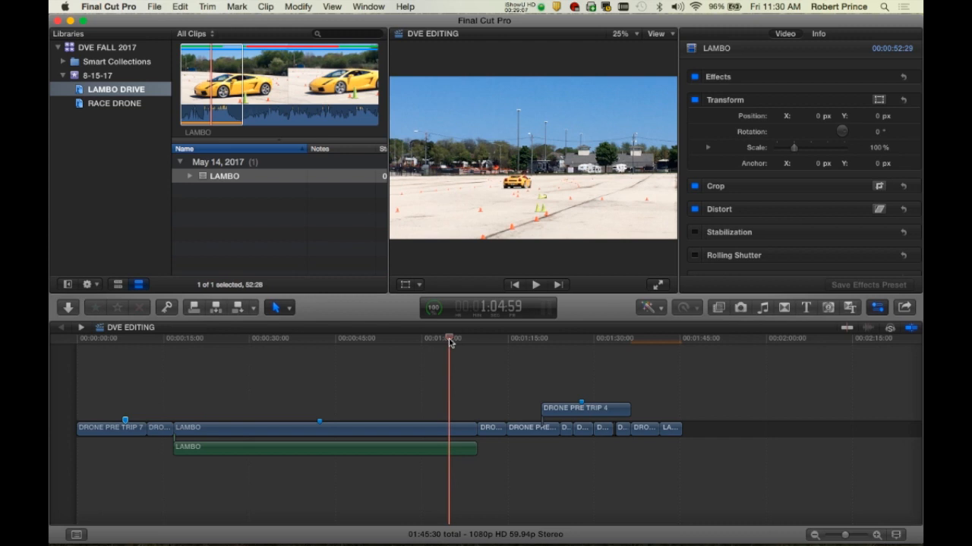
Show the timeline index and use its clip list to jump to the LAMBO audio and the clips at 00:01:21:01 and 00:01:26:29.
click(76, 536)
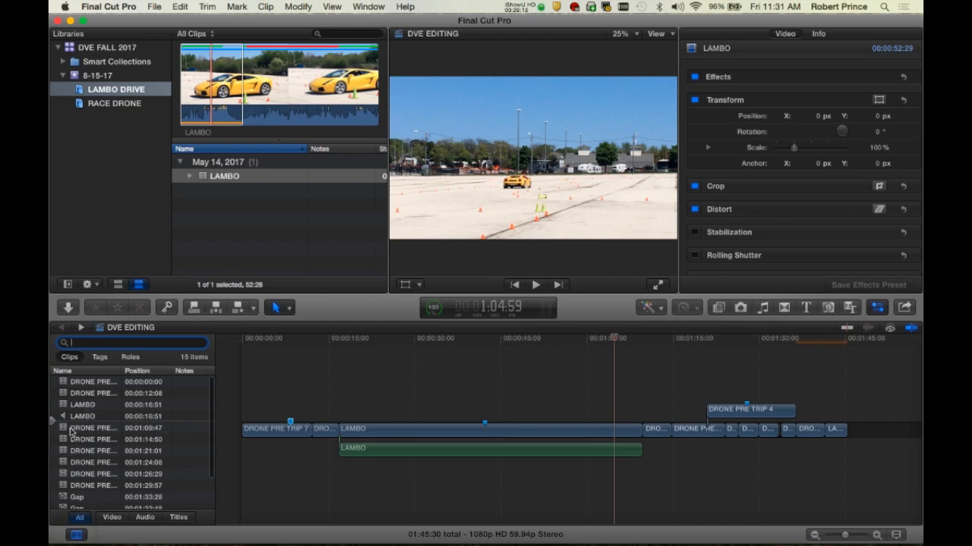
scroll(98, 483, down, 3)
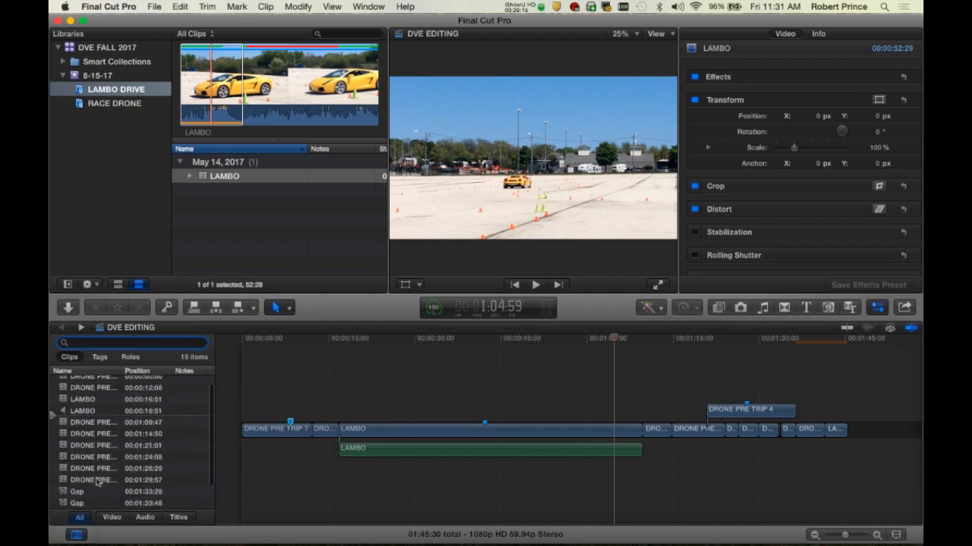
scroll(98, 483, up, 4)
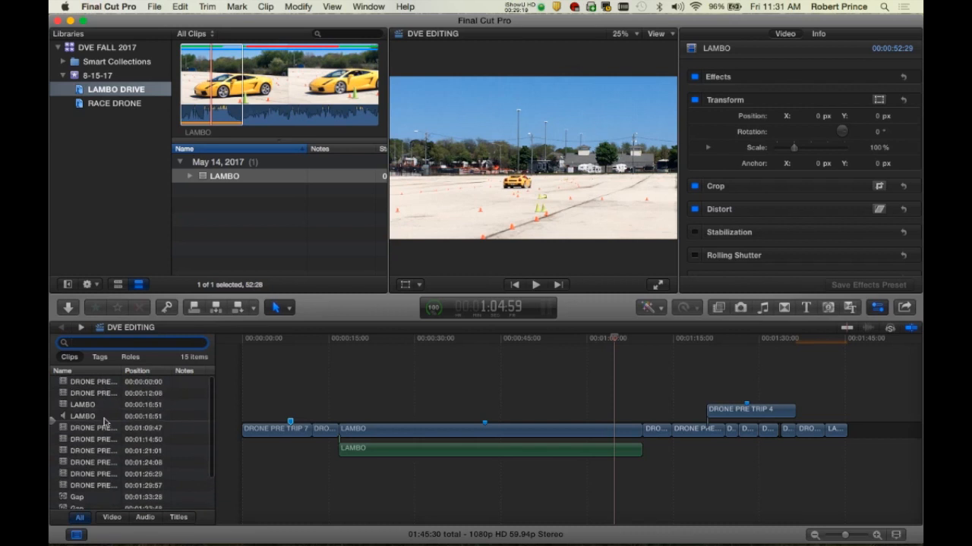
click(109, 417)
scroll(91, 425, down, 1)
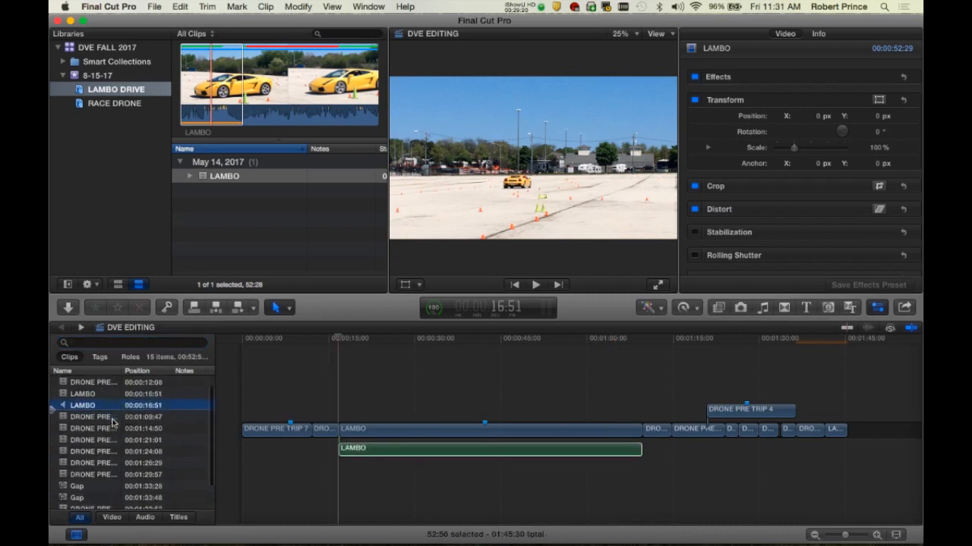
click(66, 441)
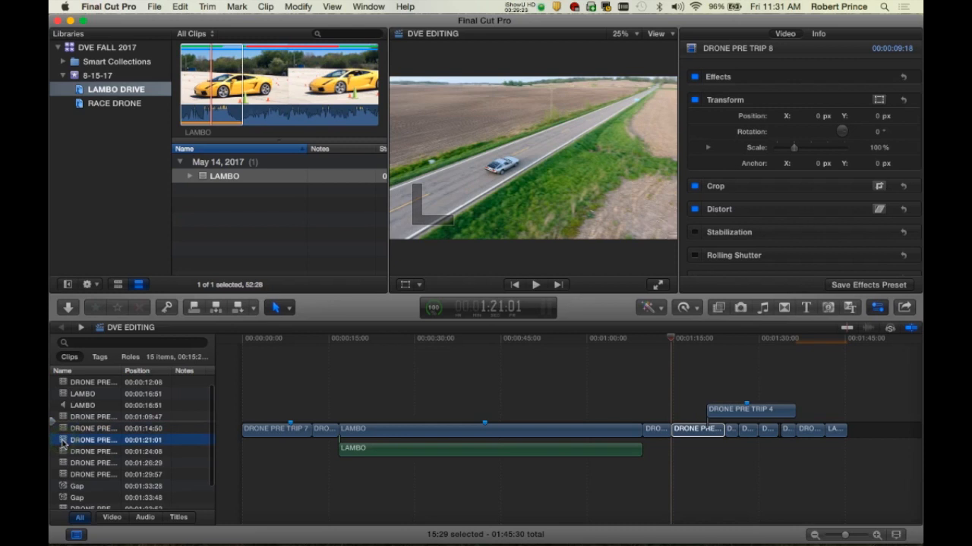
scroll(74, 462, down, 3)
click(66, 435)
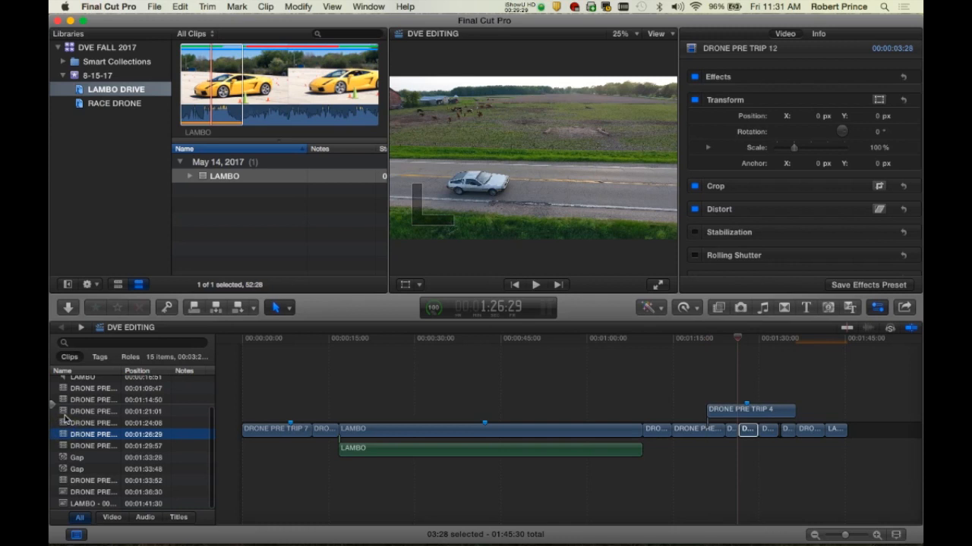
scroll(64, 418, up, 3)
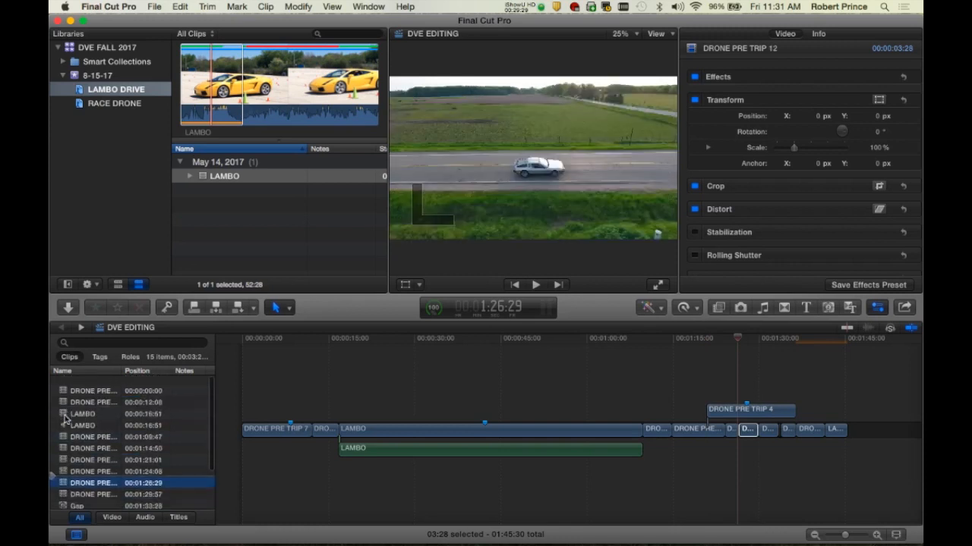
List the timeline index's tags and jump to Marker 8, Marker 2 and the lambo drive keyword.
click(99, 358)
click(72, 383)
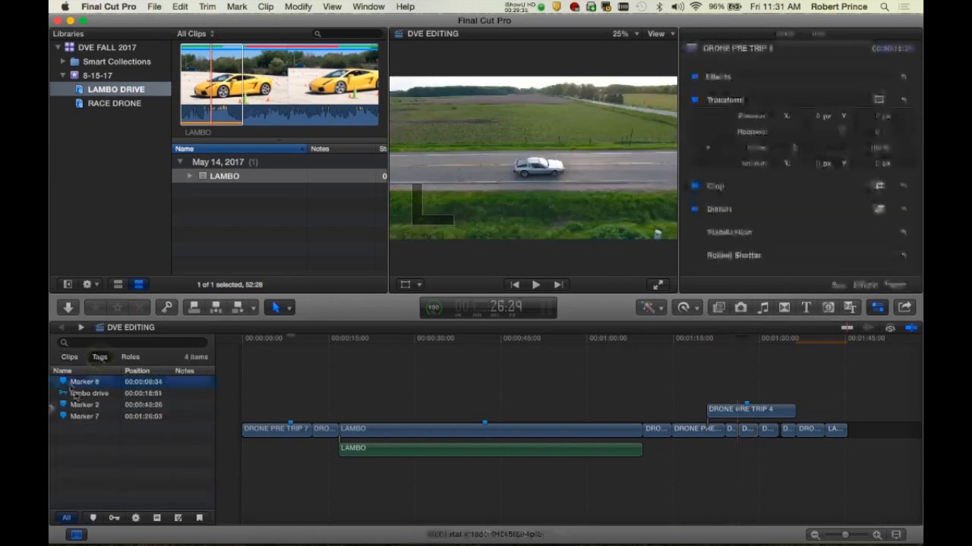
click(72, 405)
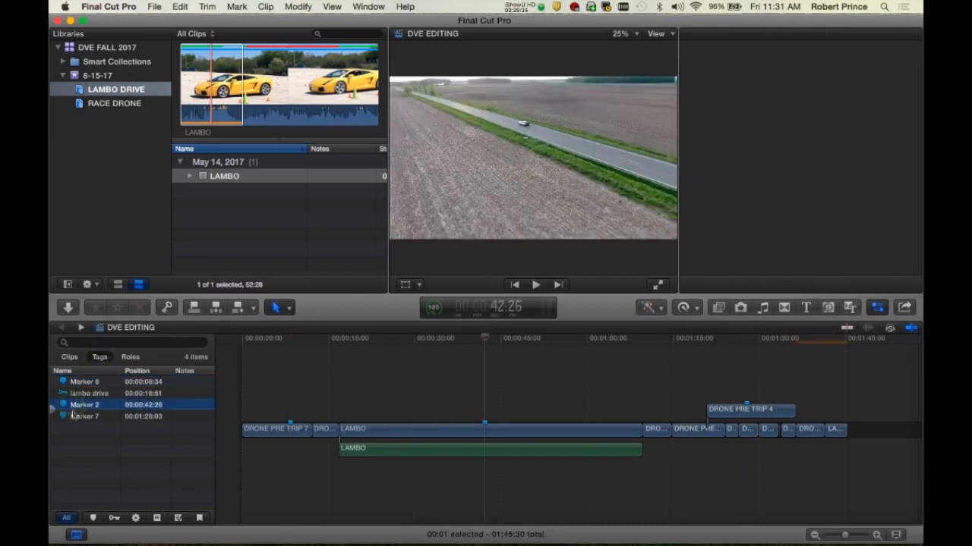
click(54, 417)
click(76, 393)
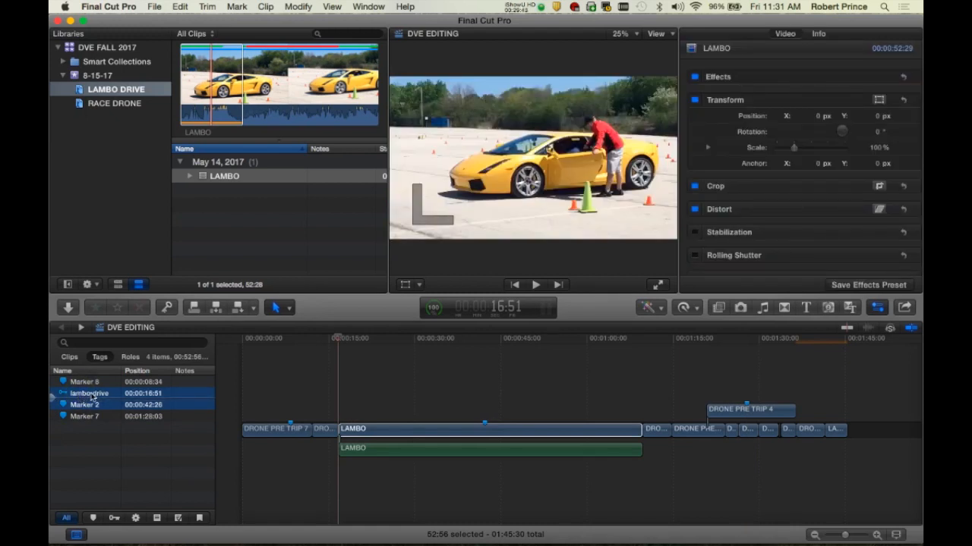
View the timeline index's roles and return to its clip list.
click(130, 356)
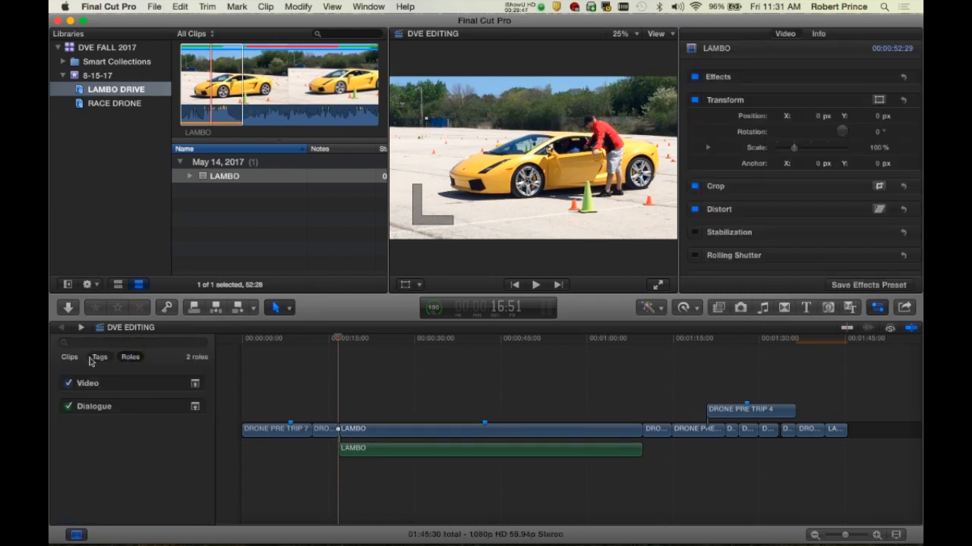
click(100, 358)
click(70, 358)
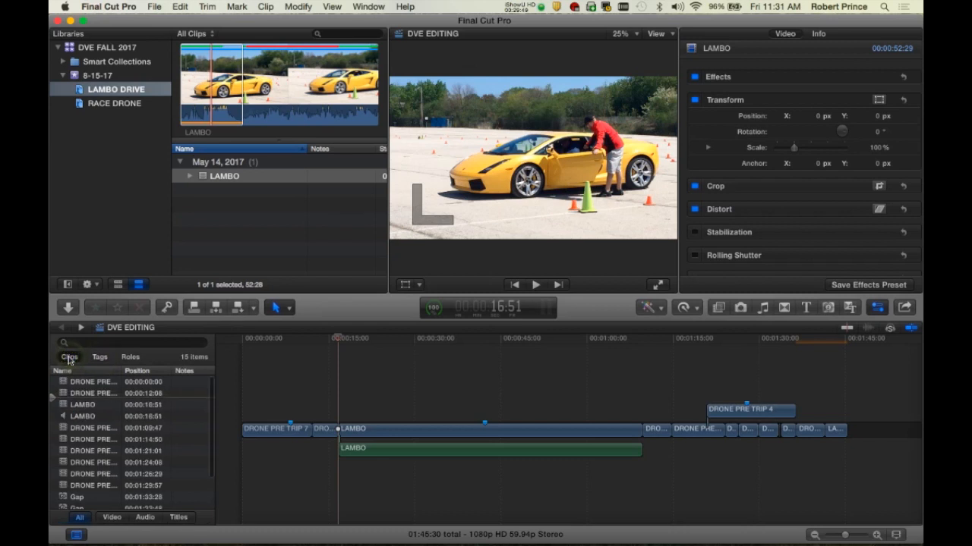
Jump the playhead to Marker 2, Marker 7 and Marker 8 from the timeline index's tag list.
click(99, 356)
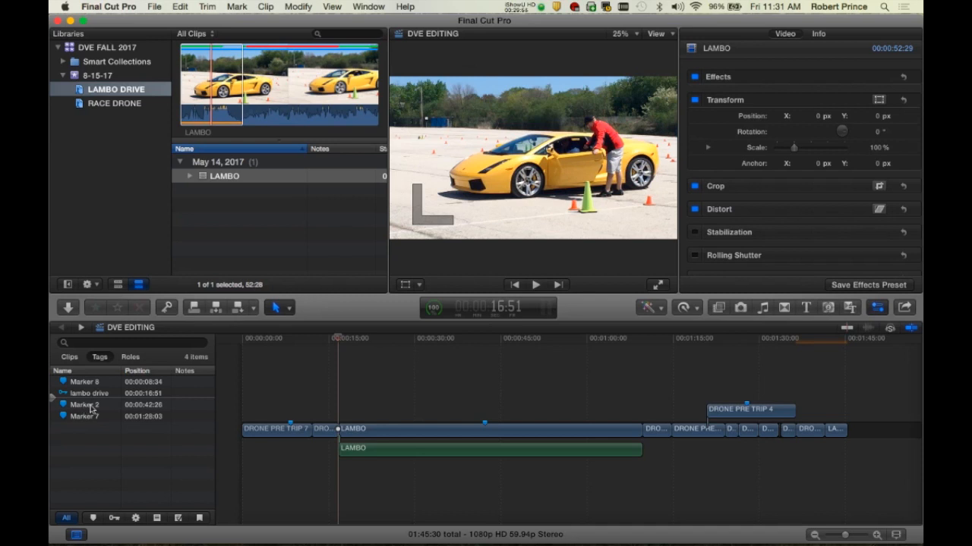
click(84, 406)
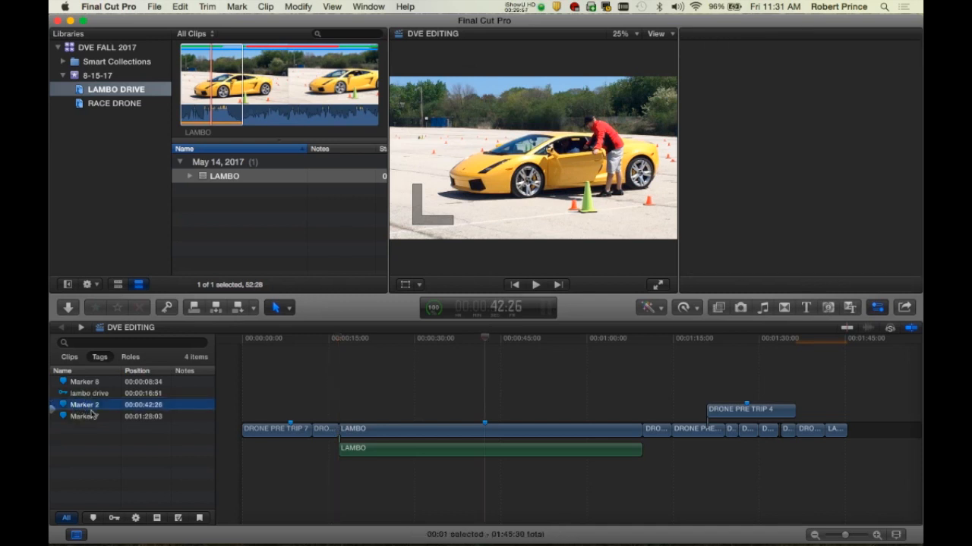
click(86, 406)
click(85, 417)
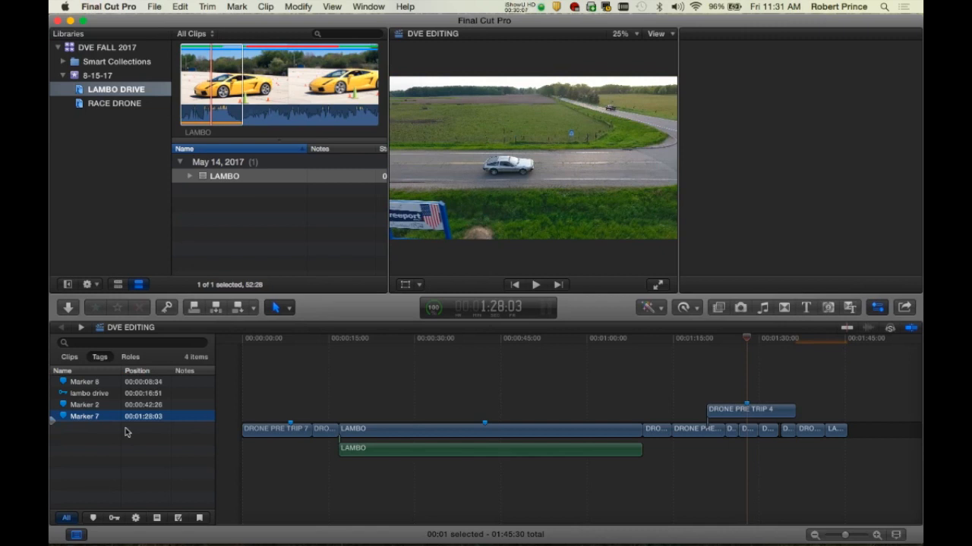
click(94, 382)
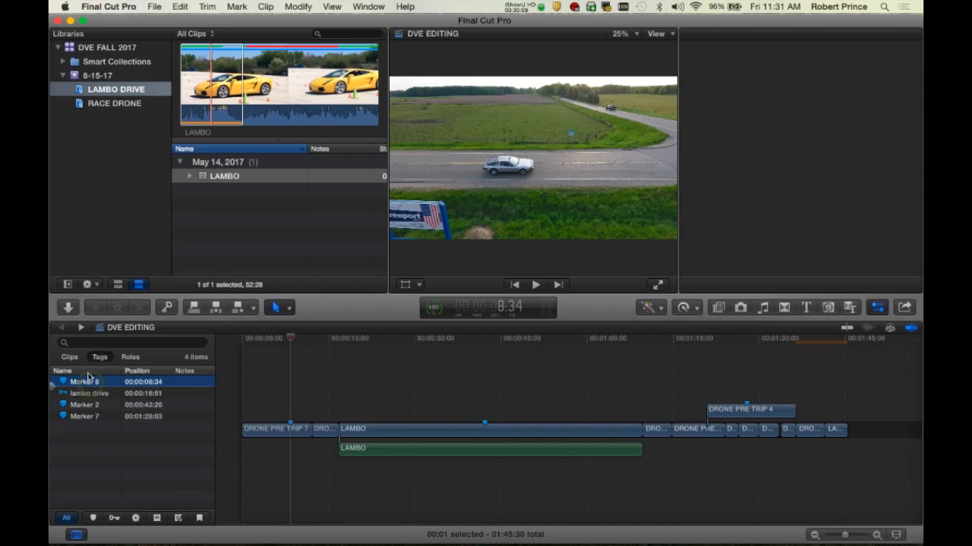
Widen the Name column of the index's clip list to show full clip names, and select DRONE PRE TRIP 8 at 00:01:14:50.
click(69, 359)
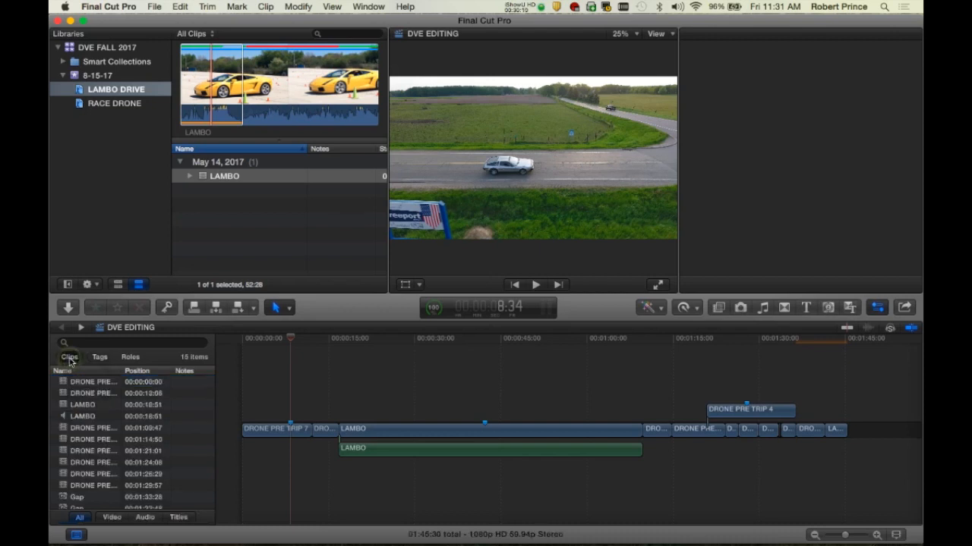
key(super+4)
click(91, 428)
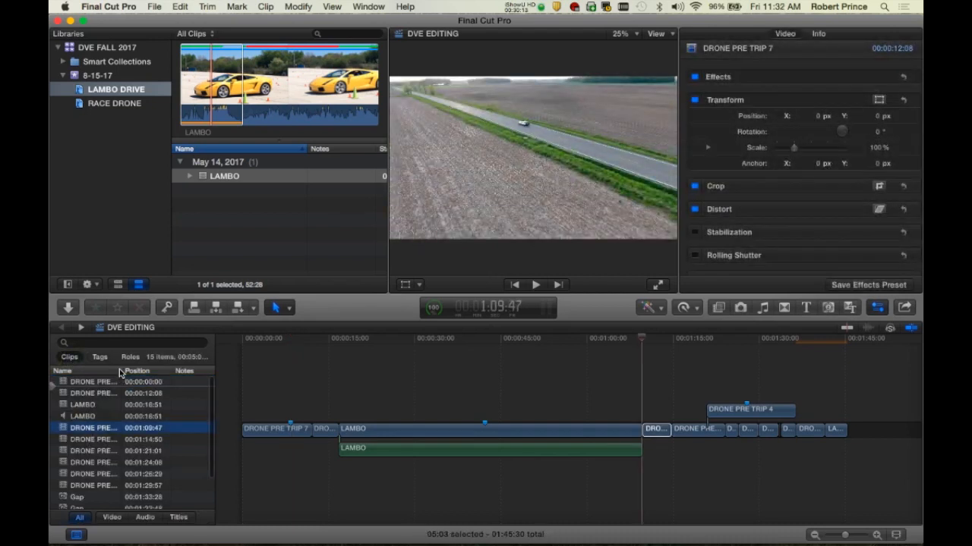
drag(123, 372, 161, 371)
click(85, 442)
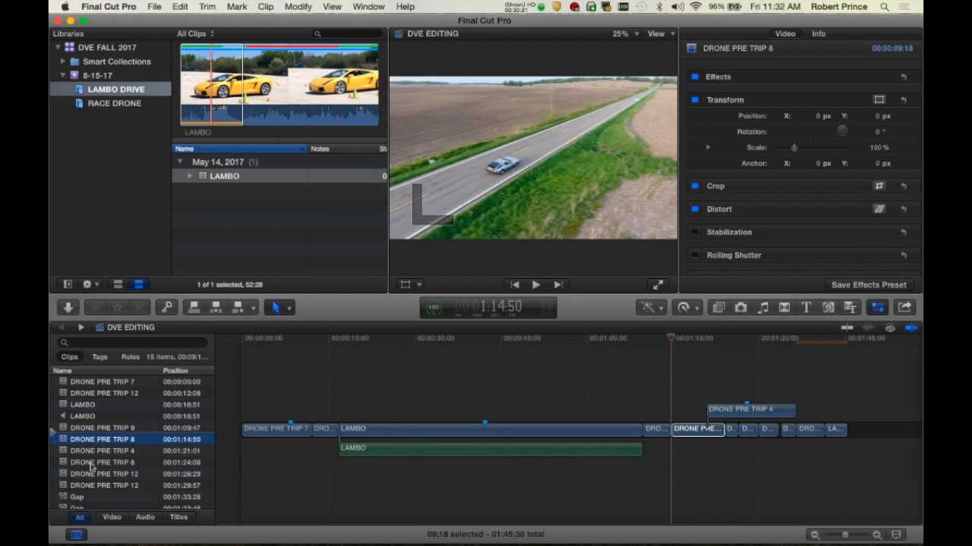
Hide the timeline index, move the playhead to 00:00:56:24, and deselect the DRONE PRE TRIP 8 clip.
click(76, 535)
click(77, 536)
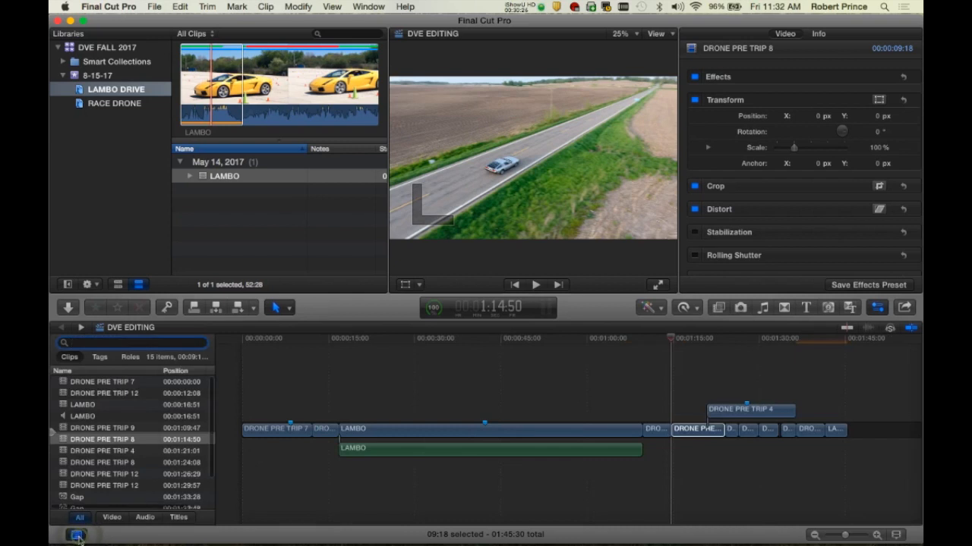
click(78, 536)
click(435, 340)
click(400, 339)
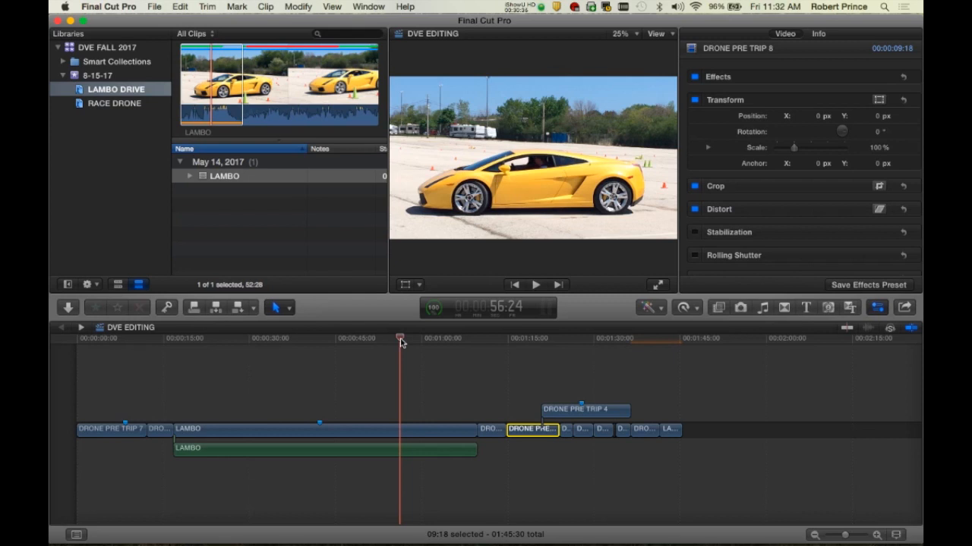
click(422, 375)
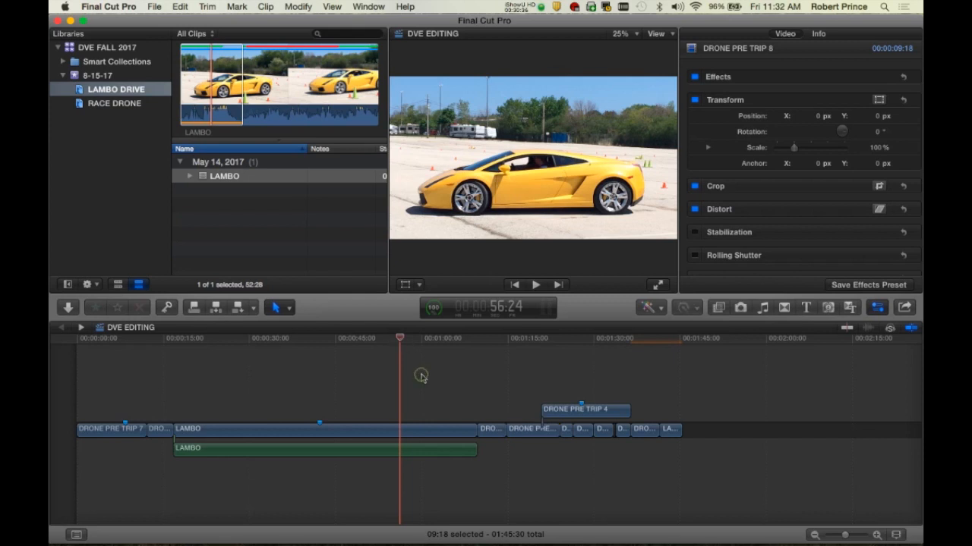
Place the playhead at 54:49 in the LAMBO clip, show the timeline index and look through its clip list.
click(390, 340)
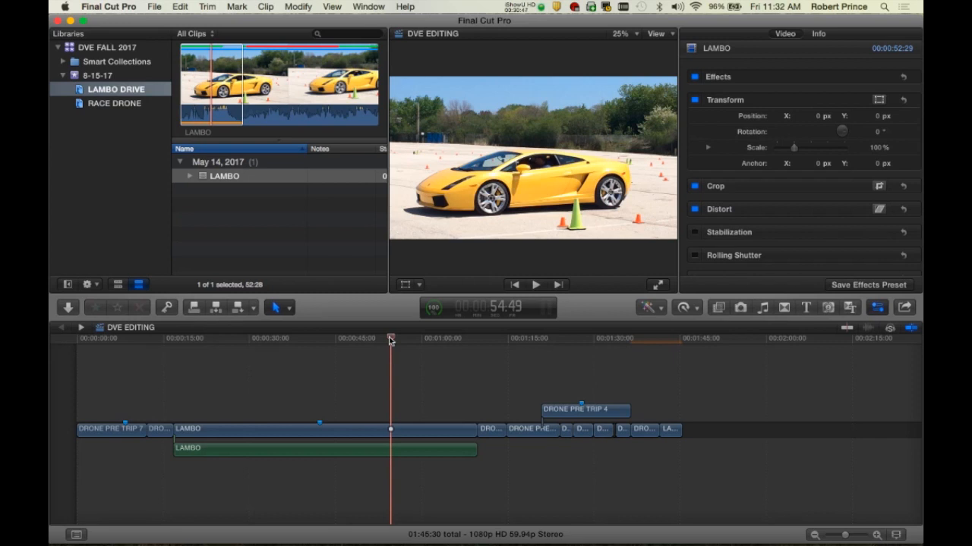
click(76, 535)
scroll(107, 417, down, 3)
scroll(107, 423, up, 3)
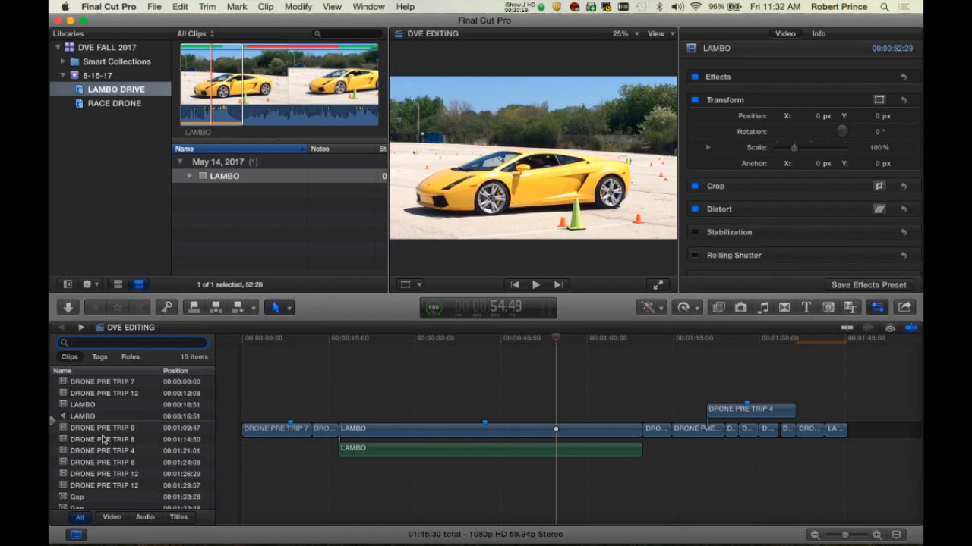
click(63, 441)
click(65, 452)
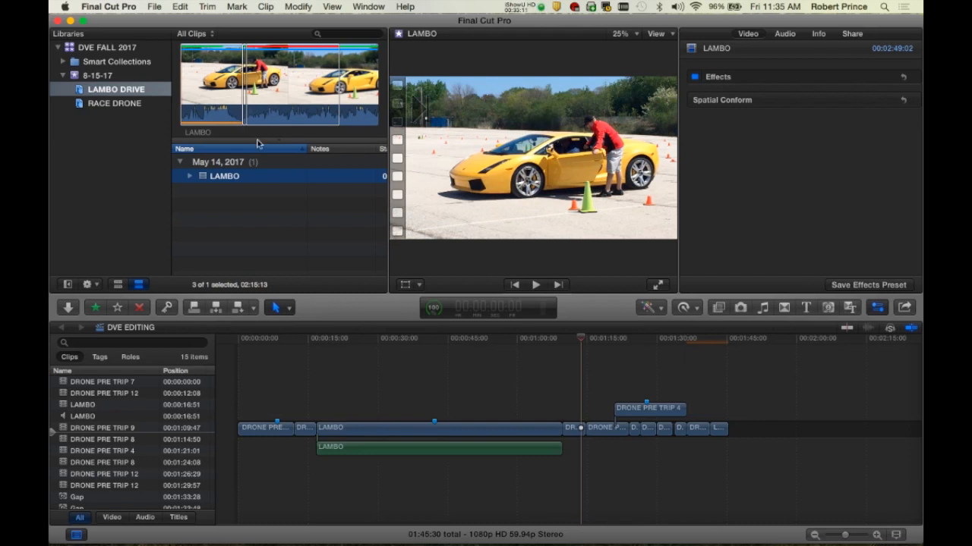
Clear the clip selection in the browser and place the timeline playhead at 51:27 in the LAMBO clip.
click(286, 232)
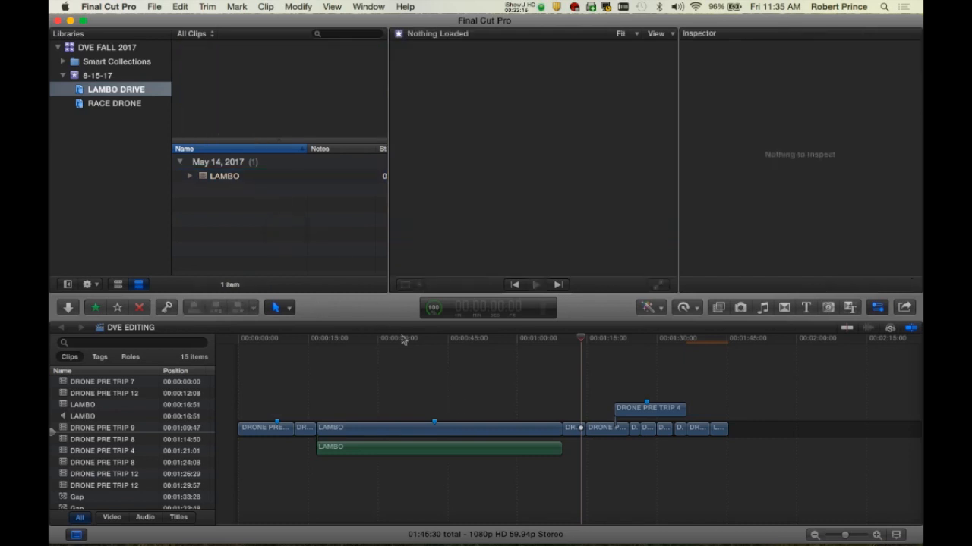
click(405, 340)
click(476, 342)
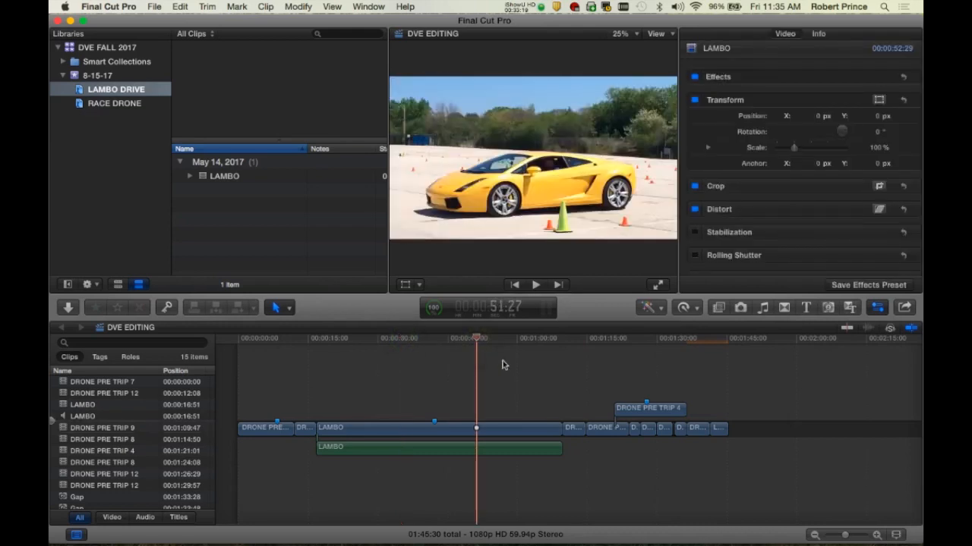
Select the DRONE PRE TRIP 9 clip following LAMBO in the timeline and reveal its source clip in the browser.
click(570, 429)
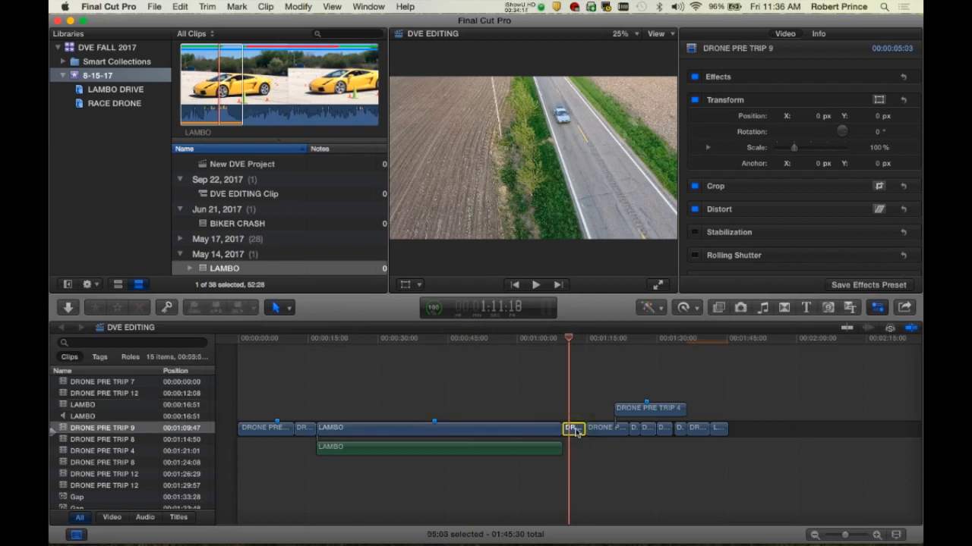
right_click(575, 430)
click(622, 532)
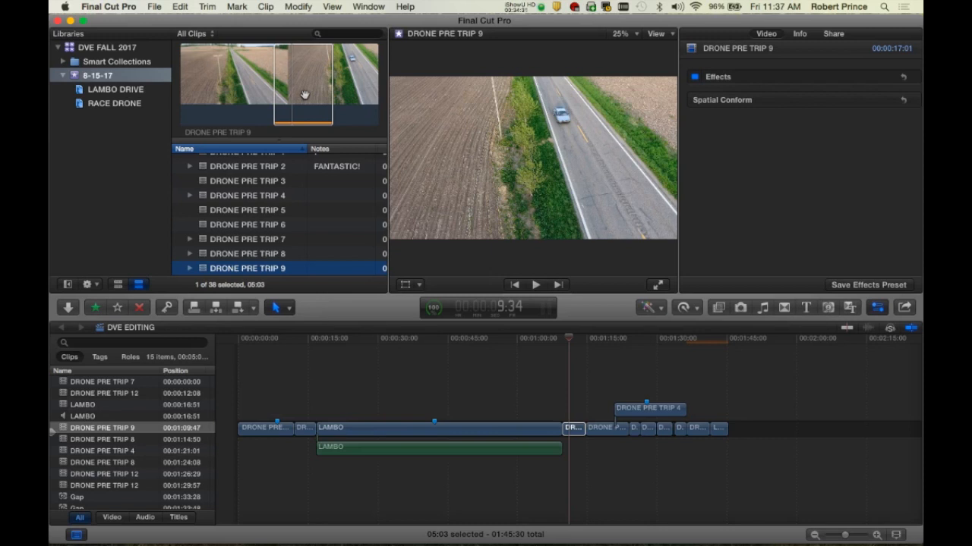
Park the playhead at 1:12:45 in DRONE PRE TRIP 9, reveal the matching source frame and check it in the browser filmstrip.
click(572, 340)
click(575, 343)
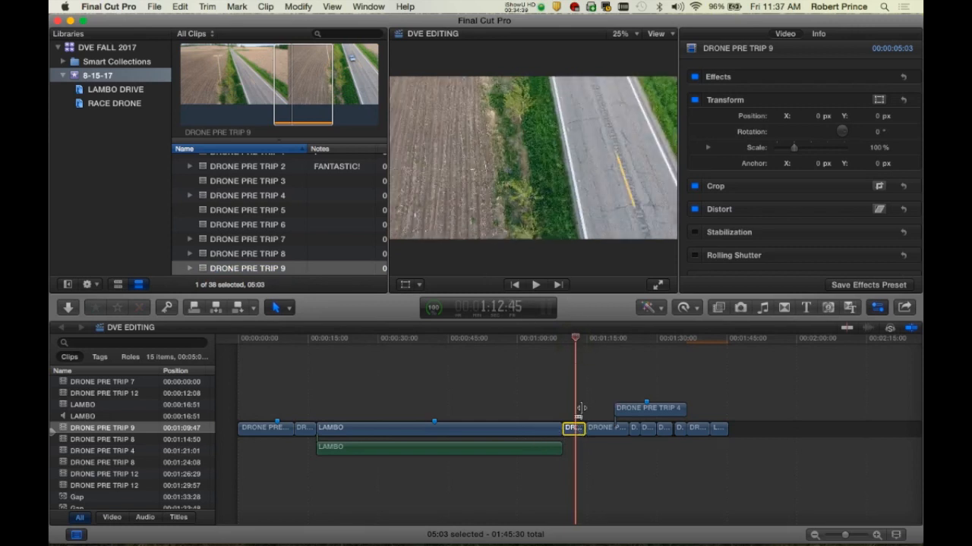
right_click(575, 432)
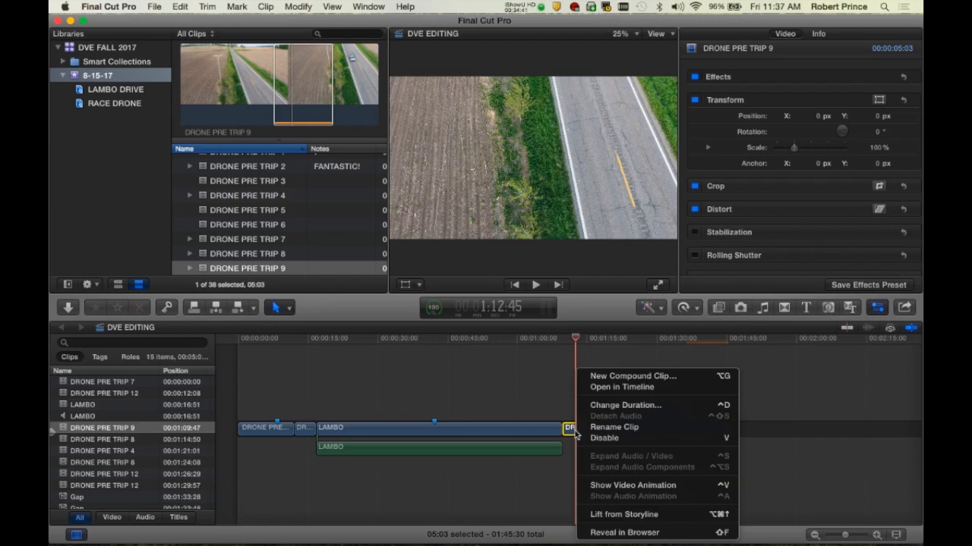
click(630, 535)
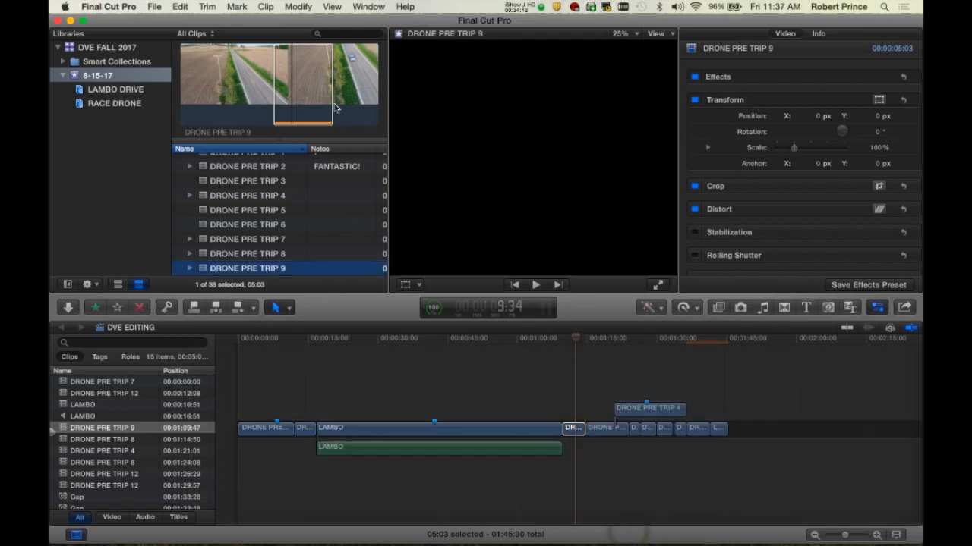
click(314, 92)
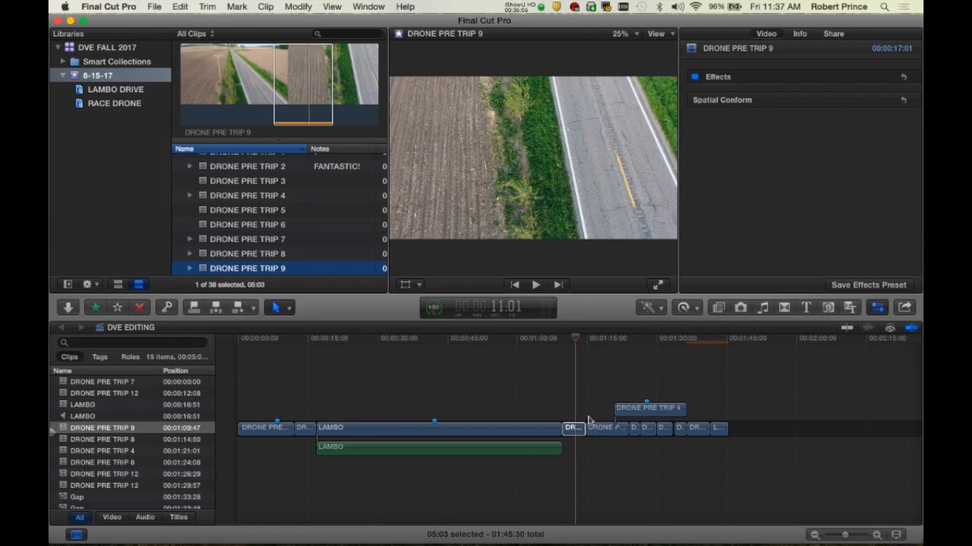
Park the playhead at 56:56 in the LAMBO video clip and reveal its matching source frame in the browser.
click(563, 340)
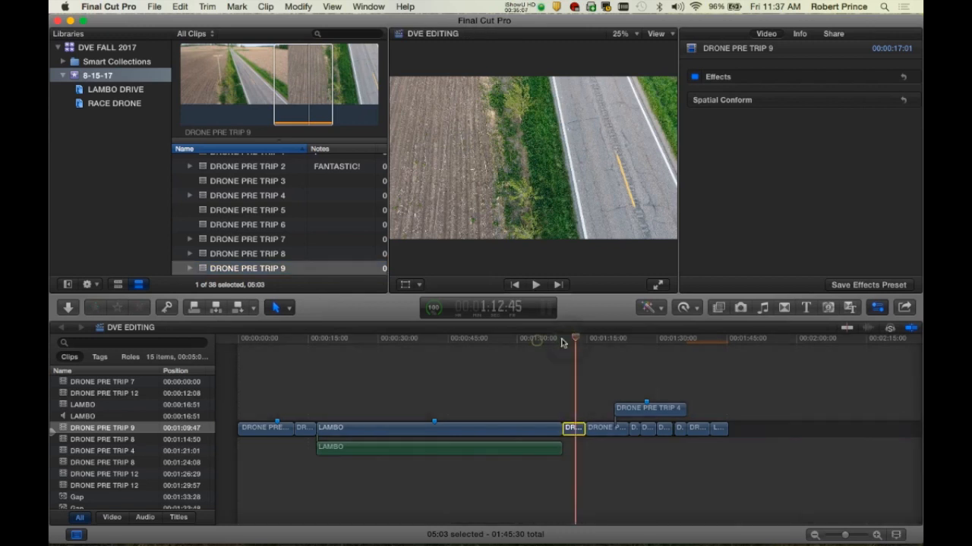
click(537, 340)
click(502, 340)
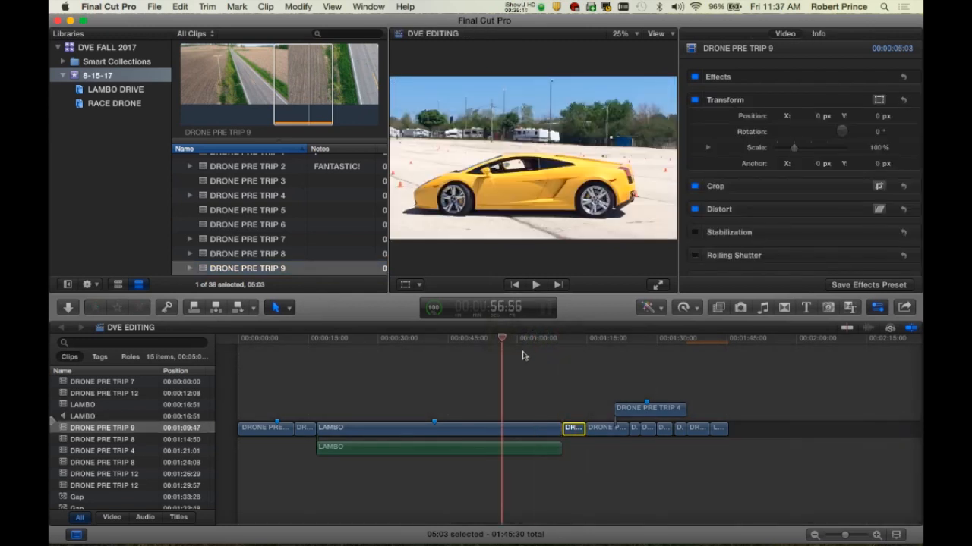
click(507, 429)
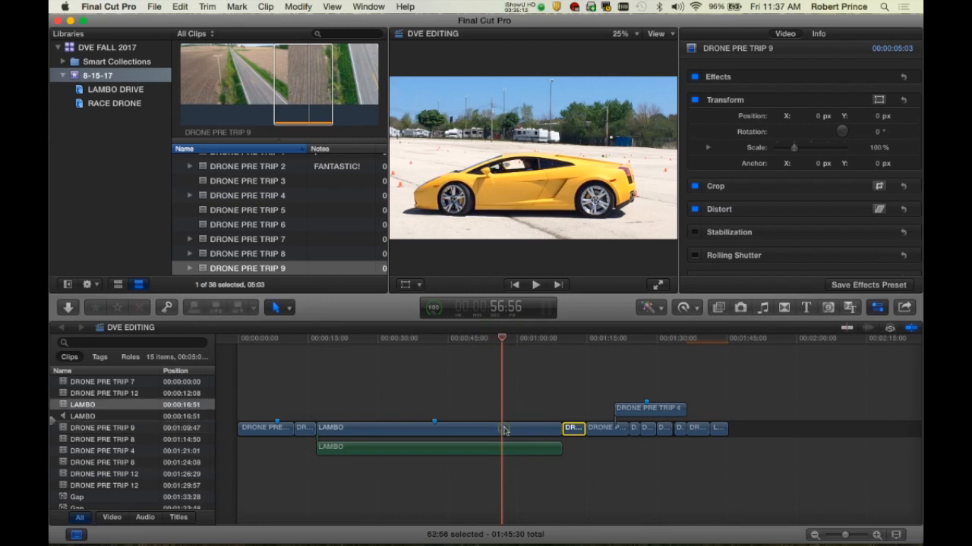
right_click(516, 434)
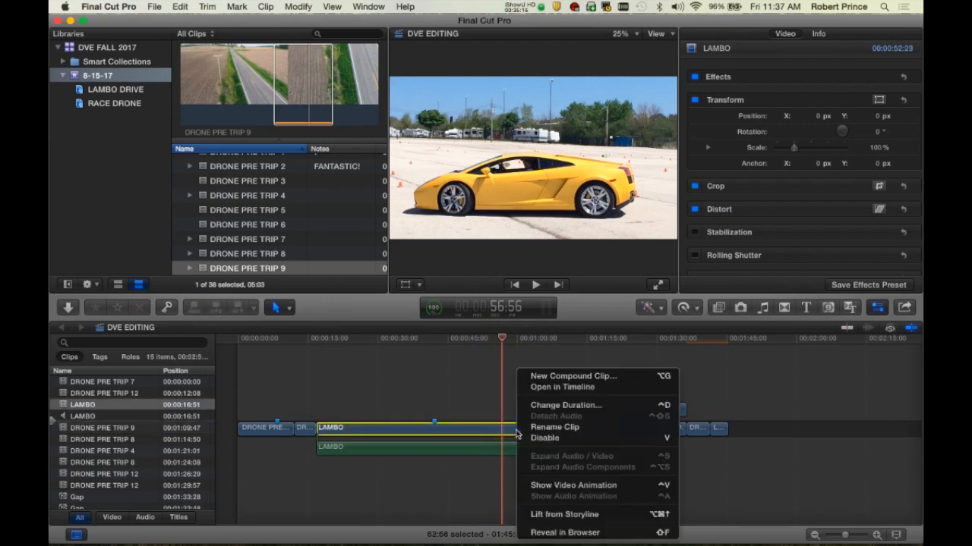
click(564, 531)
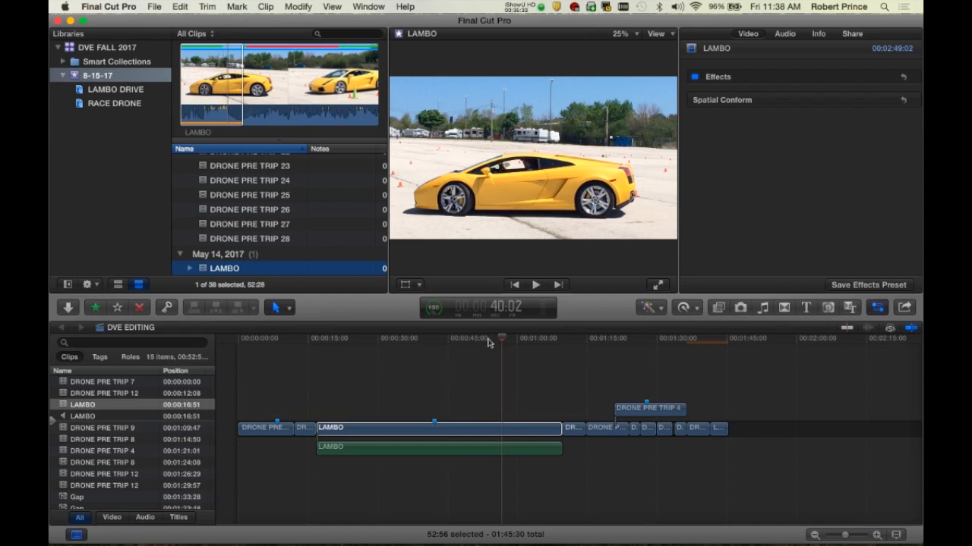
Copy the timeline clip DRONE PRE TRIP 9, try pasting the duplicate right after it at 1:14:50, and undo the paste.
click(574, 428)
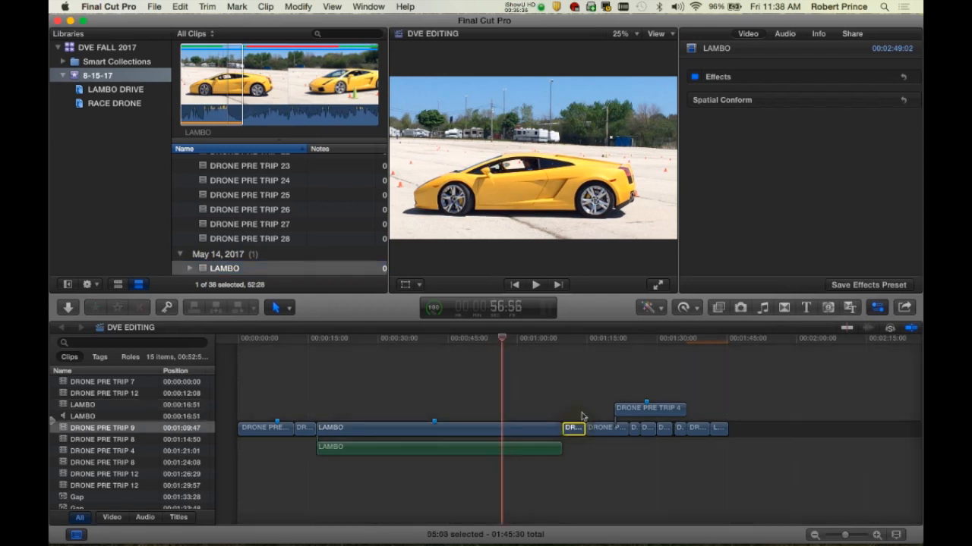
click(571, 339)
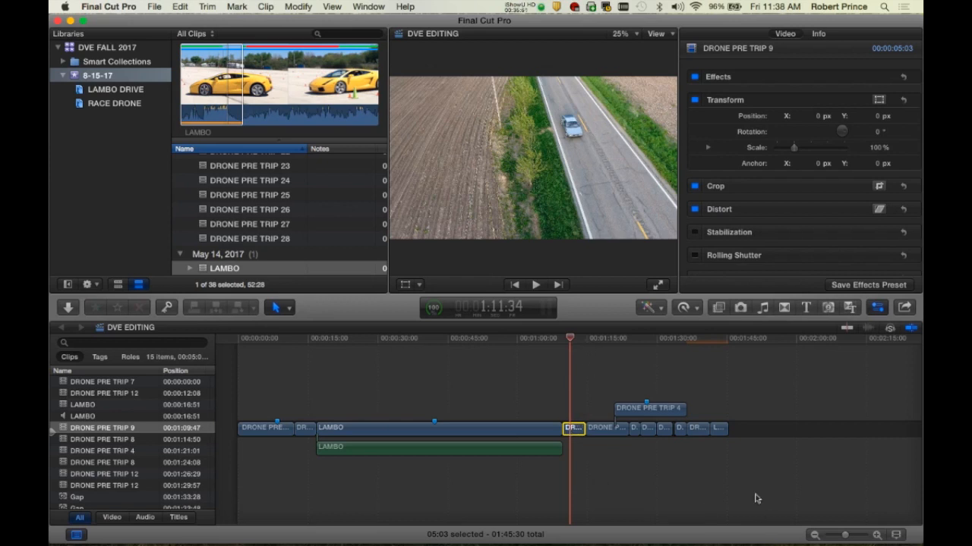
key(super+equal)
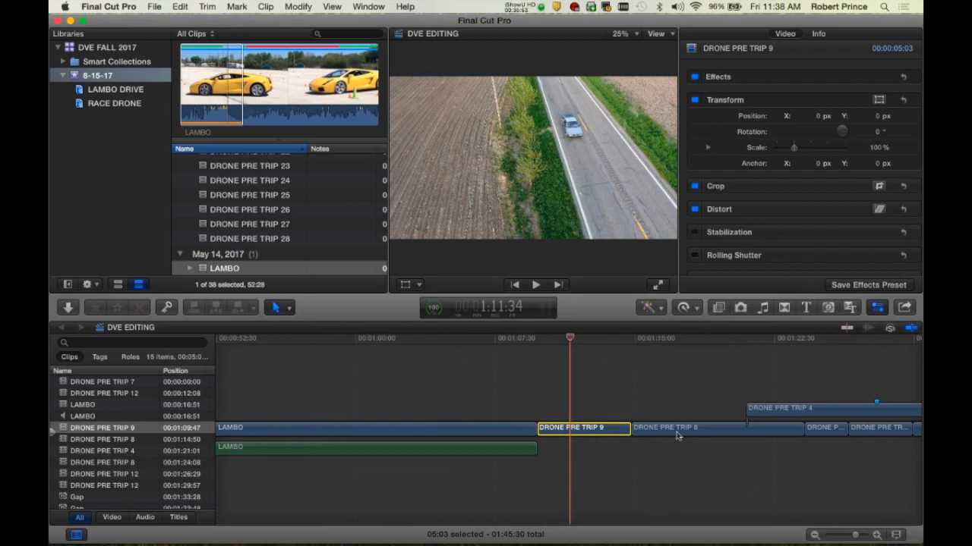
click(630, 339)
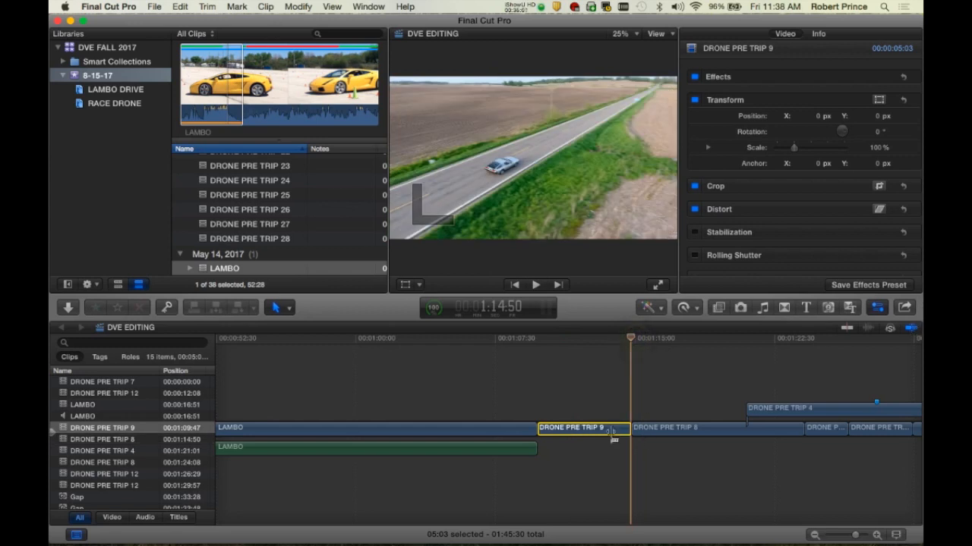
key(super+v)
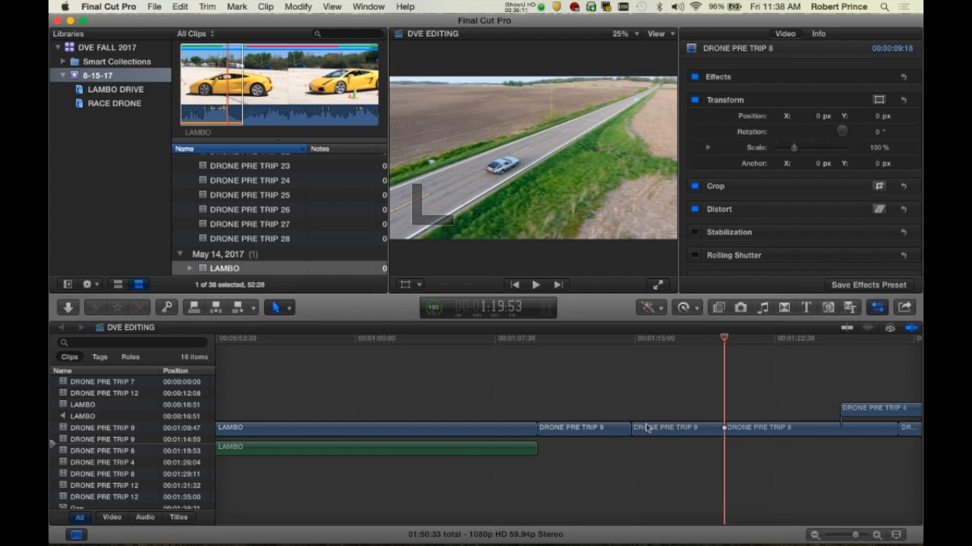
key(super+z)
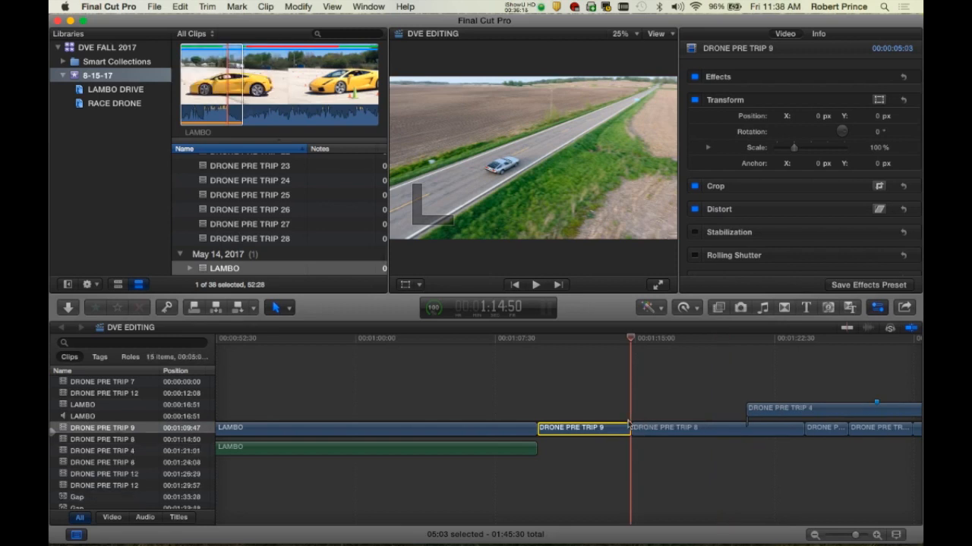
Cut DRONE PRE TRIP 9 from the storyline and try pasting it after DRONE PRE TRIP 8 at 1:19:05.
key(Delete)
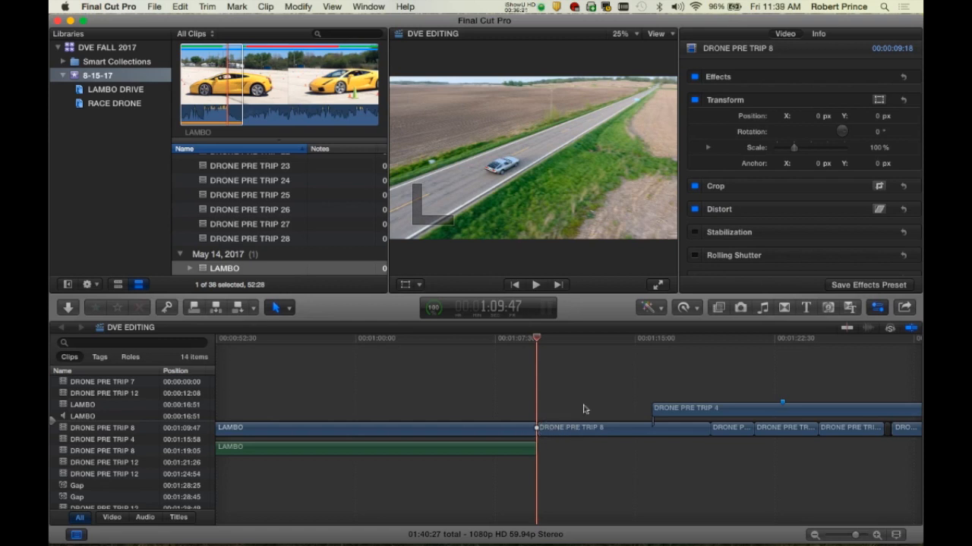
click(710, 338)
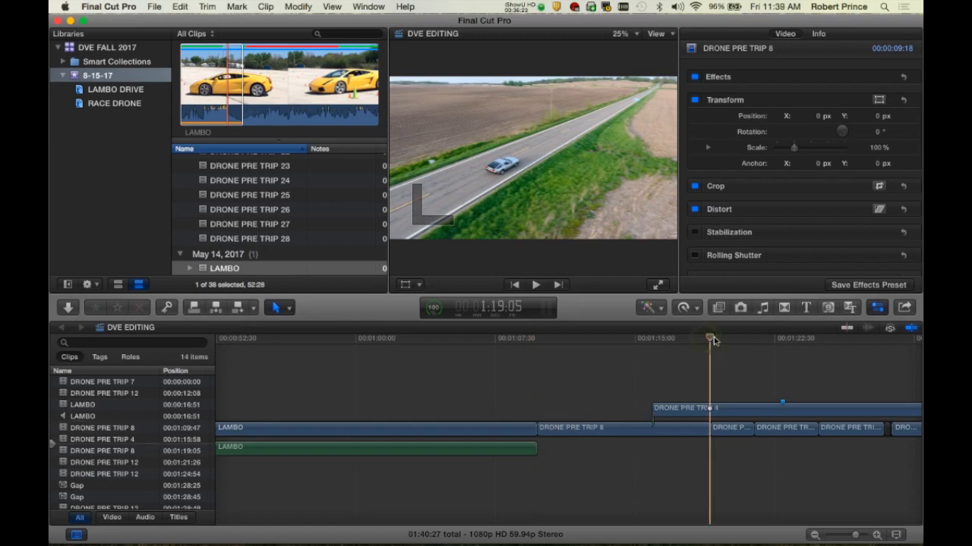
key(w)
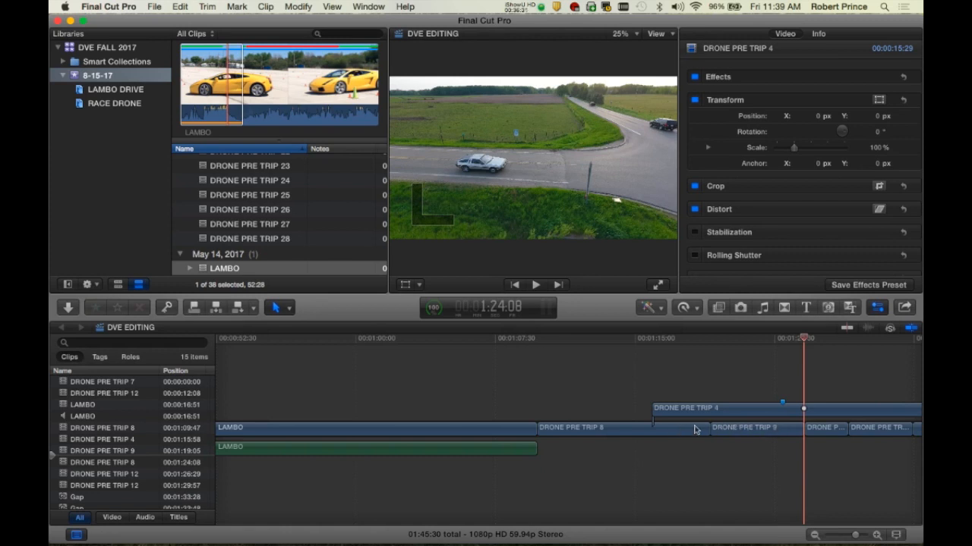
Undo the paste at 1:19:05 and insert DRONE PRE TRIP 9 back right after LAMBO at 1:09:47.
key(super+z)
click(537, 340)
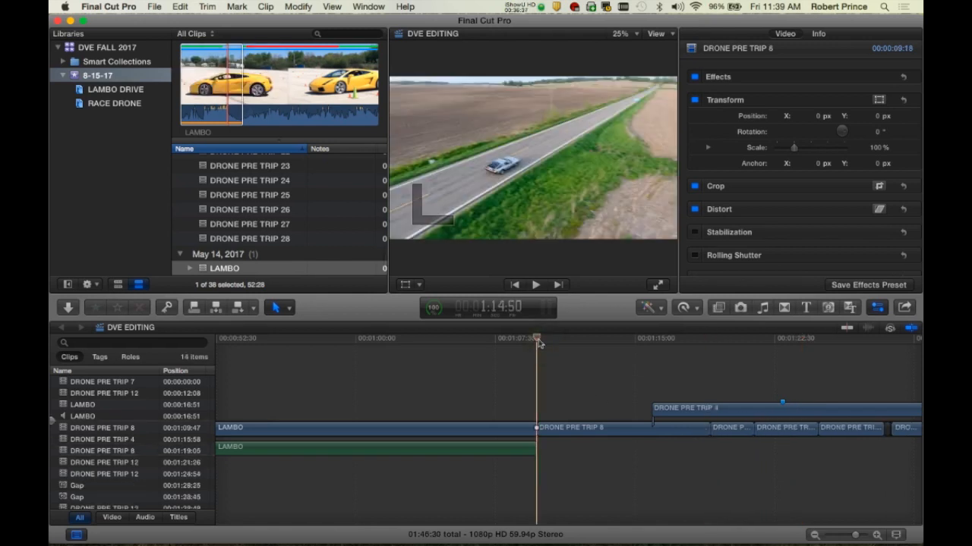
key(w)
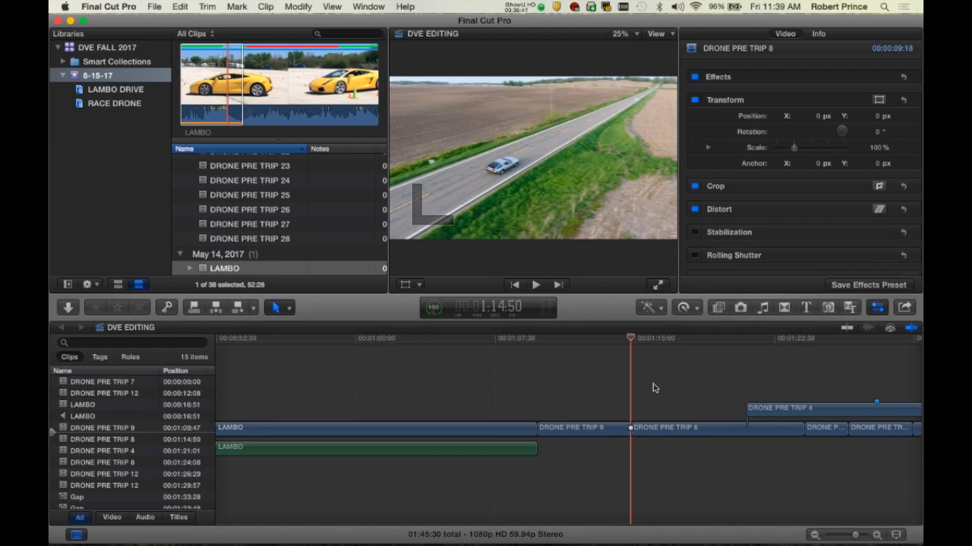
Cut DRONE PRE TRIP 9 and paste it as a connected clip above DRONE PRE TRIP 8 at 1:09:47, checking its frames.
click(586, 429)
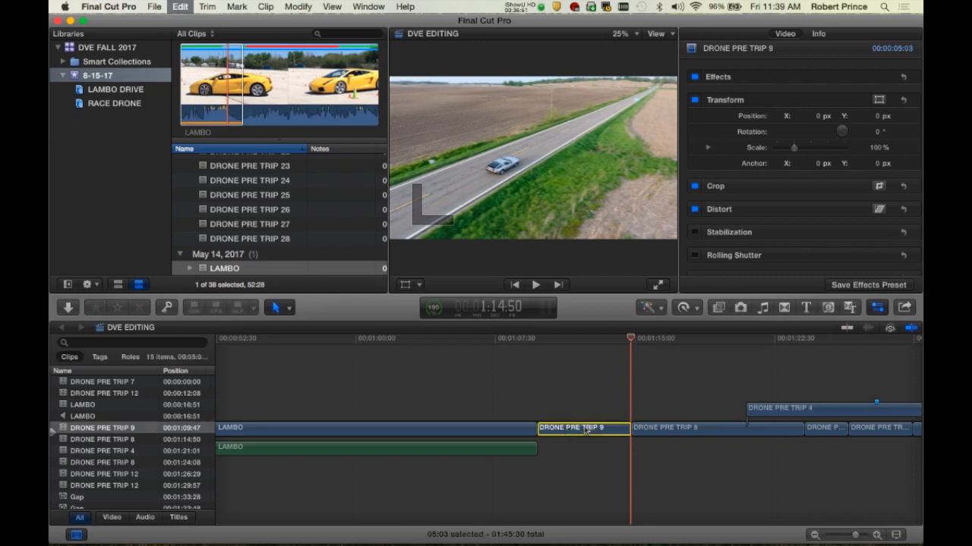
key(Delete)
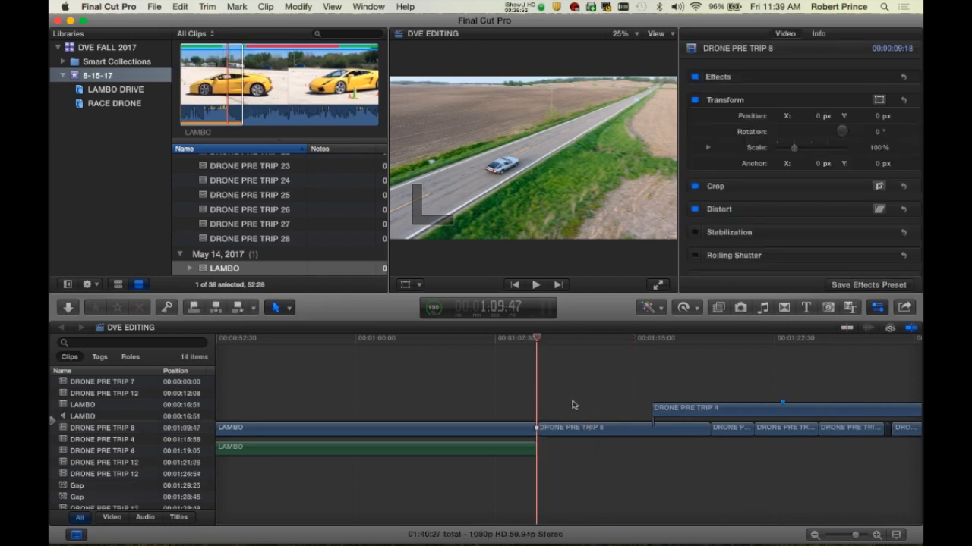
key(alt+v)
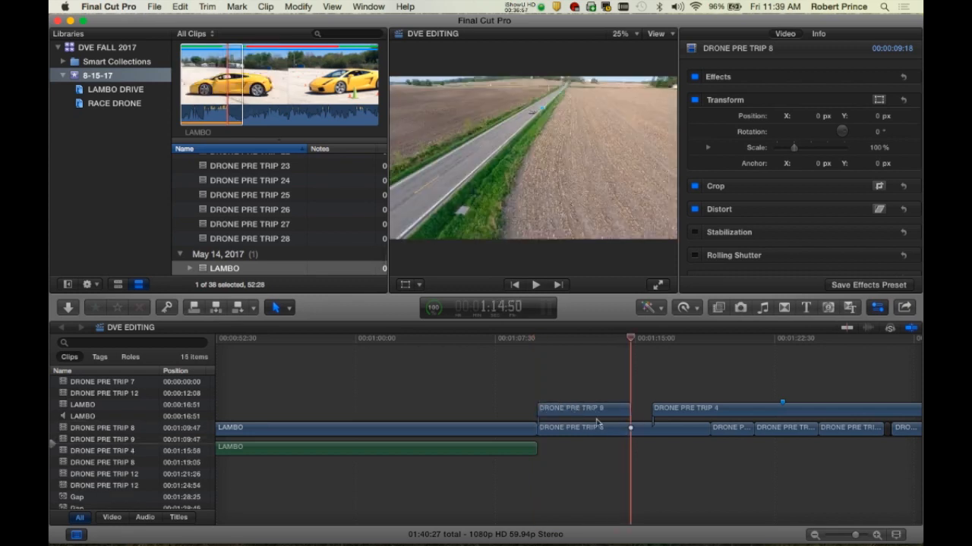
click(579, 339)
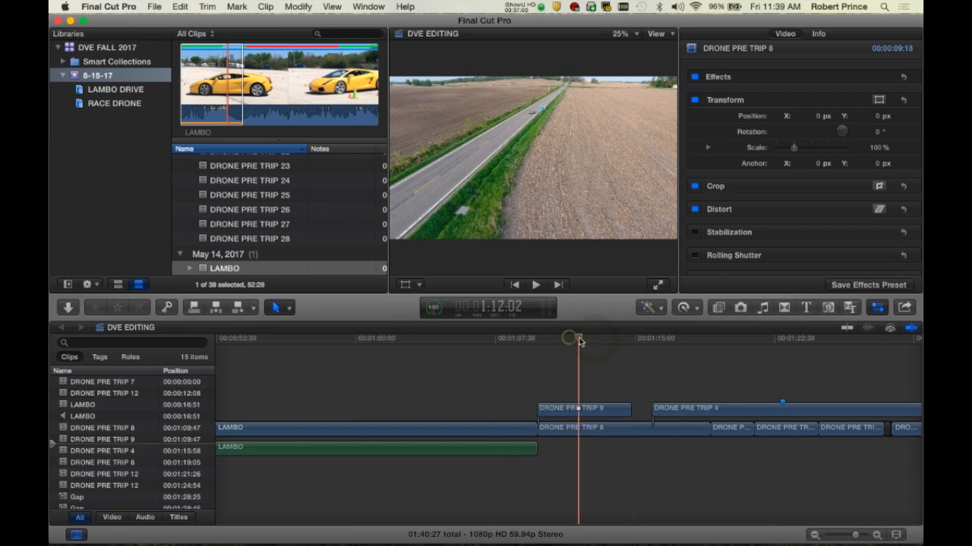
click(599, 340)
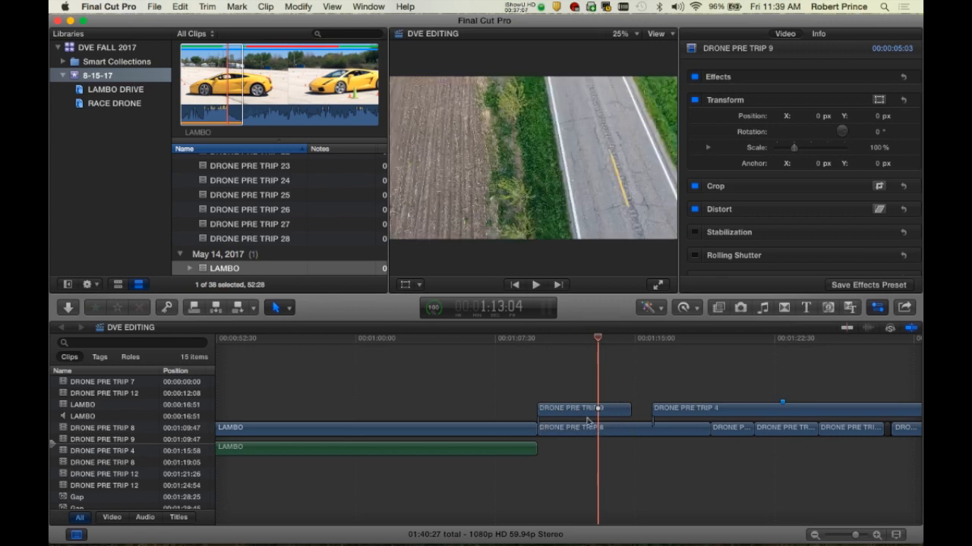
Paste another DRONE PRE TRIP 9 as a connected clip above LAMBO at 1:01:23 and check a frame inside it.
click(381, 338)
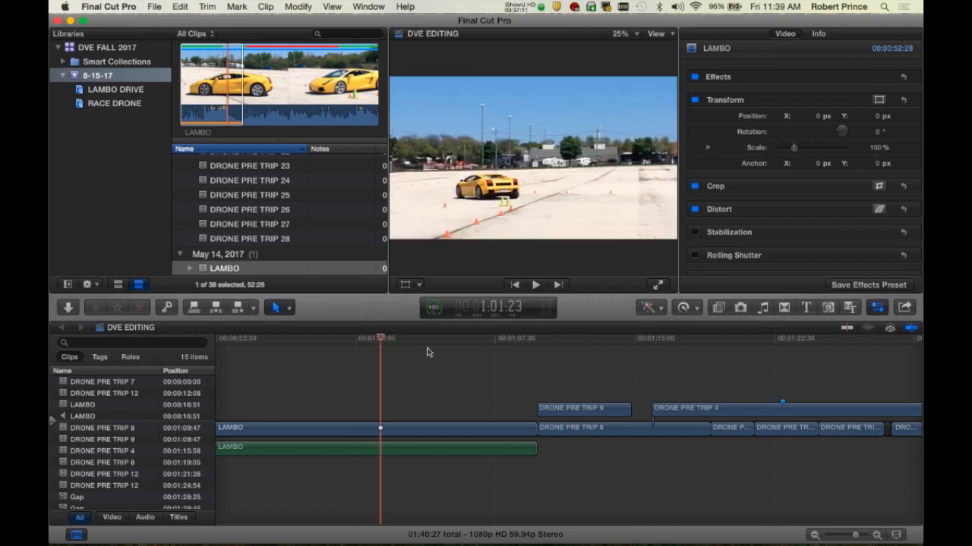
key(super+v)
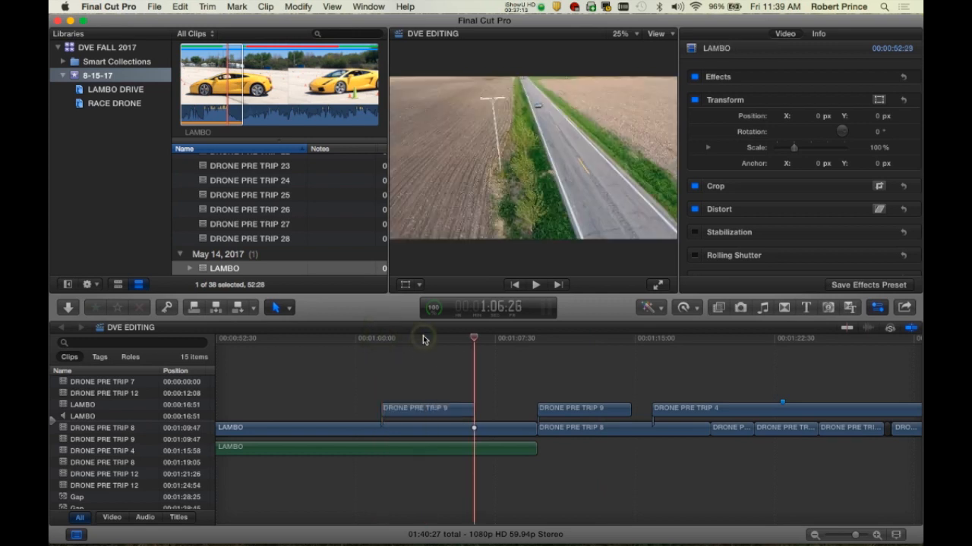
click(423, 338)
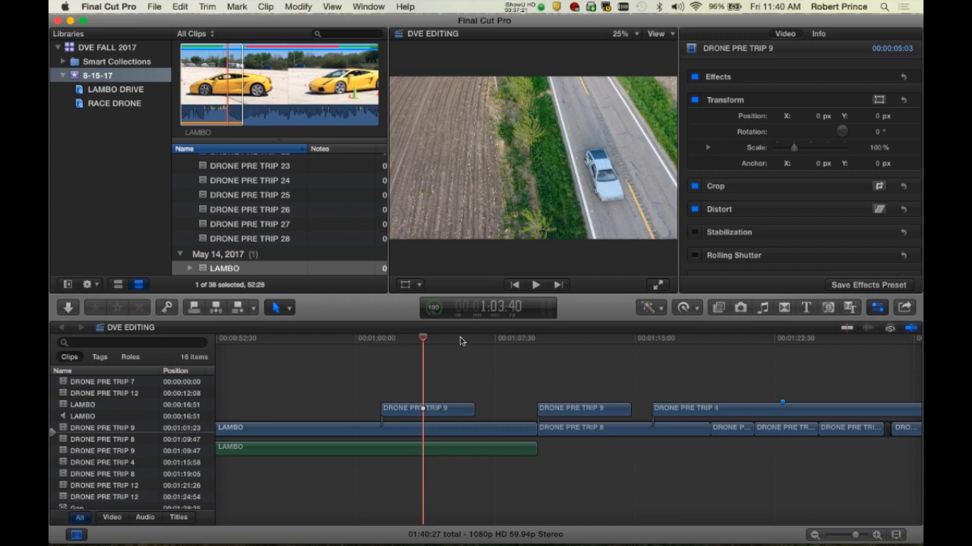
Check frames between and inside the two connected DRONE PRE TRIP 9 clips, parking the playhead at 1:12:17.
click(447, 337)
click(514, 337)
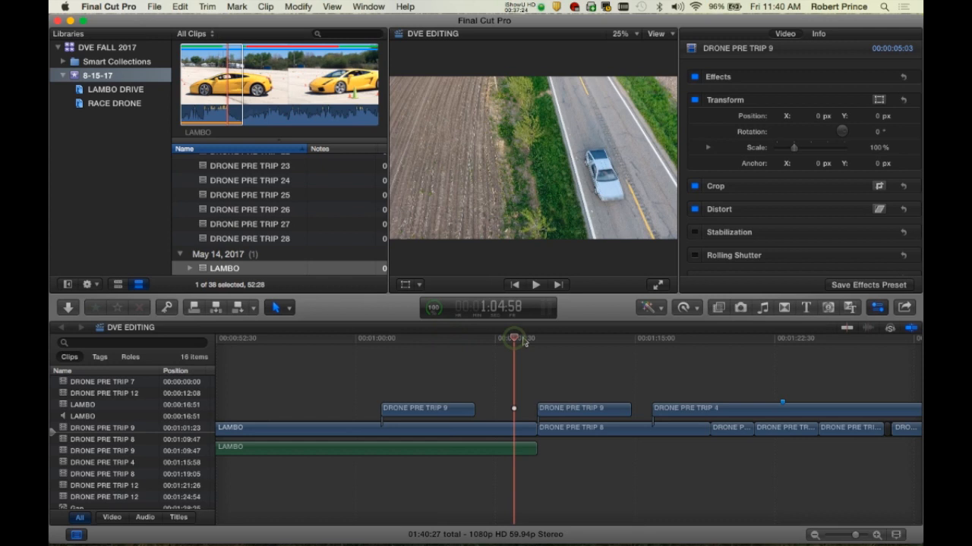
click(570, 339)
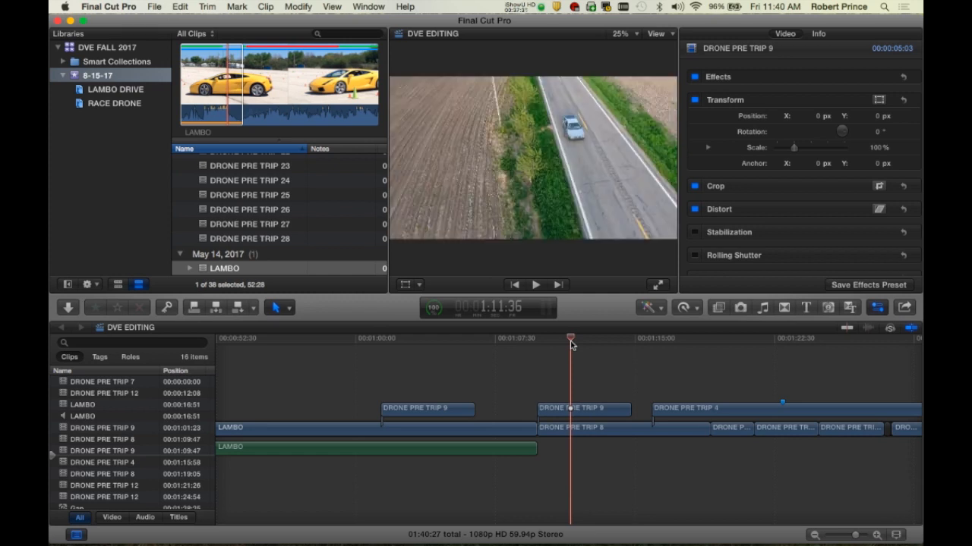
click(583, 338)
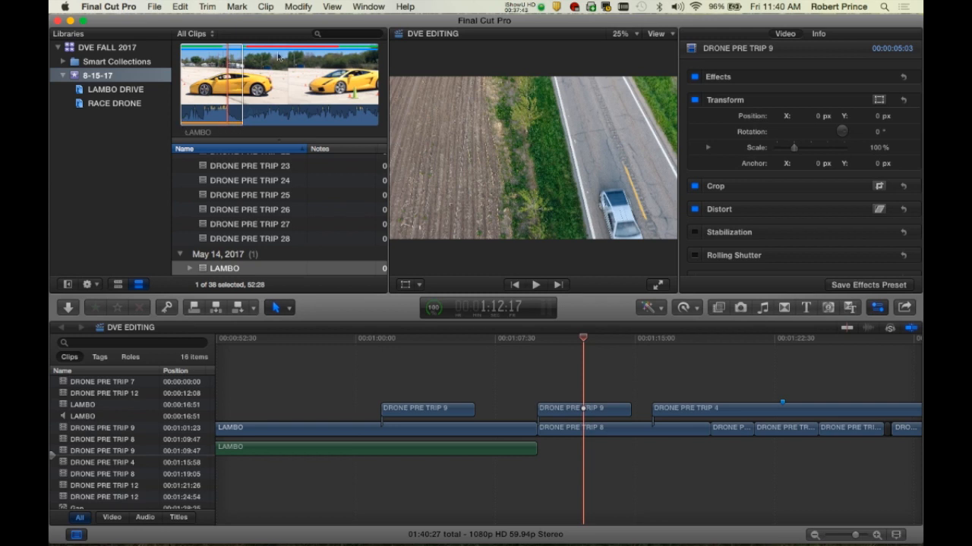
Hide the used media ranges on the browser clips and show them again.
click(331, 6)
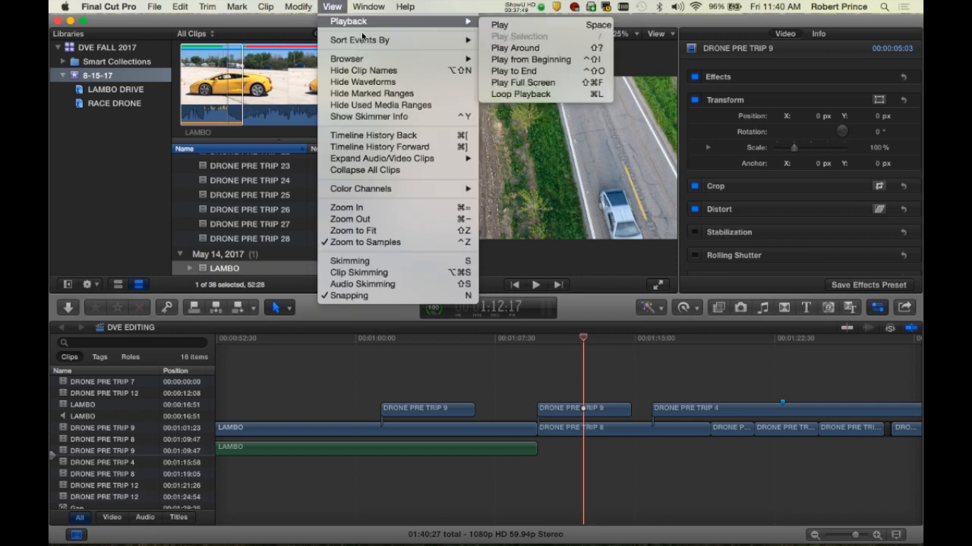
click(356, 108)
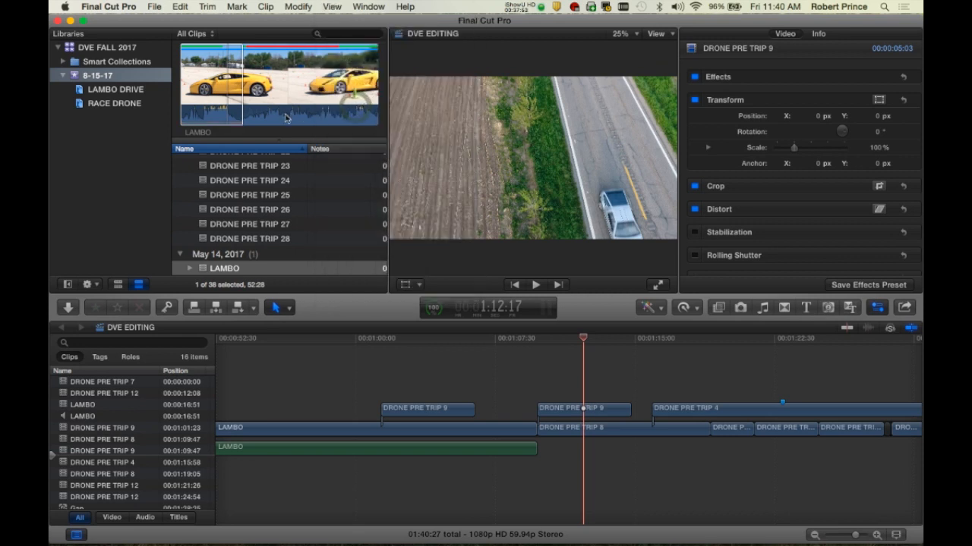
click(330, 7)
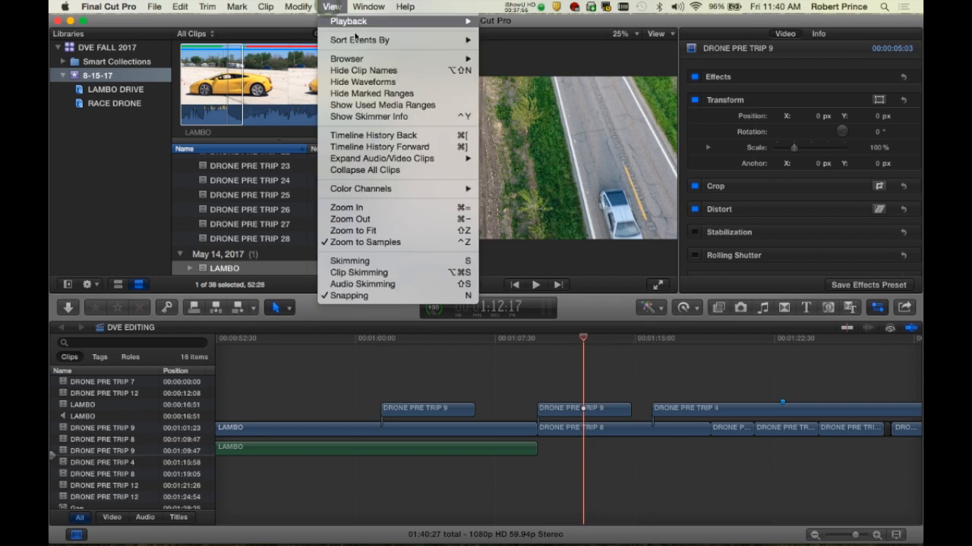
click(357, 107)
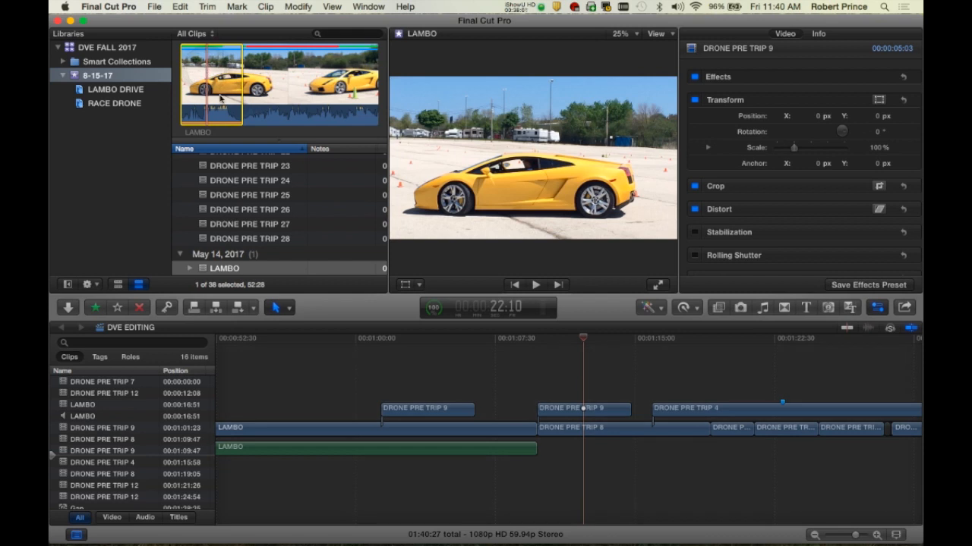
Hide the audio waveforms on the LAMBO clip's filmstrip in the browser.
click(206, 70)
click(329, 6)
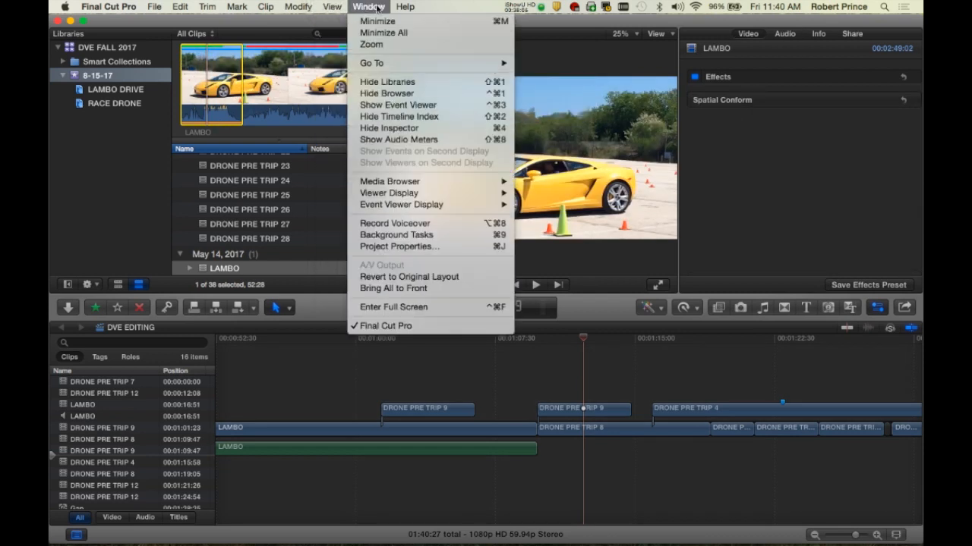
mouse_move(282, 4)
mouse_move(208, 8)
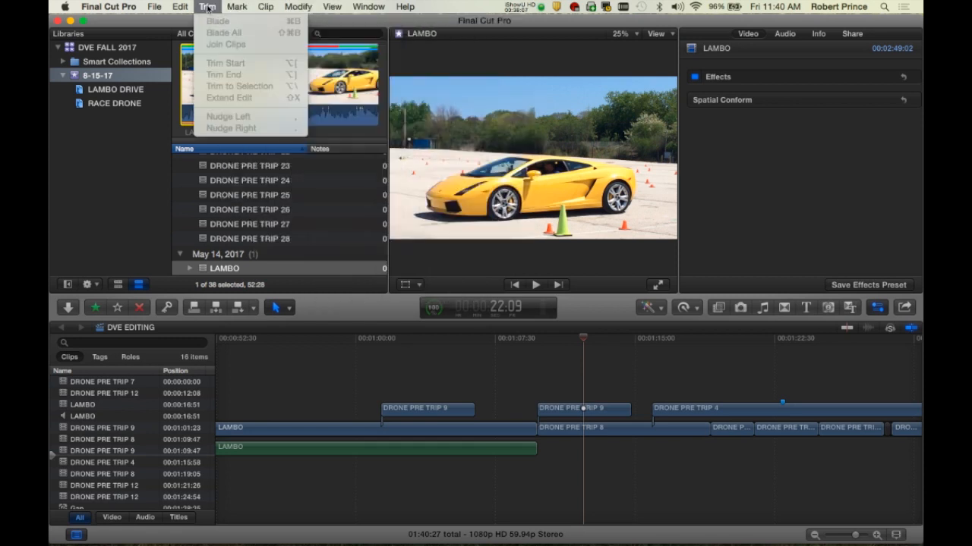
mouse_move(331, 6)
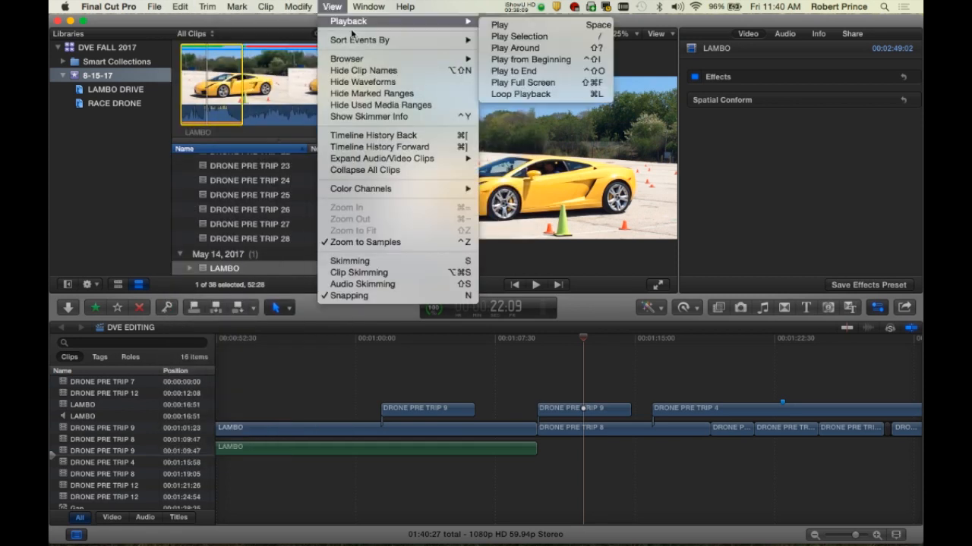
click(374, 87)
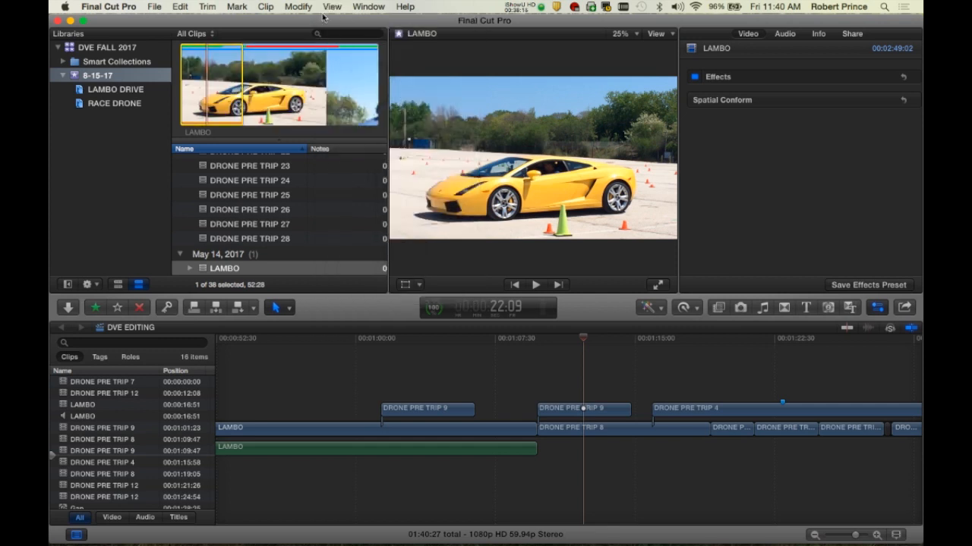
click(332, 6)
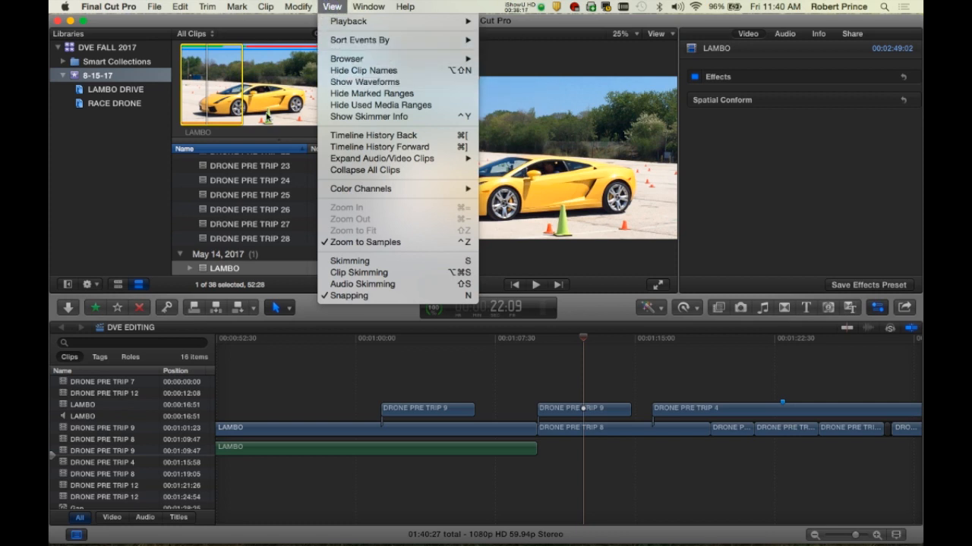
click(390, 106)
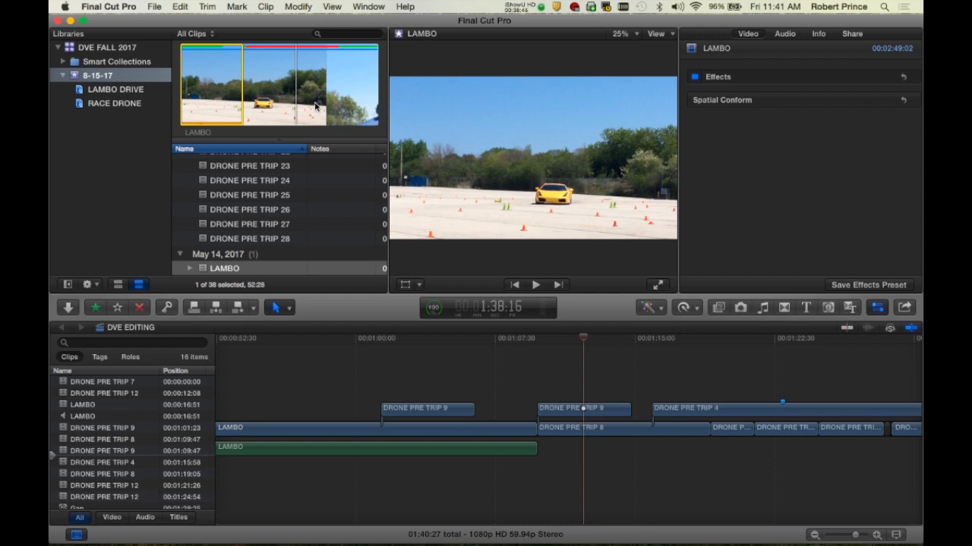
Start opening the DVE FALL 2017 library from a backup and set the restore point to Today at 10:53 AM.
click(154, 7)
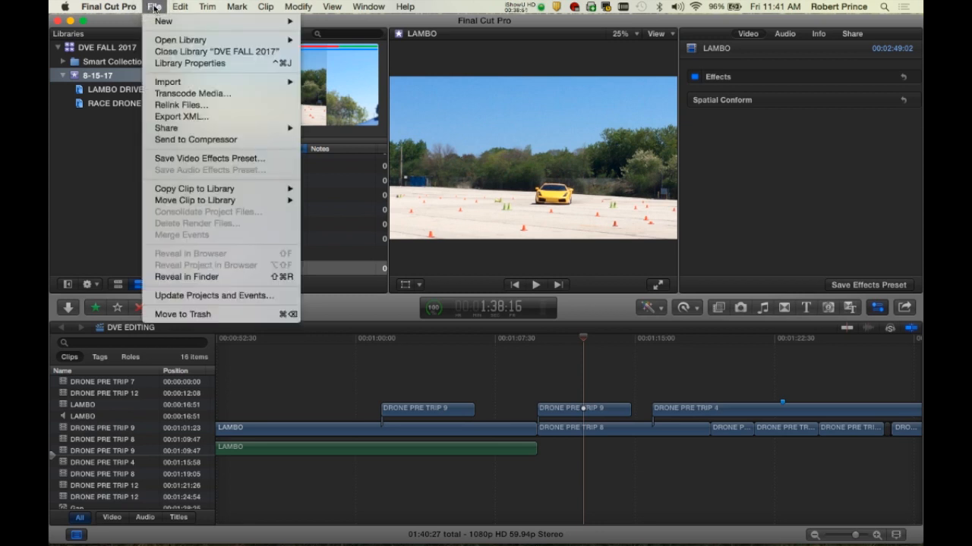
mouse_move(162, 44)
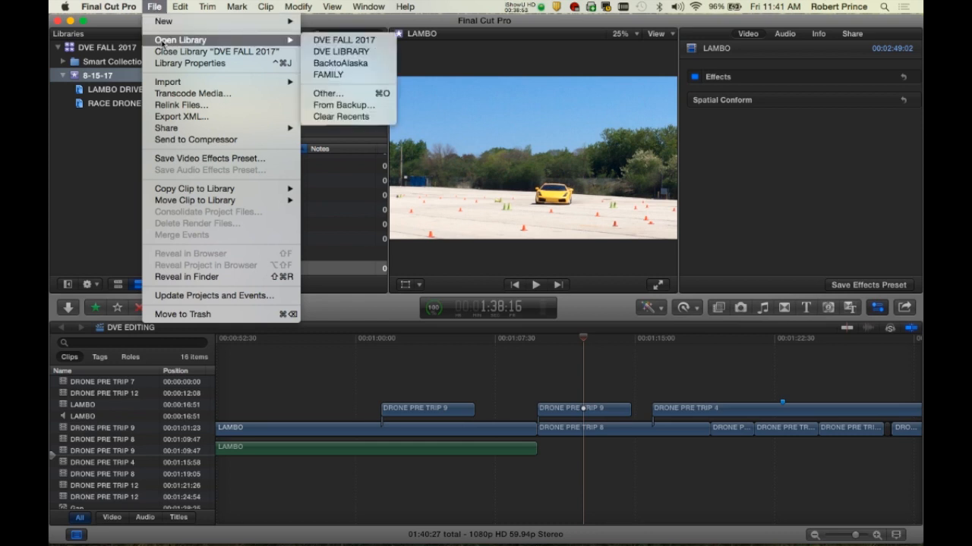
click(353, 108)
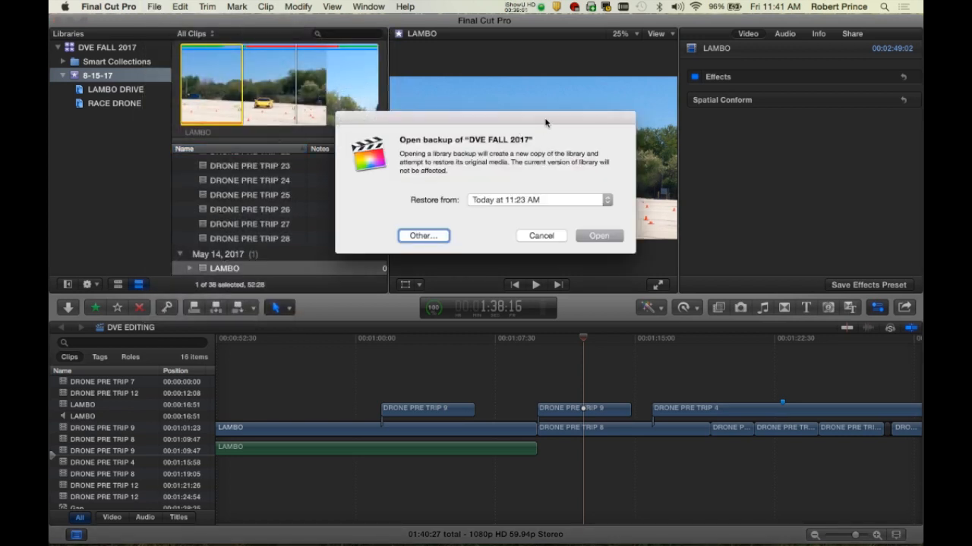
click(580, 200)
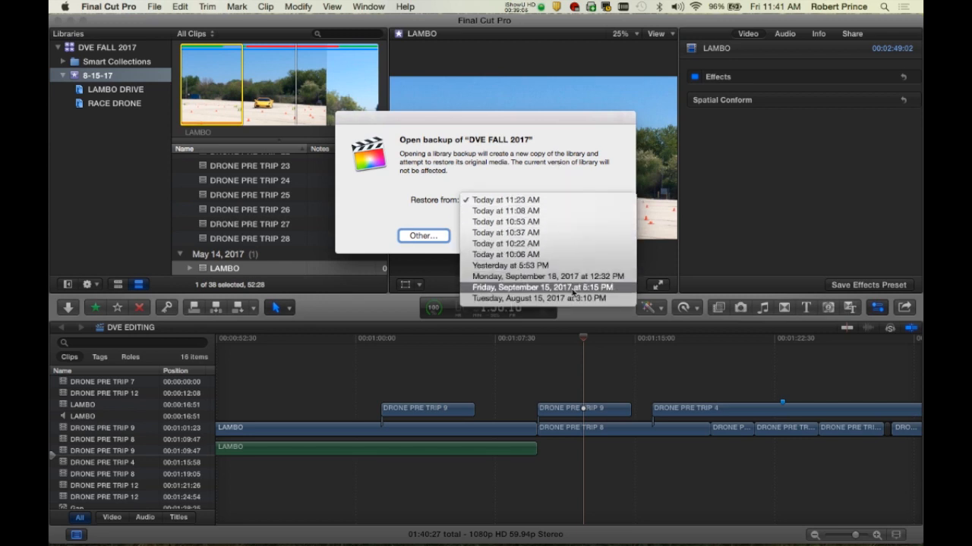
click(566, 172)
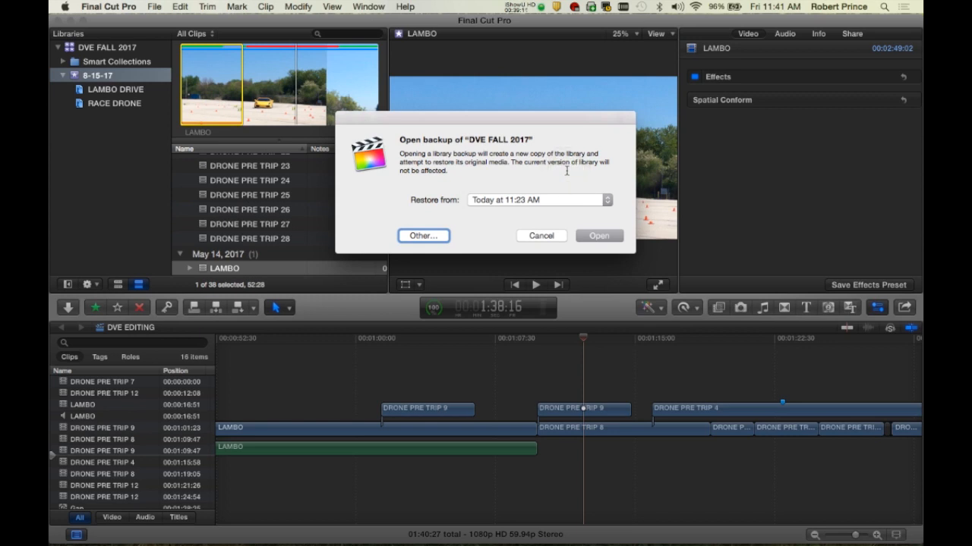
click(582, 200)
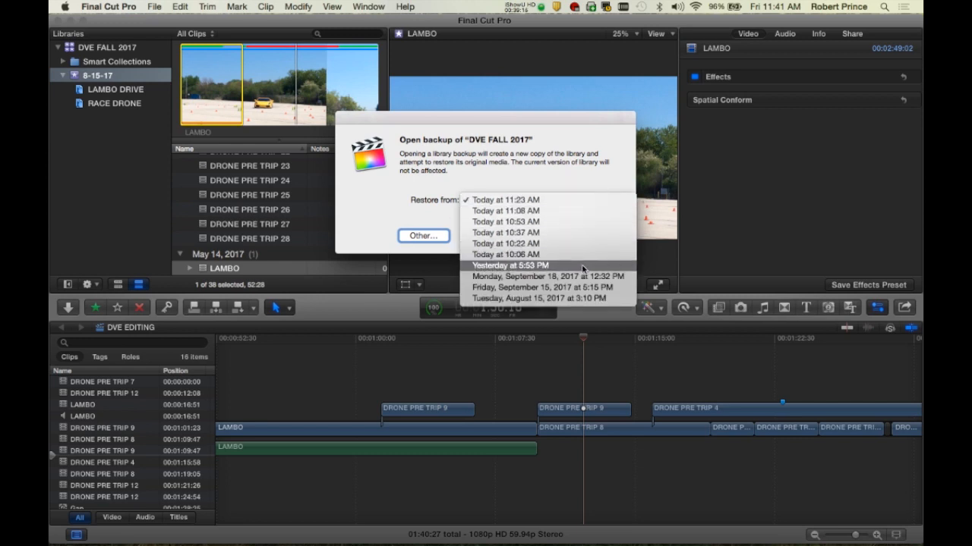
click(592, 223)
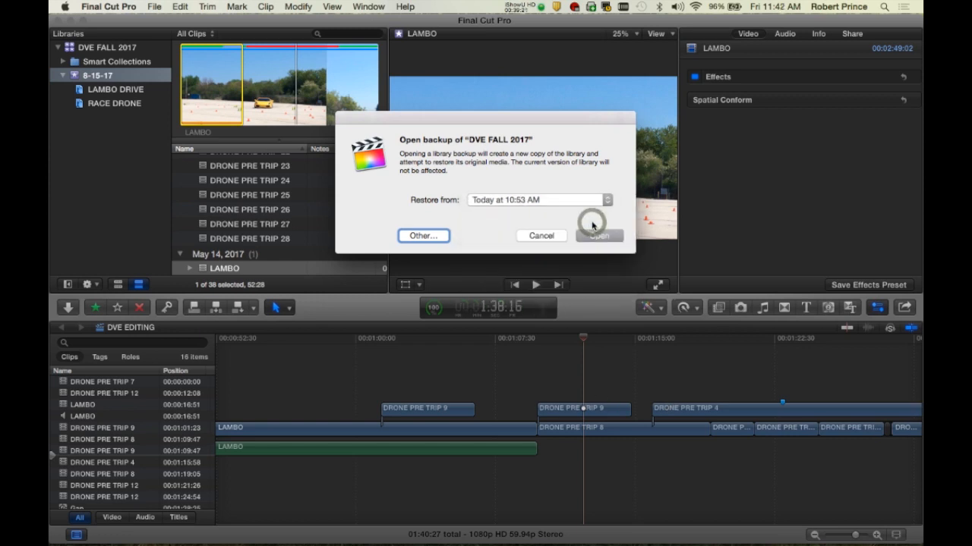
Examine the dates and times of the available DVE FALL 2017 backups, and cancel without opening one.
click(597, 199)
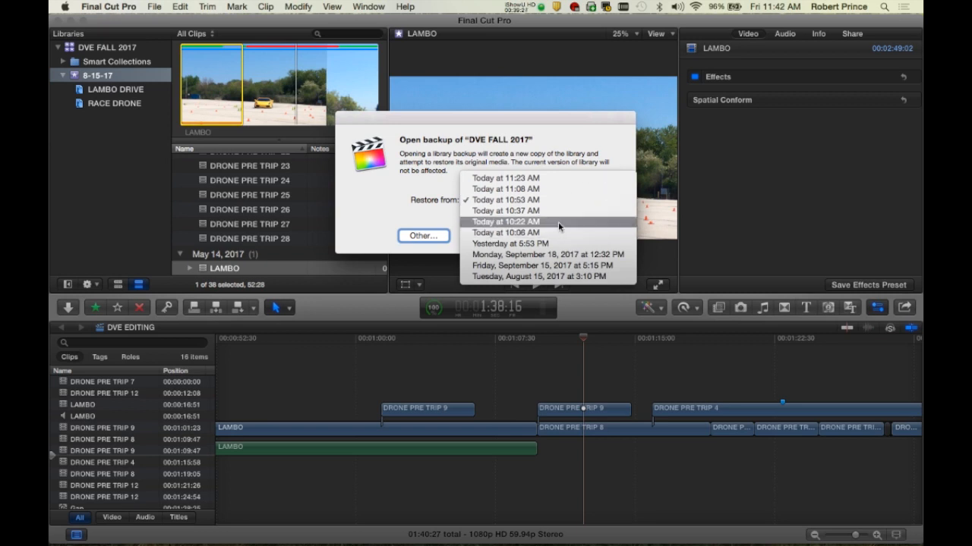
click(564, 147)
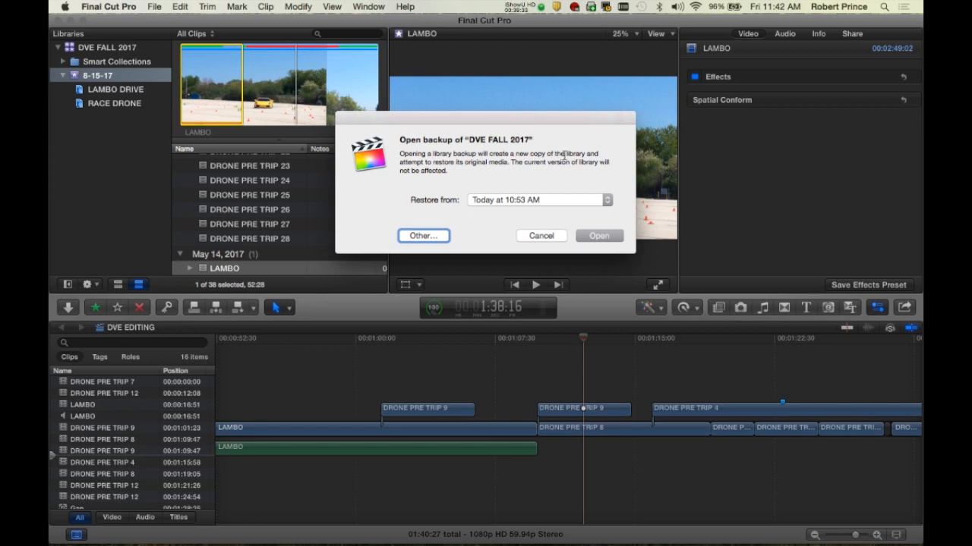
click(568, 199)
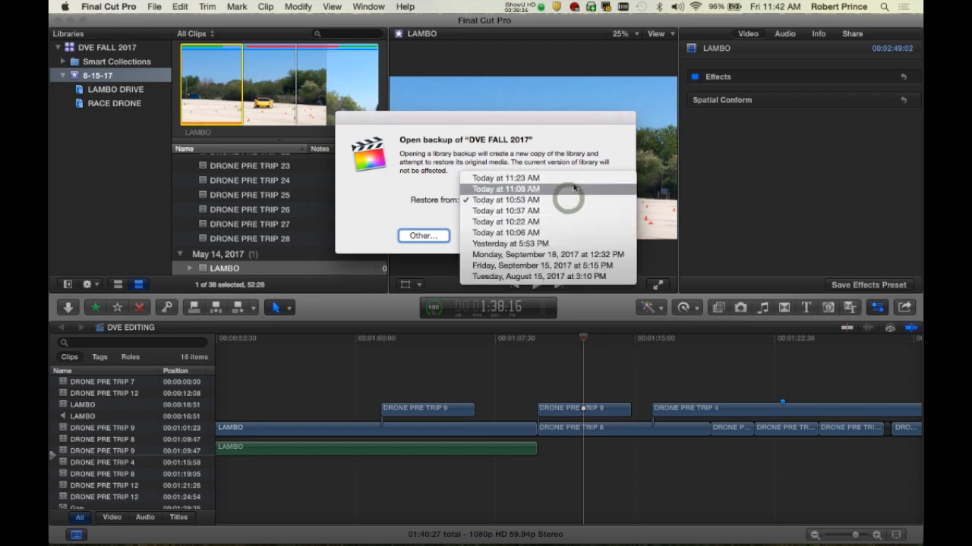
click(568, 160)
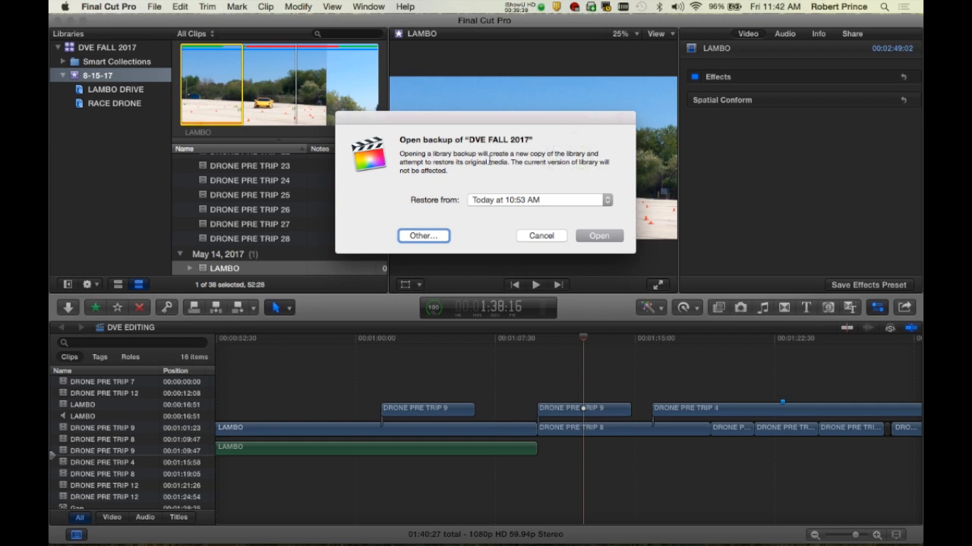
click(564, 201)
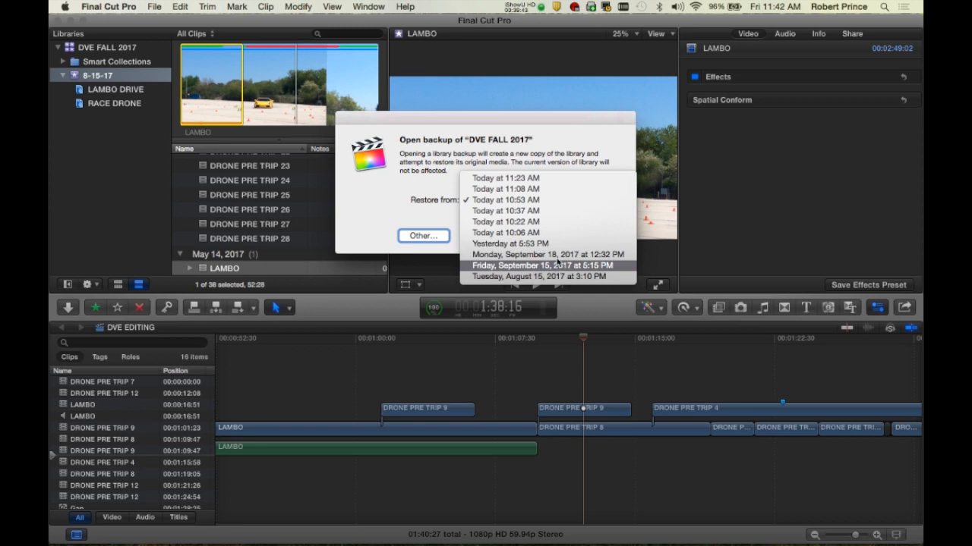
click(559, 160)
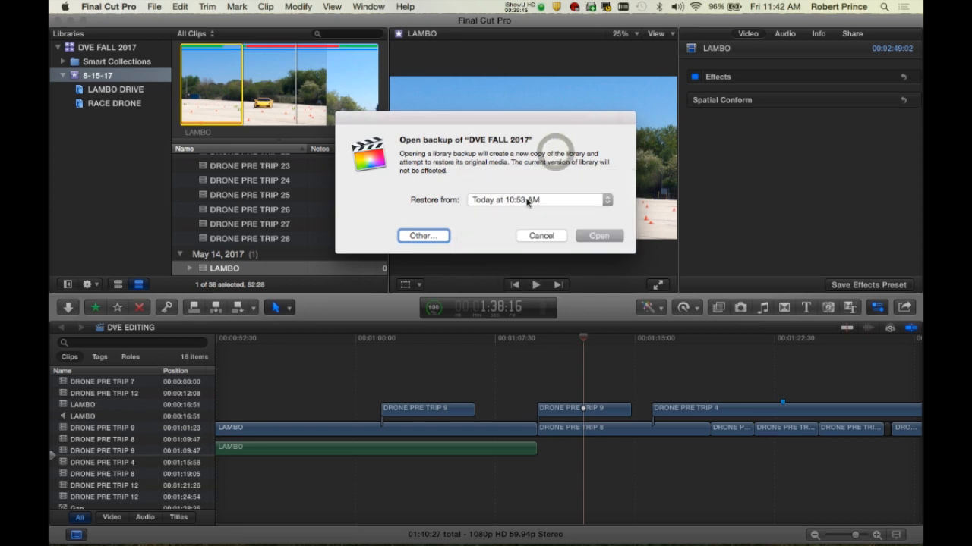
click(529, 201)
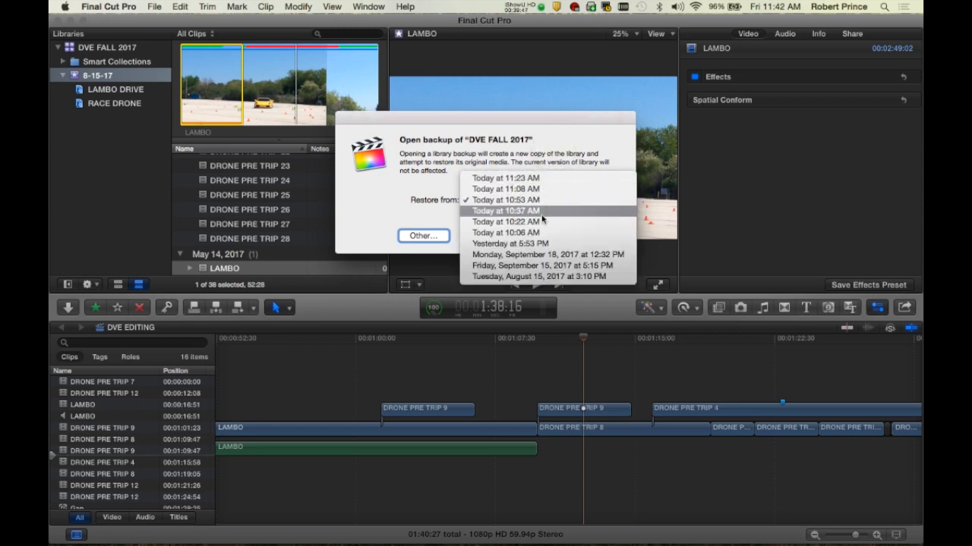
click(543, 146)
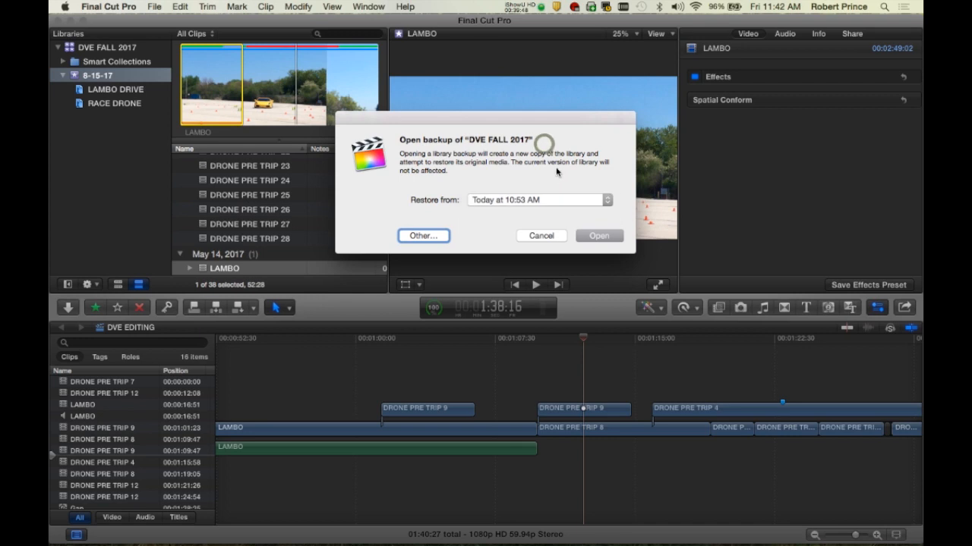
click(584, 202)
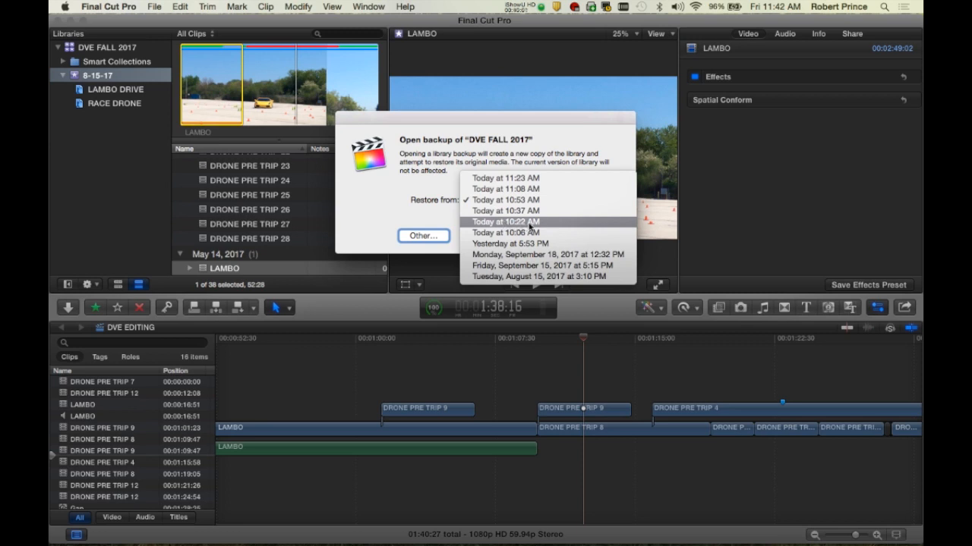
click(552, 143)
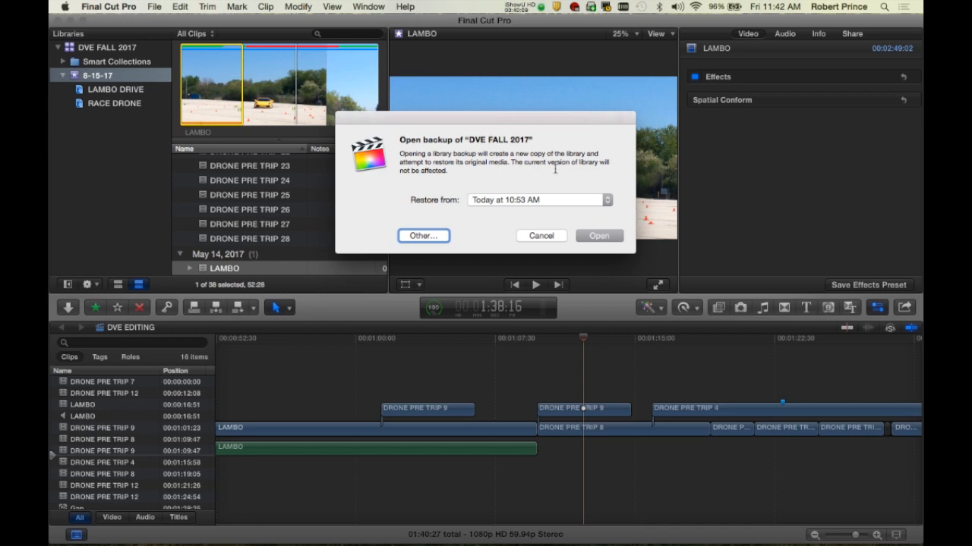
click(571, 200)
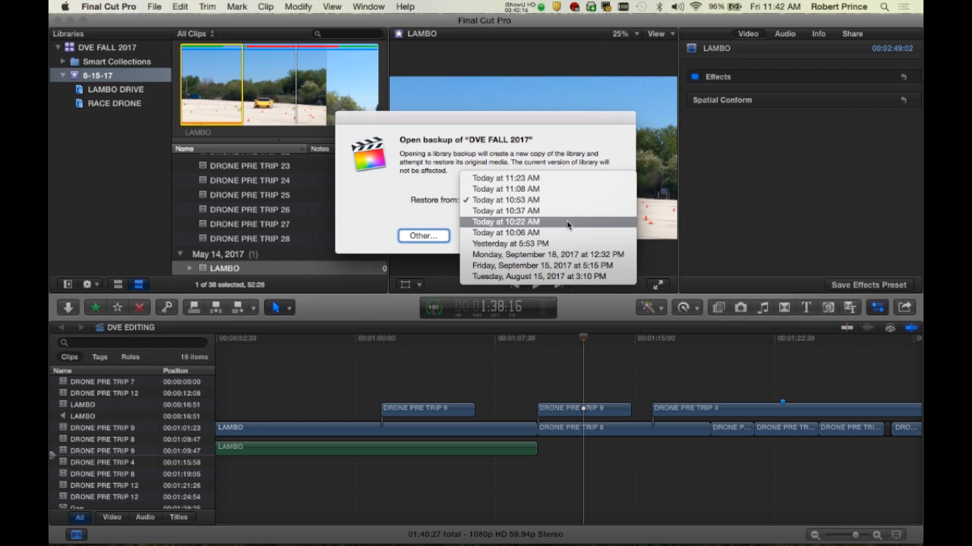
click(578, 153)
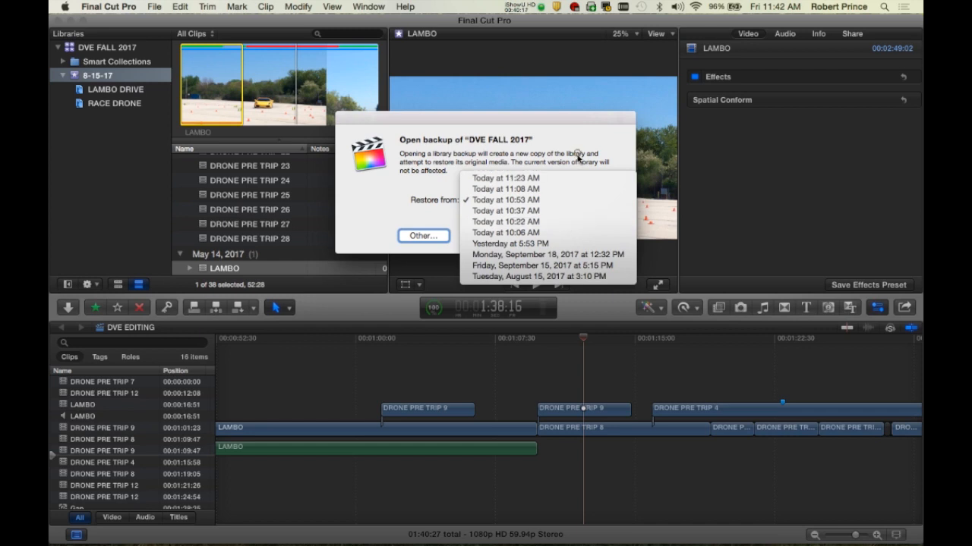
click(547, 235)
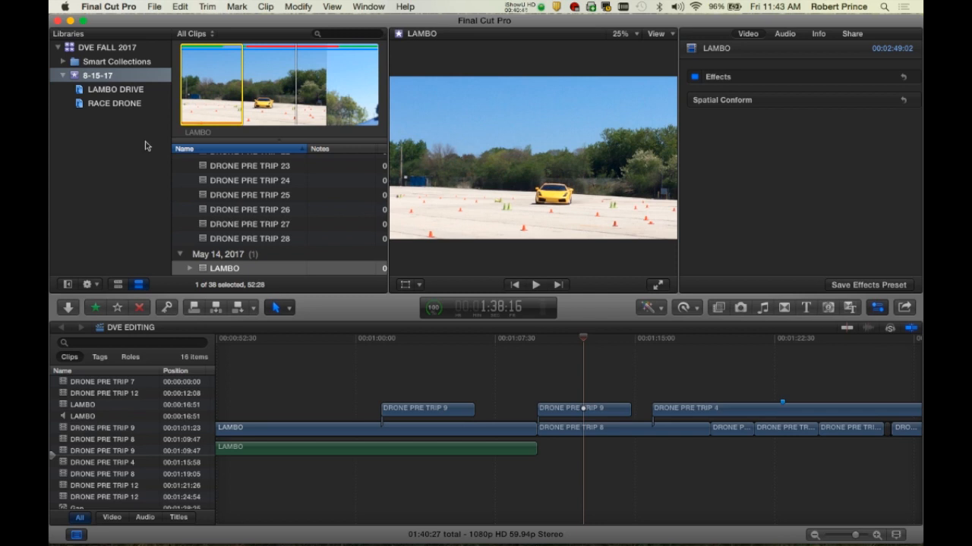
Review the DVE FALL 2017 library's storage and backup properties, and return to the 8-15-17 event.
click(76, 48)
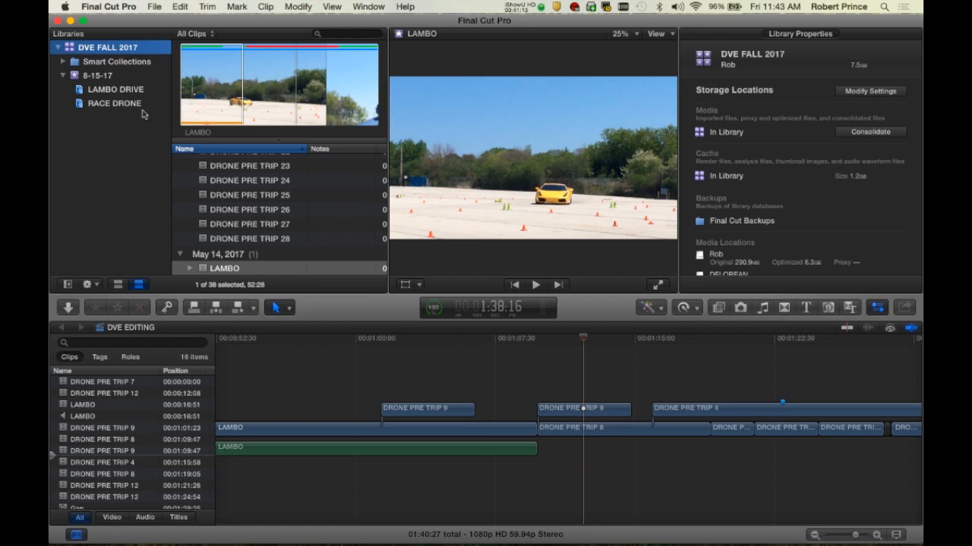
click(87, 76)
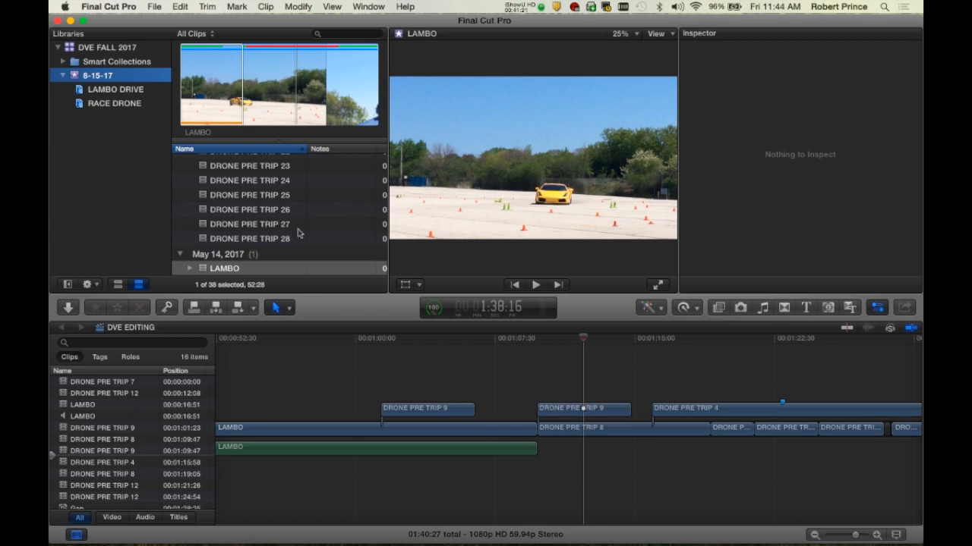
Collapse the Sep 22, Jun 21, May 17 and May 14, 2017 clip groups in the 8-15-17 event.
scroll(297, 234, up, 10)
click(182, 252)
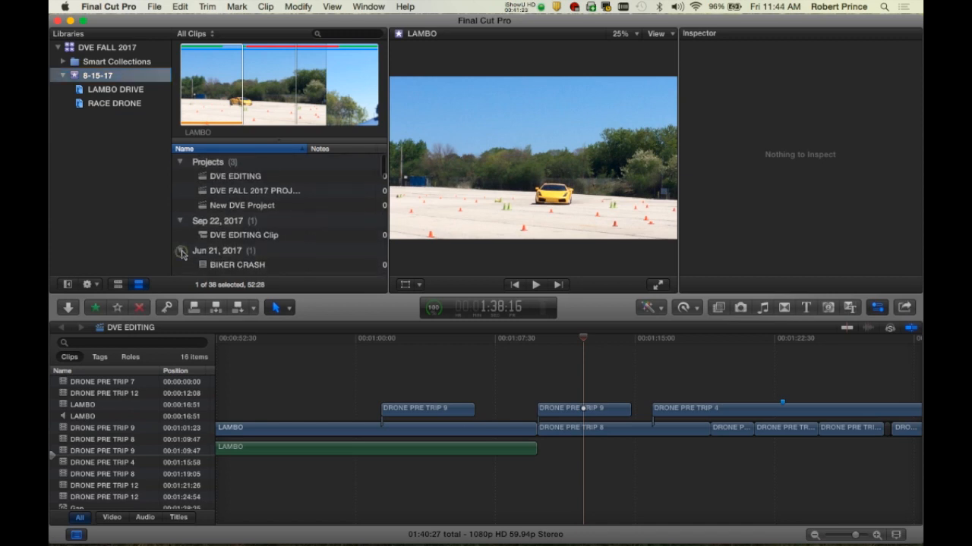
click(180, 221)
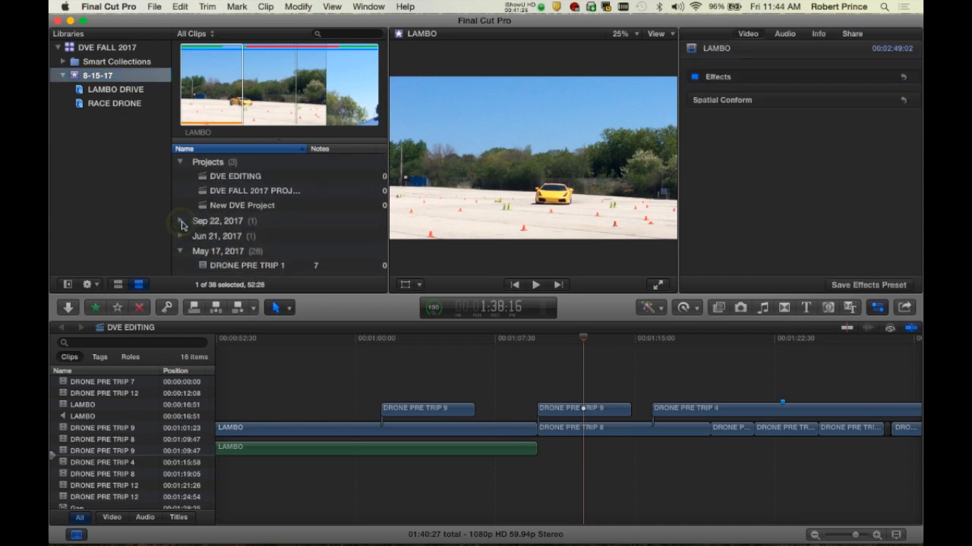
click(180, 252)
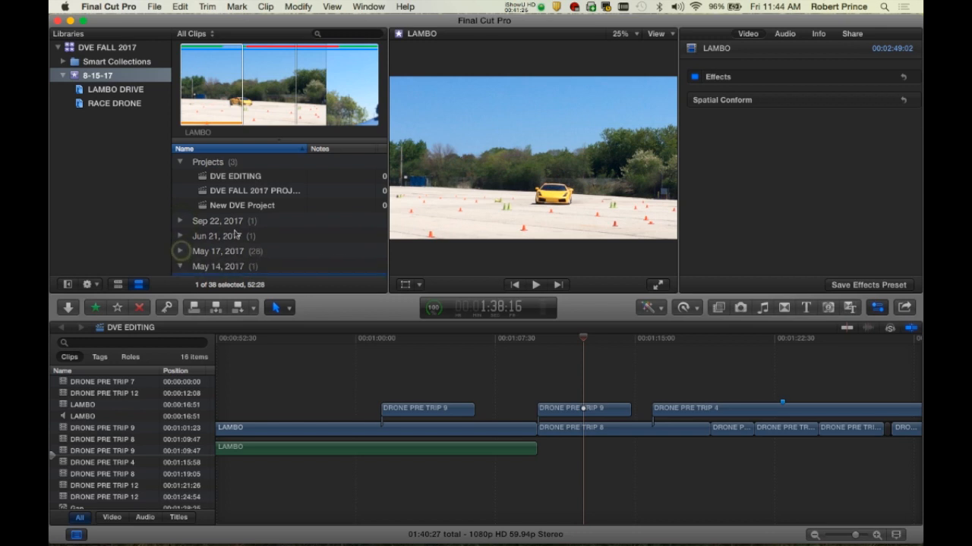
click(180, 267)
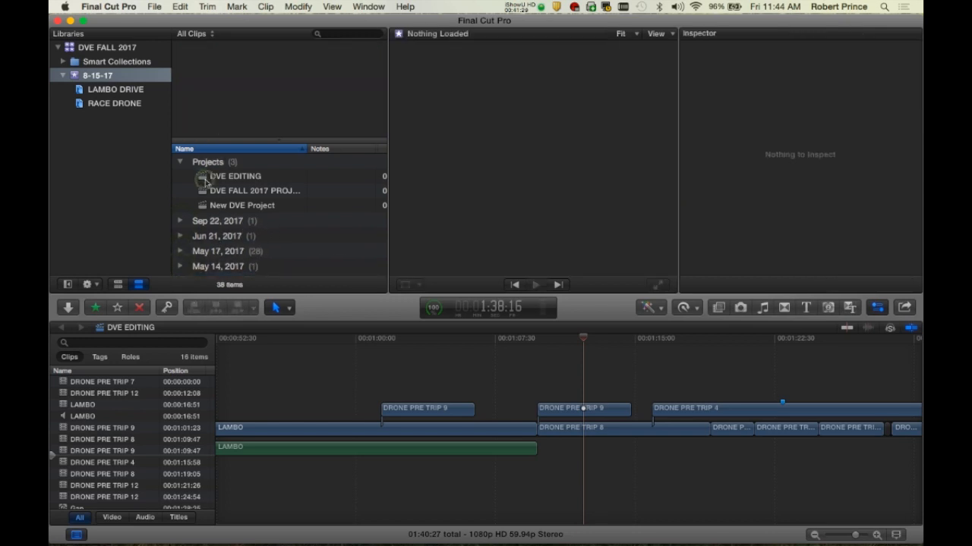
Duplicate the DVE EDITING project as a snapshot.
click(205, 179)
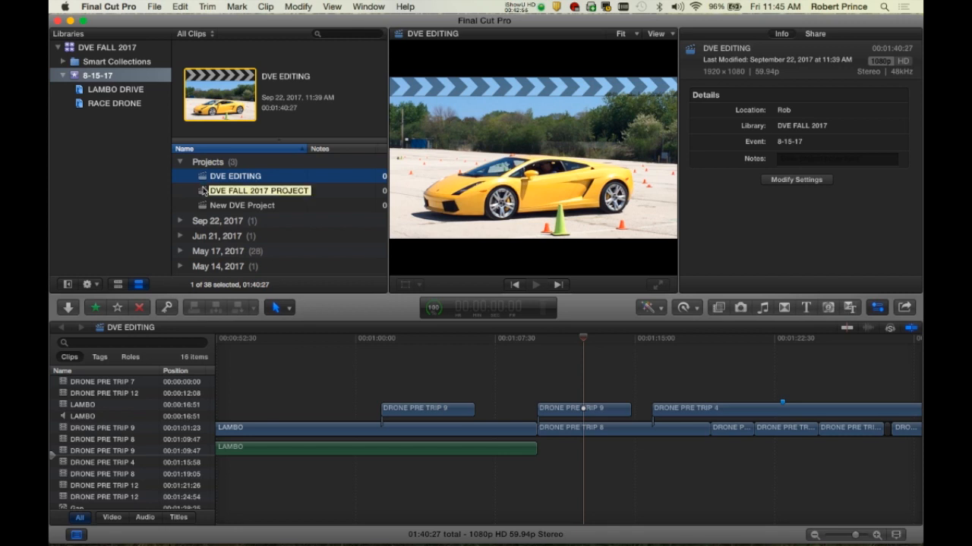
click(205, 179)
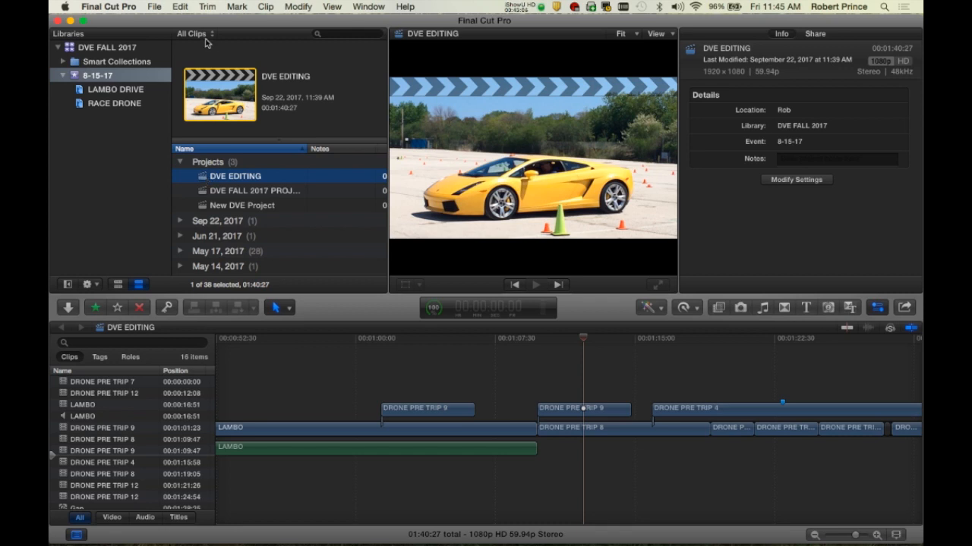
click(155, 6)
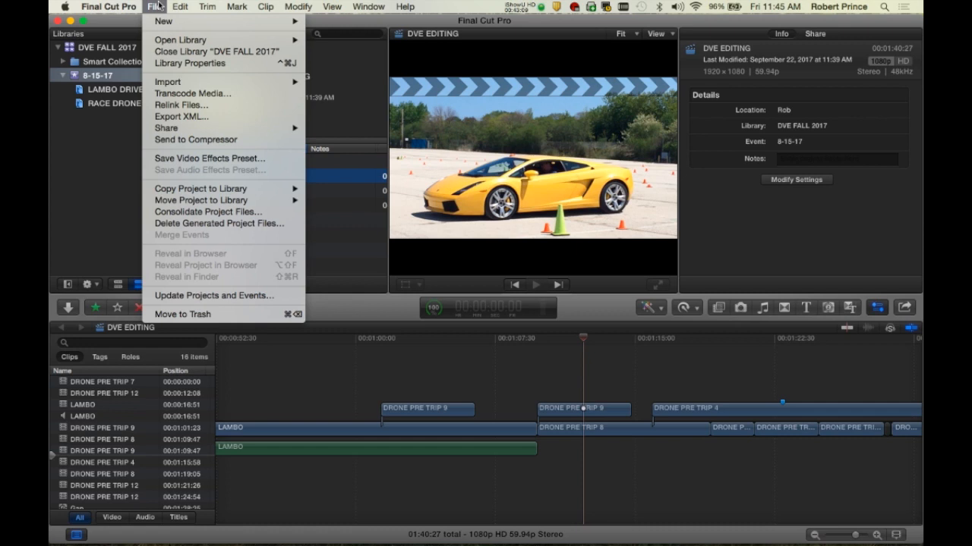
mouse_move(181, 6)
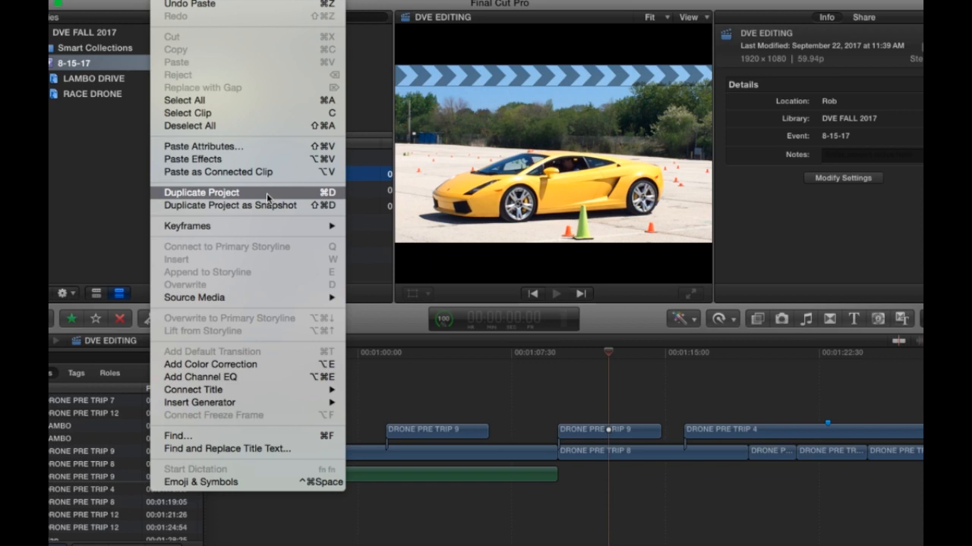
click(229, 206)
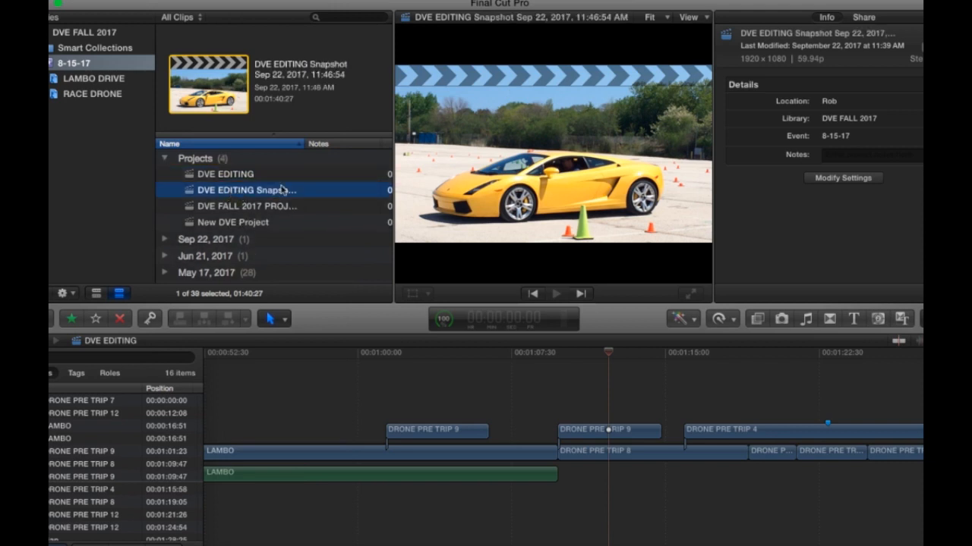
Widen the browser's name column and rename the project snapshot as DVE EDITING ROUGH EDIT.
drag(303, 143, 375, 143)
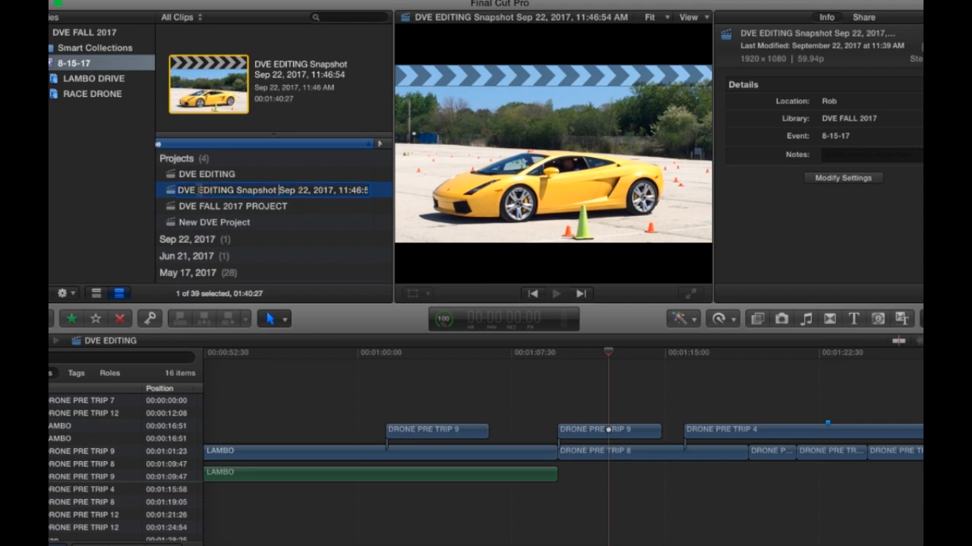
drag(238, 191, 407, 191)
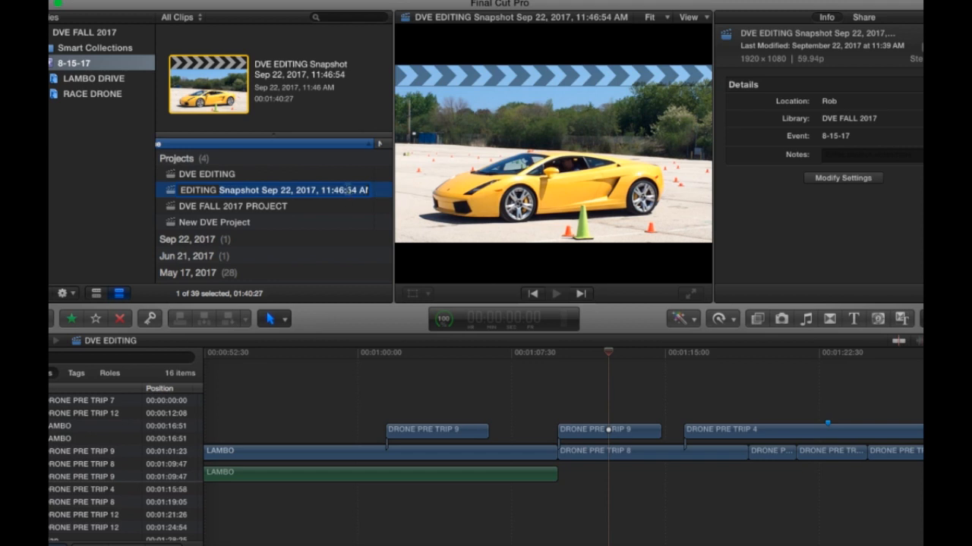
text(ROUGH EDIT)
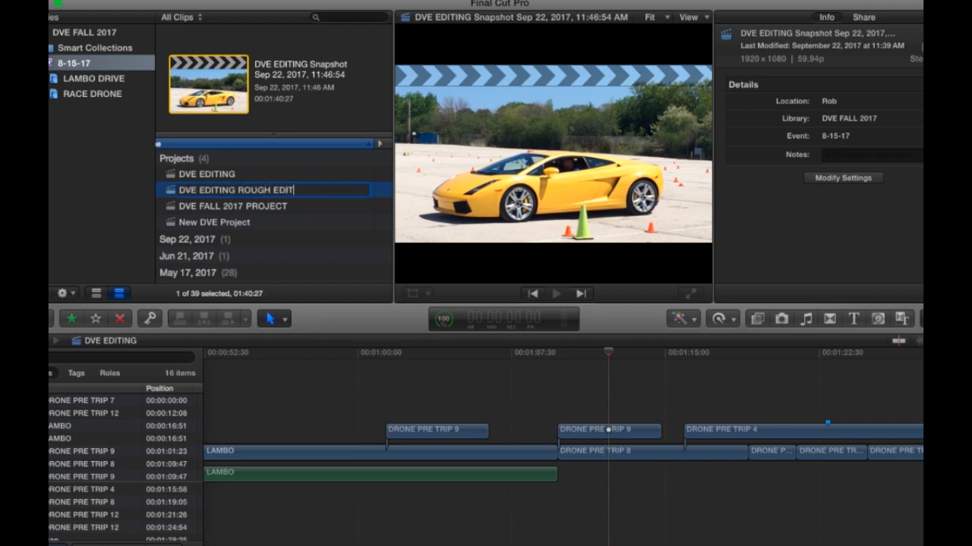
key(Return)
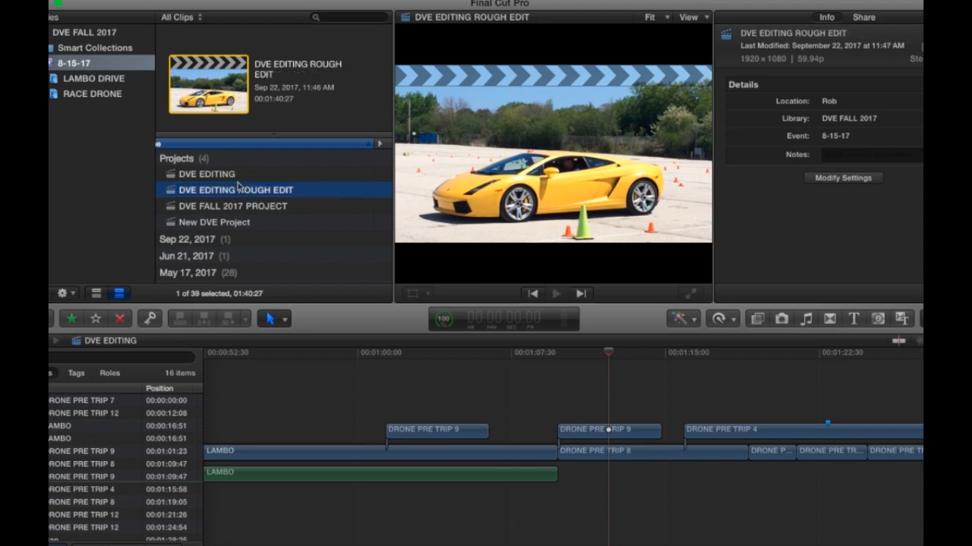
Rename the original DVE EDITING project as DVE EDITING ACTIVE PROJECT.
click(214, 175)
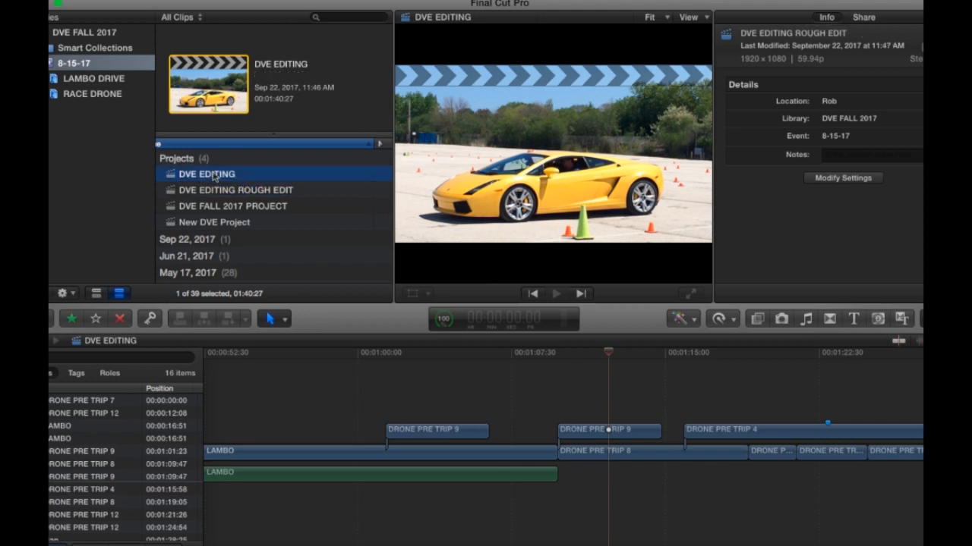
click(174, 190)
click(173, 179)
click(241, 181)
click(269, 175)
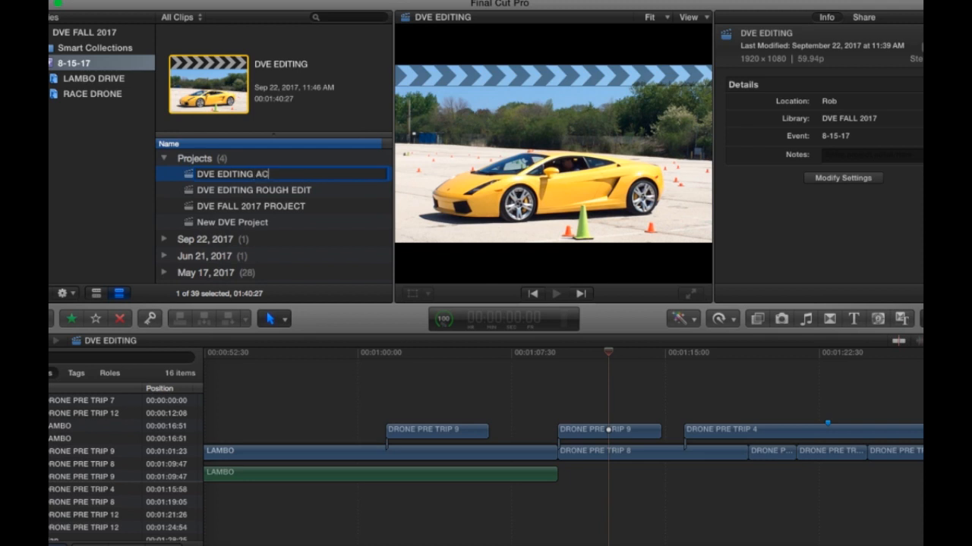
text(ACTIVE PROJECT)
key(Return)
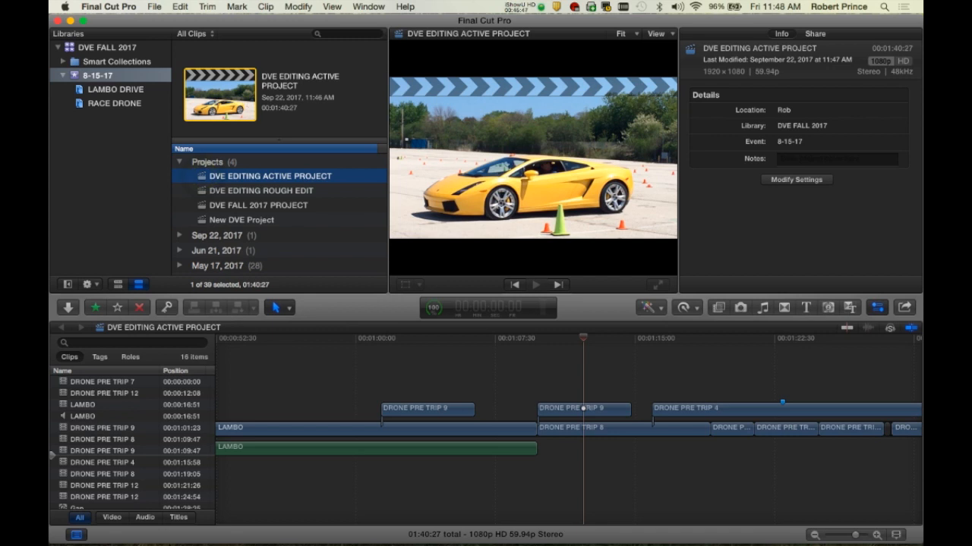
Make a regular duplicate of DVE EDITING ACTIVE PROJECT, compare it with the original, and move the duplicate to the trash.
key(super+d)
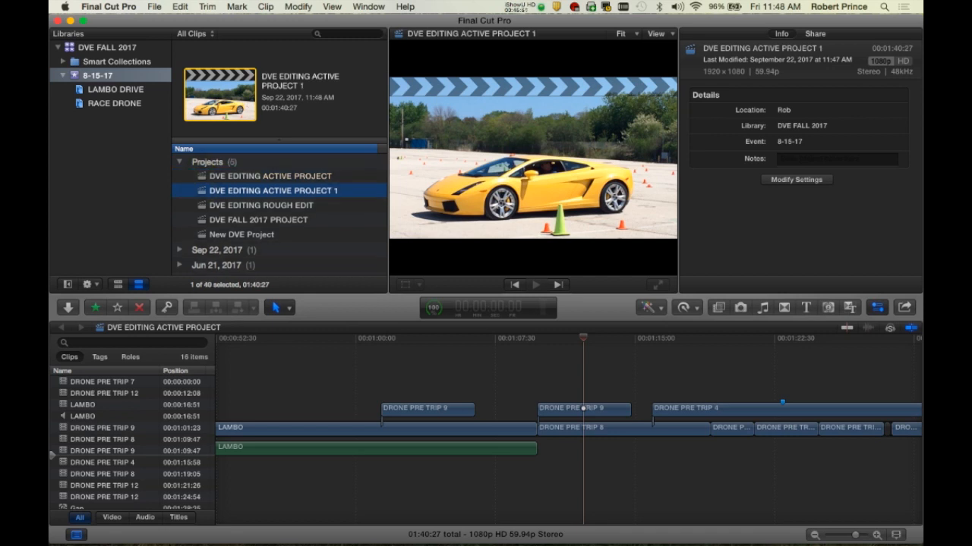
click(203, 176)
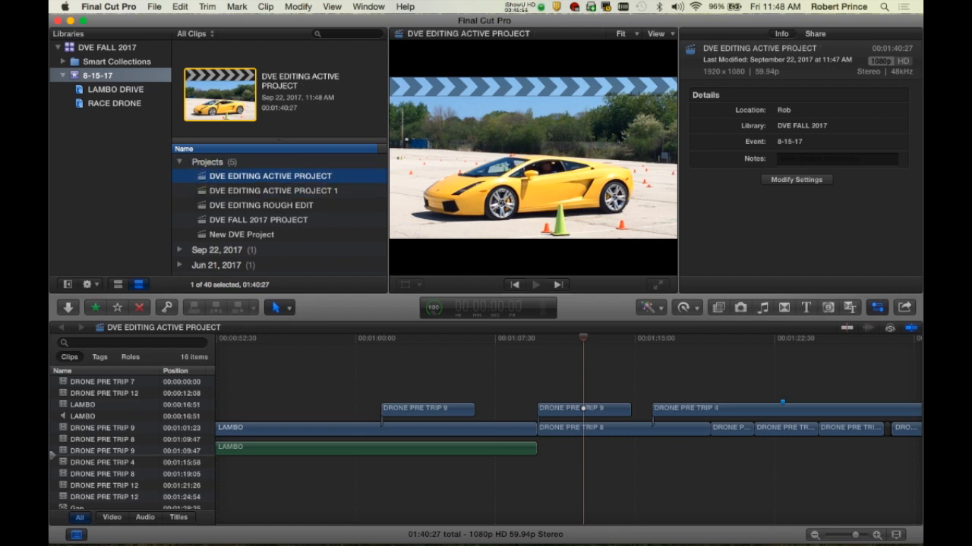
click(203, 190)
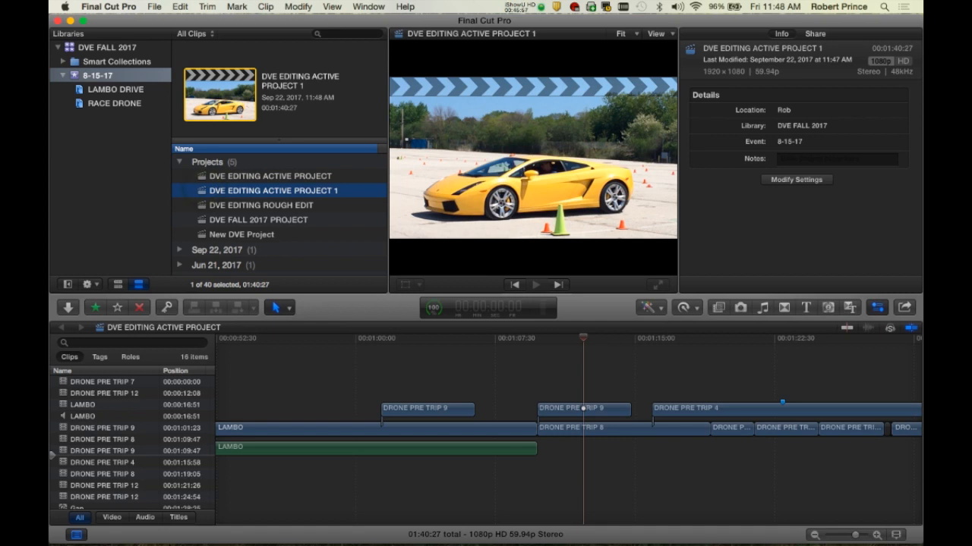
right_click(205, 191)
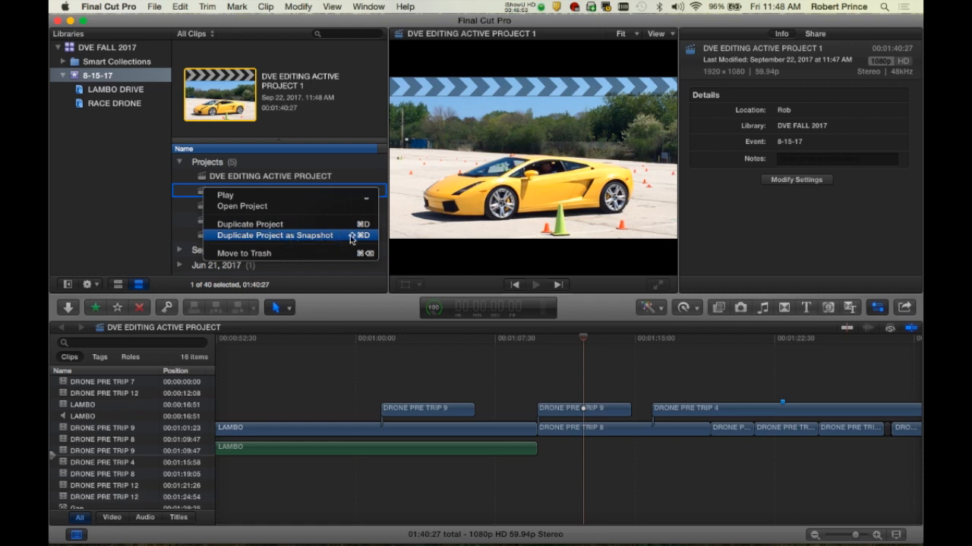
click(287, 254)
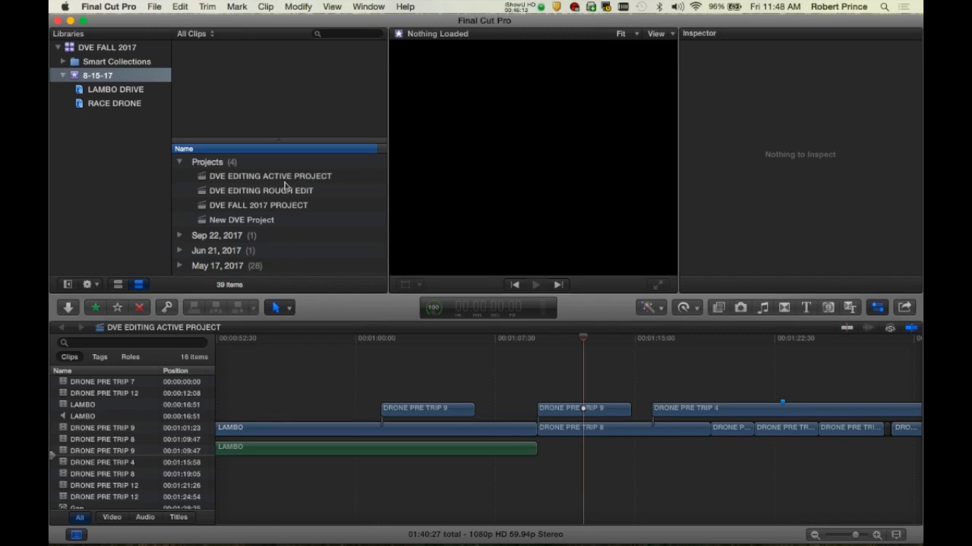
Start a new project in the 8-15-17 event using custom settings, with the video properties set to Custom.
click(154, 7)
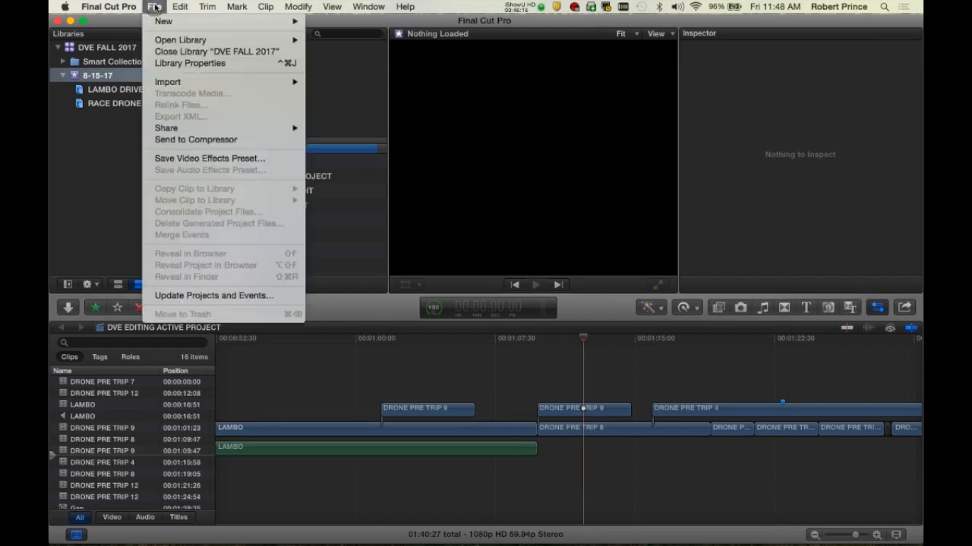
mouse_move(182, 20)
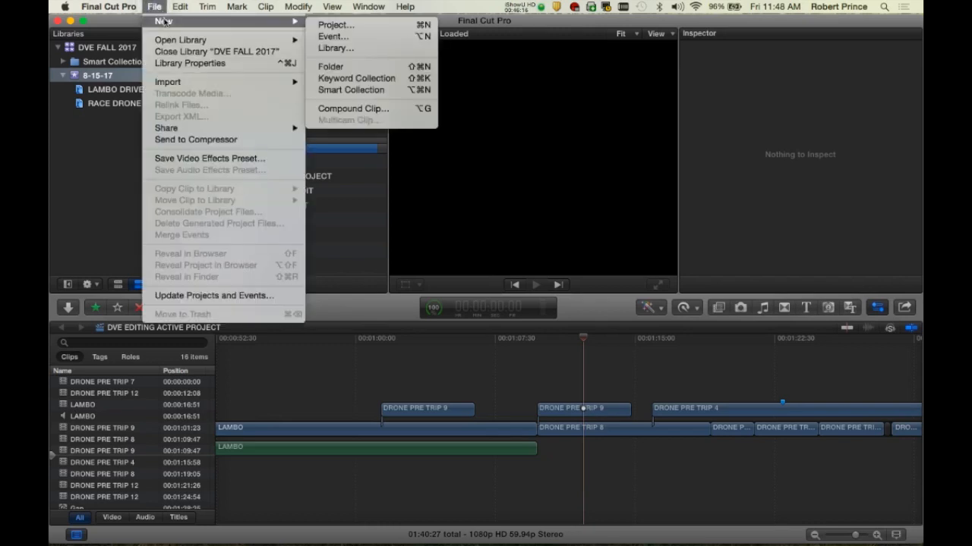
click(365, 25)
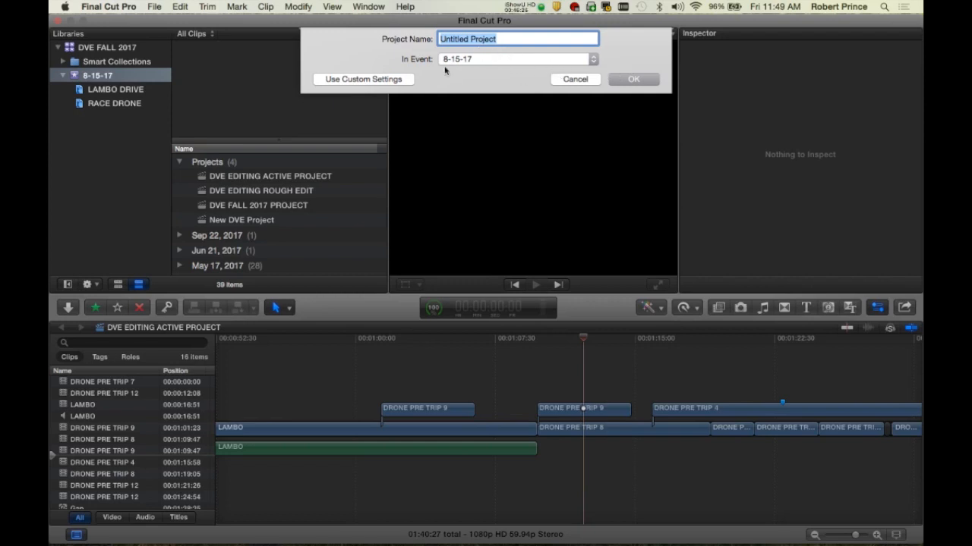
click(369, 79)
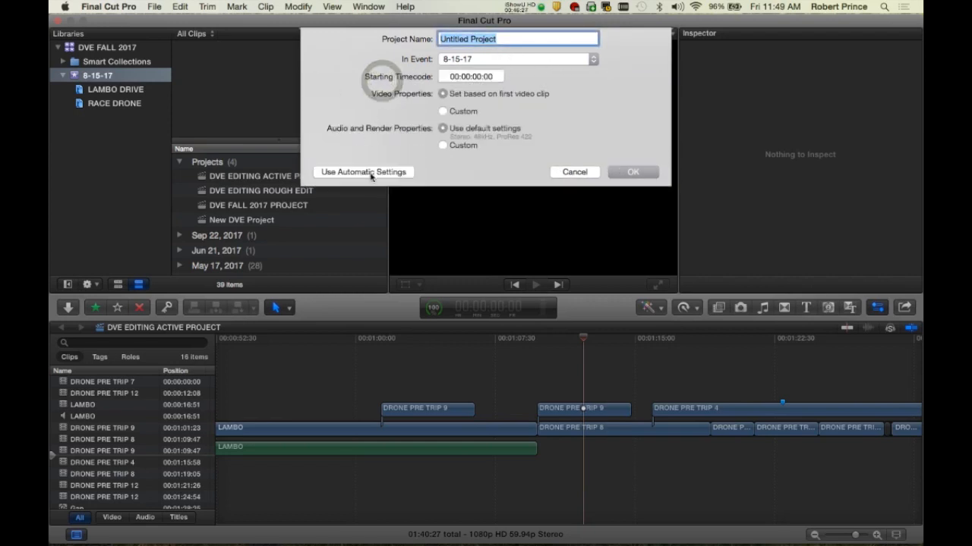
click(443, 112)
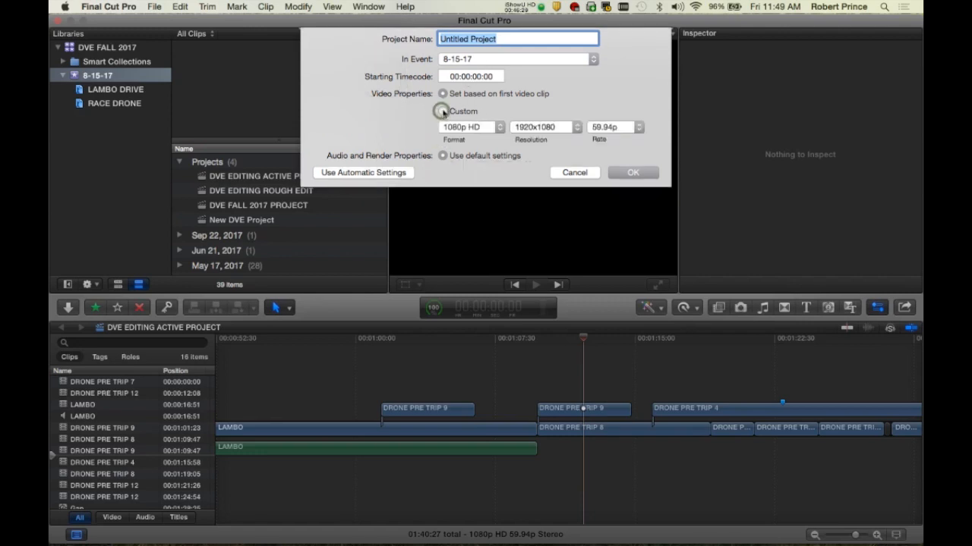
Review the video format choices, try the Other format, and check its available resolutions.
click(488, 127)
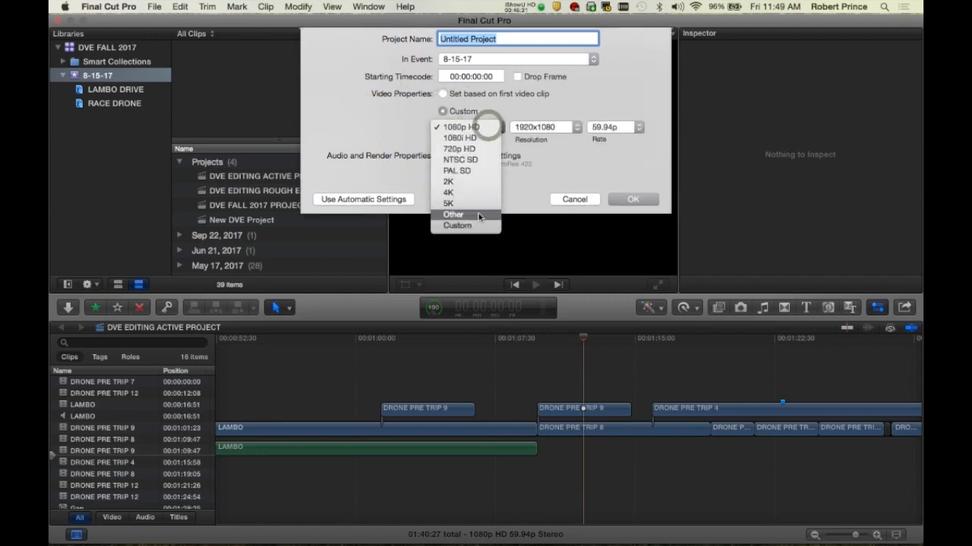
click(516, 106)
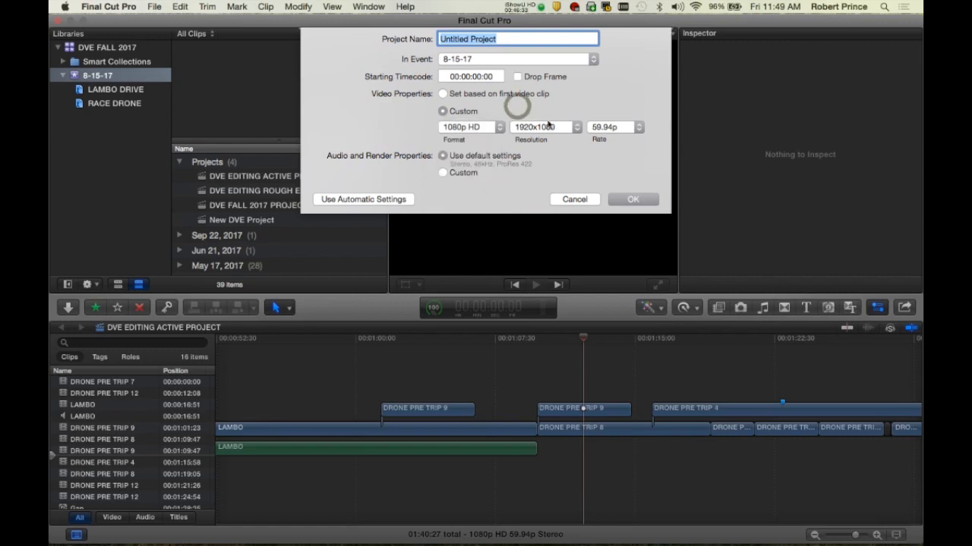
click(494, 129)
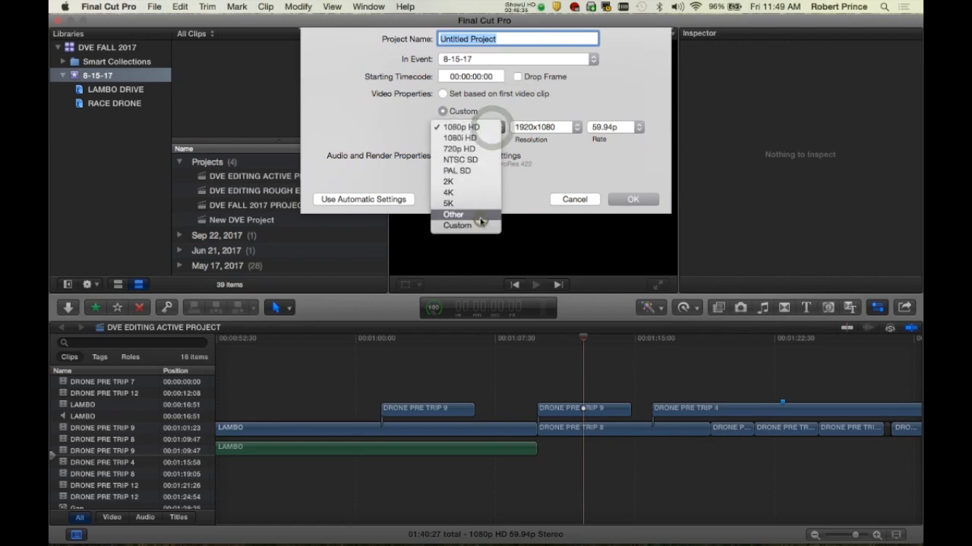
click(456, 215)
click(569, 127)
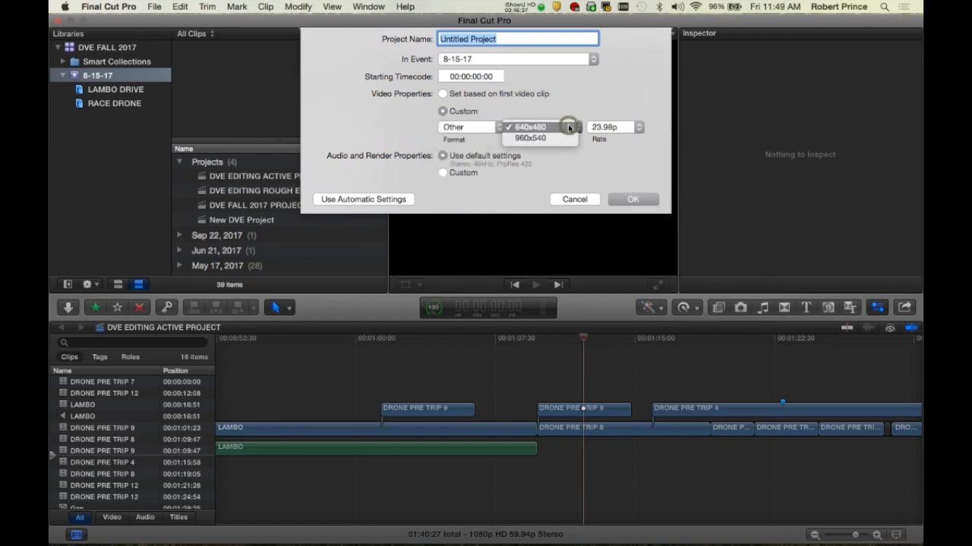
click(569, 127)
Try the Custom video format with a resolution width of 50, and cancel the new project.
click(491, 127)
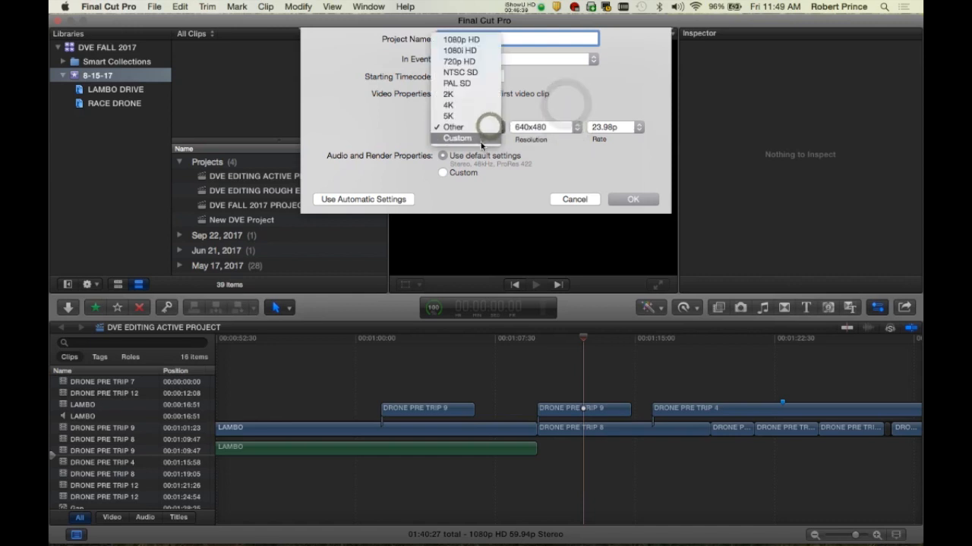
click(456, 138)
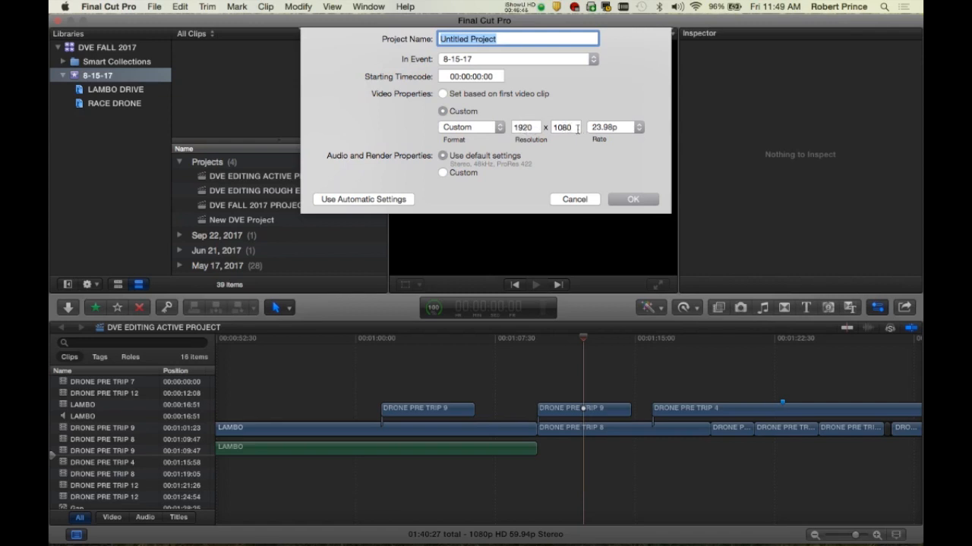
double_click(532, 128)
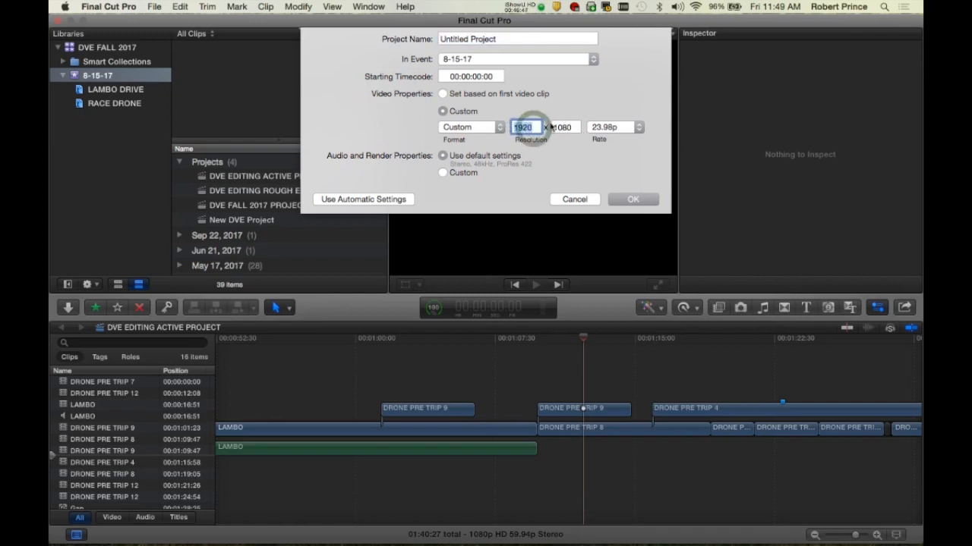
text(50)
click(558, 156)
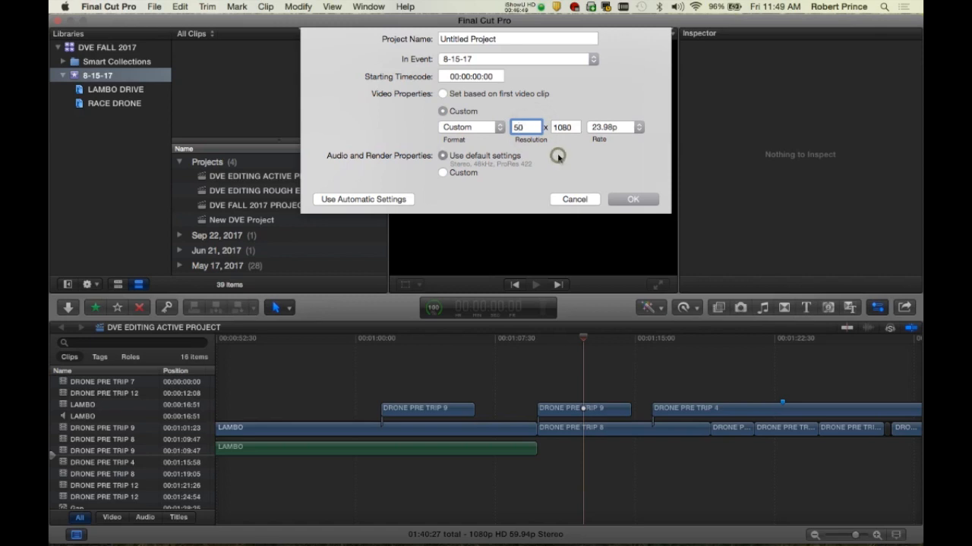
click(576, 128)
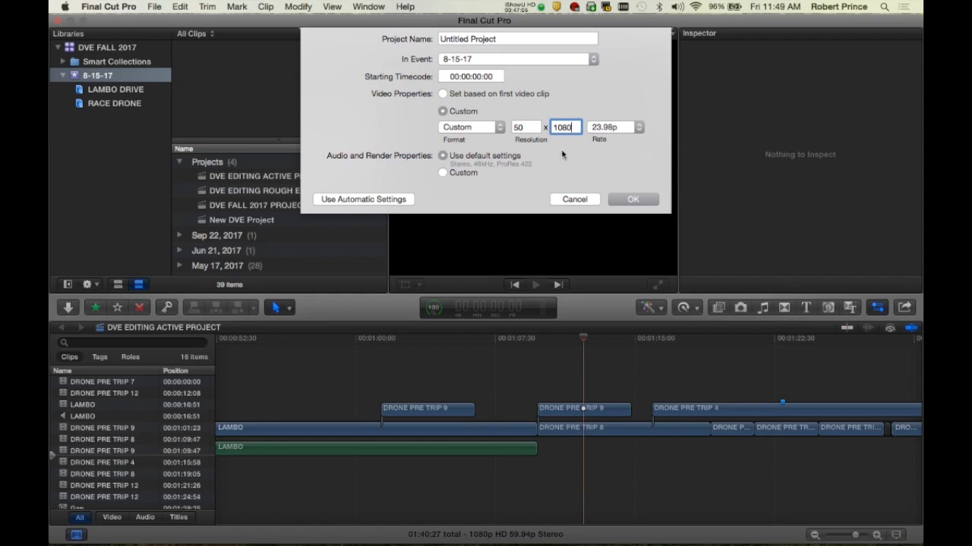
click(526, 128)
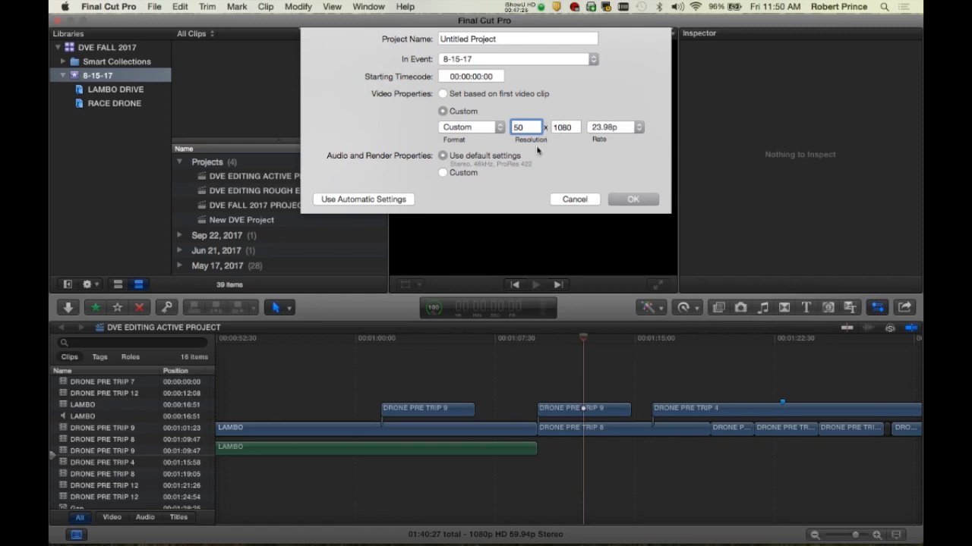
click(575, 200)
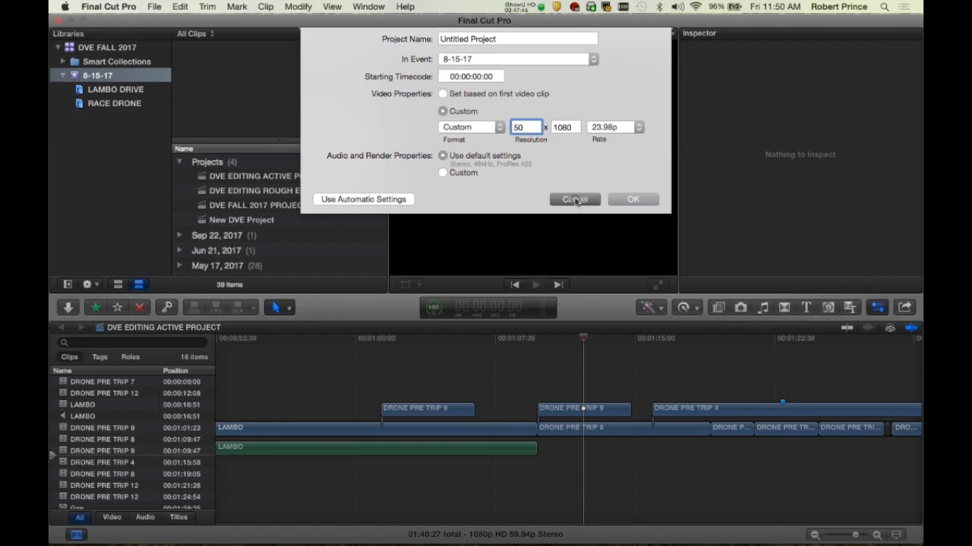
Compare the project information of New DVE Project and DVE FALL 2017 PROJECT.
click(240, 221)
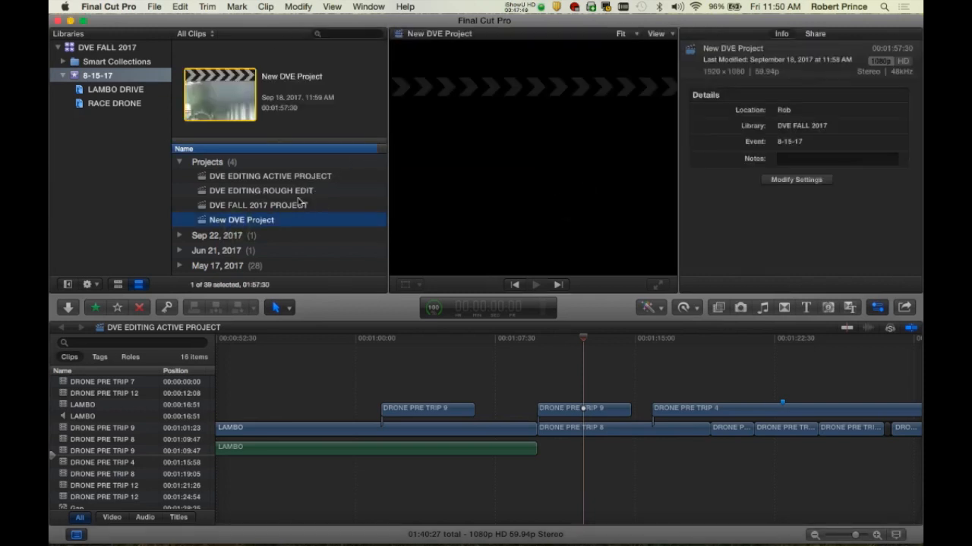
click(258, 205)
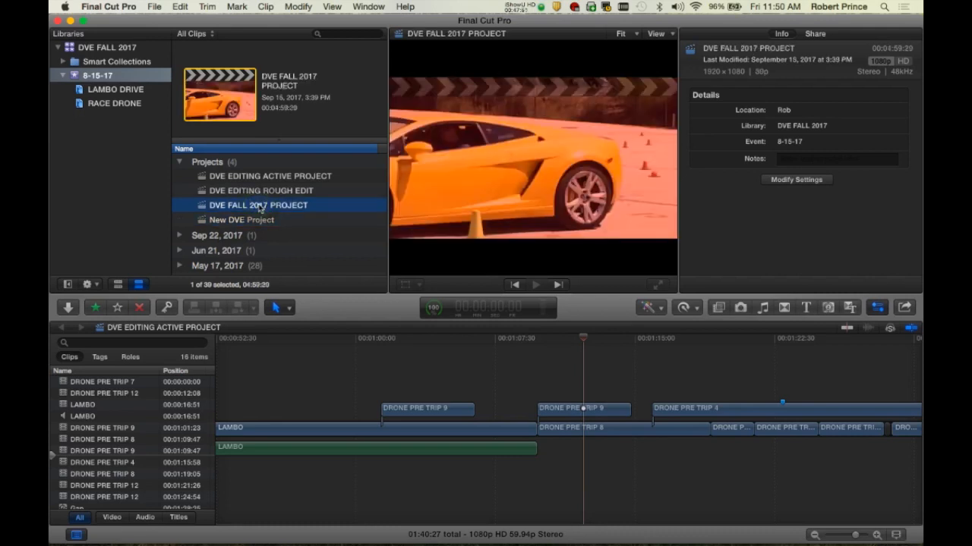
click(246, 222)
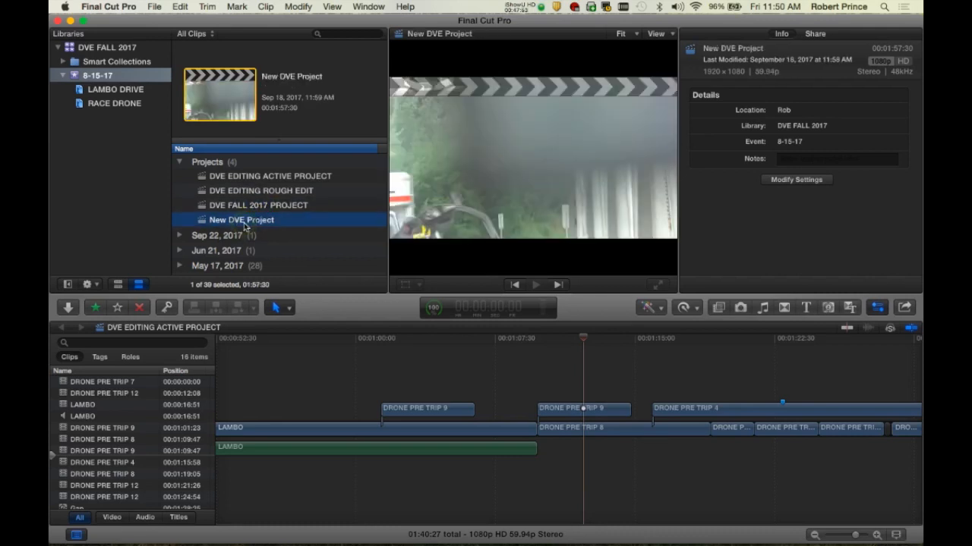
click(237, 206)
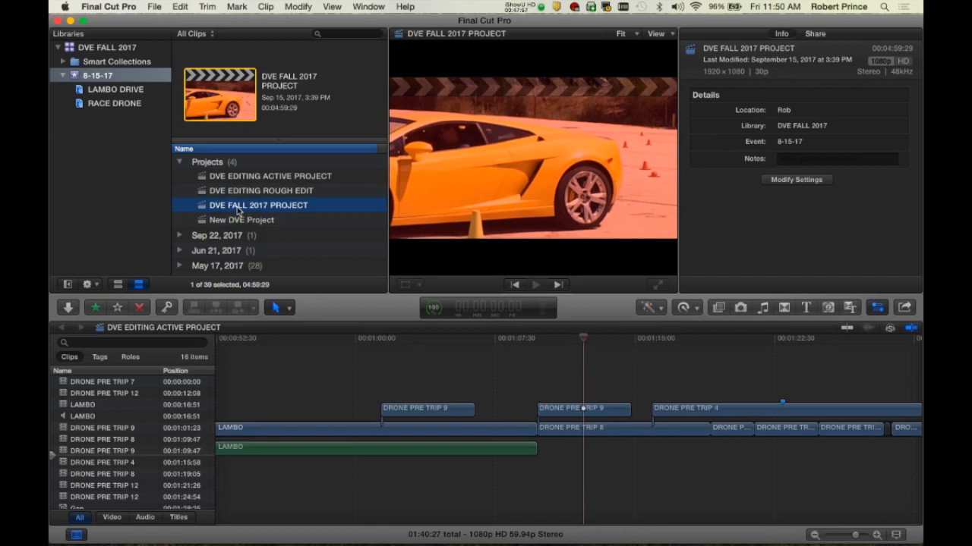
Try scaling the second DRONE PRE TRIP 9 clip to 141% under the playhead, and undo the change.
click(431, 341)
drag(429, 342, 425, 342)
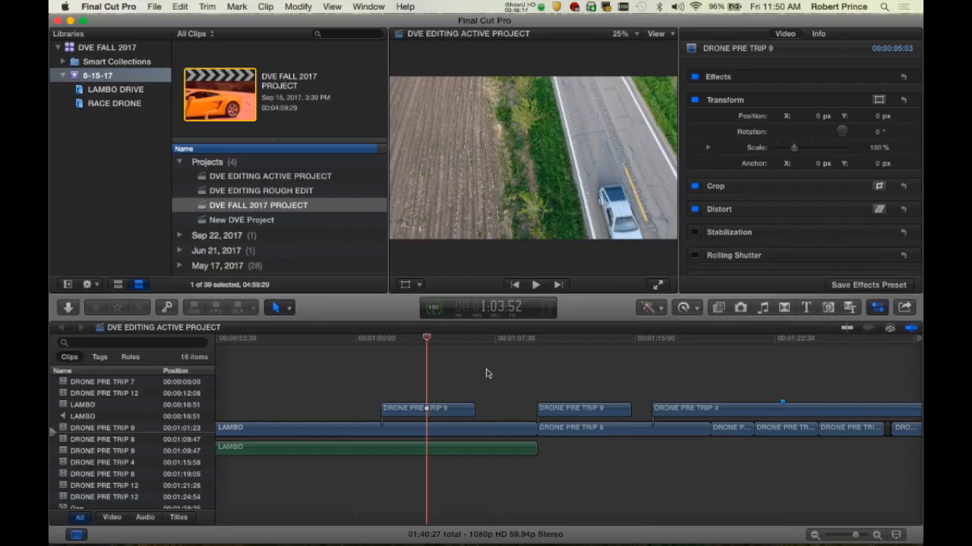
click(507, 339)
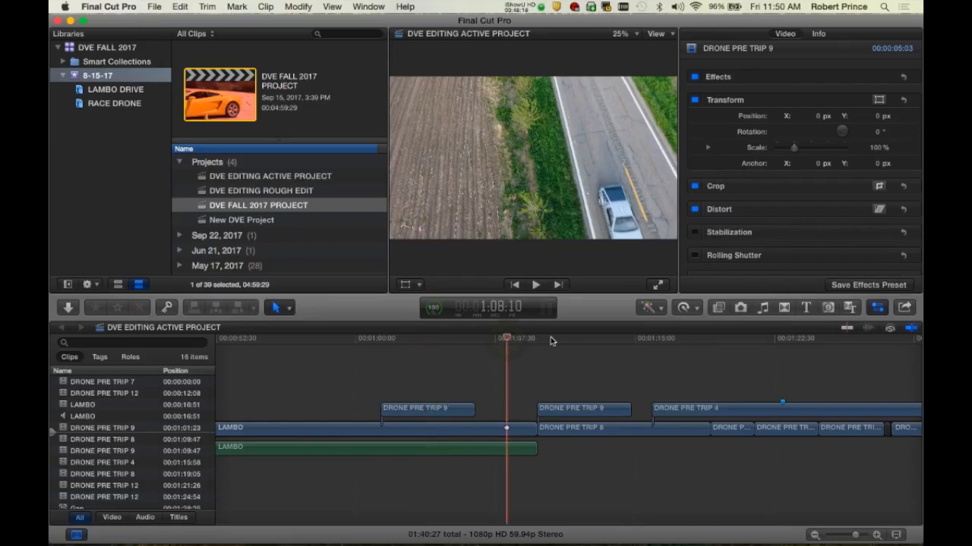
click(580, 340)
click(599, 409)
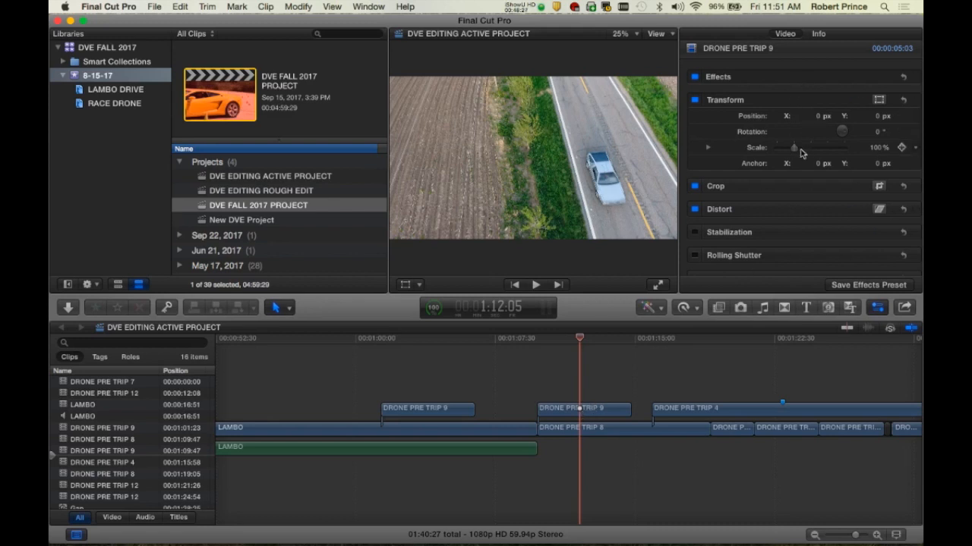
drag(796, 151, 803, 151)
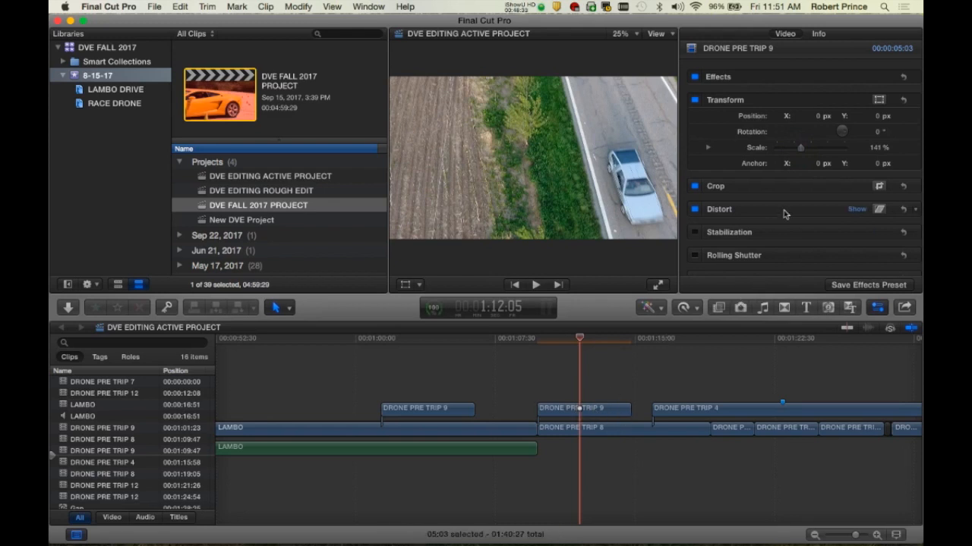
key(super+z)
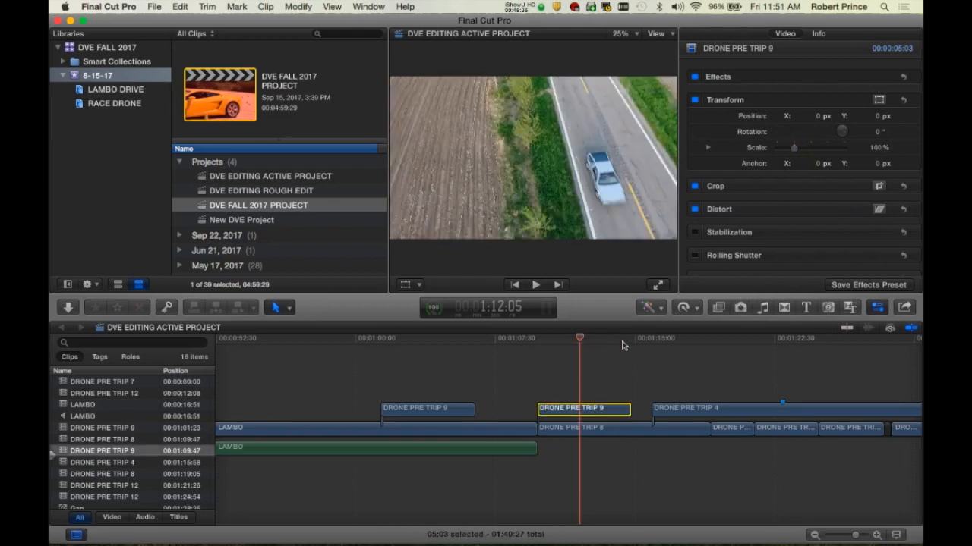
With no clip selected, position the playhead over DRONE PRE TRIP 4, DRONE PRE TRIP 8 and the second DRONE PRE TRIP 9 to compare their inspector settings.
click(710, 343)
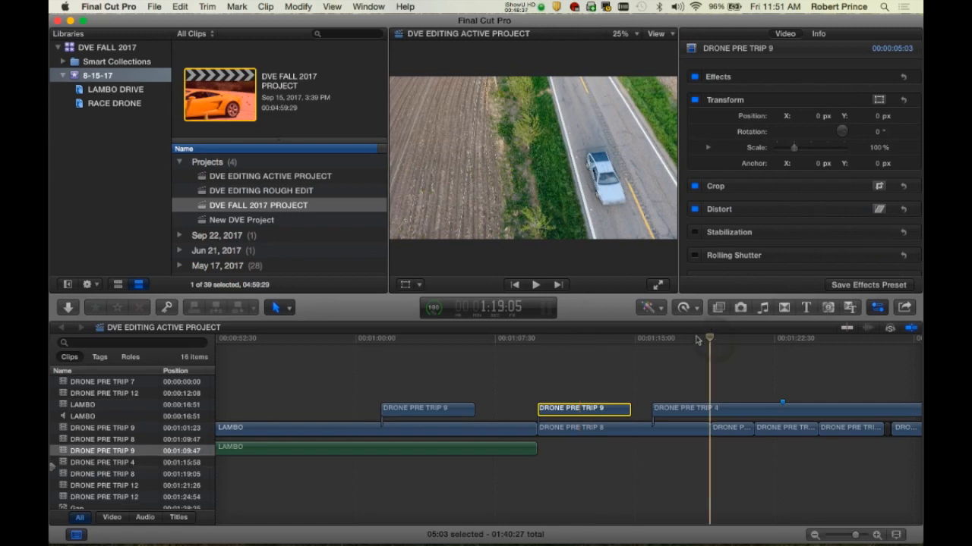
click(692, 338)
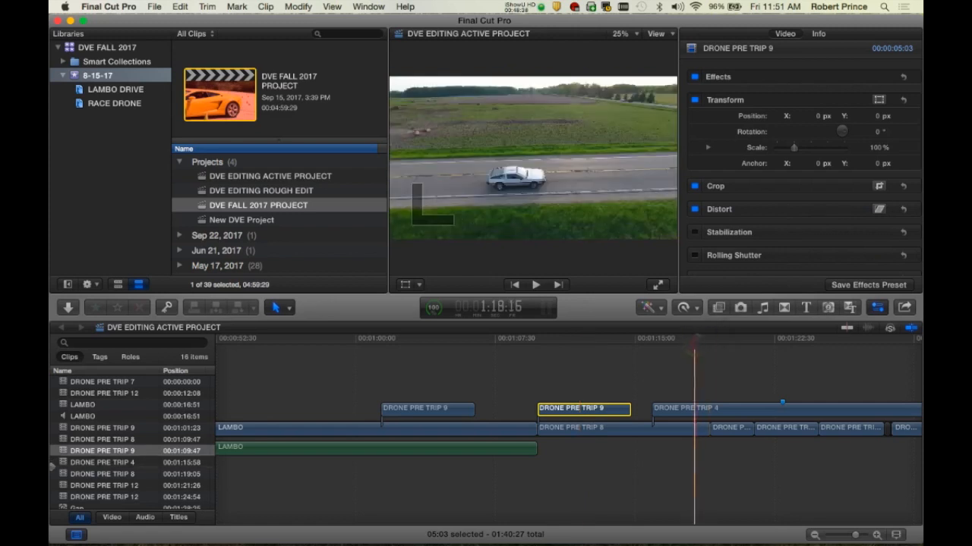
click(687, 367)
click(711, 339)
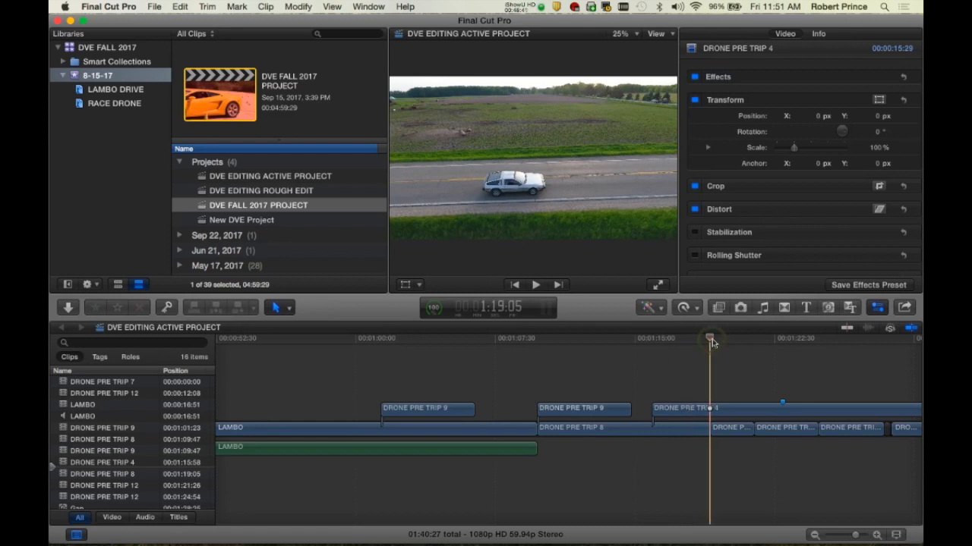
key(l)
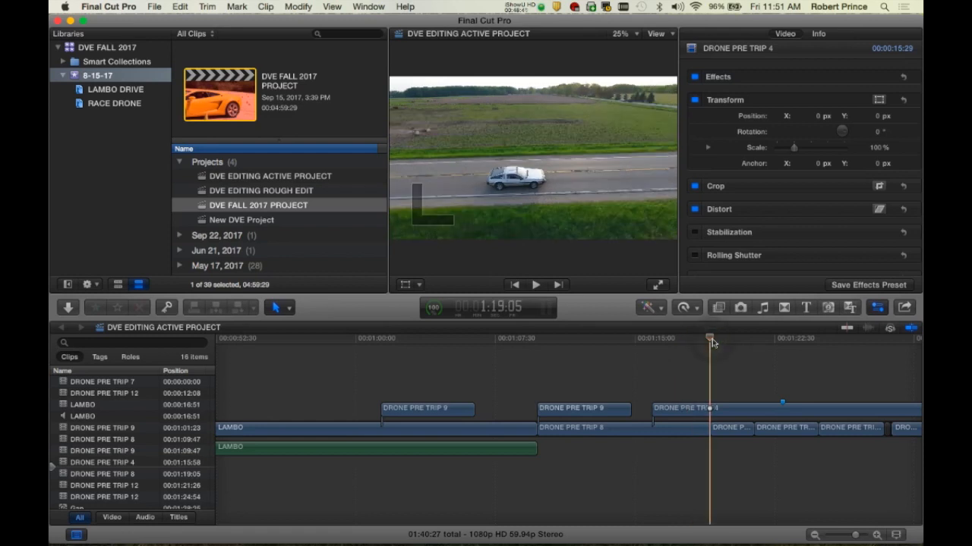
click(643, 342)
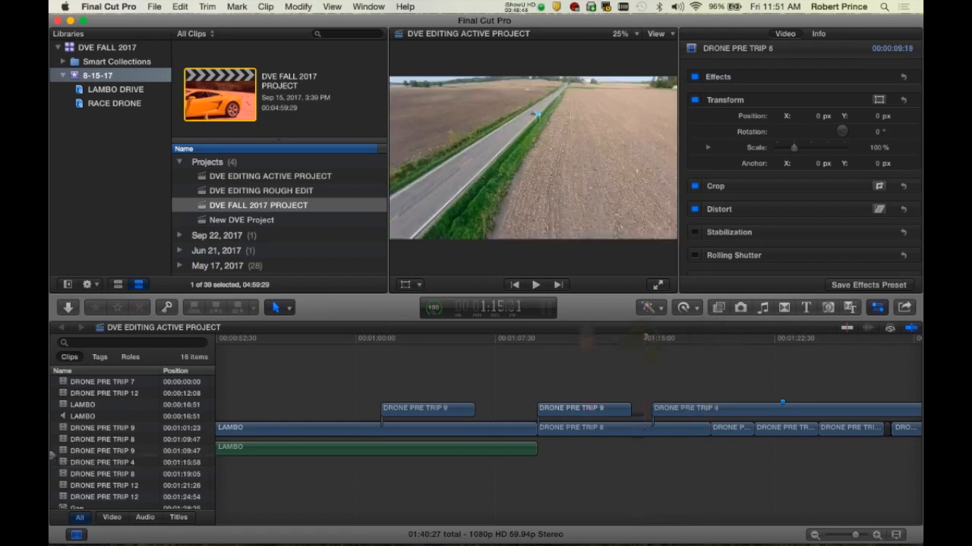
click(583, 357)
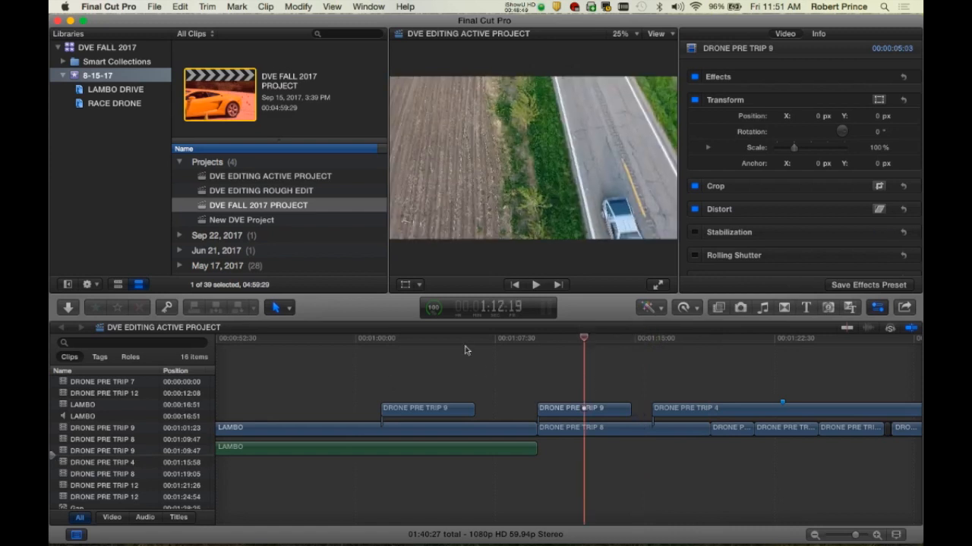
Select the first DRONE PRE TRIP 9 clip and check which clip the inspector shows with the playhead over other clips.
click(403, 414)
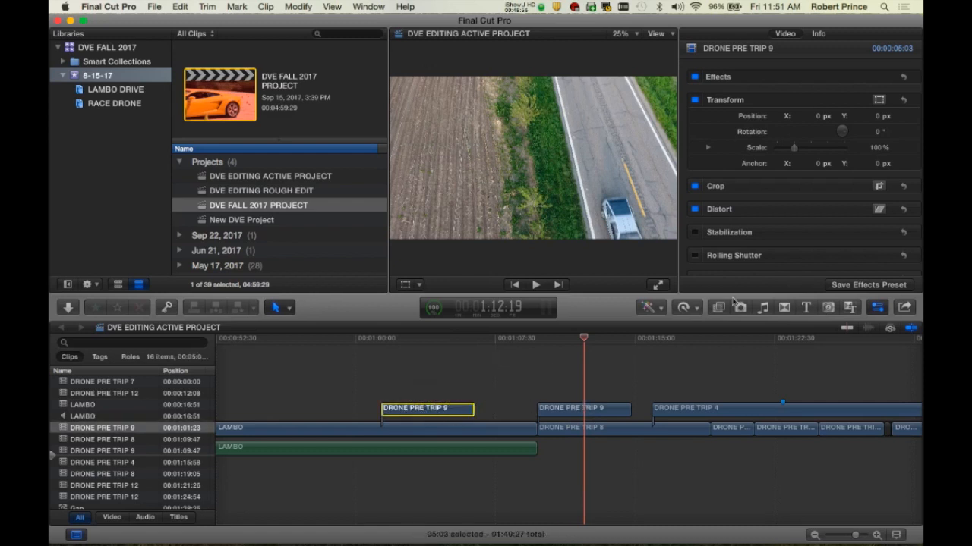
click(610, 340)
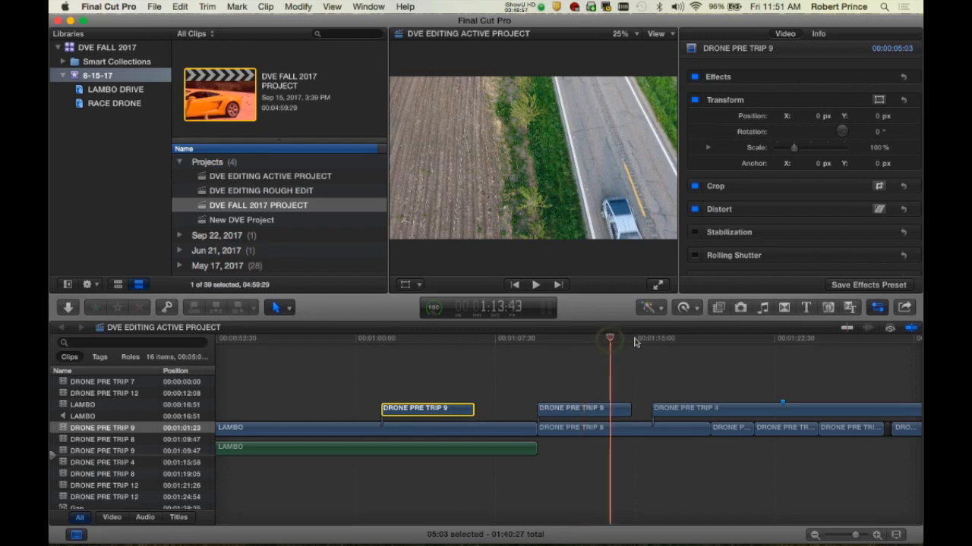
click(665, 340)
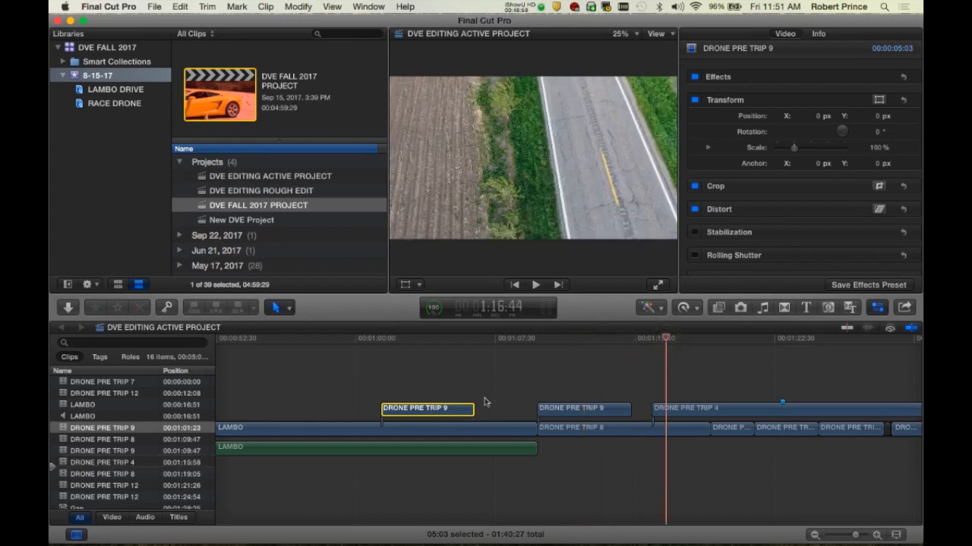
click(520, 339)
click(570, 340)
click(680, 339)
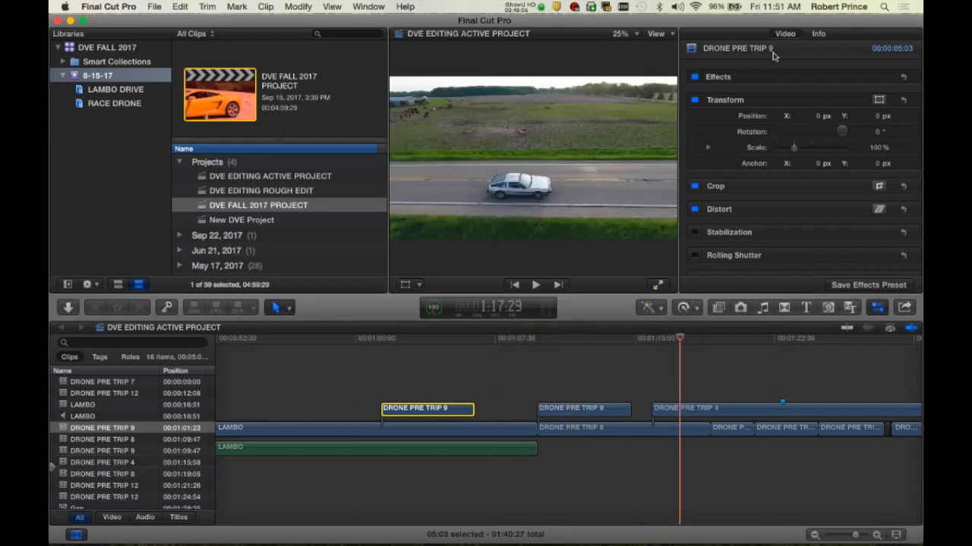
click(709, 339)
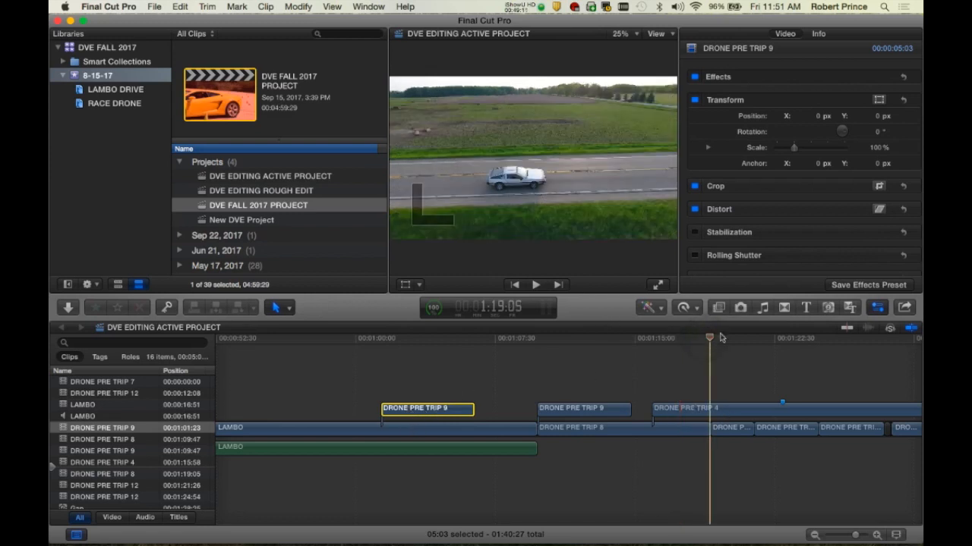
click(751, 339)
click(678, 339)
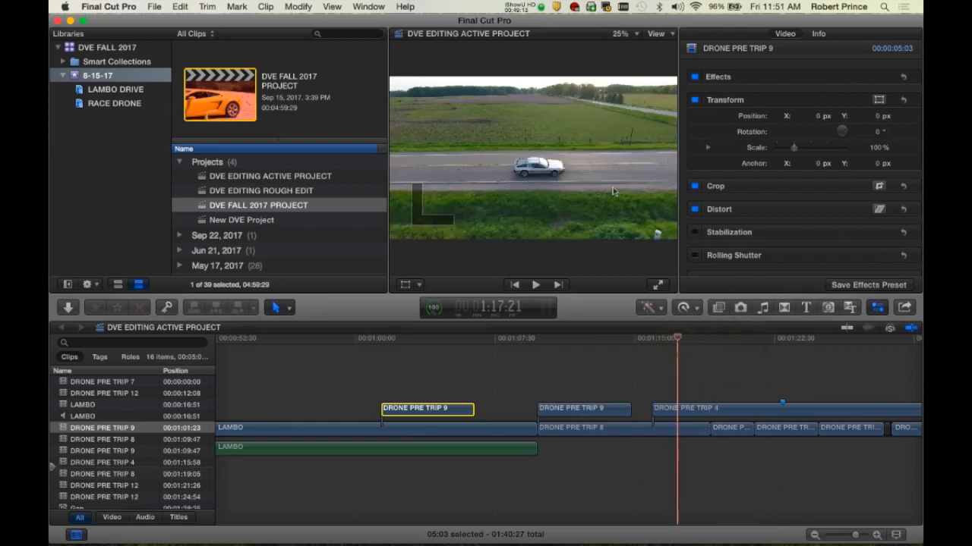
Try scaling the selected first DRONE PRE TRIP 9 clip to about 268%, inspect its frame, and undo the change.
drag(794, 148, 821, 147)
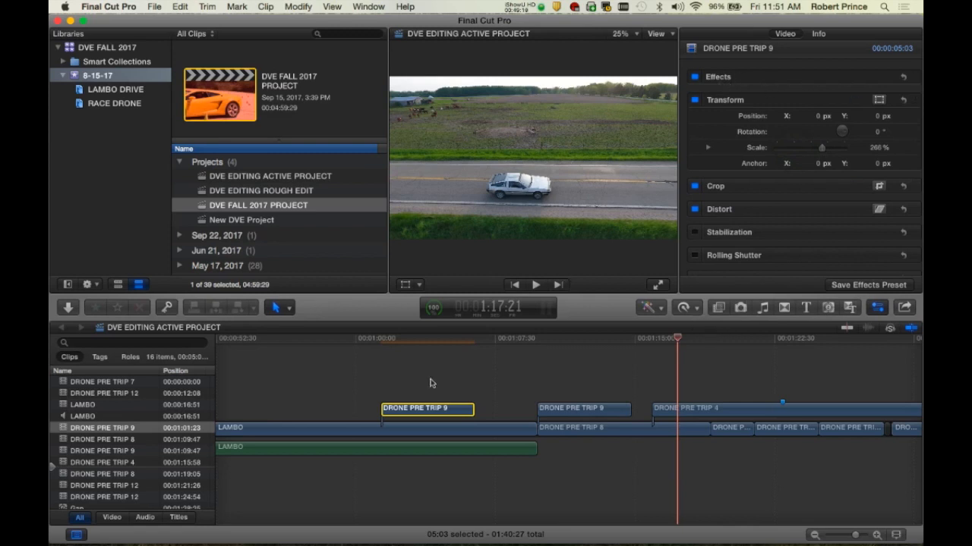
click(429, 339)
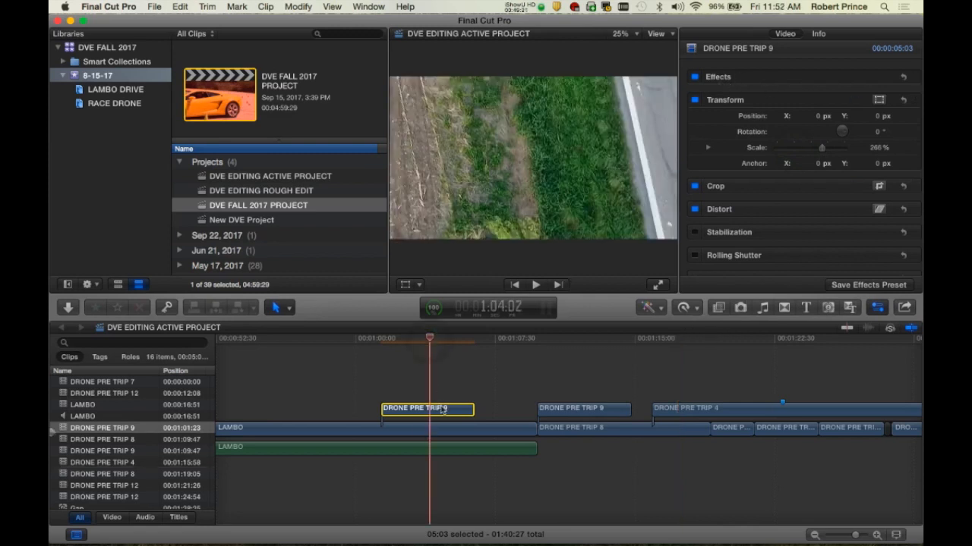
key(super+z)
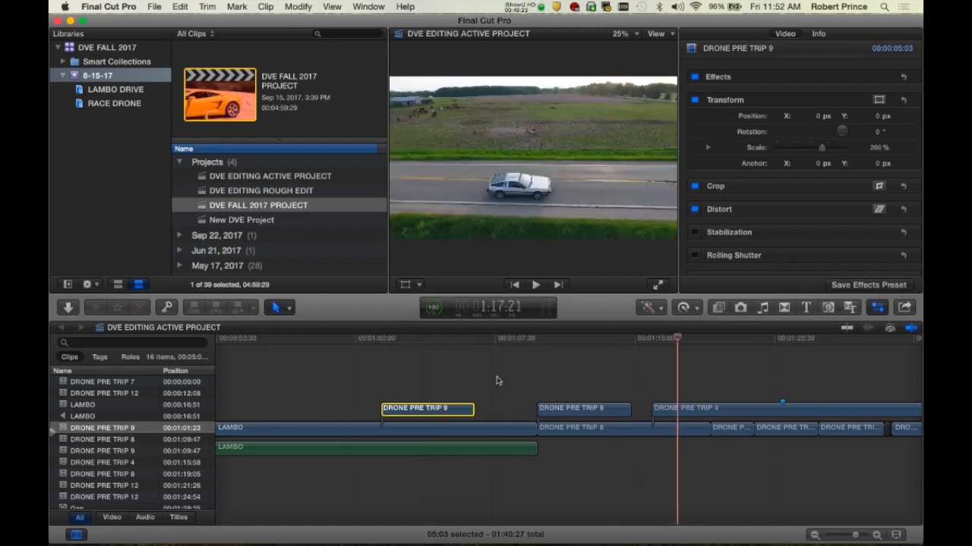
Deselect the clip, compare the inspector at playhead positions over the later clips, and reselect the first DRONE PRE TRIP 9 clip.
click(678, 353)
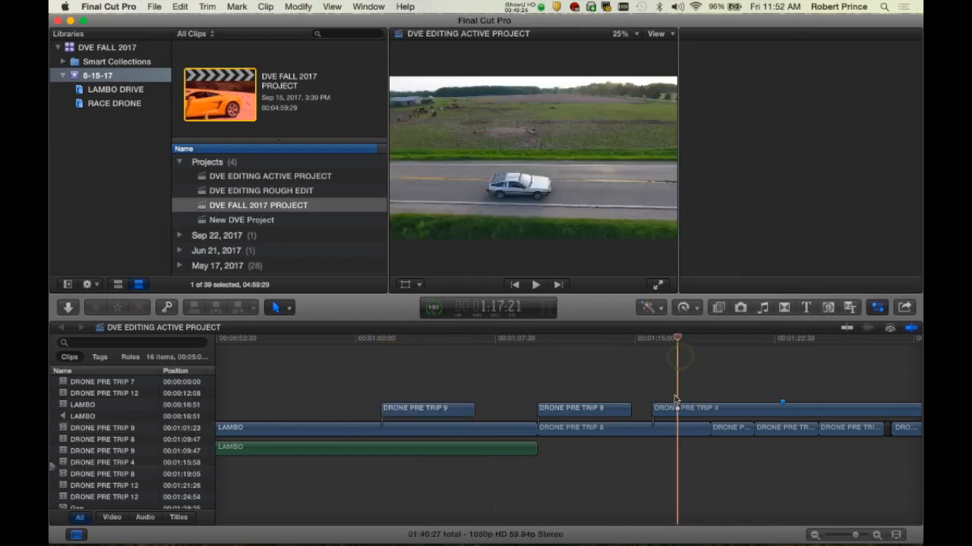
click(707, 374)
click(582, 344)
click(598, 358)
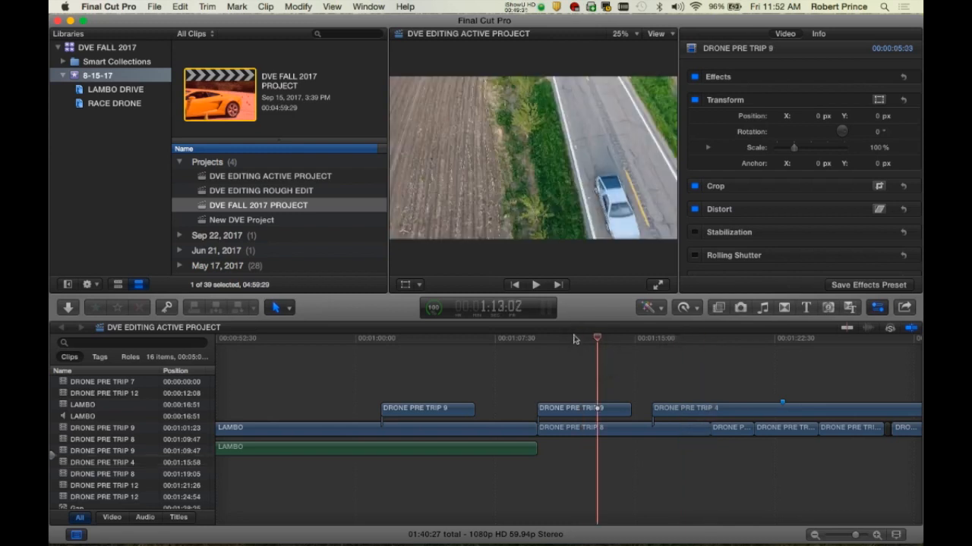
click(573, 338)
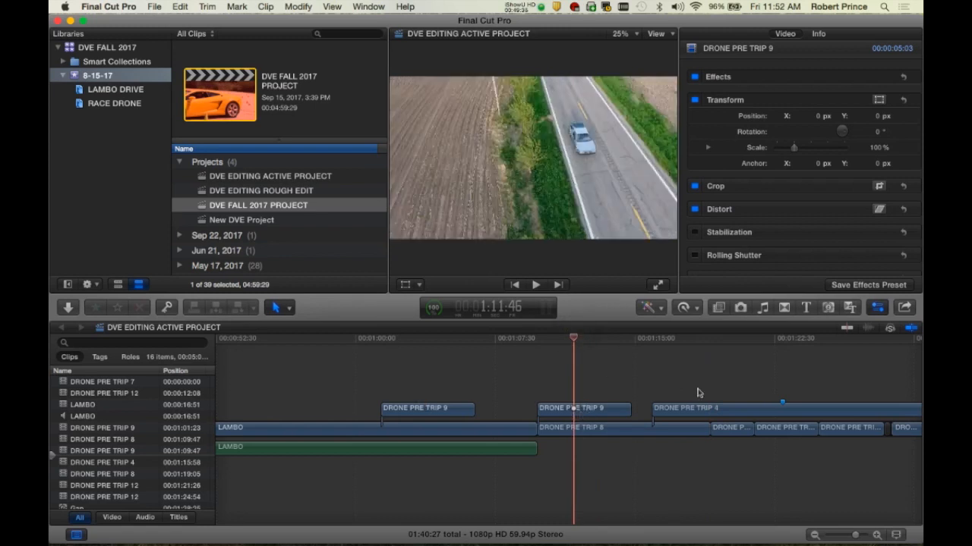
click(709, 338)
click(585, 338)
click(417, 414)
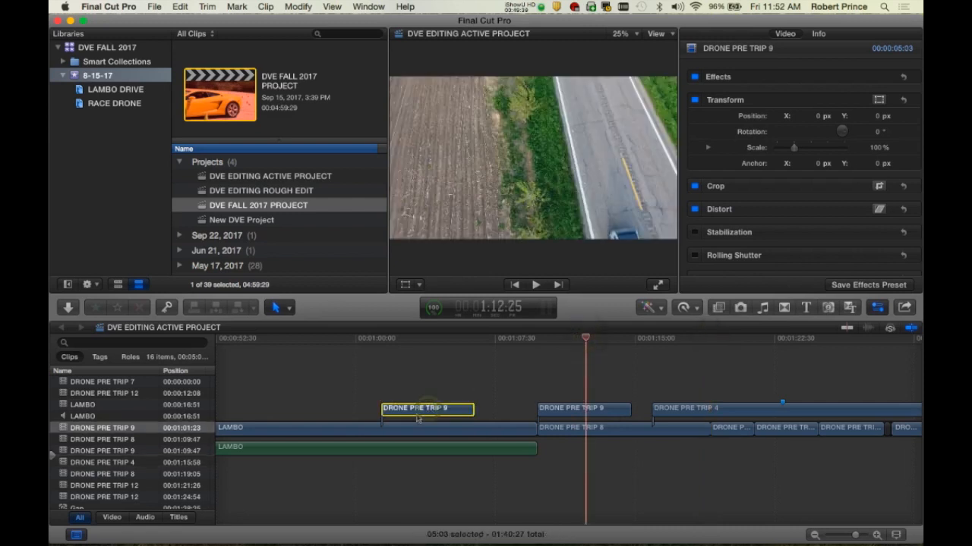
Deselect the first DRONE PRE TRIP 9 clip and compare the inspector with the playhead between clips and over the second DRONE PRE TRIP 9.
click(525, 372)
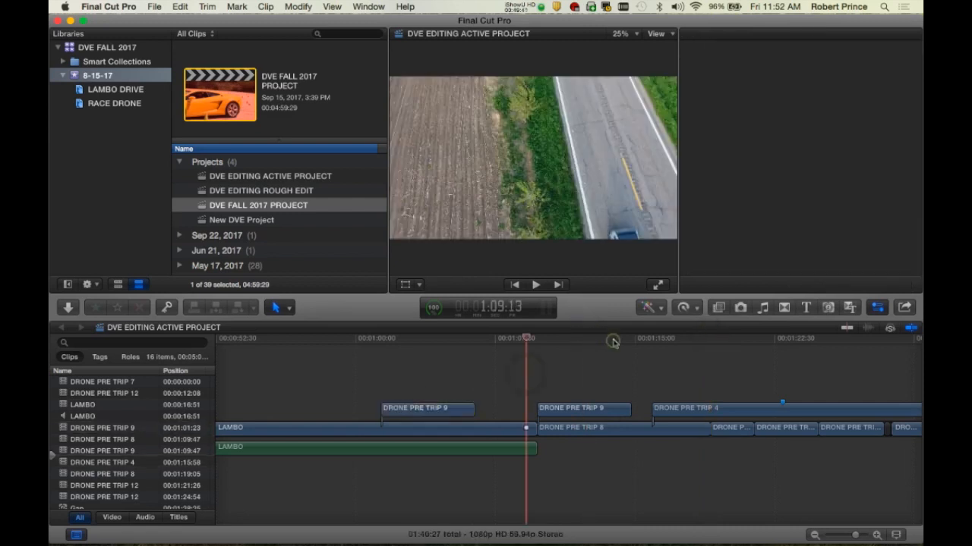
click(613, 340)
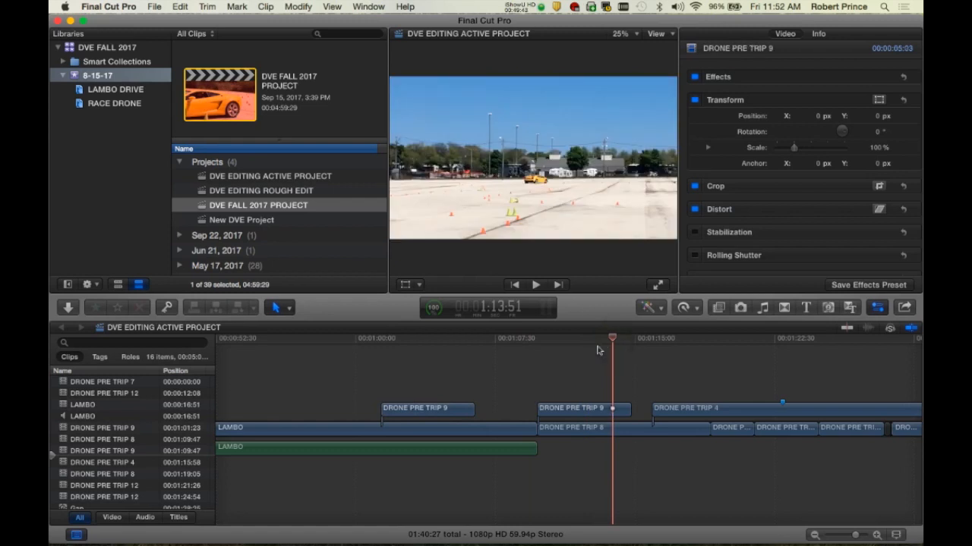
click(586, 369)
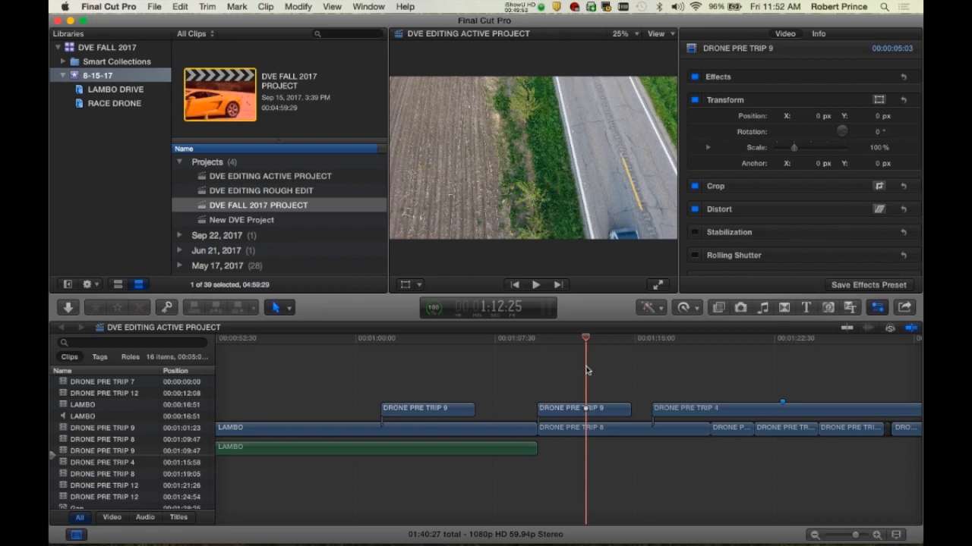
click(575, 341)
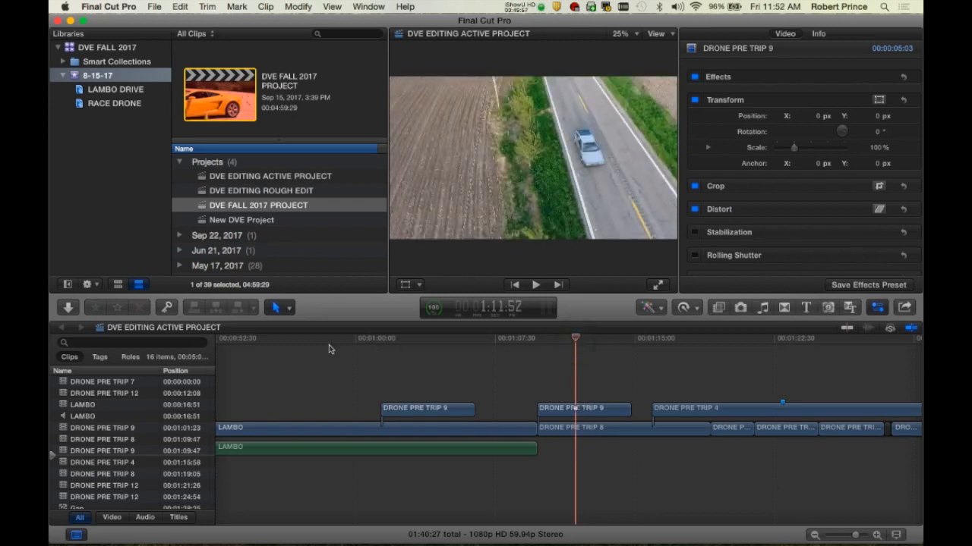
Fit the whole project in the timeline and check the inspector with the playhead over LAMBO and the first DRONE PRE TRIP 9.
scroll(379, 360, left, 10)
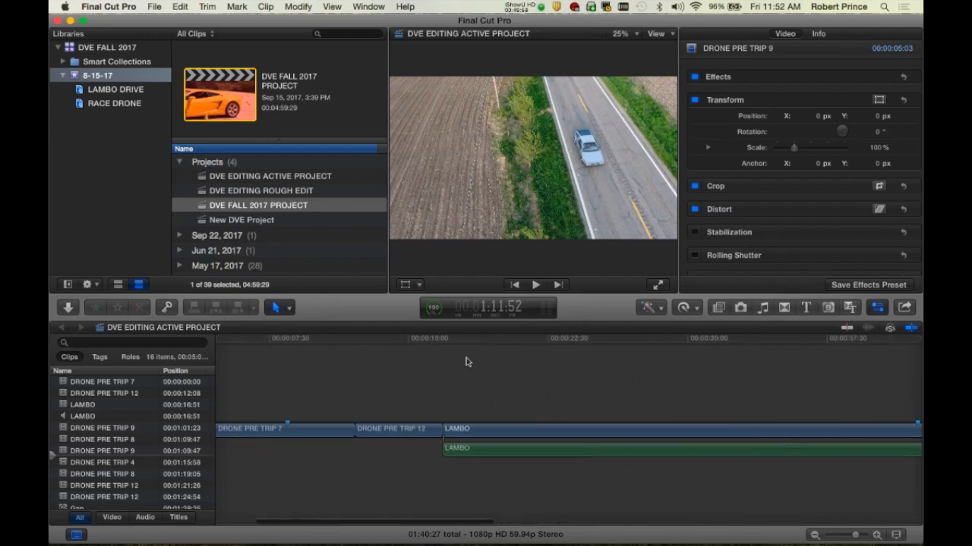
scroll(565, 362, right, 3)
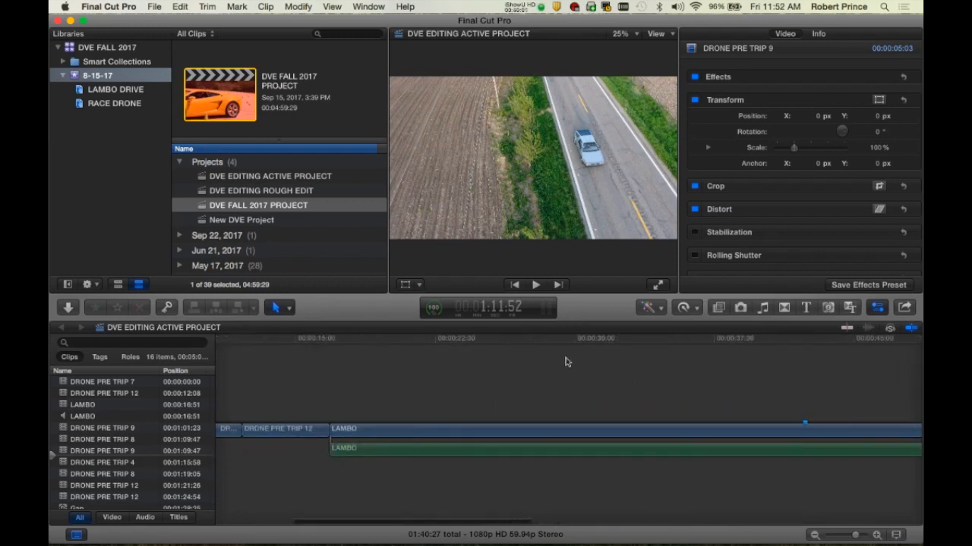
key(shift+z)
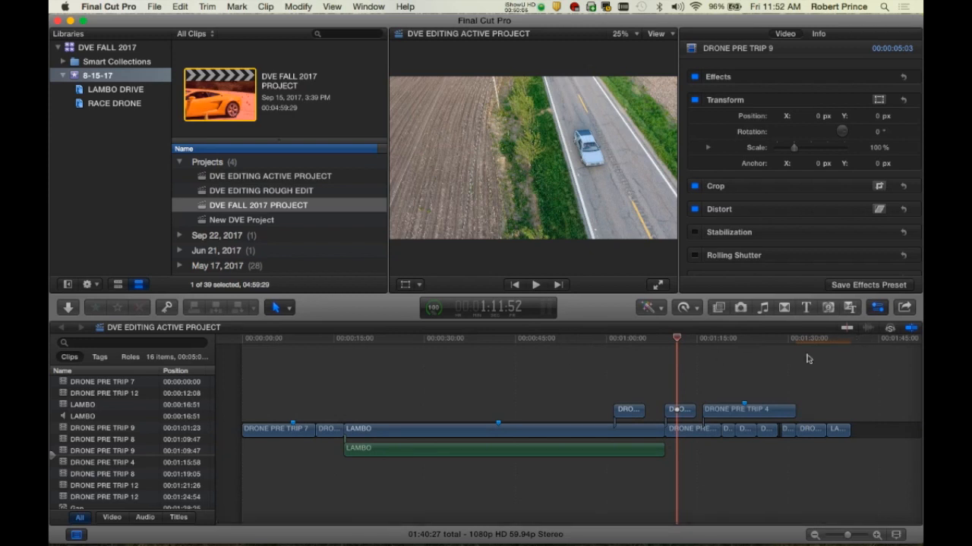
click(597, 339)
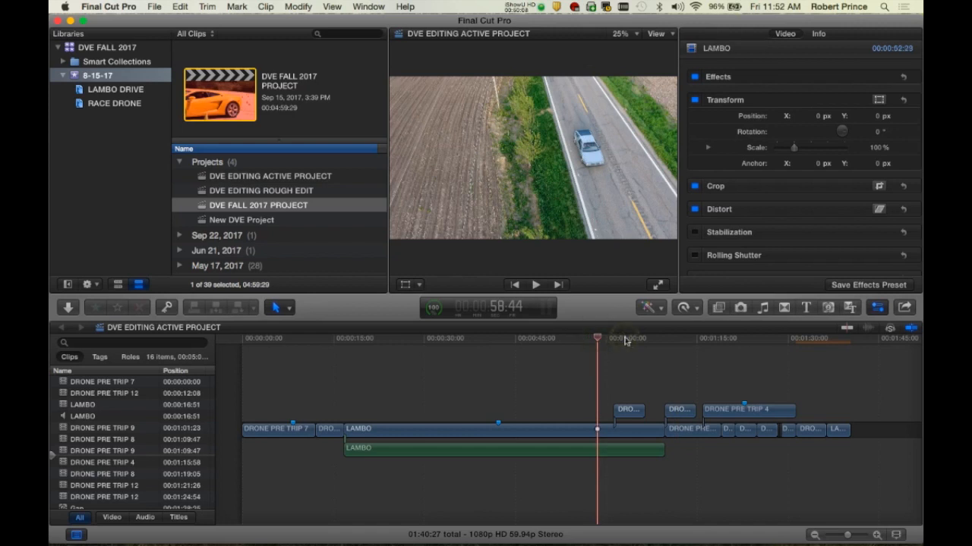
click(624, 338)
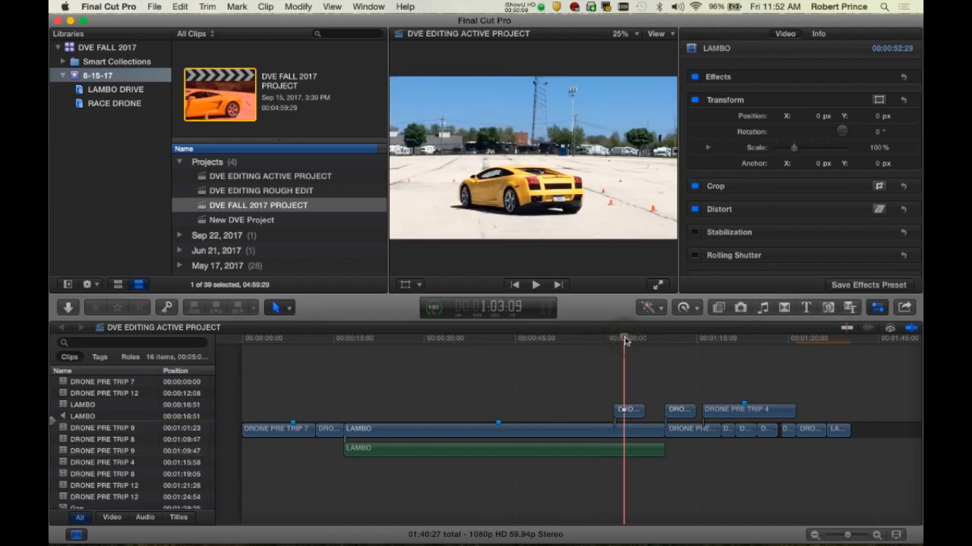
Position the playhead at 13:43 over the first DRONE PRE TRIP 12 clip and enlarge the timeline around it.
click(324, 338)
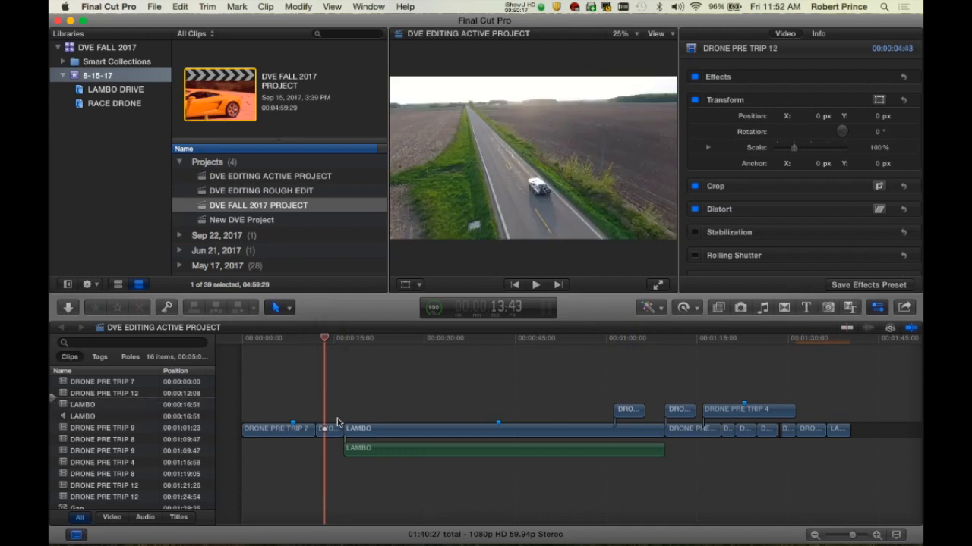
key(super+equal)
key(super+equal)
key(super+equal)
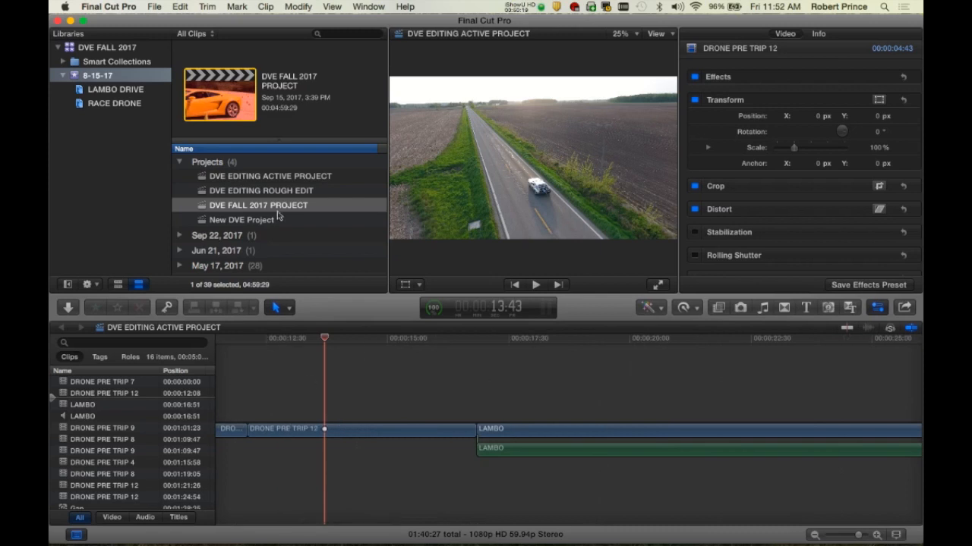
Add the browser clips DRONE PRE TRIP 13, 14 and 15 to an audition on the first DRONE PRE TRIP 12 timeline clip.
click(179, 251)
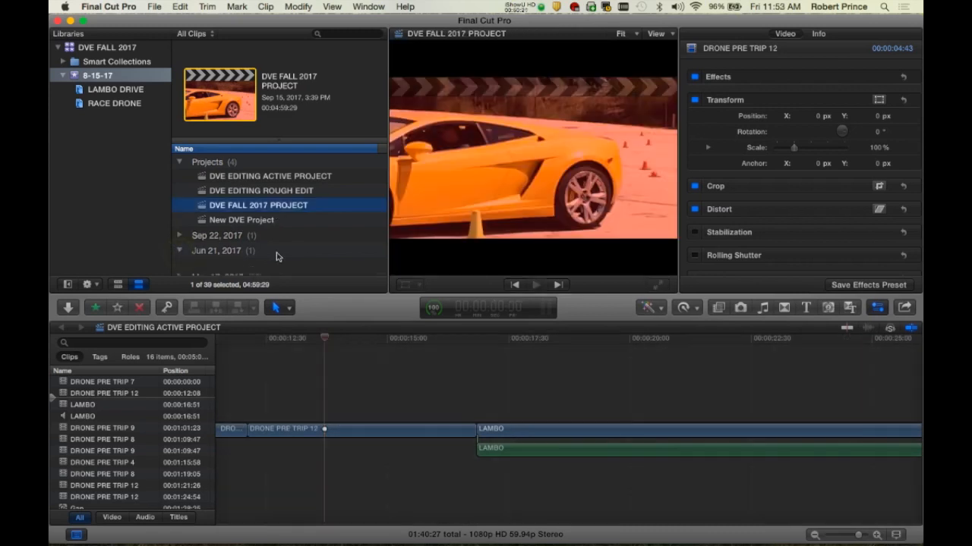
scroll(277, 257, down, 3)
click(180, 239)
scroll(217, 221, down, 5)
scroll(216, 221, down, 5)
click(212, 209)
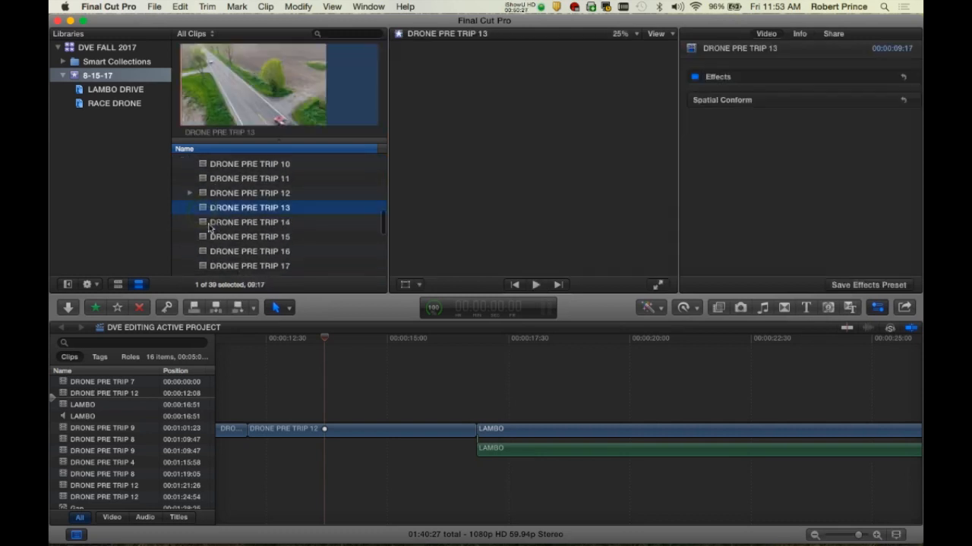
shift+click(205, 238)
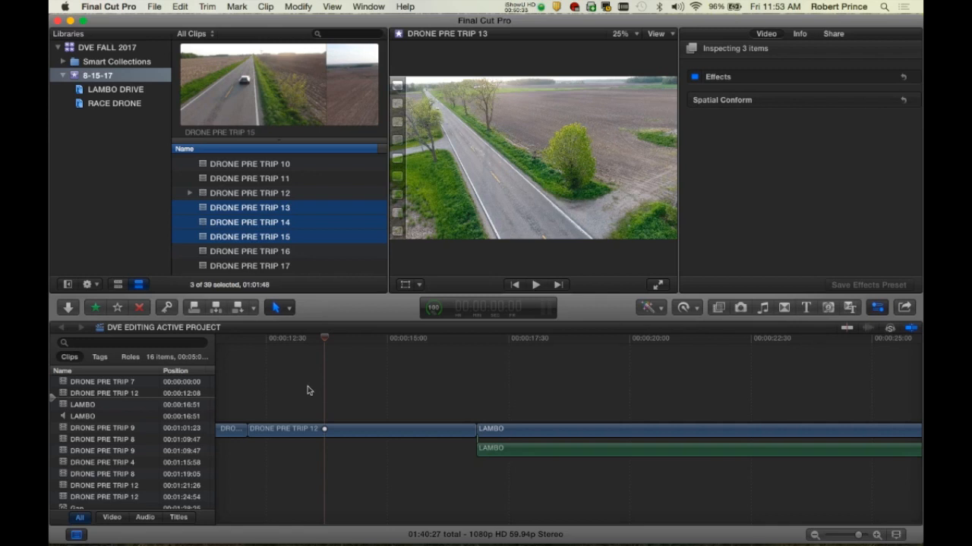
drag(203, 222, 309, 433)
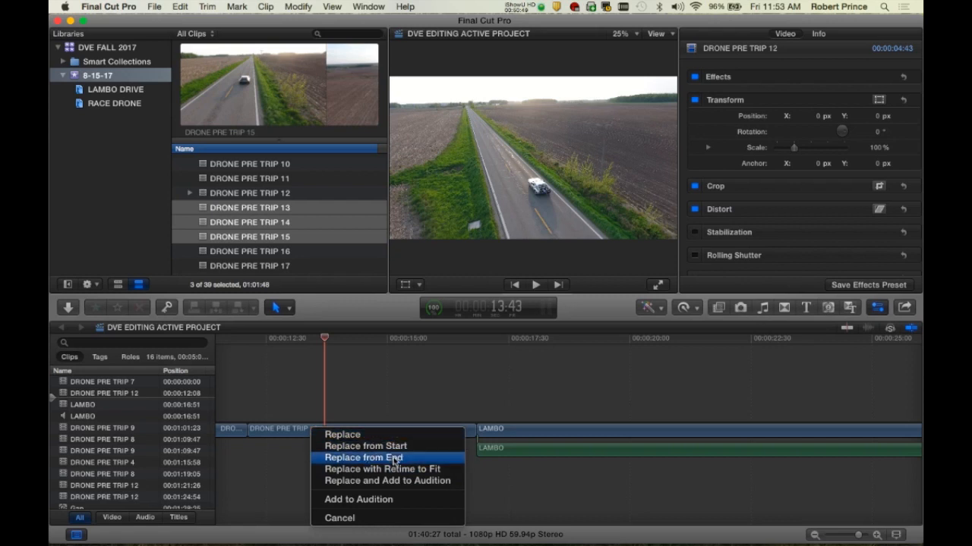
click(364, 504)
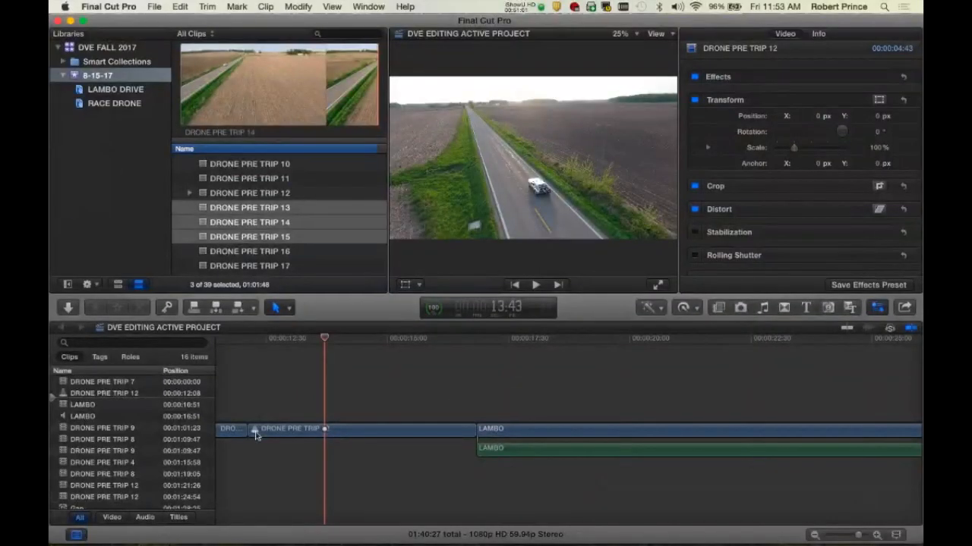
Open the audition on the DRONE PRE TRIP 12 timeline clip and make DRONE PRE TRIP 13 the active pick.
click(403, 433)
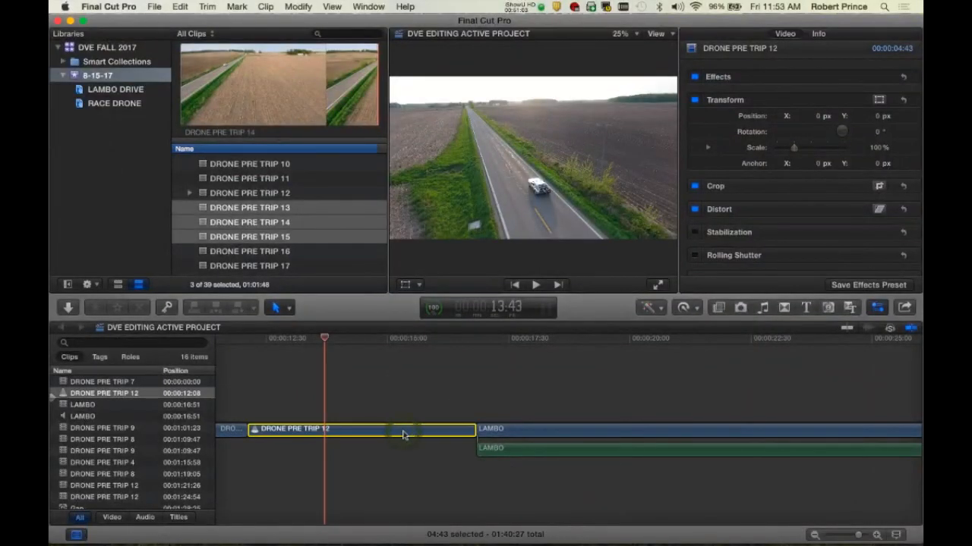
click(354, 432)
click(256, 429)
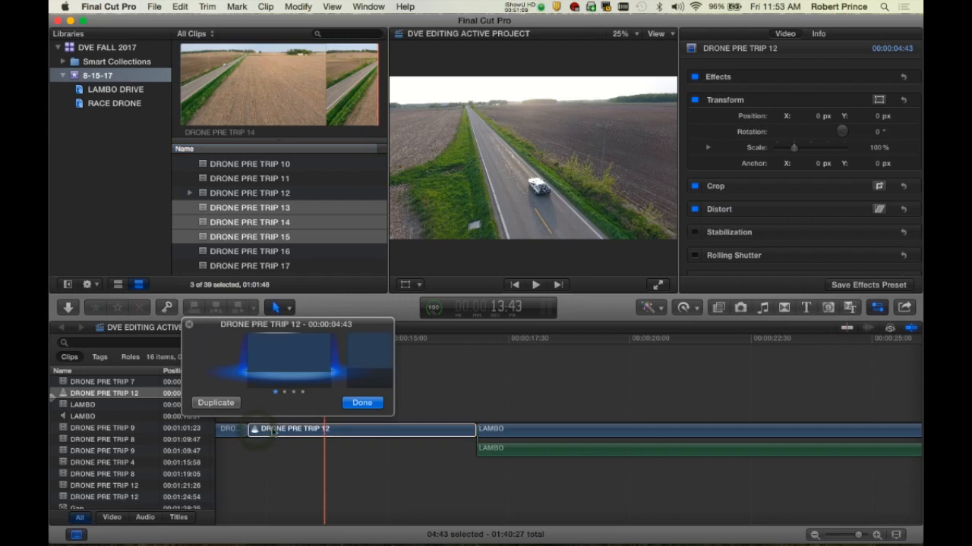
click(285, 392)
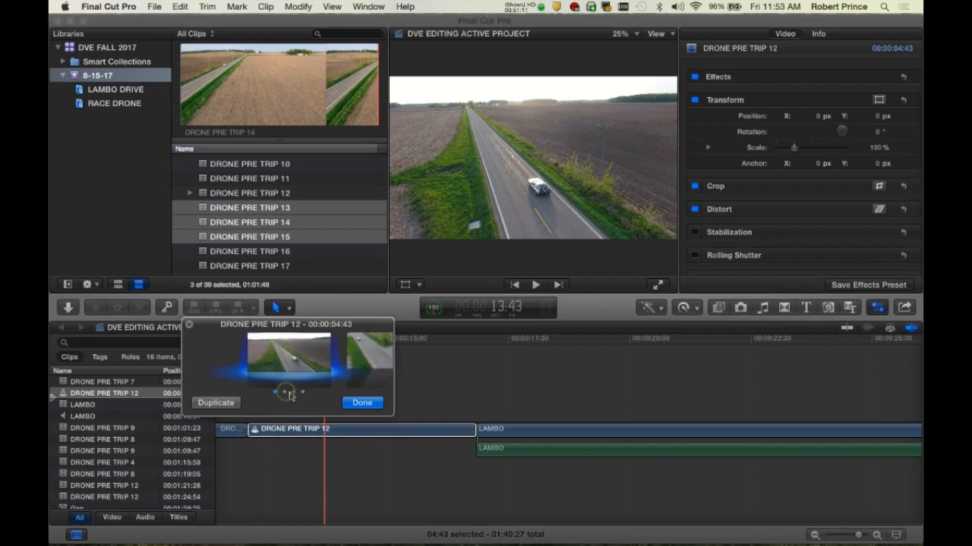
click(294, 393)
click(295, 393)
click(365, 347)
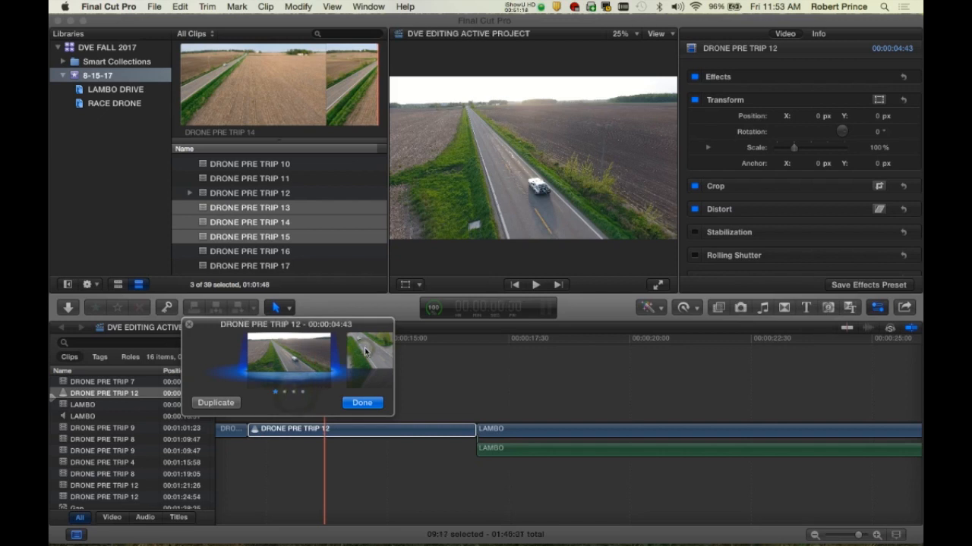
Try DRONE PRE TRIP 14 and DRONE PRE TRIP 15 as audition picks and go back to DRONE PRE TRIP 12.
click(295, 393)
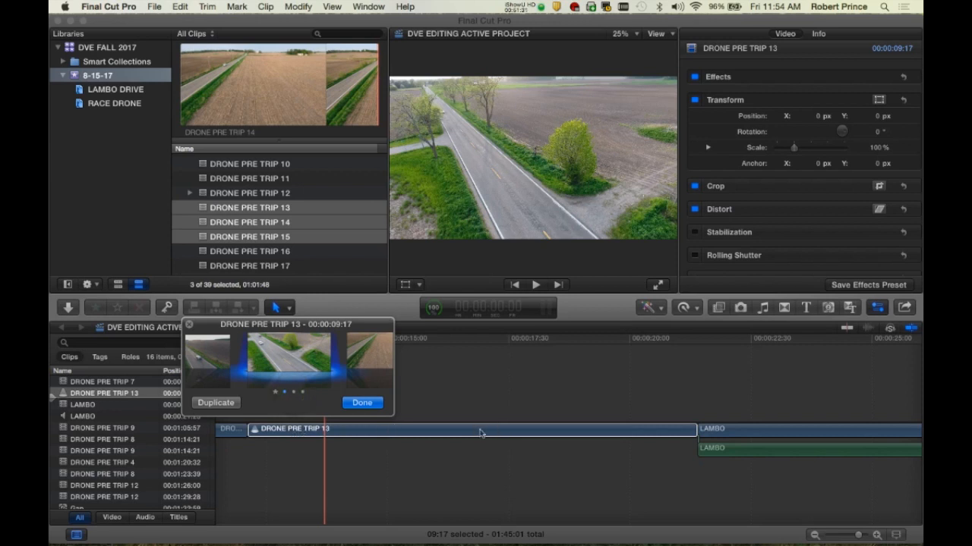
click(363, 358)
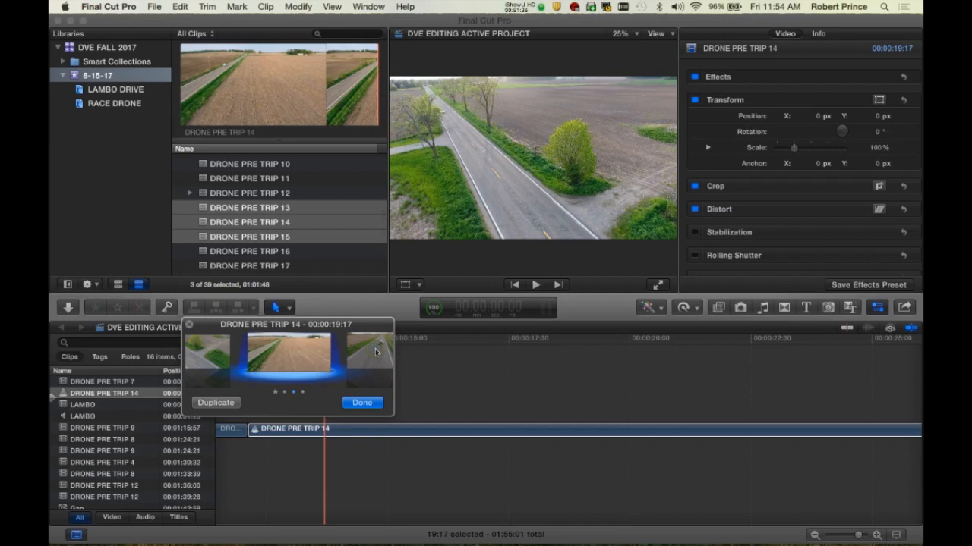
click(375, 352)
click(375, 349)
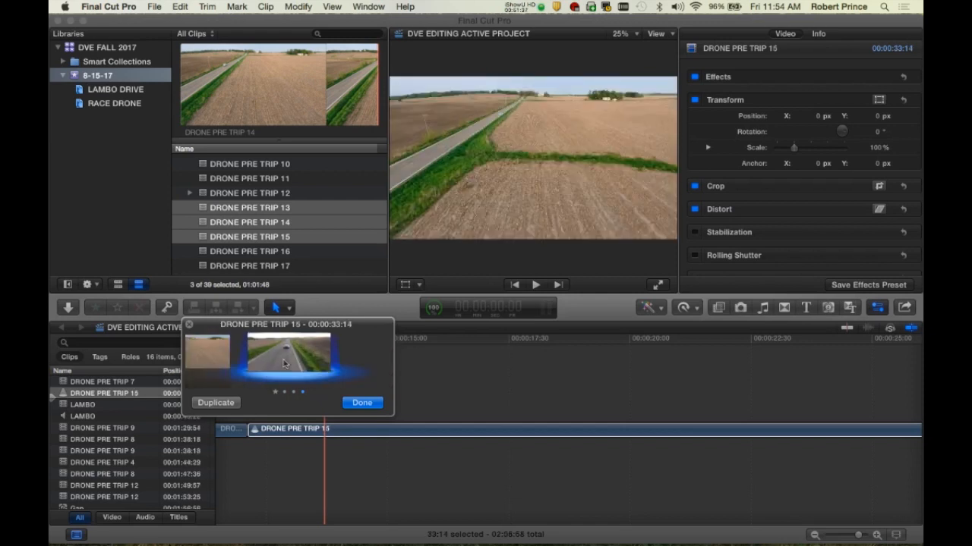
click(201, 354)
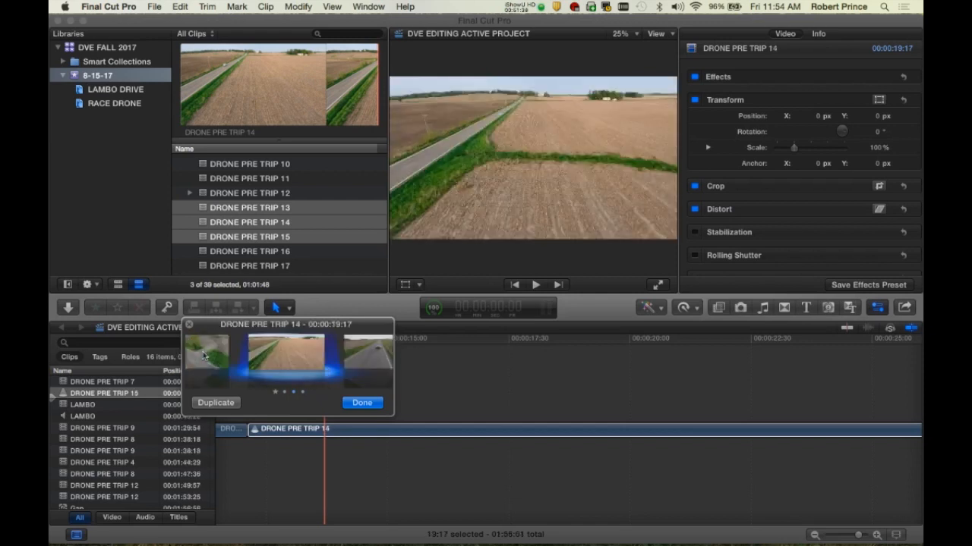
click(194, 348)
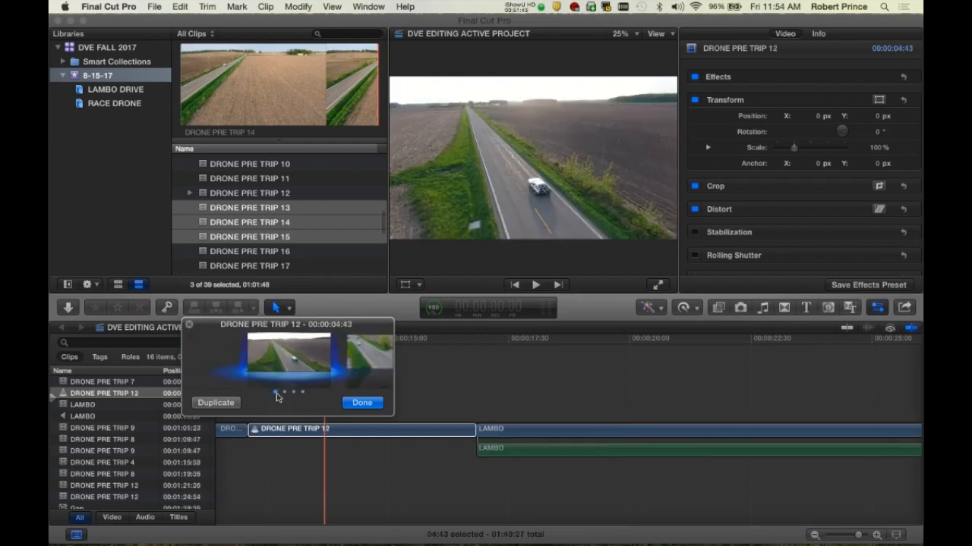
Cycle the audition again through DRONE PRE TRIP 13, 14 and 15 to compare their timeline lengths, returning to DRONE PRE TRIP 12.
click(369, 355)
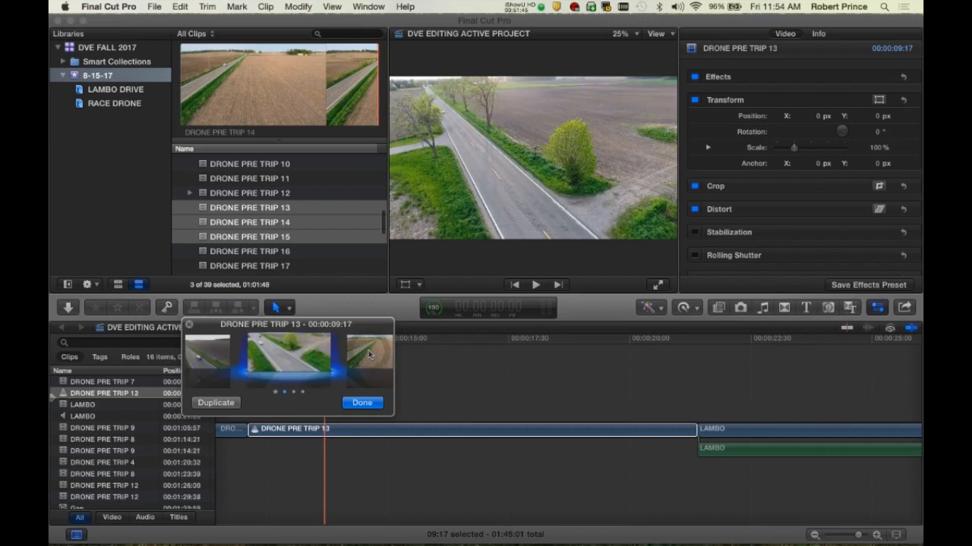
click(364, 359)
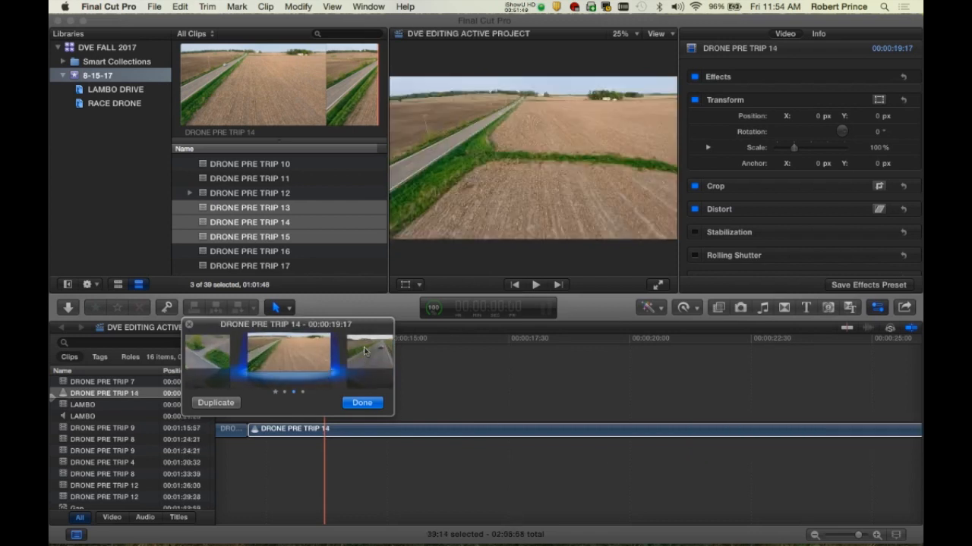
click(366, 352)
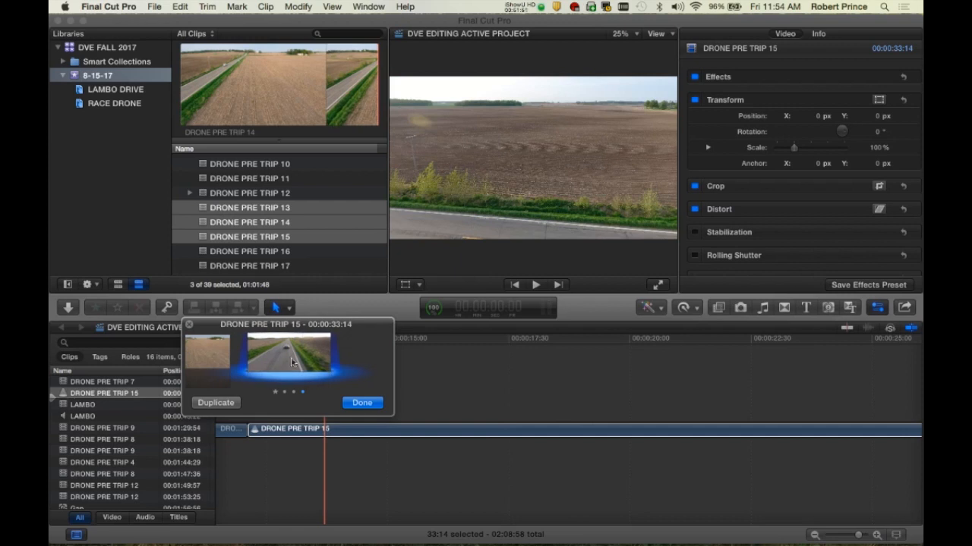
click(214, 358)
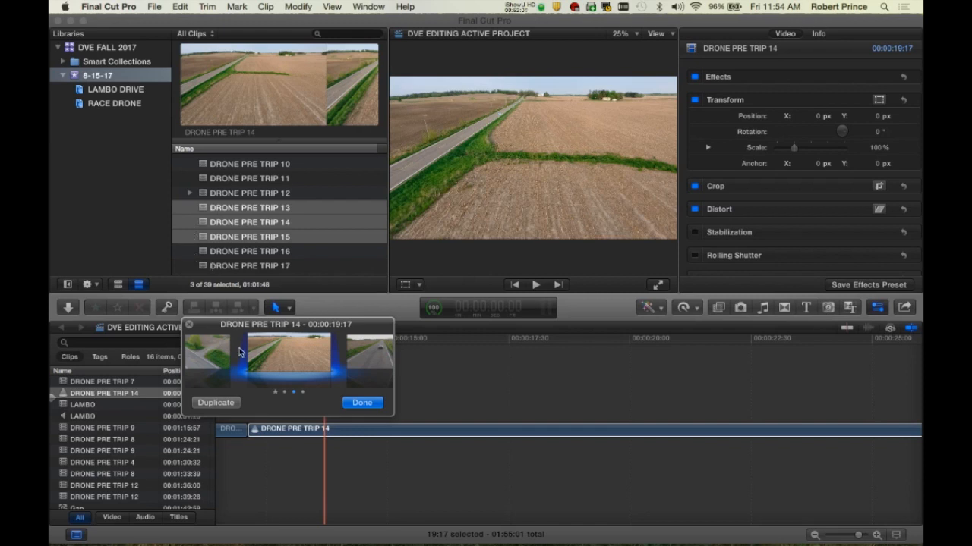
click(203, 353)
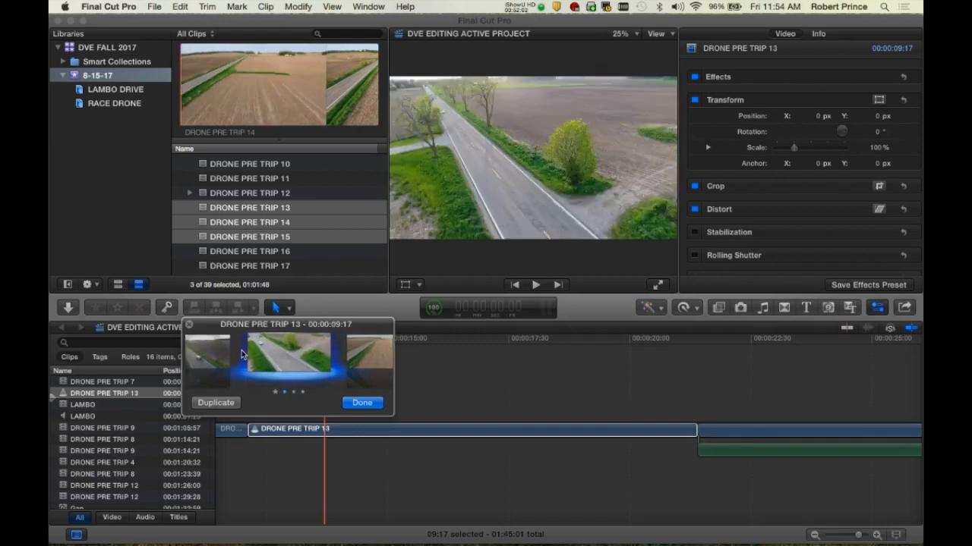
click(204, 354)
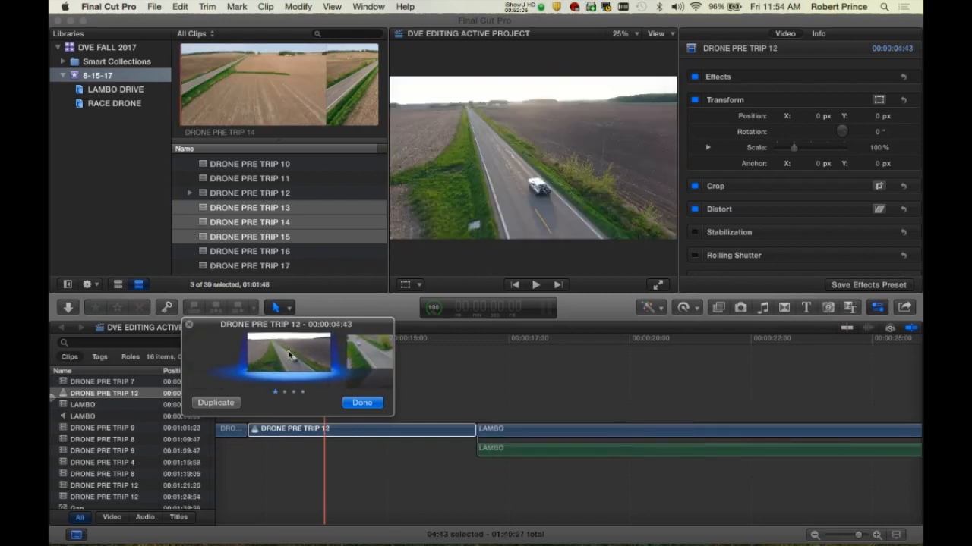
Choose DRONE PRE TRIP 13 as the audition pick and finalize the audition on that timeline clip.
click(365, 353)
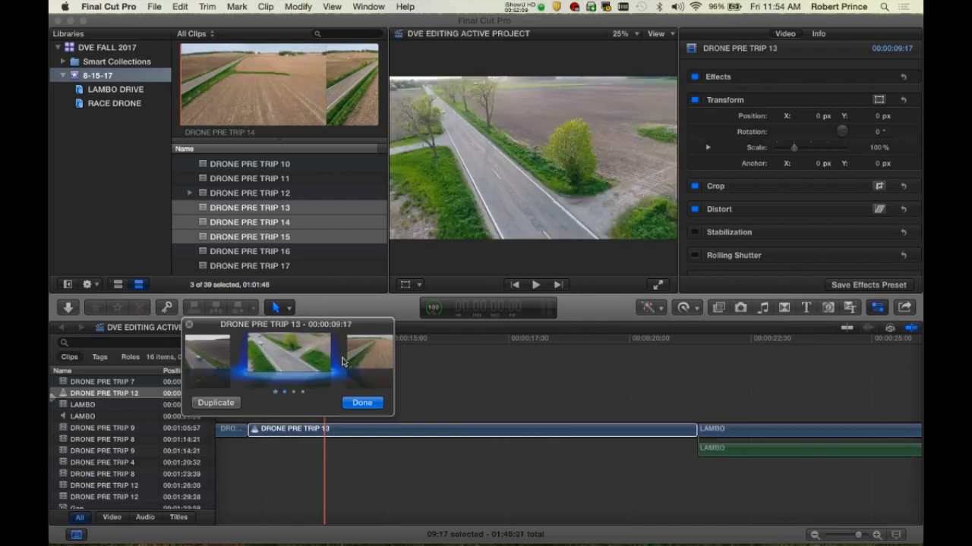
click(362, 403)
right_click(382, 431)
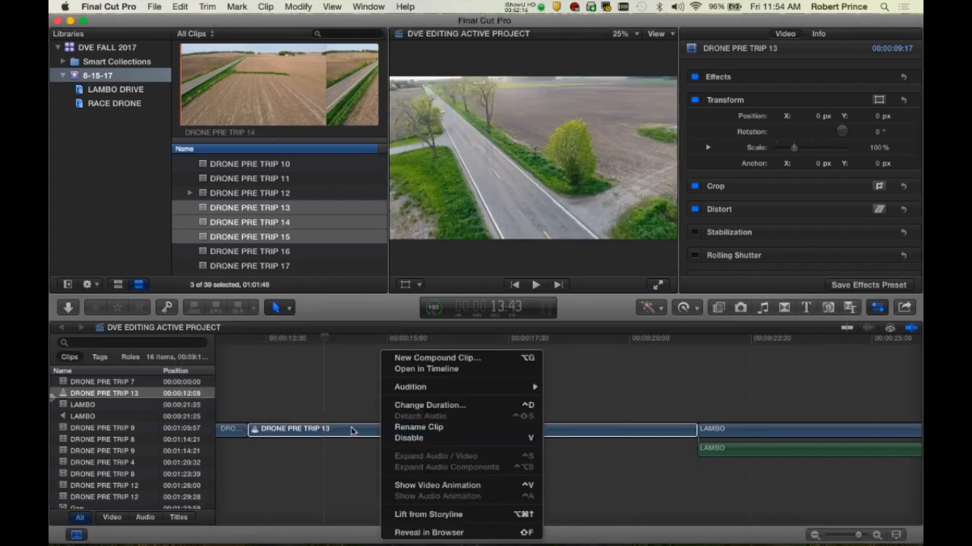
mouse_move(469, 388)
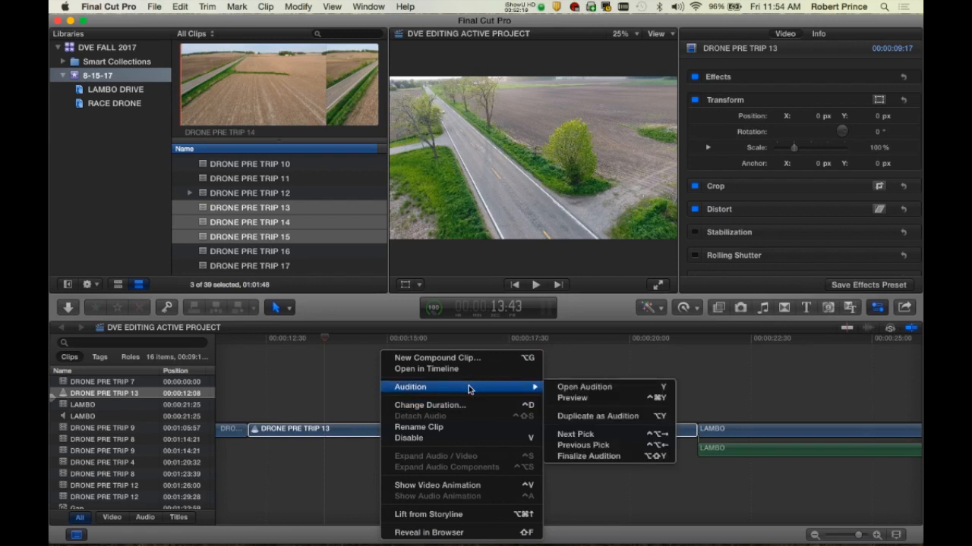
click(598, 460)
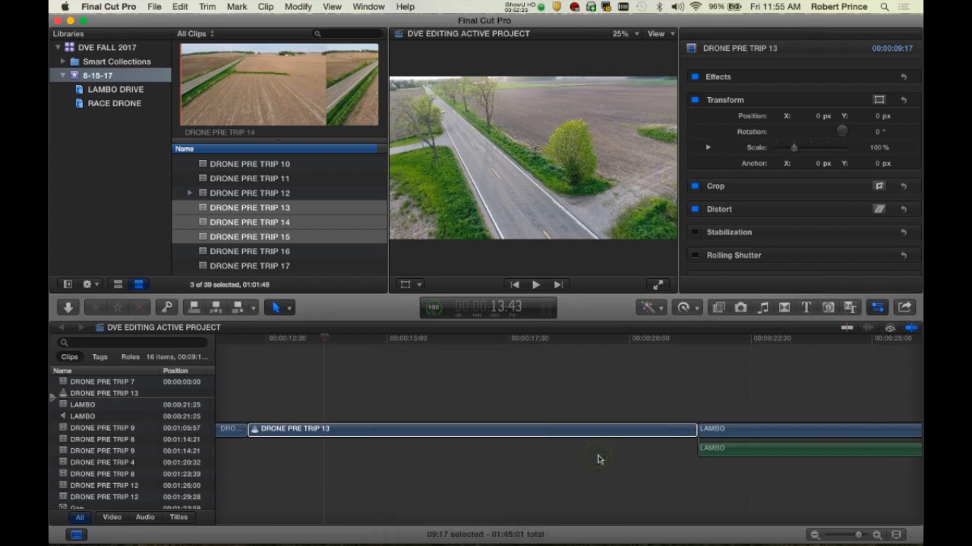
Scrub through the finalized DRONE PRE TRIP 13 clip in the timeline to review its footage, clearing the clip selection on the way.
click(412, 341)
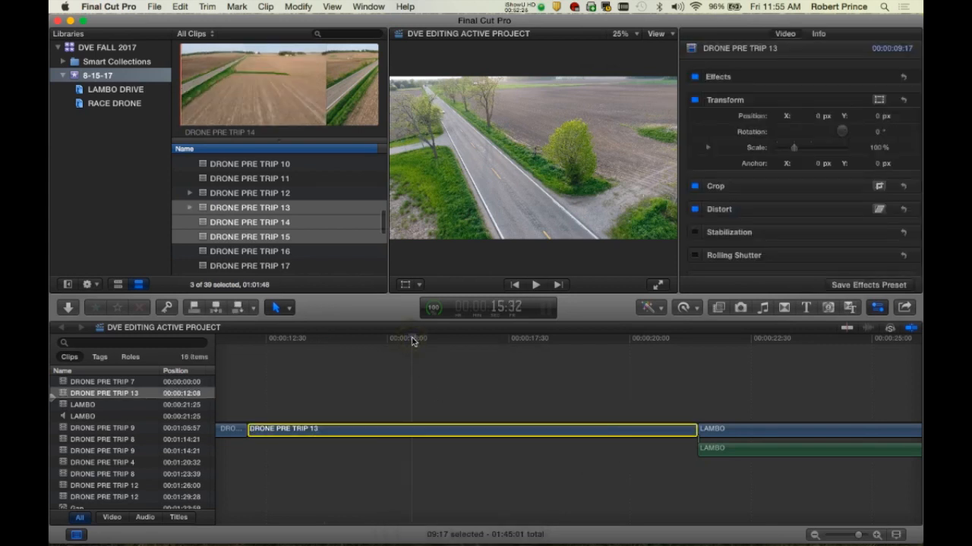
click(472, 339)
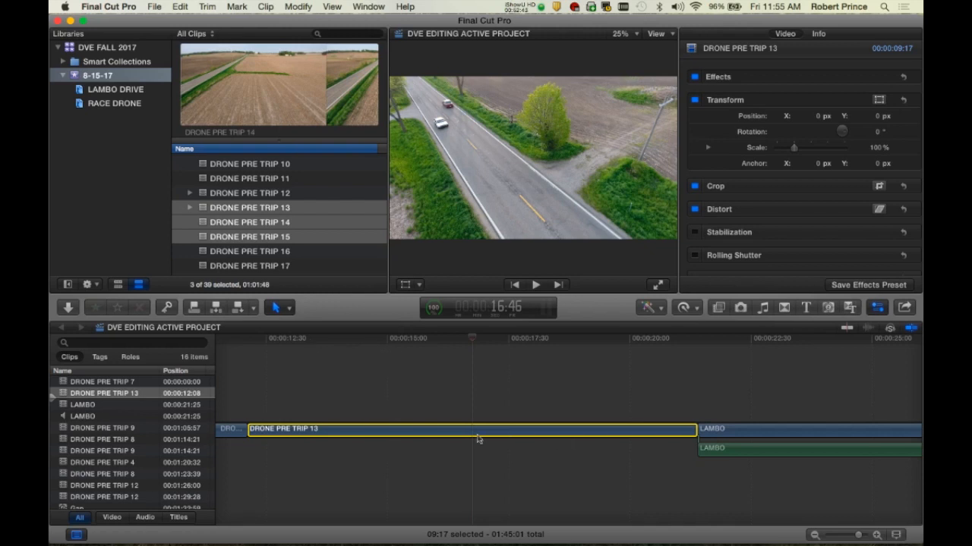
click(437, 339)
click(503, 340)
click(411, 338)
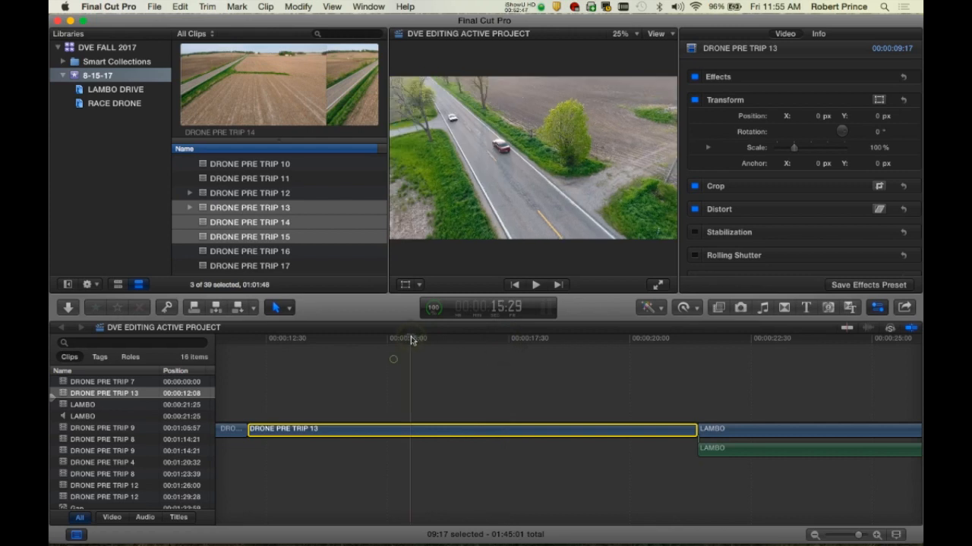
click(393, 359)
click(373, 338)
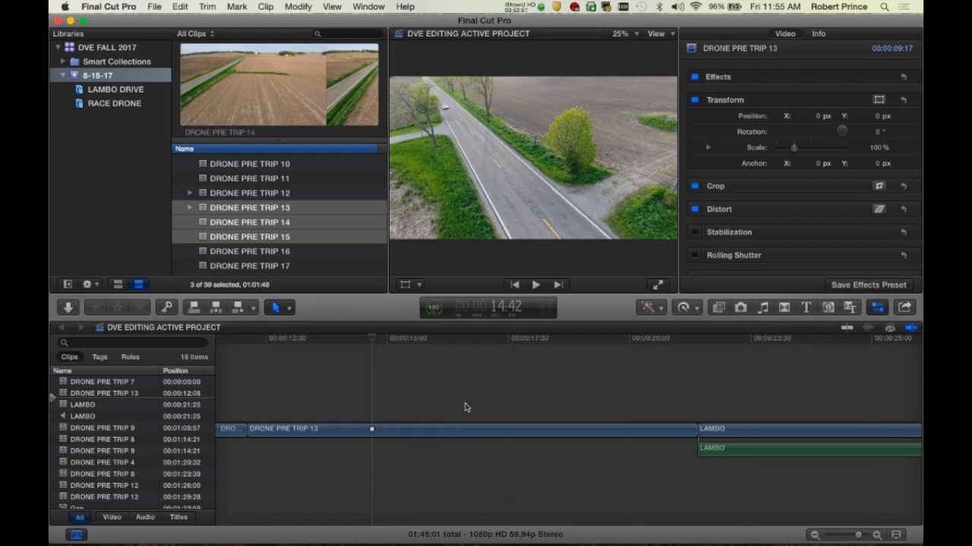
click(471, 341)
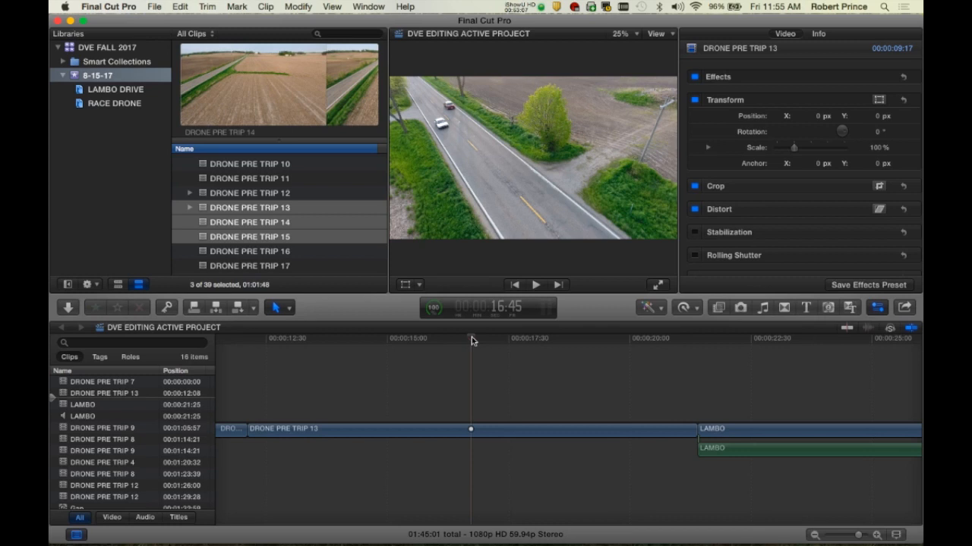
click(406, 342)
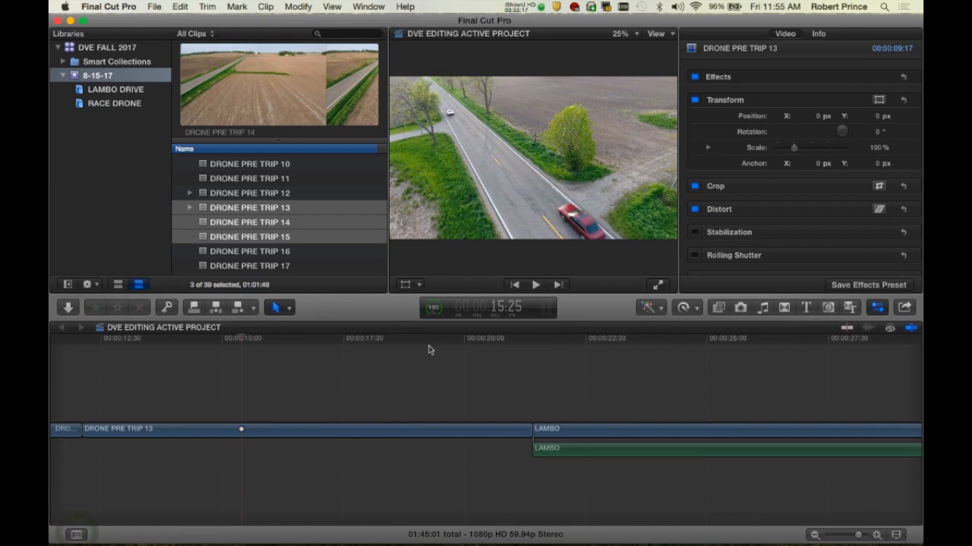
Fit the whole project in the timeline view and park the playhead over the LAMBO clip at 1:00:20.
key(super+minus)
key(super+minus)
key(super+minus)
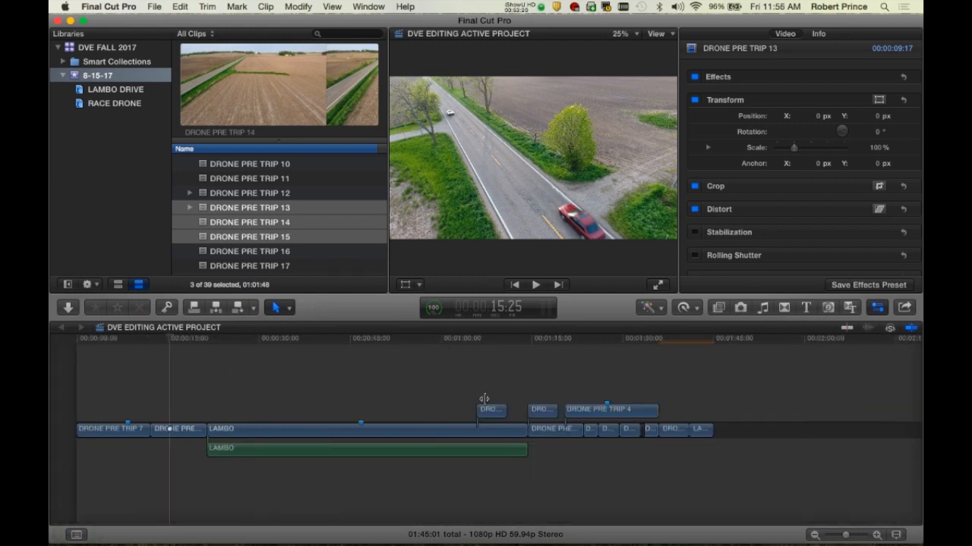
scroll(483, 394, left, 1)
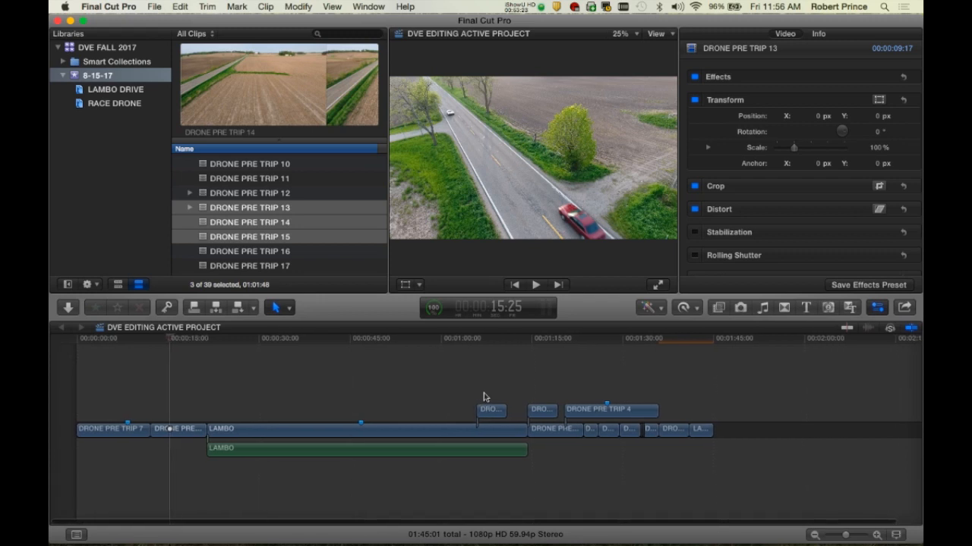
click(546, 338)
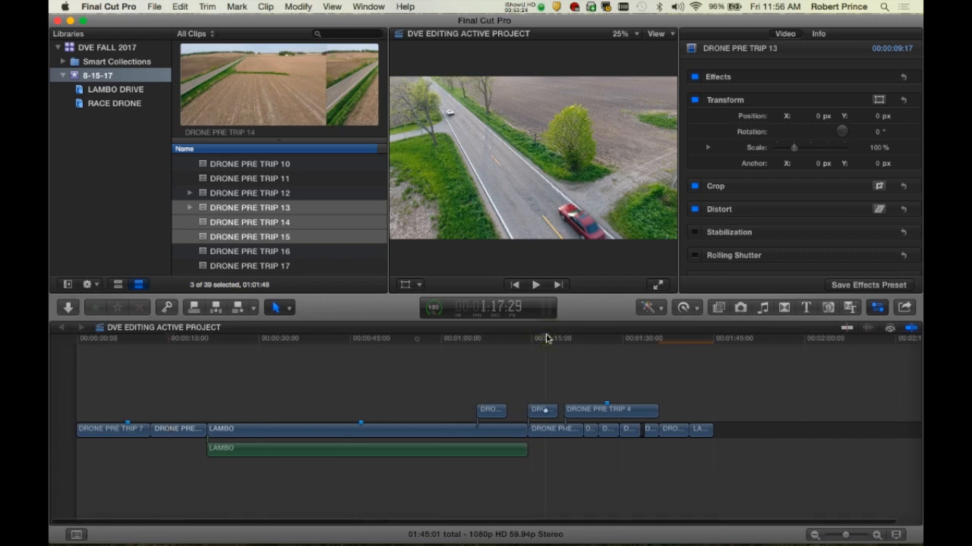
click(416, 338)
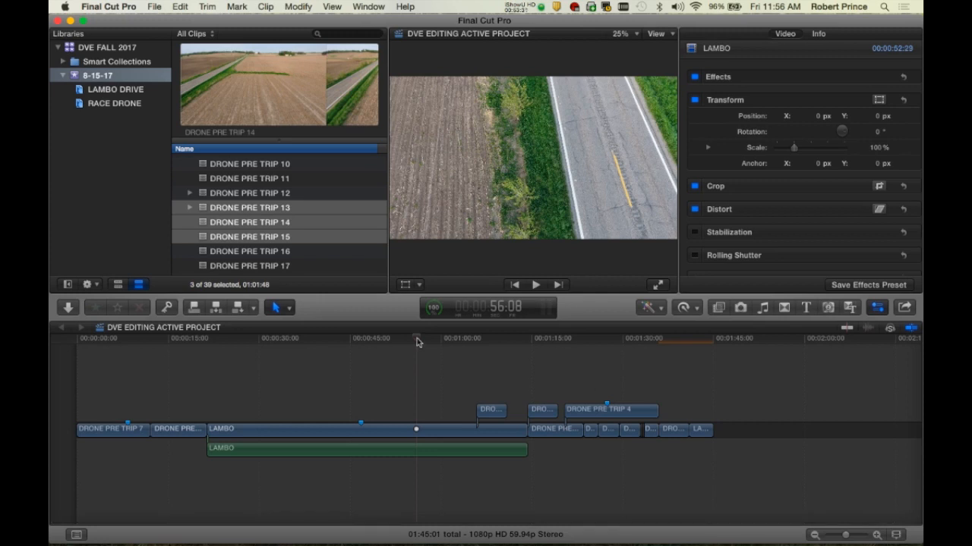
click(441, 339)
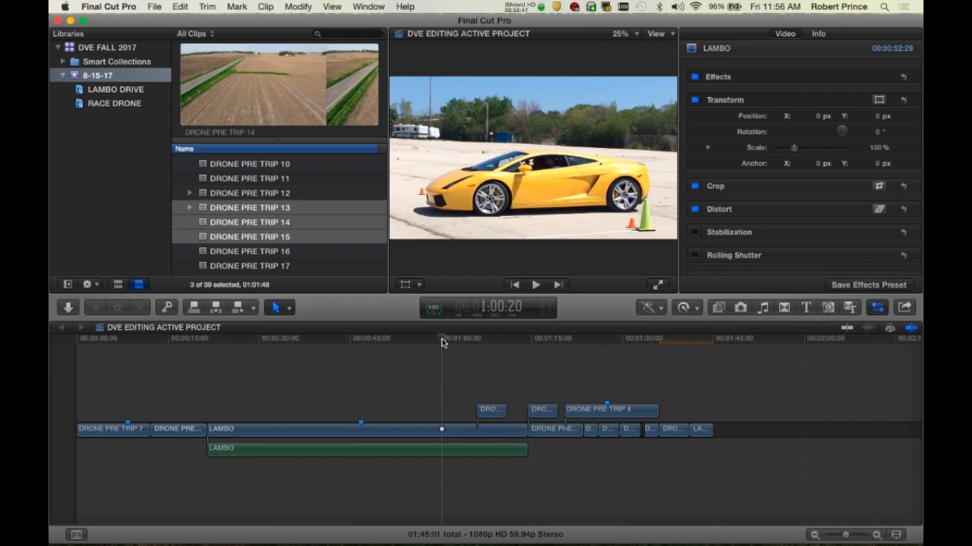
Distort the LAMBO video clip by setting its Bottom Left X to -541.8 px.
click(452, 430)
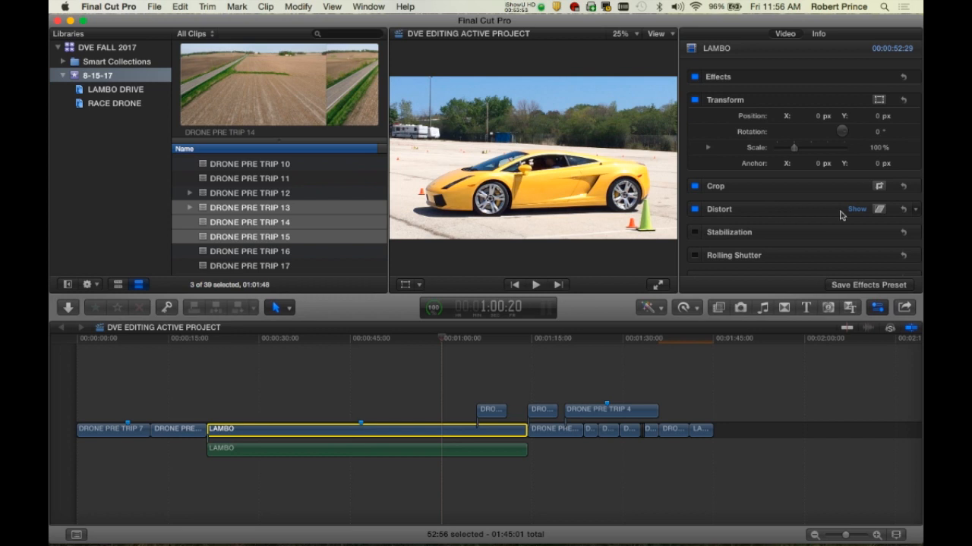
click(858, 213)
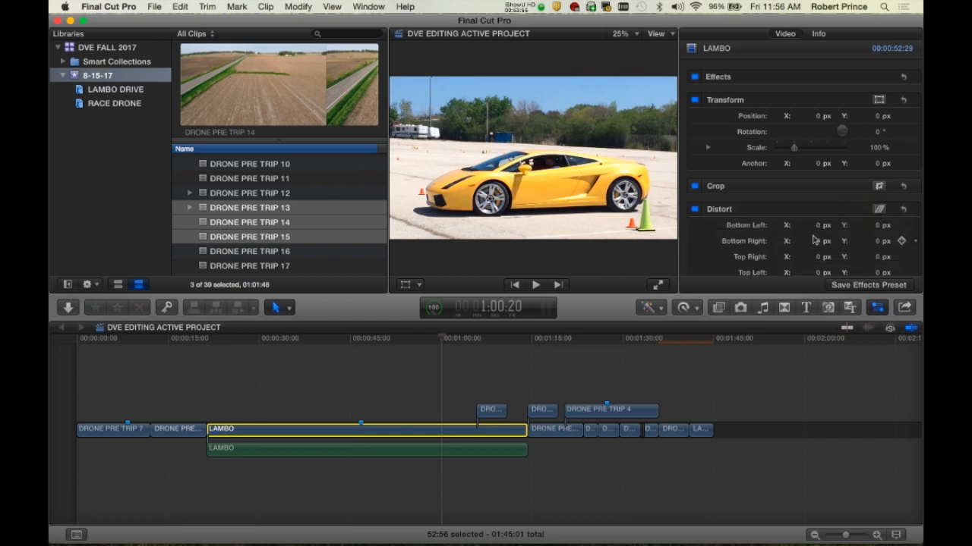
drag(822, 226, 751, 226)
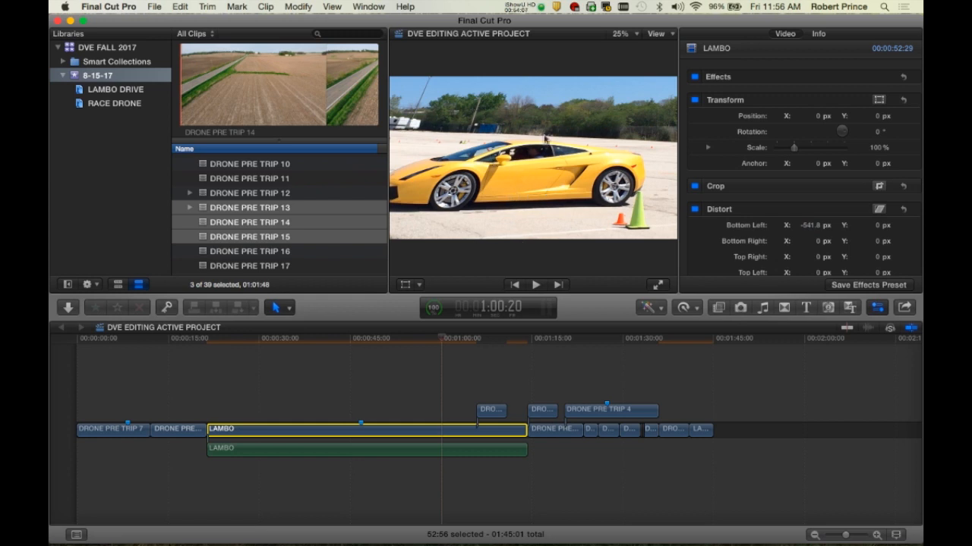
Scrub back and forth through the distorted LAMBO clip to check how the unrendered section displays in the viewer.
click(386, 338)
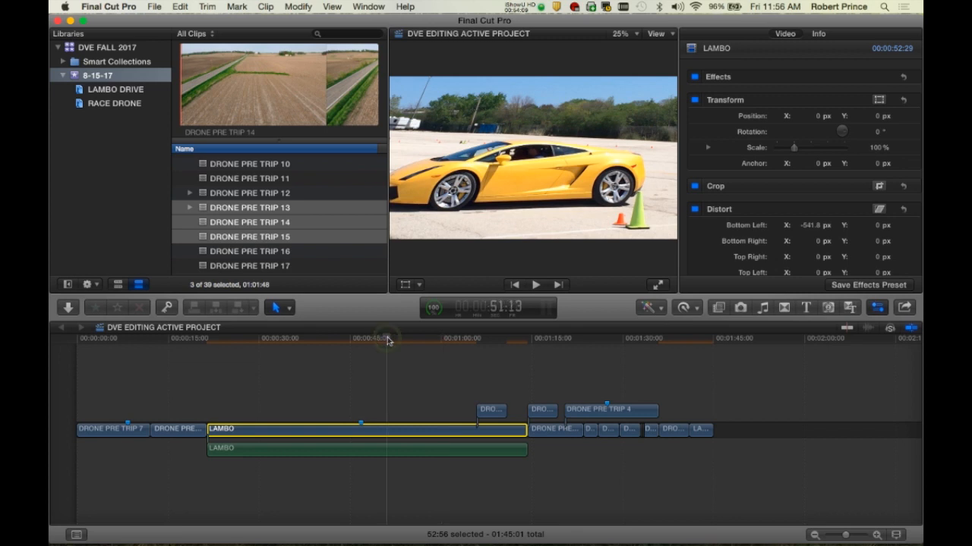
click(334, 338)
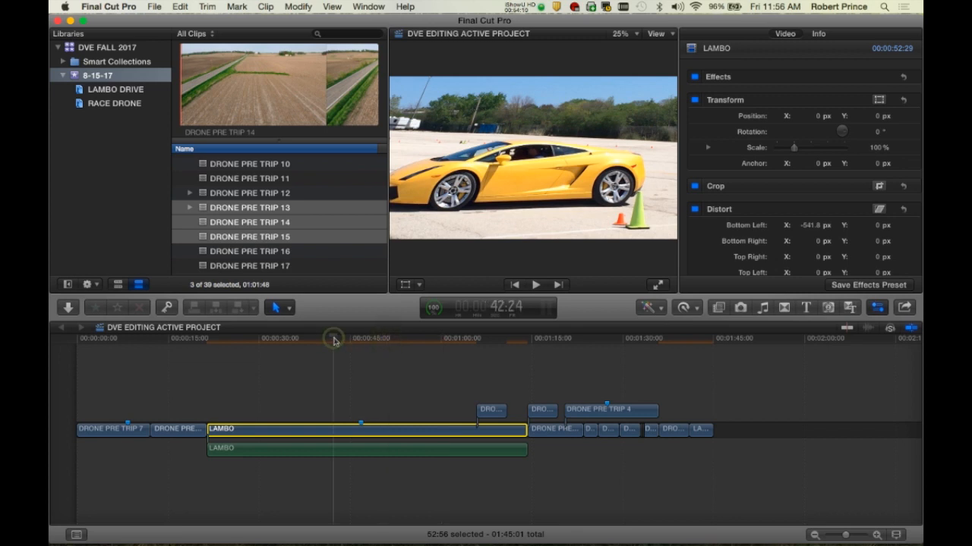
click(407, 338)
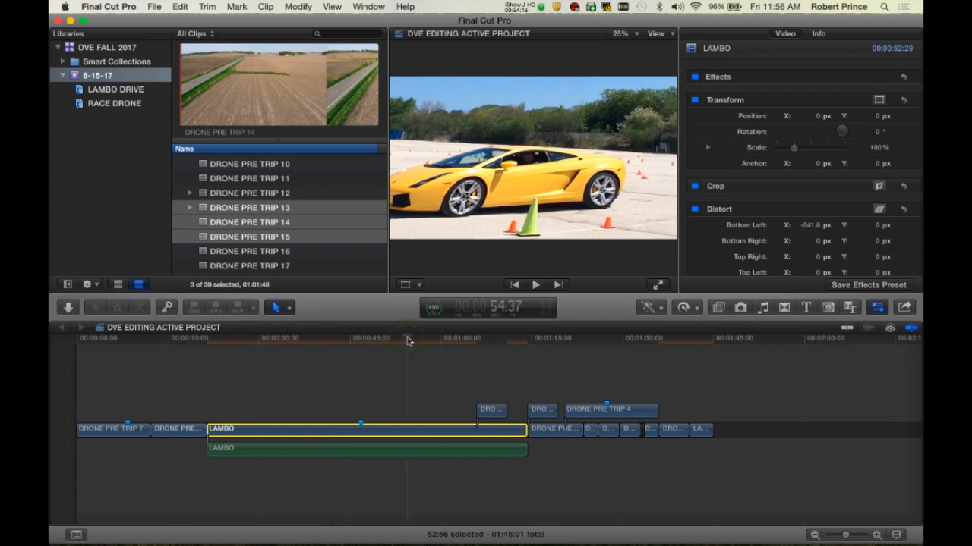
click(324, 338)
click(294, 339)
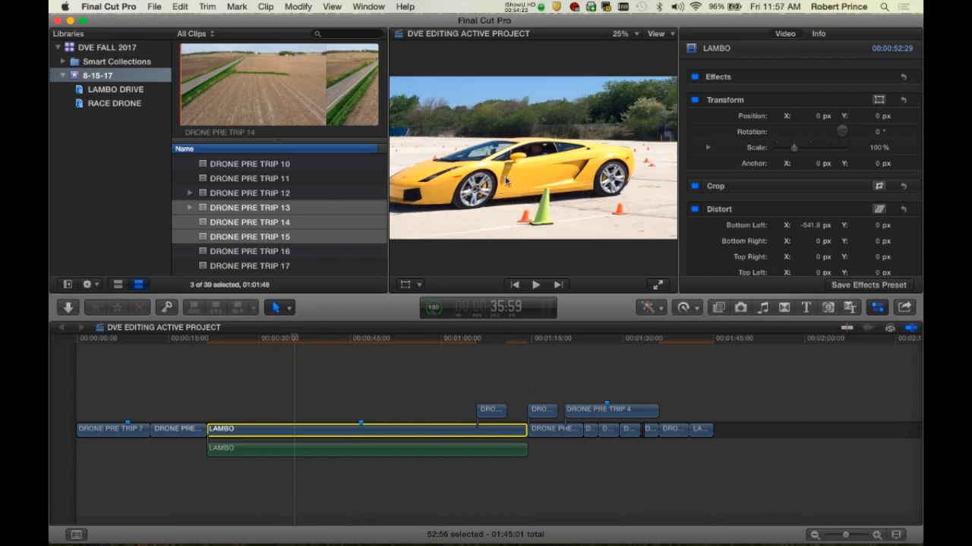
click(385, 343)
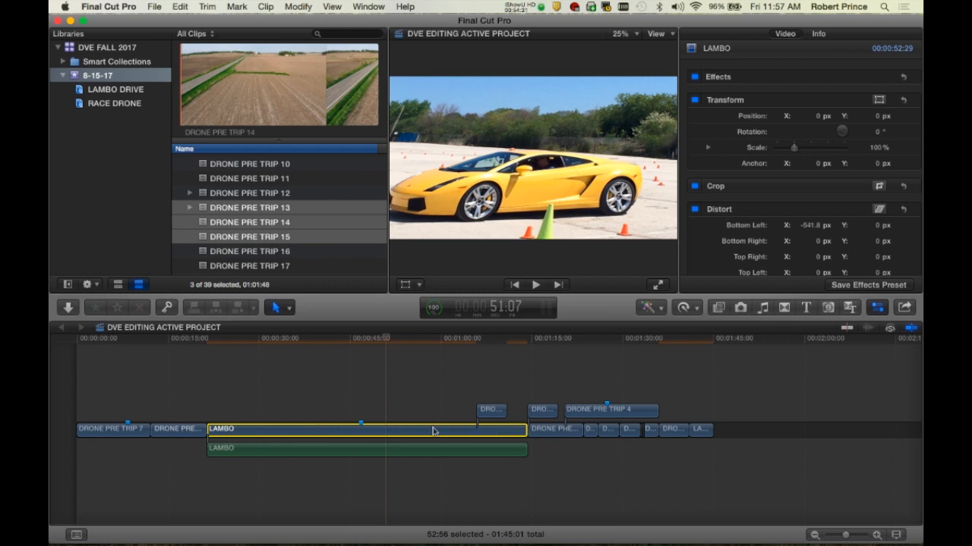
click(409, 343)
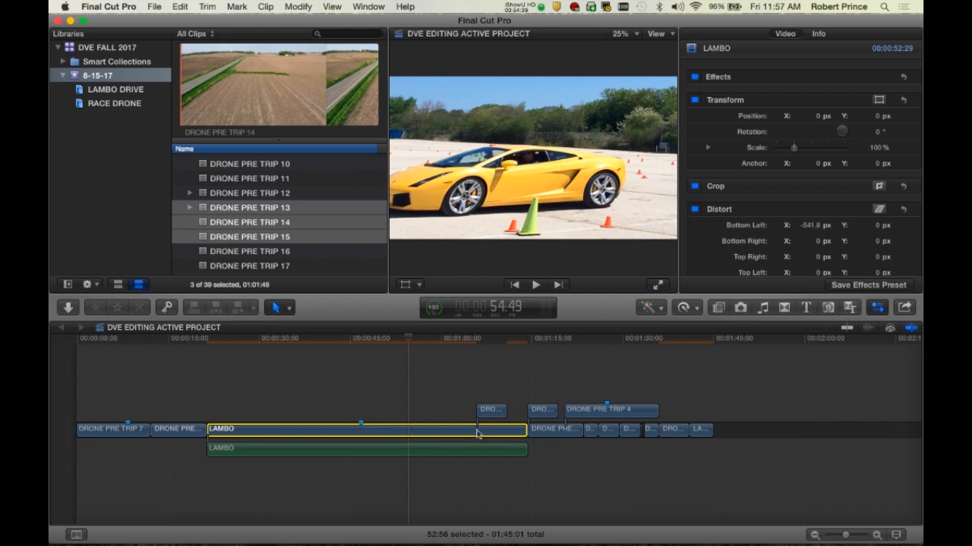
click(391, 341)
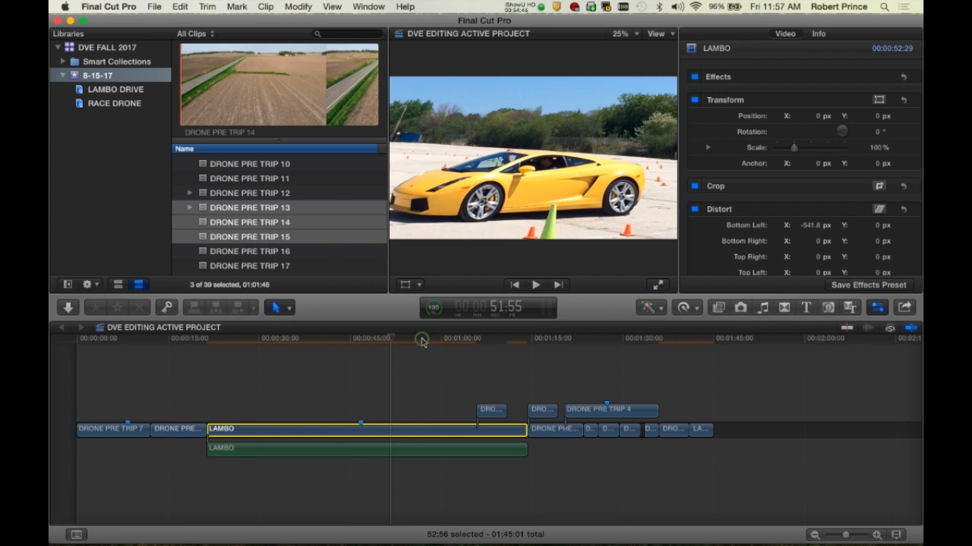
click(340, 341)
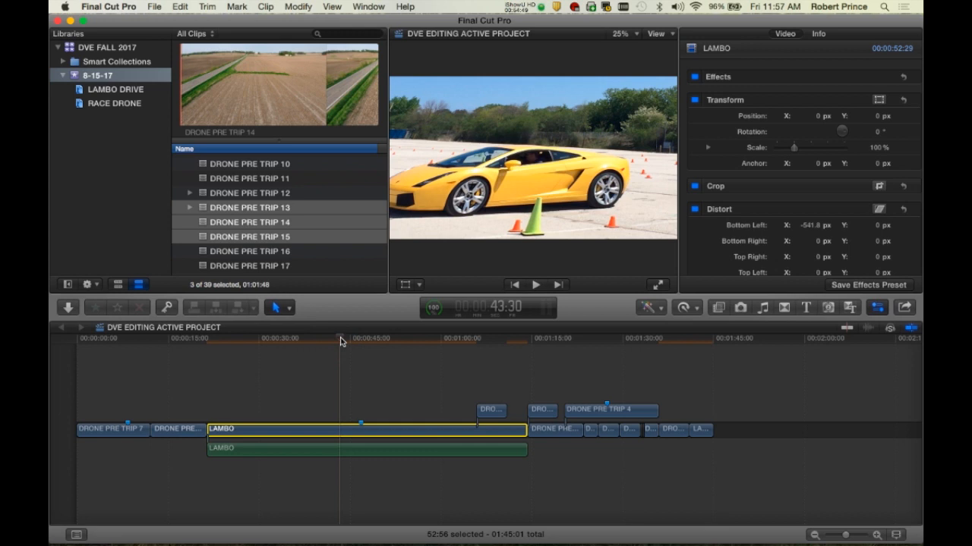
click(402, 341)
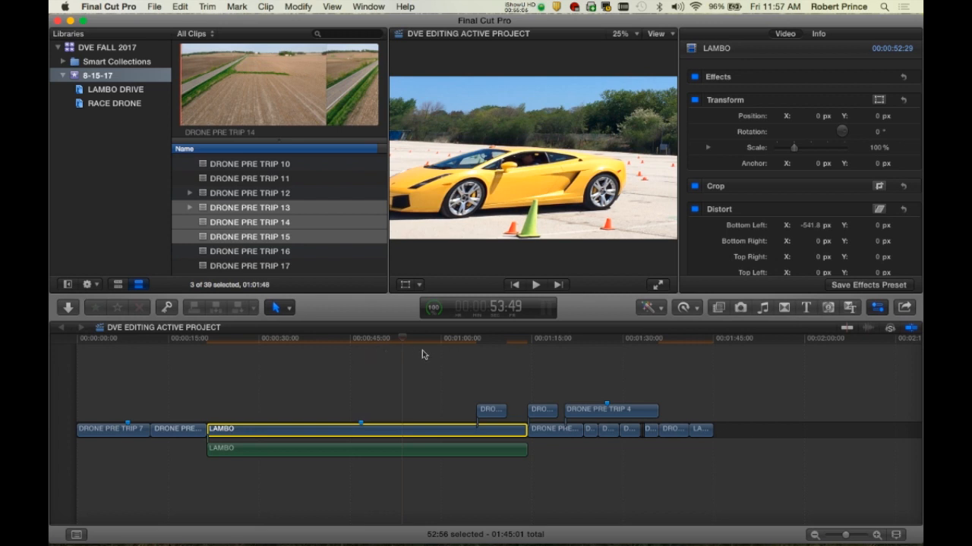
click(415, 339)
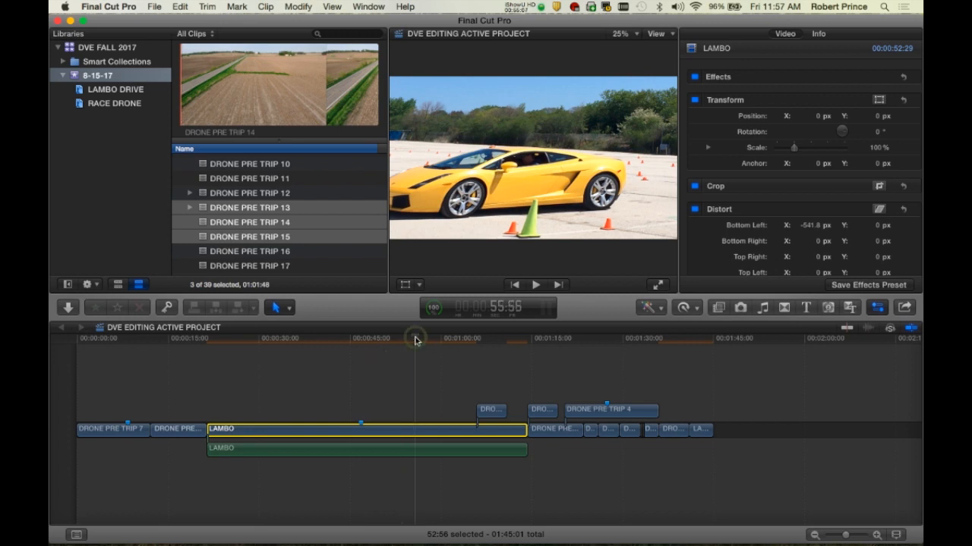
Play a few seconds of the LAMBO clip from 45:24, and look through its video parameters from Distort down to Compositing.
click(351, 339)
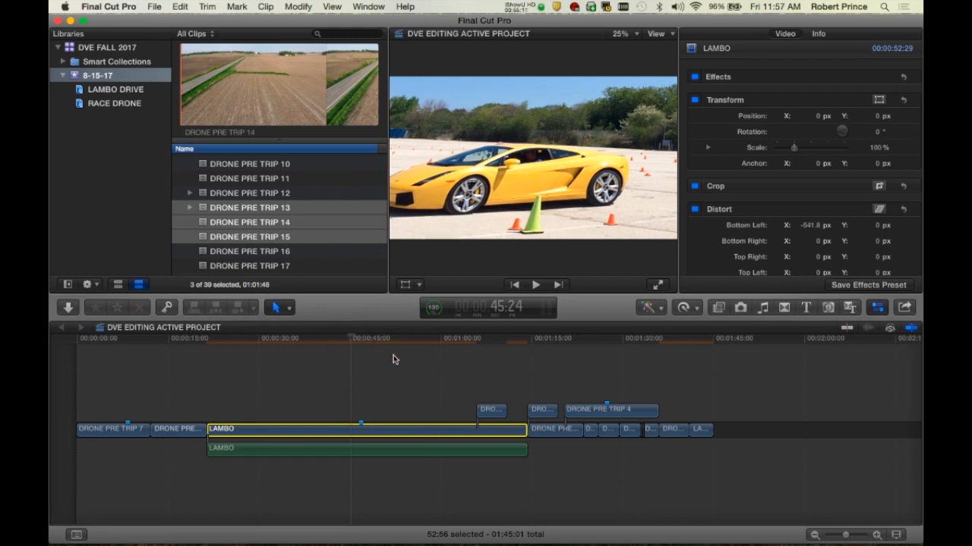
key(space)
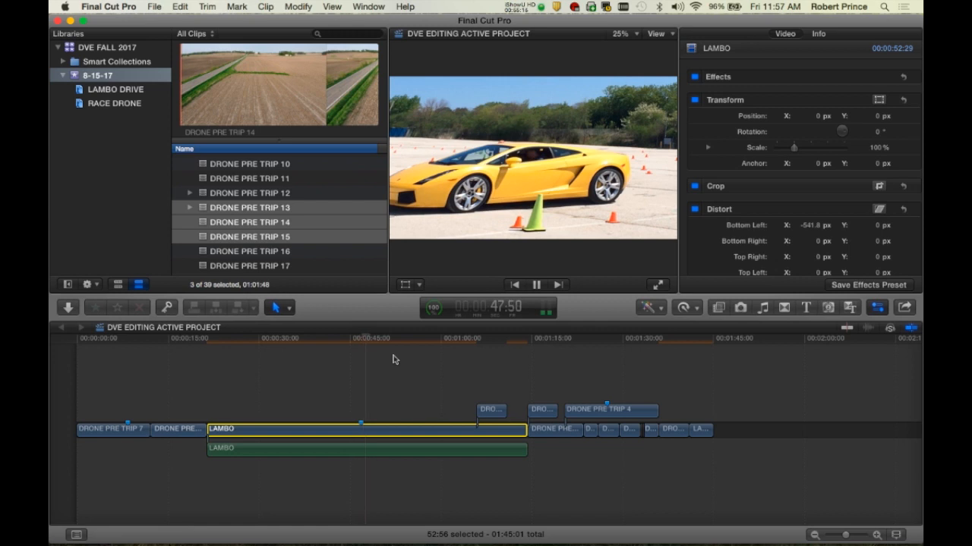
key(space)
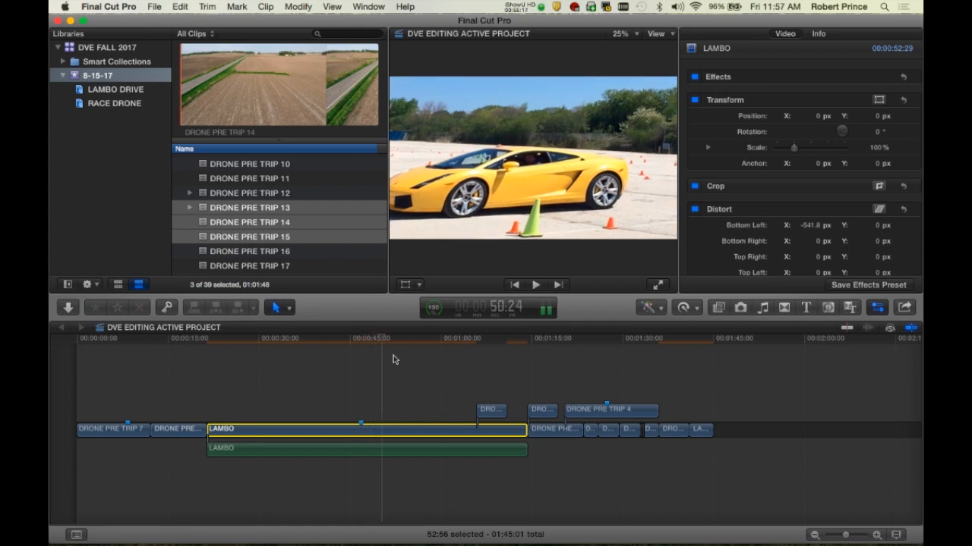
scroll(807, 159, down, 5)
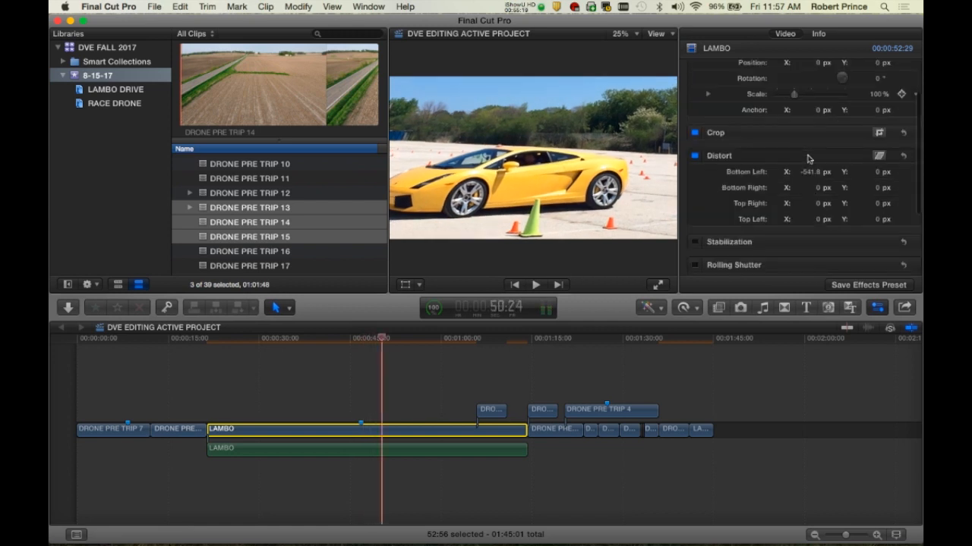
scroll(787, 236, down, 3)
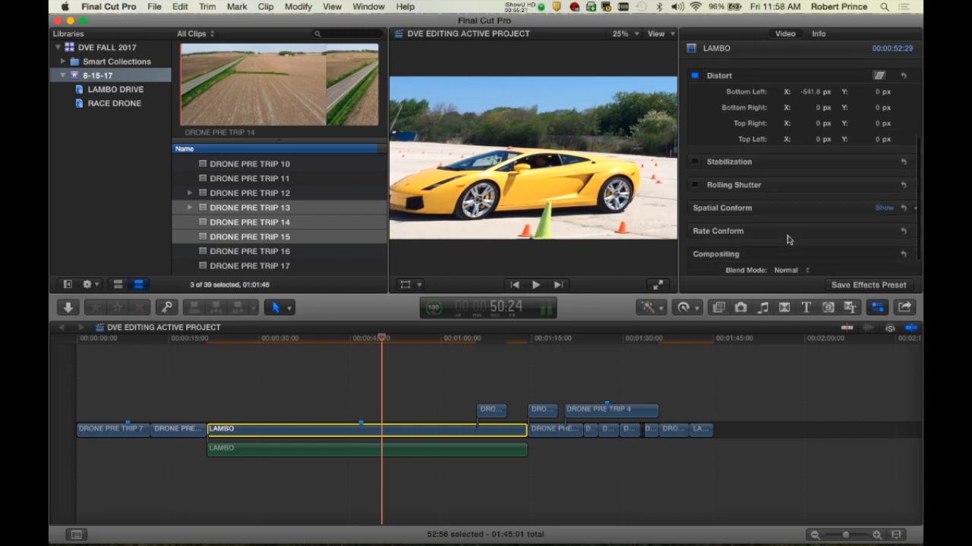
scroll(806, 161, up, 8)
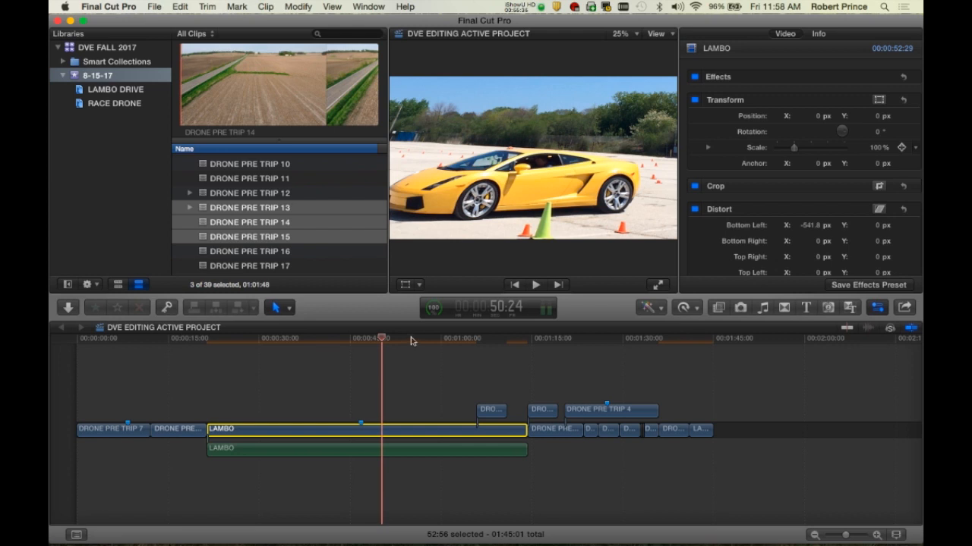
Look at the Render All and Render Selection commands for the selected LAMBO clip, and scrub its unrendered section again.
click(337, 339)
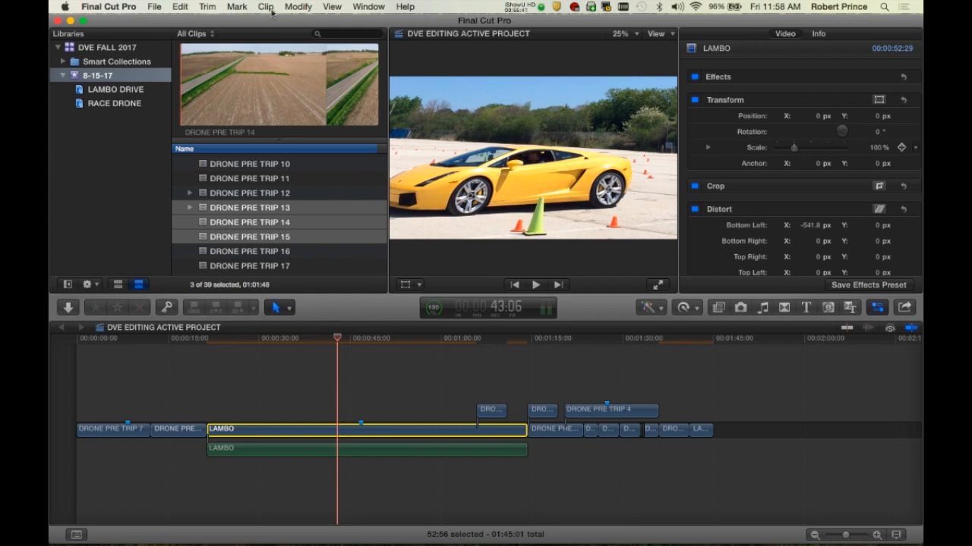
click(295, 8)
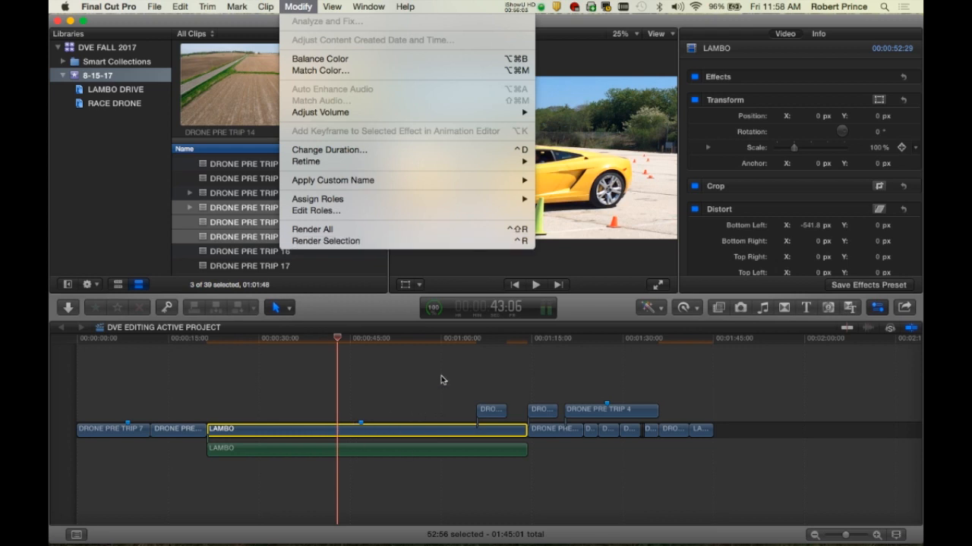
click(375, 341)
click(402, 339)
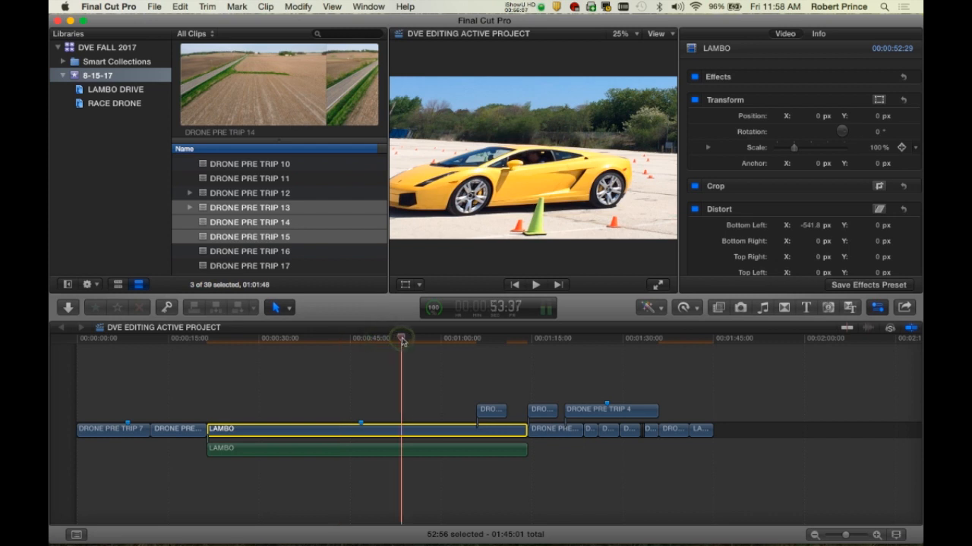
click(330, 339)
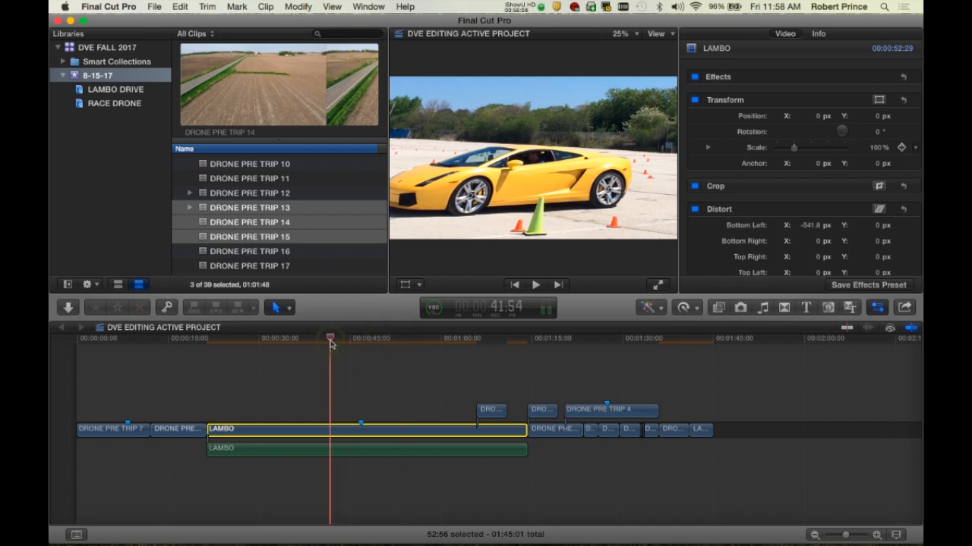
click(289, 339)
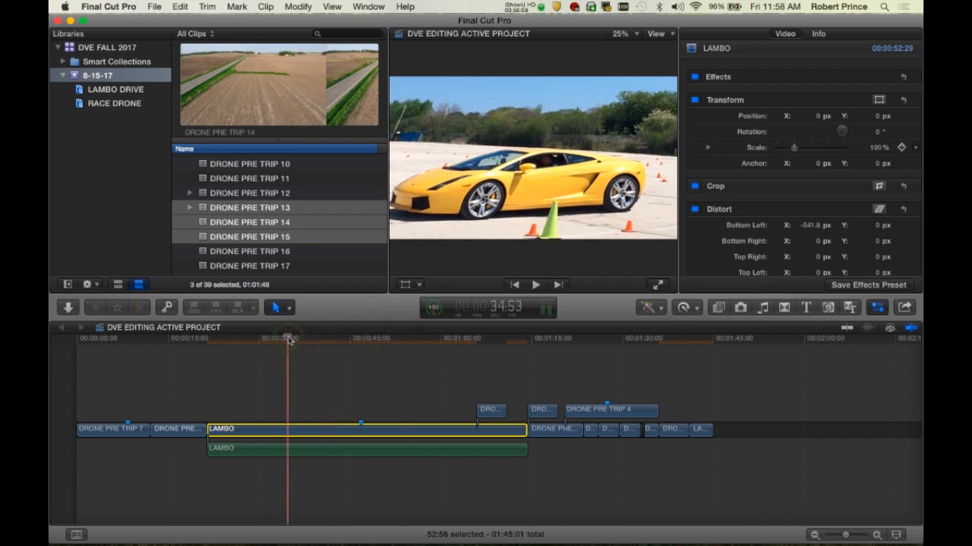
Scrub back and forth through the LAMBO clip's unrendered section, between about 36 and 60 seconds, to check the frames in the viewer.
click(406, 340)
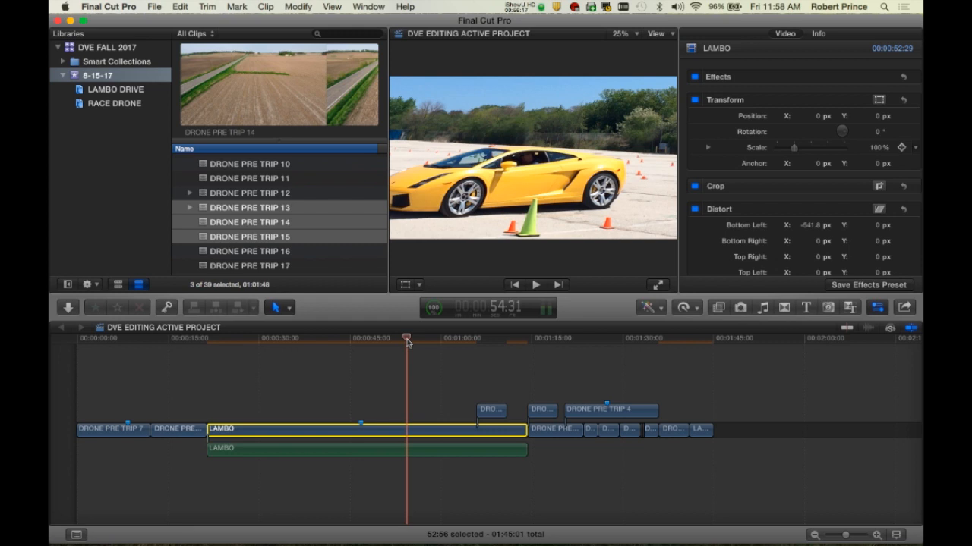
click(385, 340)
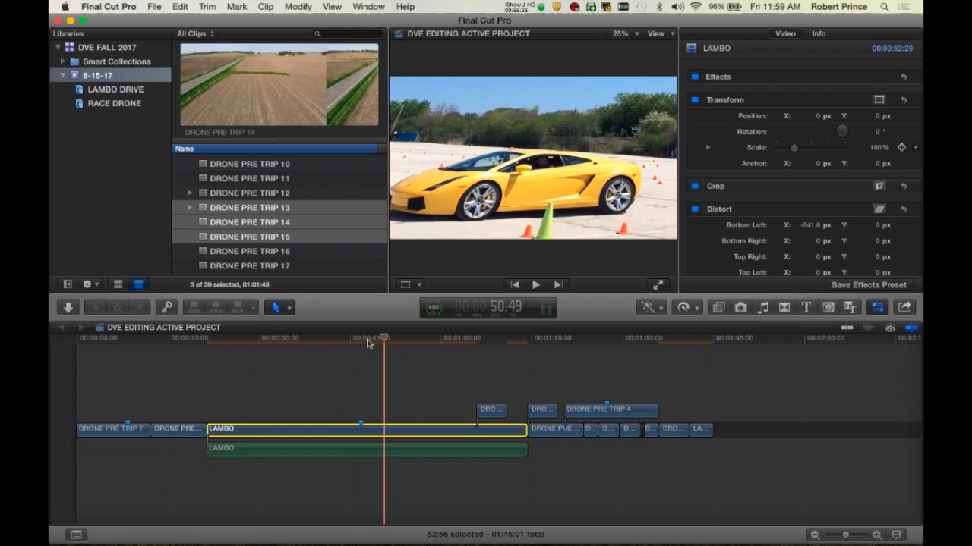
click(337, 341)
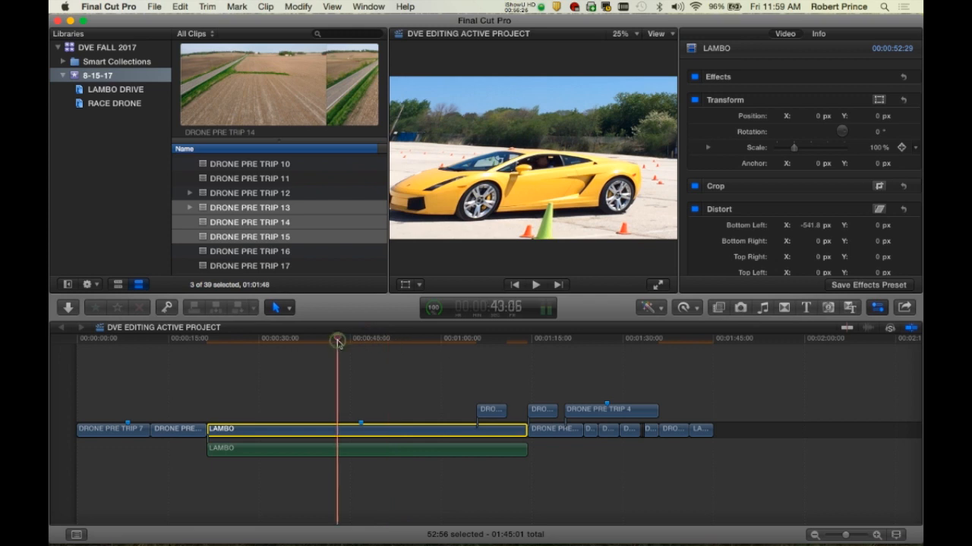
click(299, 339)
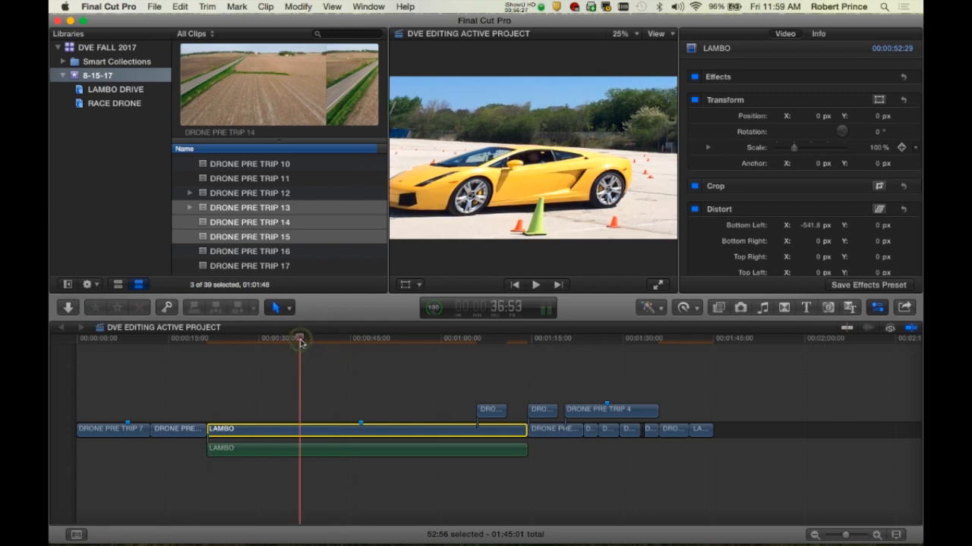
click(414, 341)
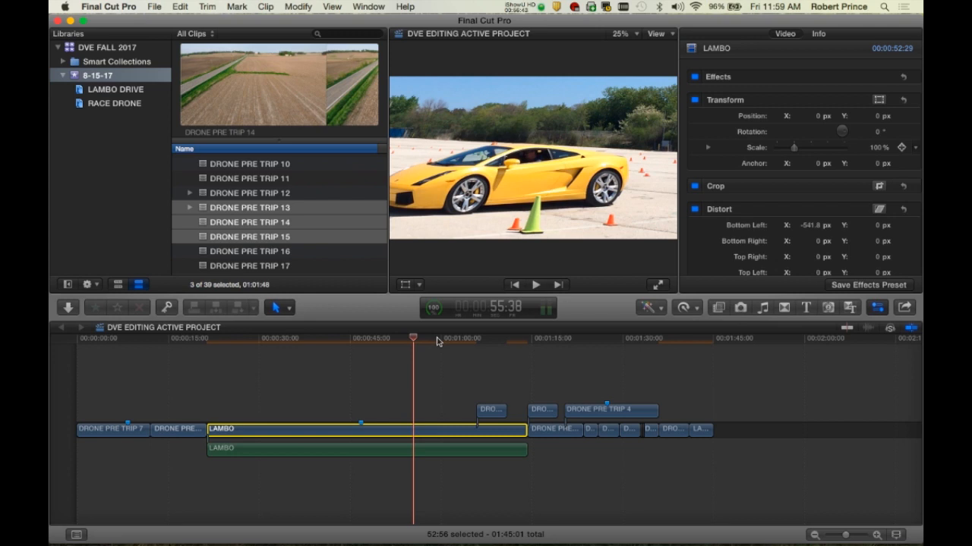
click(437, 340)
click(402, 340)
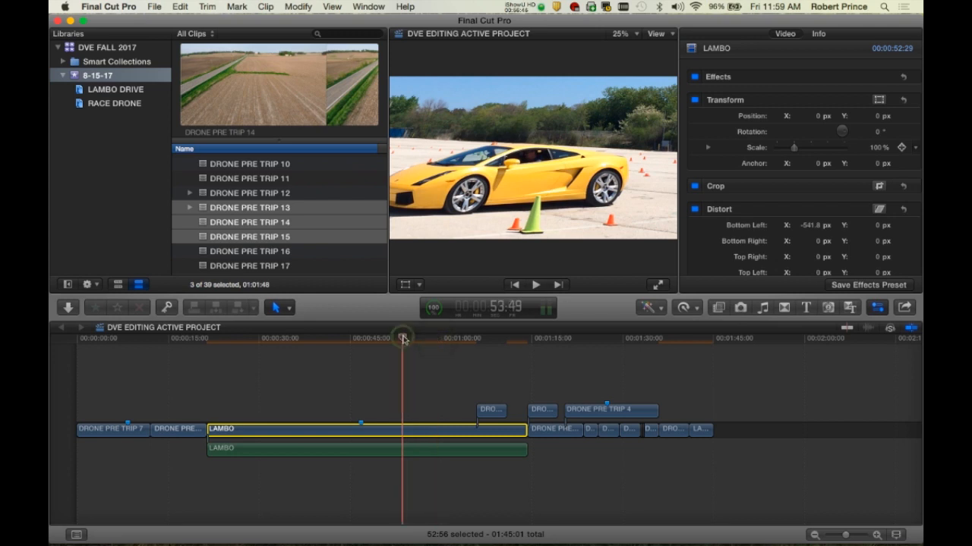
click(328, 339)
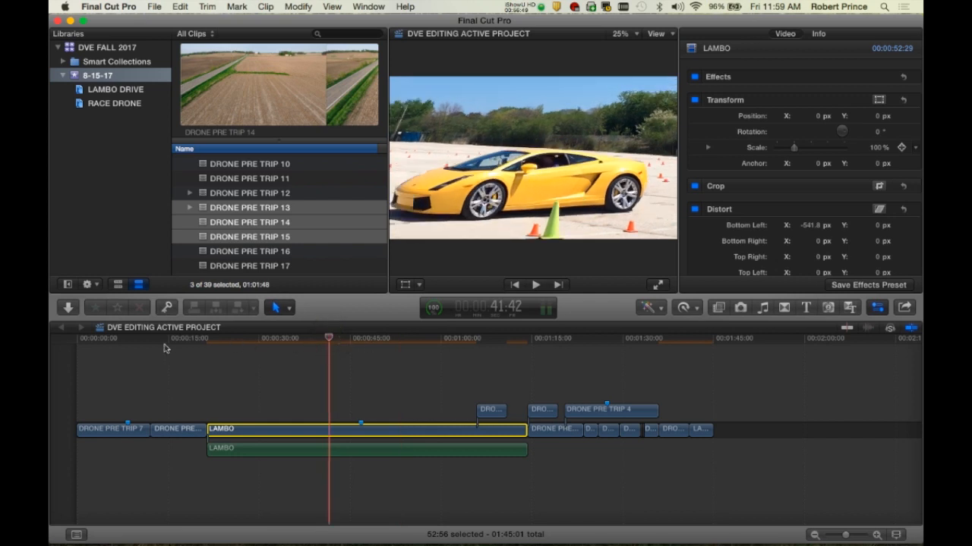
Play a short stretch of the LAMBO clip from about 56 seconds, and scrub back to 43:00.
click(419, 339)
key(space)
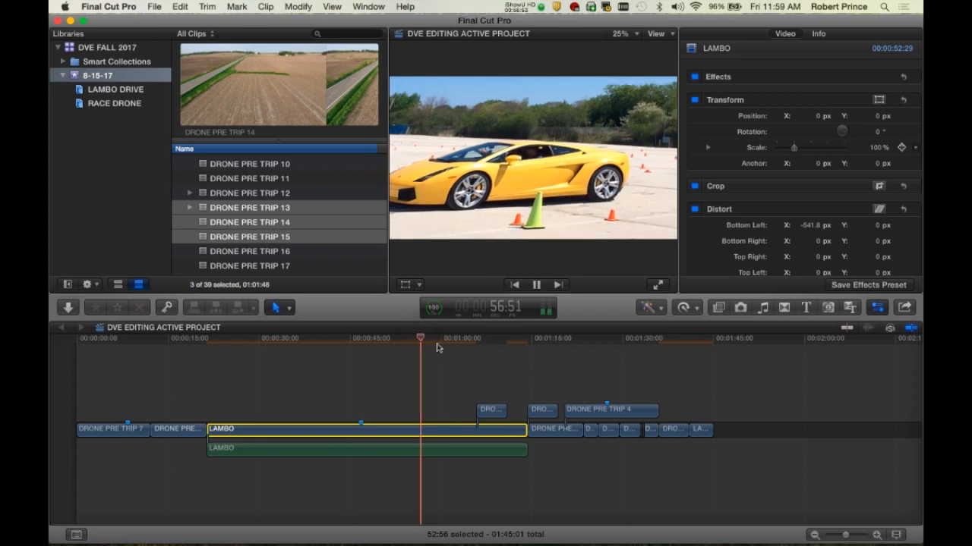
key(space)
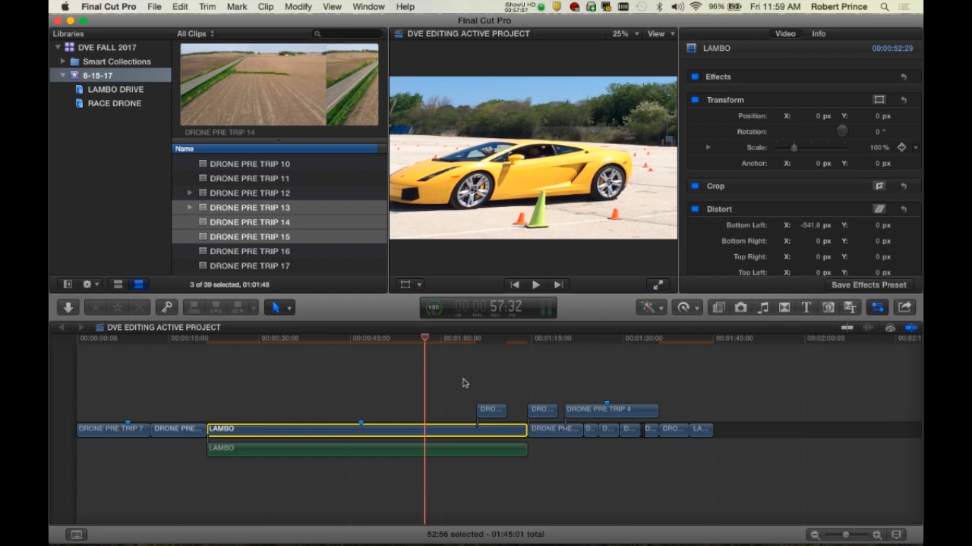
click(393, 339)
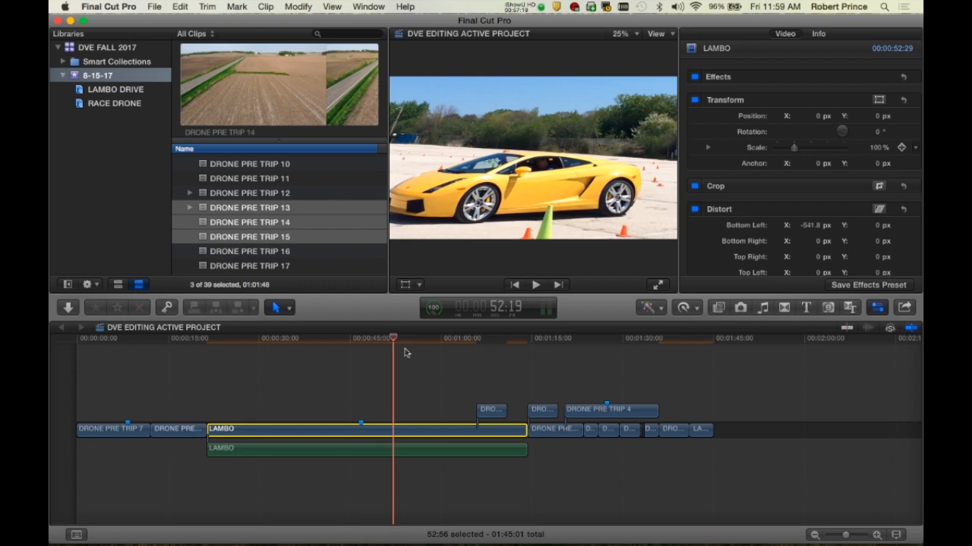
click(361, 339)
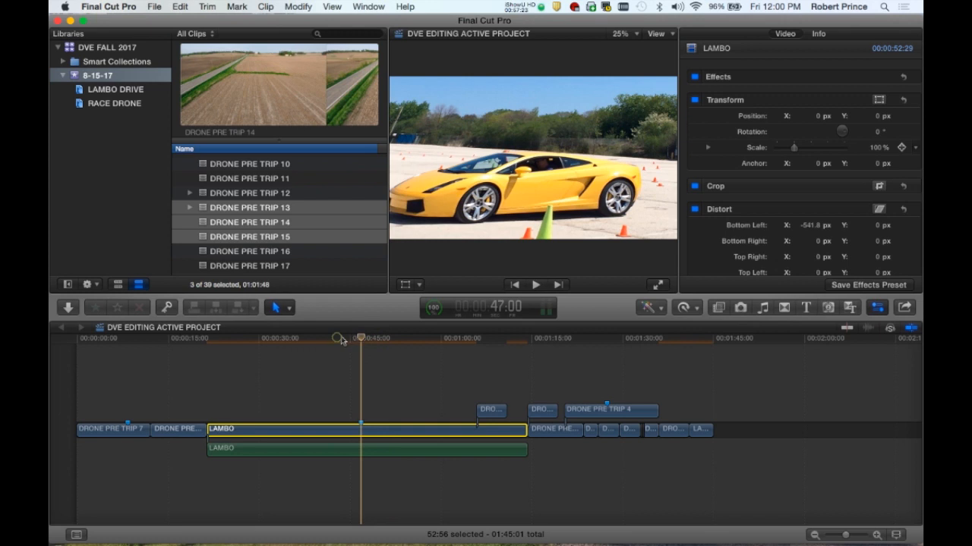
click(336, 339)
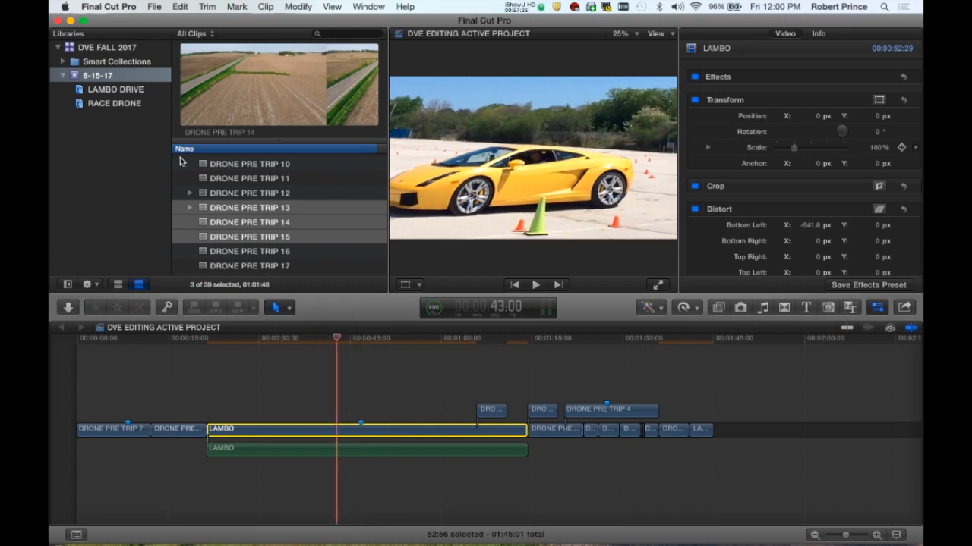
In the Playback preferences, set the background render start delay to 3.3 seconds and leave Background render turned off.
click(125, 9)
click(126, 44)
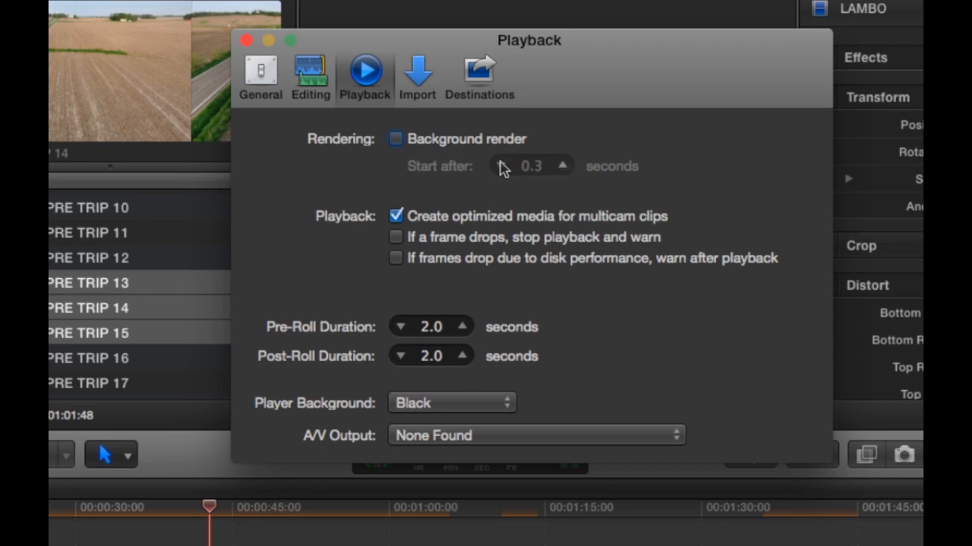
click(396, 139)
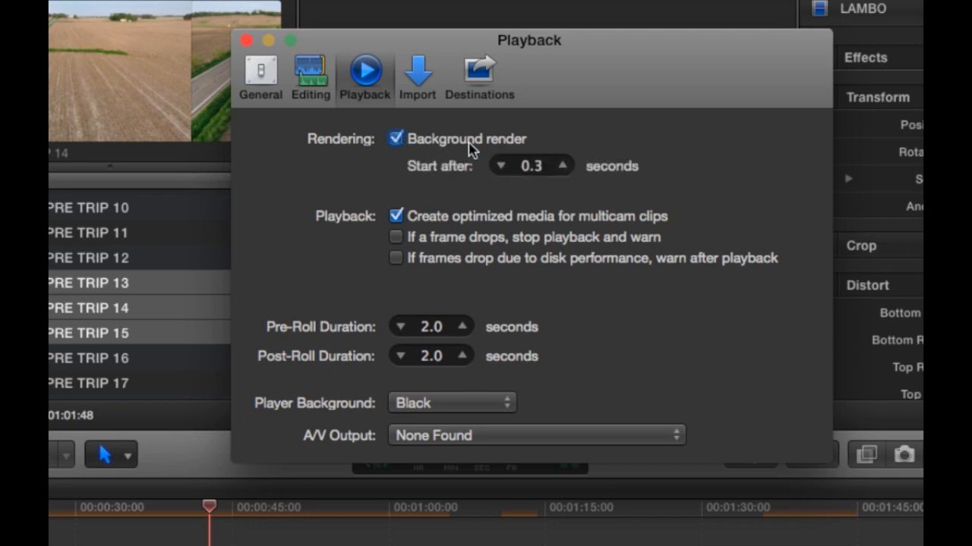
click(564, 166)
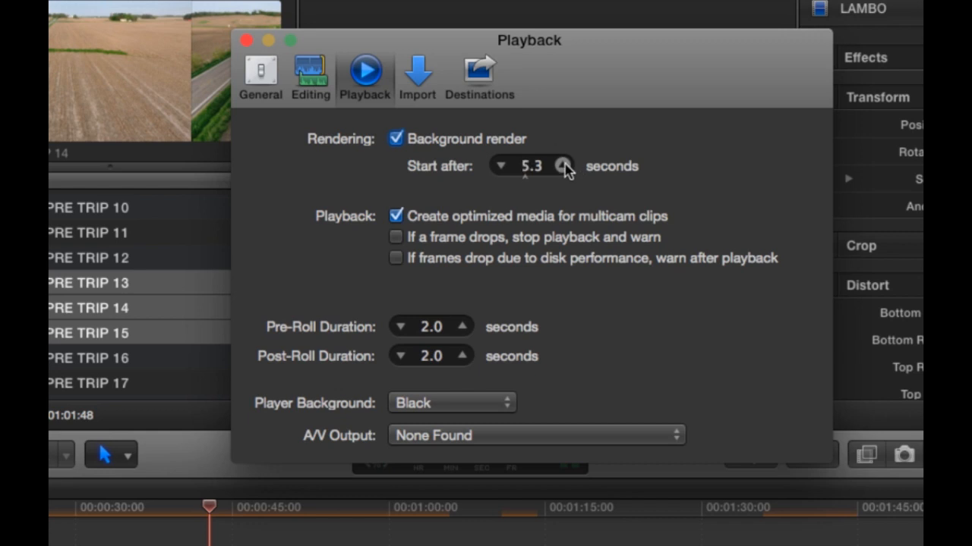
click(500, 167)
click(500, 167)
click(501, 167)
click(565, 167)
click(396, 139)
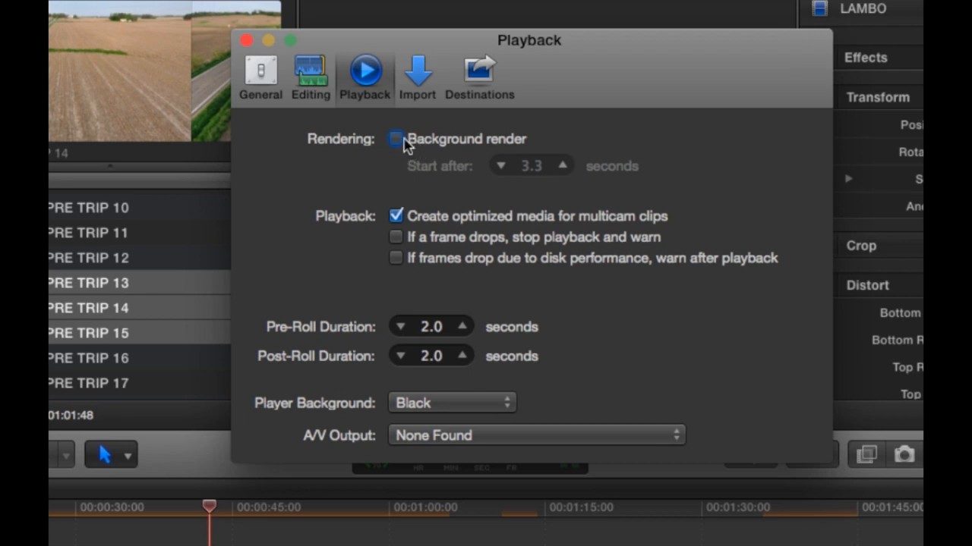
Look through the General, Editing and Playback preferences, and close the preferences window.
click(265, 76)
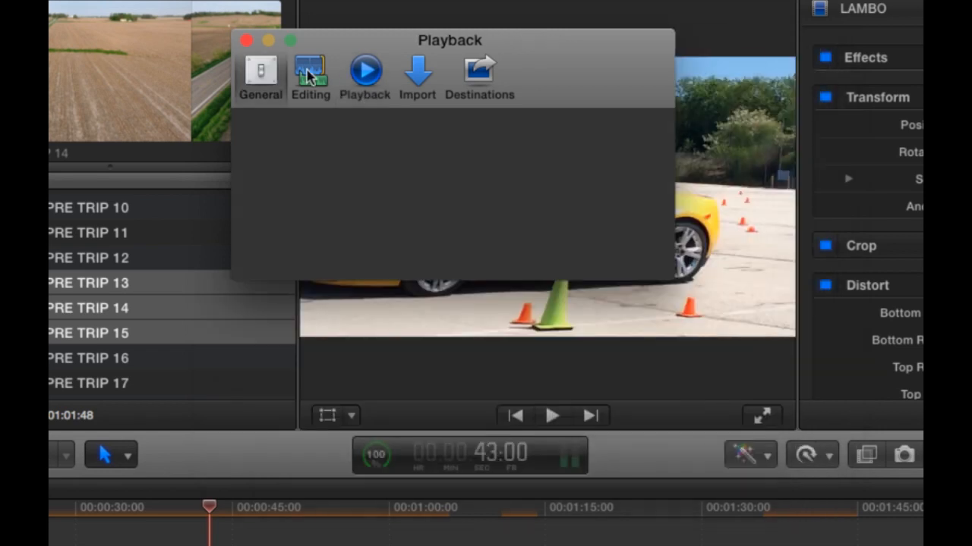
click(317, 73)
click(365, 71)
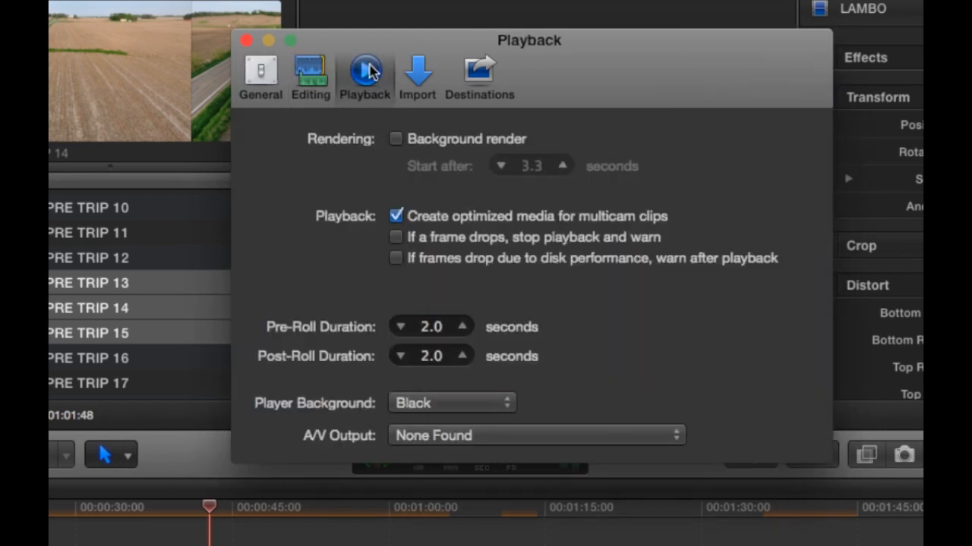
click(246, 40)
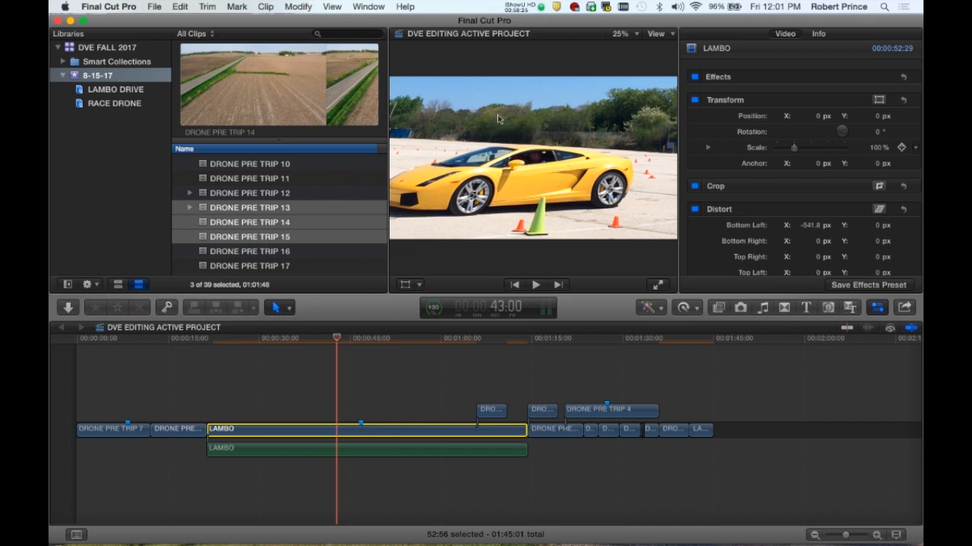
Enlarge the viewer's display of the LAMBO clip to 50% and to 100%.
click(630, 35)
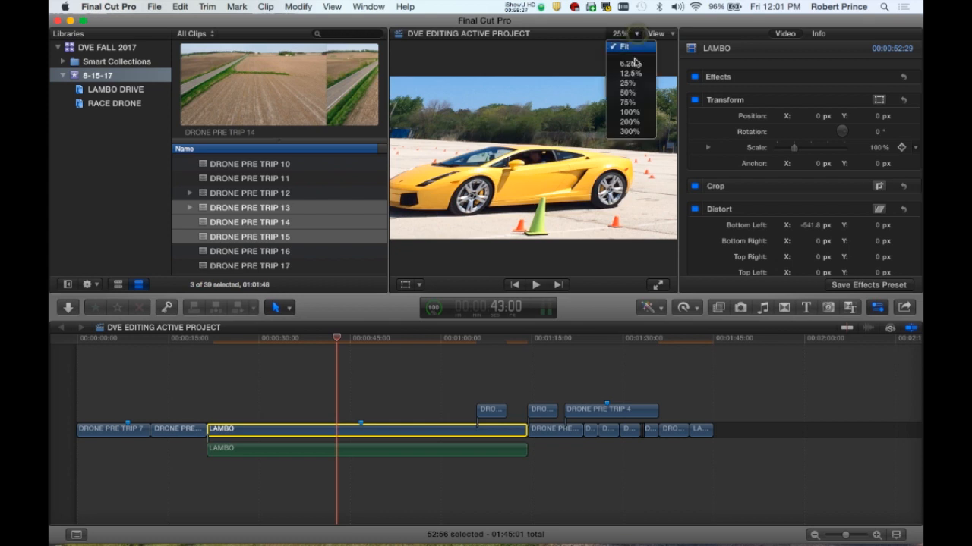
click(632, 93)
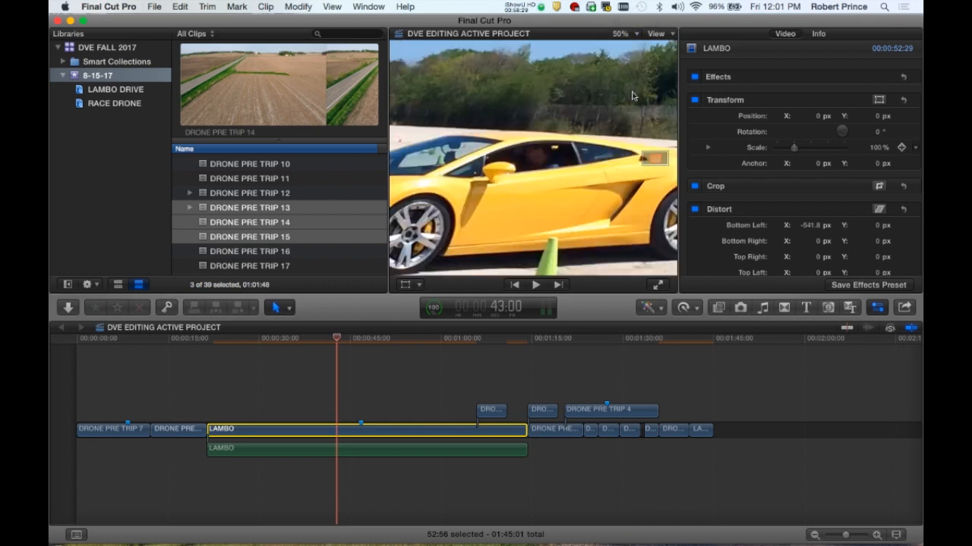
click(633, 34)
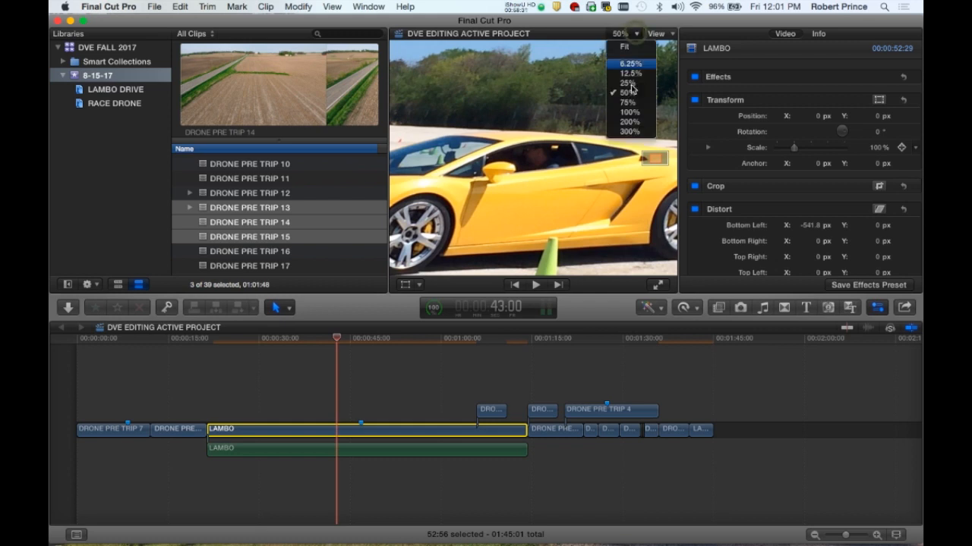
click(629, 111)
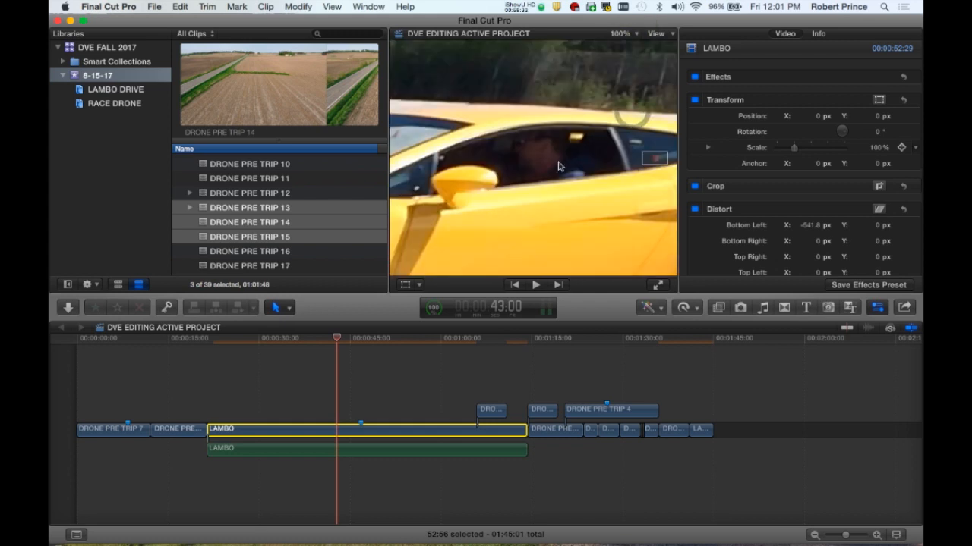
Play the enlarged LAMBO clip from 43:00 for a few seconds, and return the viewer zoom to Fit.
click(535, 286)
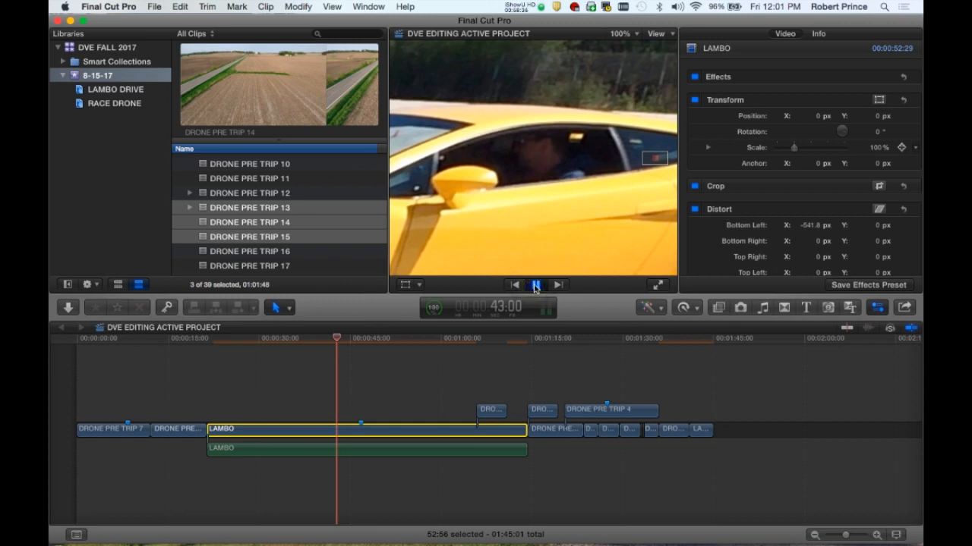
click(657, 161)
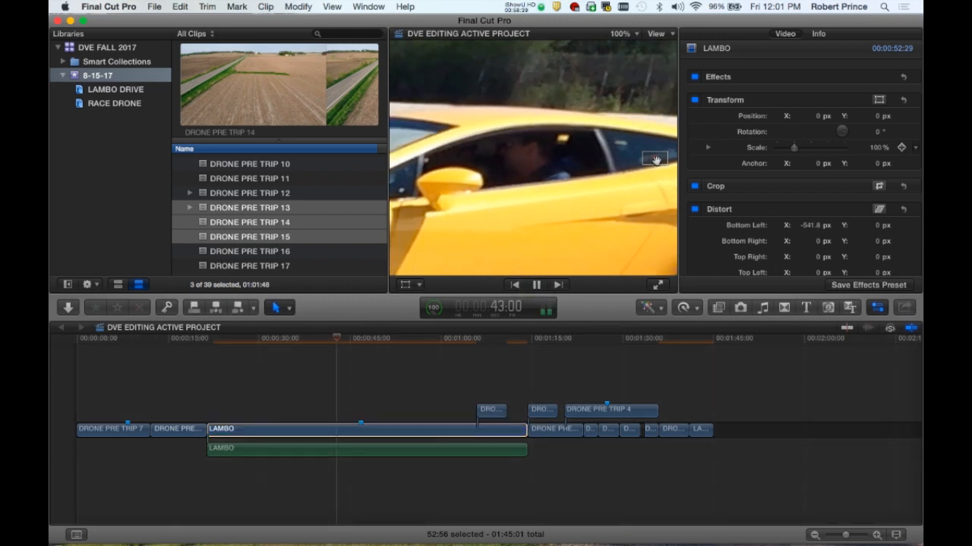
click(535, 286)
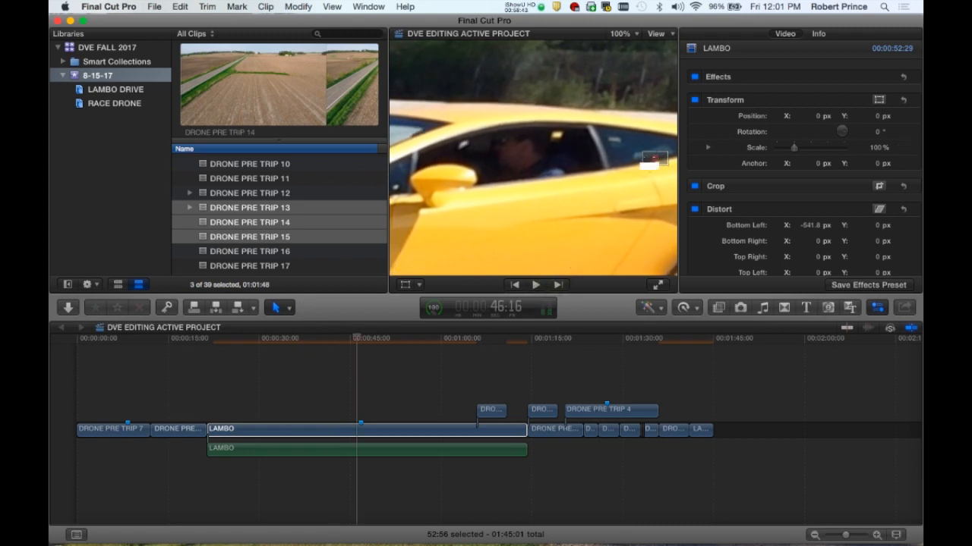
key(Left)
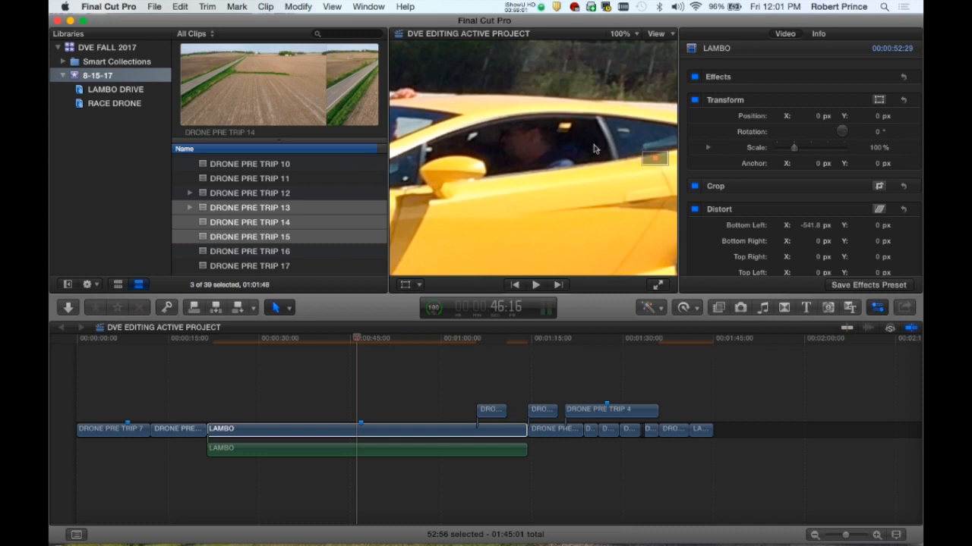
click(624, 34)
click(630, 48)
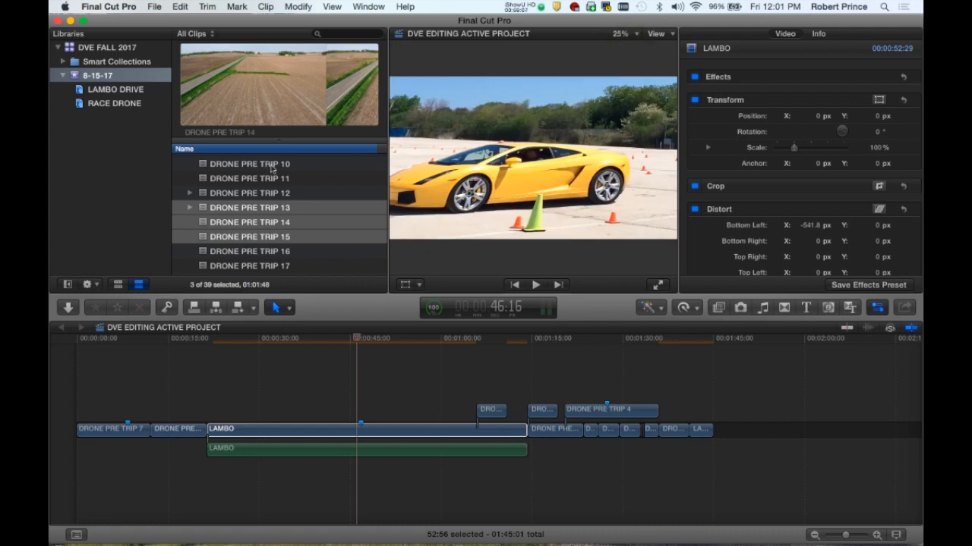
Widen the viewer slightly, and preview DRONE PRE TRIP 14 at 200% before setting the viewer zoom to 25%.
mouse_move(388, 154)
mouse_down()
mouse_move(331, 160)
mouse_move(409, 159)
mouse_move(384, 160)
mouse_up()
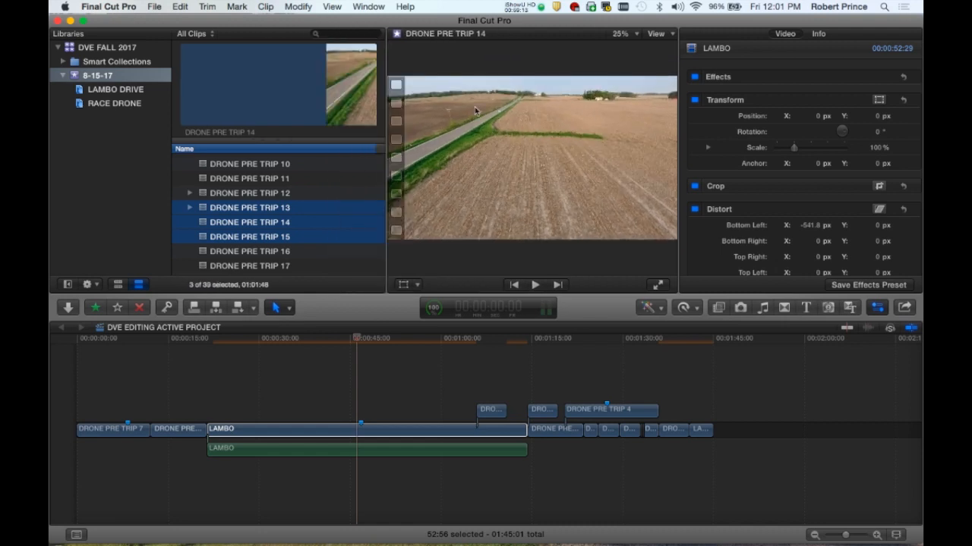
click(624, 34)
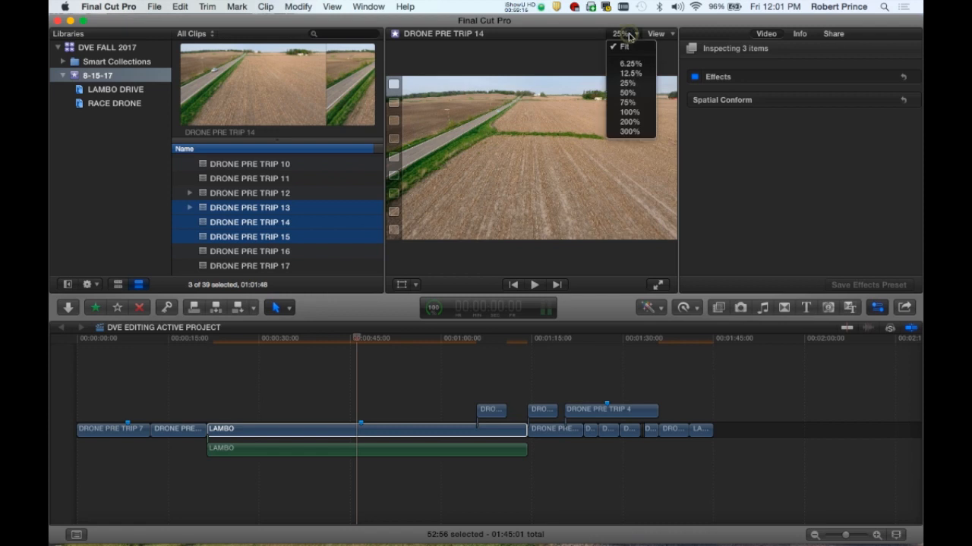
click(632, 122)
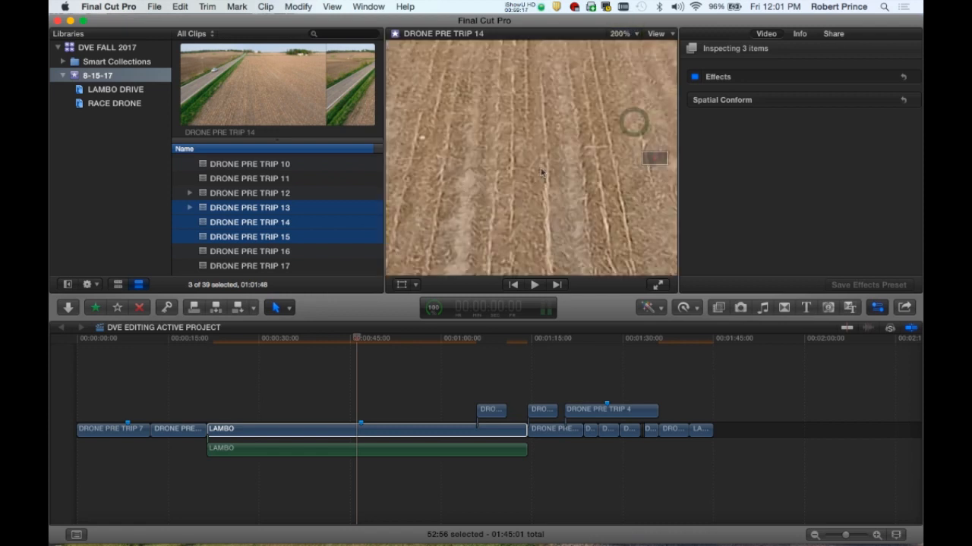
click(633, 33)
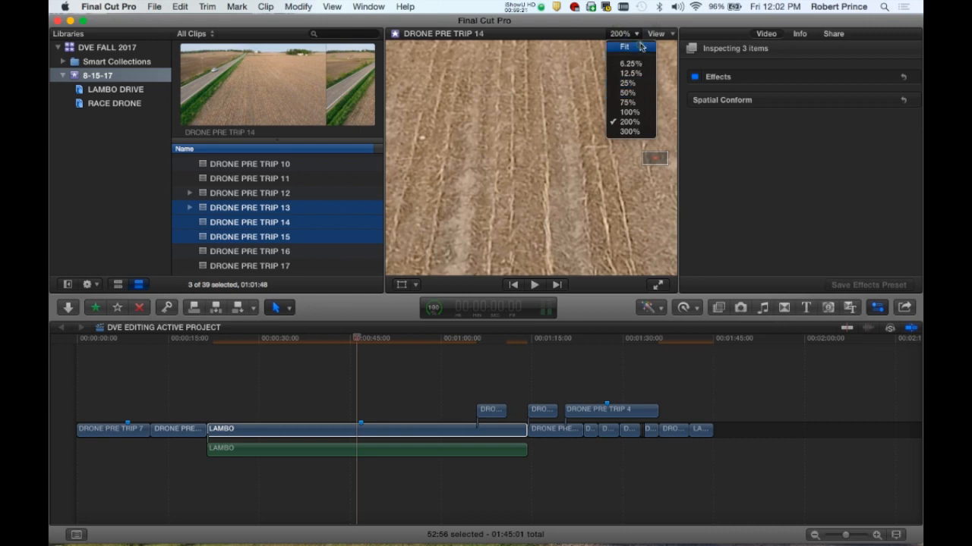
click(633, 82)
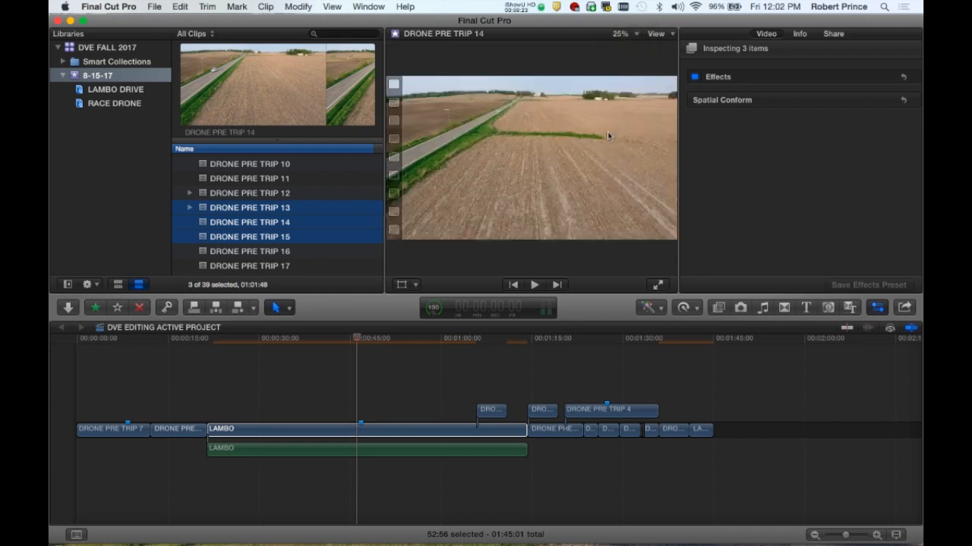
Switch the viewer's quality setting to Better Quality and return it to Better Performance.
click(671, 35)
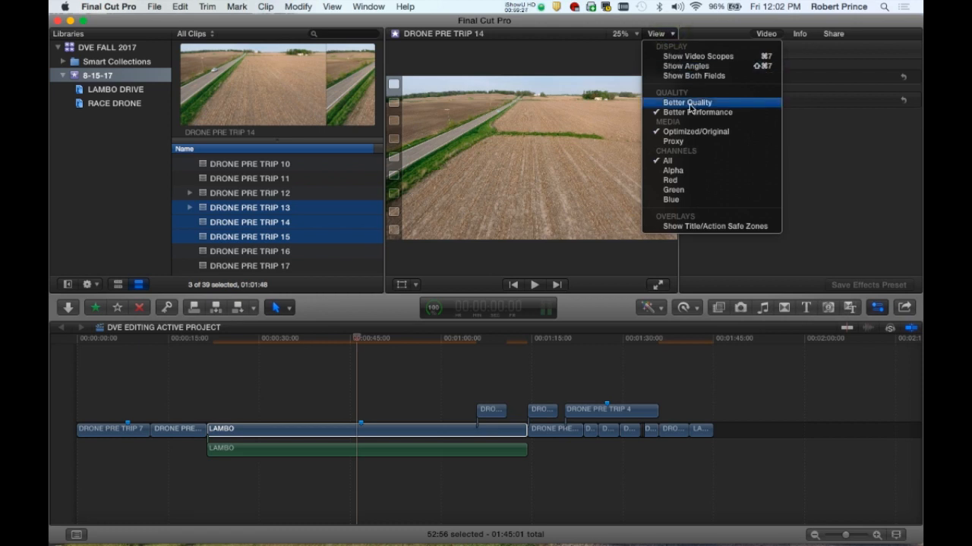
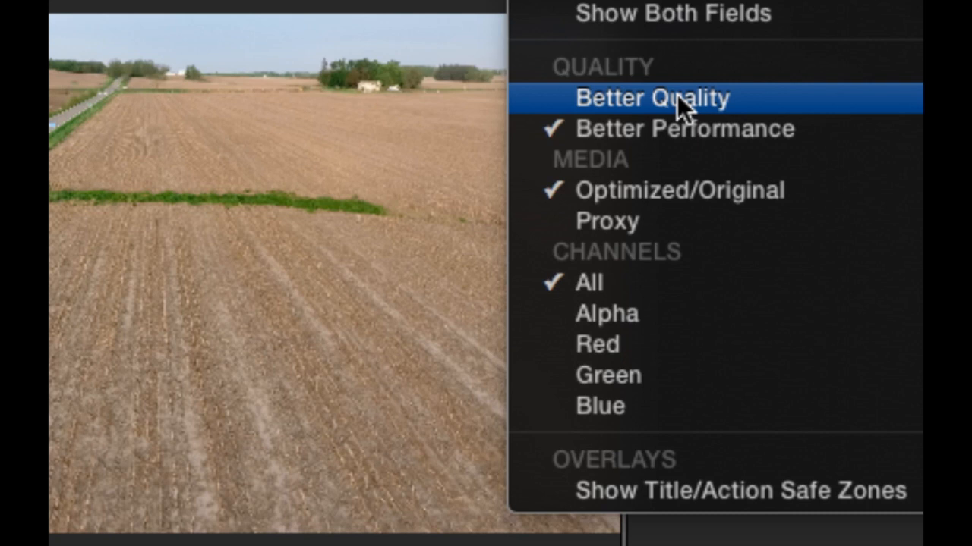
click(677, 99)
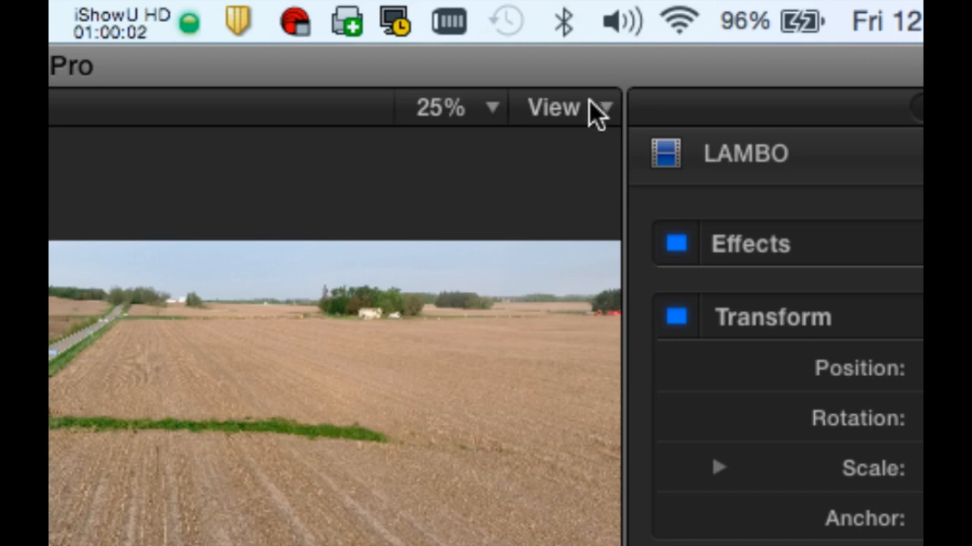
click(599, 106)
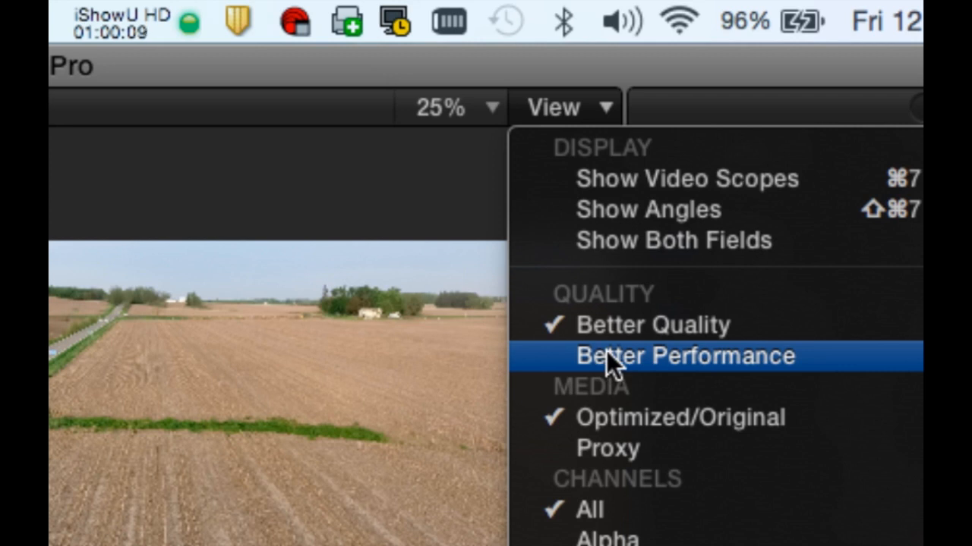
click(606, 353)
Set the viewer's media to Proxy, and check the LAMBO clip at 55:13 and the viewer's display options.
click(608, 107)
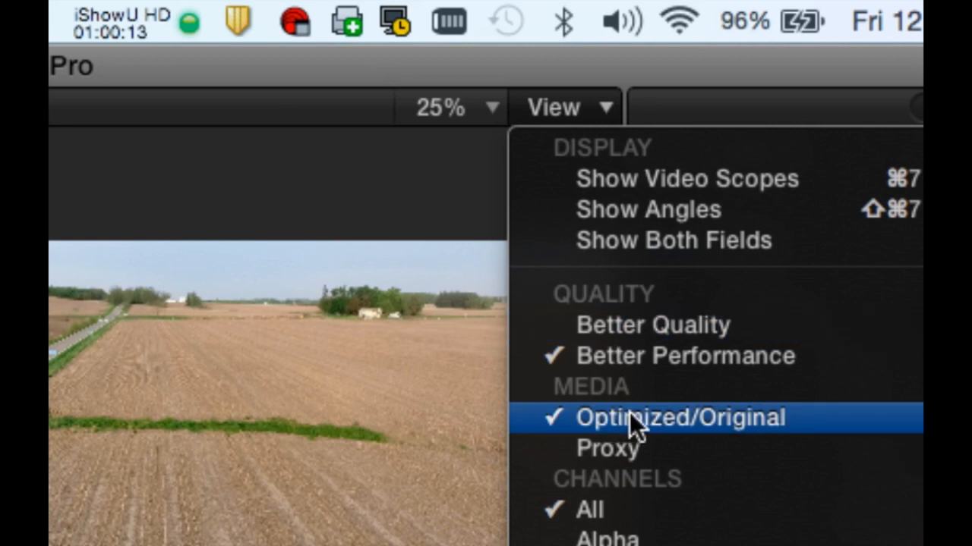
click(600, 451)
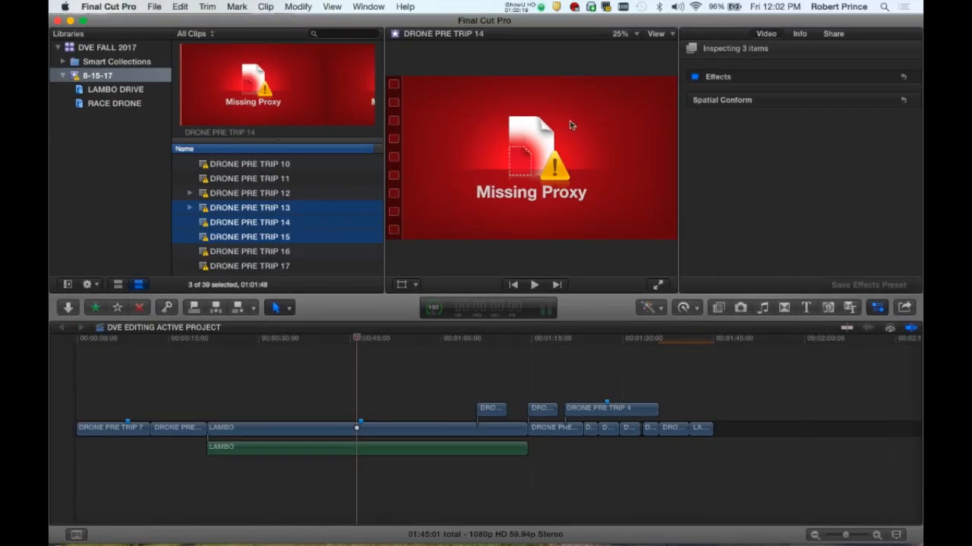
click(410, 339)
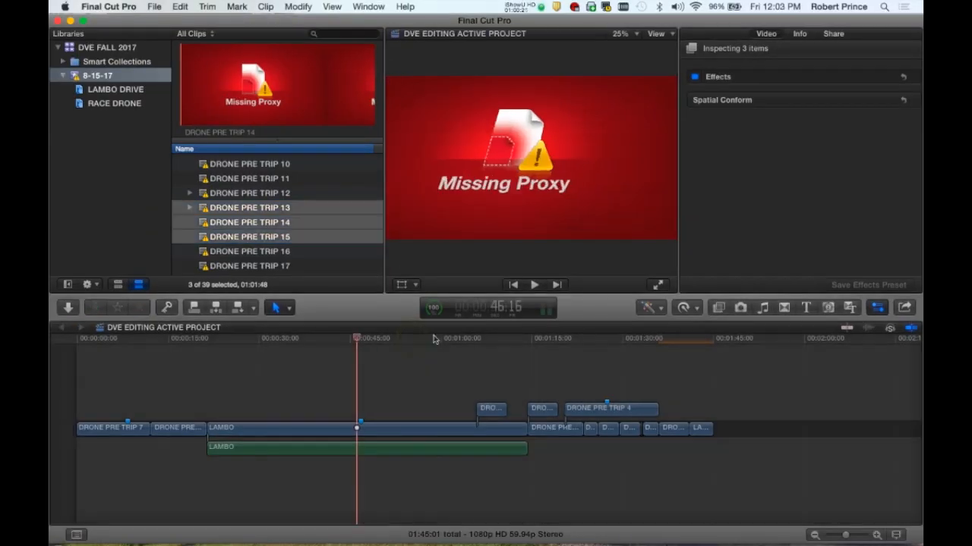
click(657, 33)
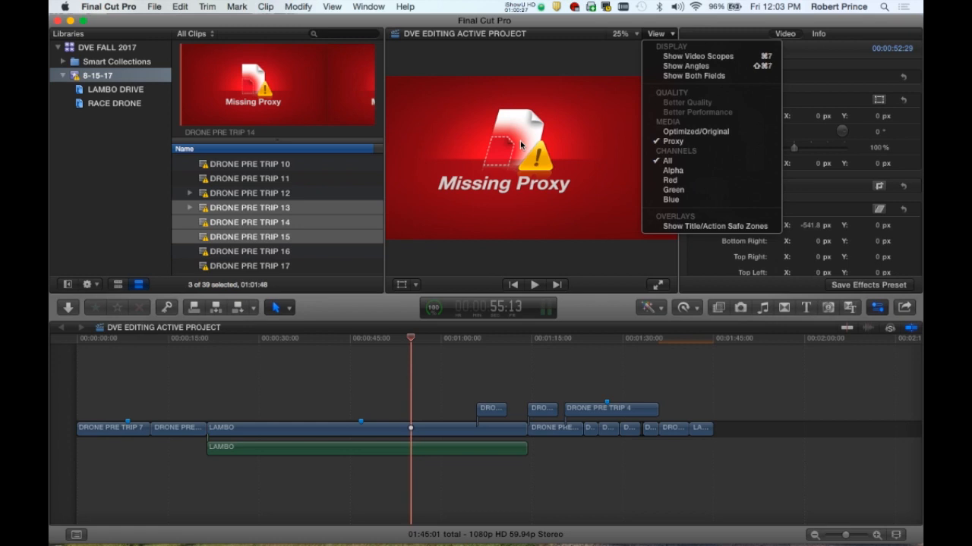
click(574, 60)
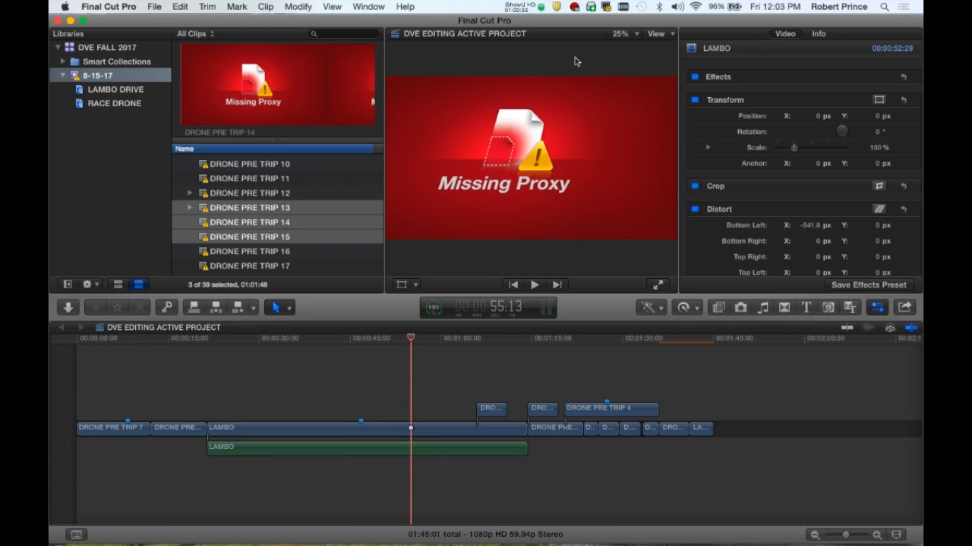
Look at the proxy media options in DRONE PRE TRIP 14's transcoding dialog and in the media import window, leaving both without applying anything.
click(198, 212)
right_click(211, 214)
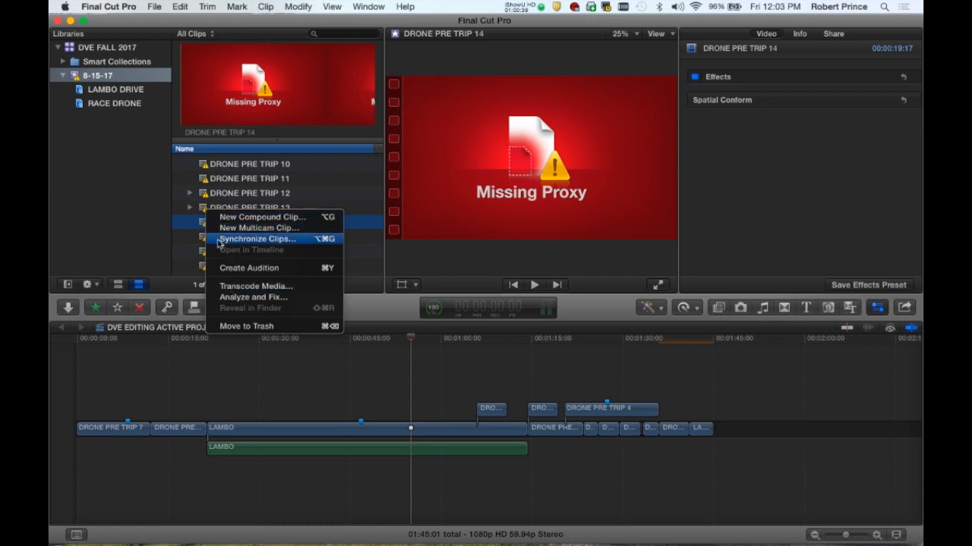
click(228, 289)
click(430, 66)
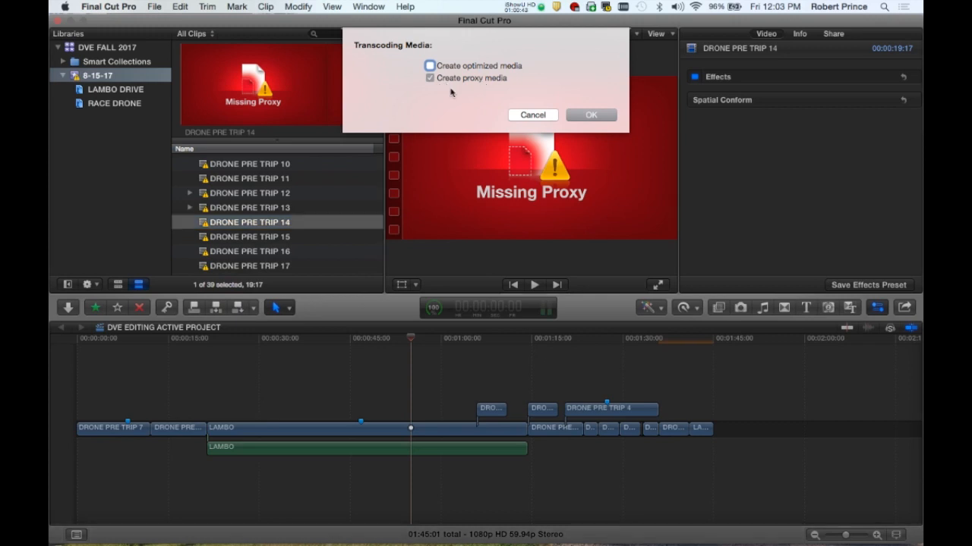
click(532, 114)
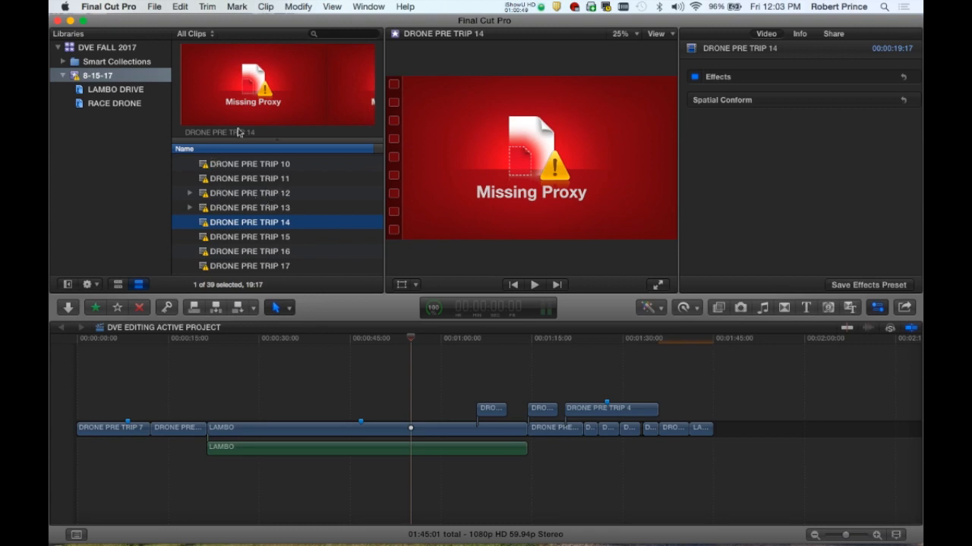
click(68, 308)
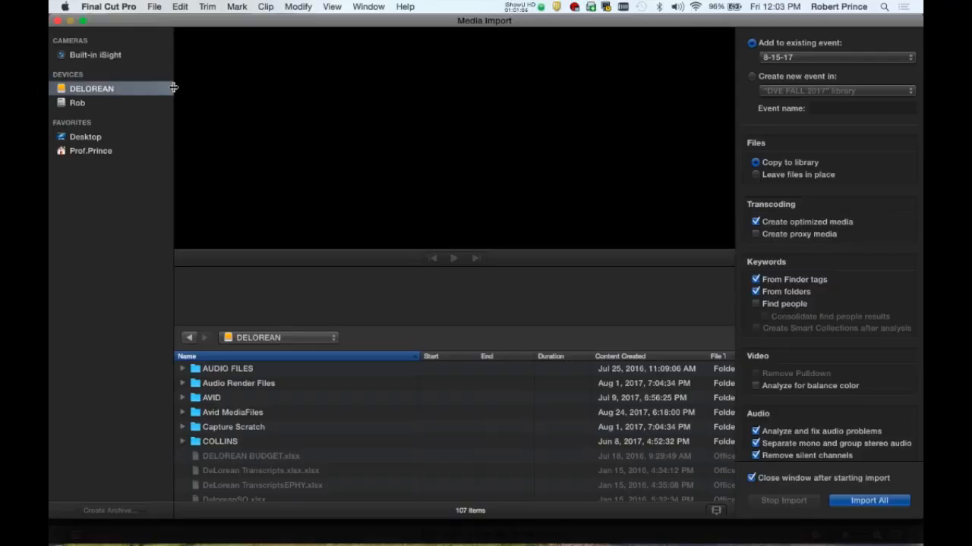
click(58, 22)
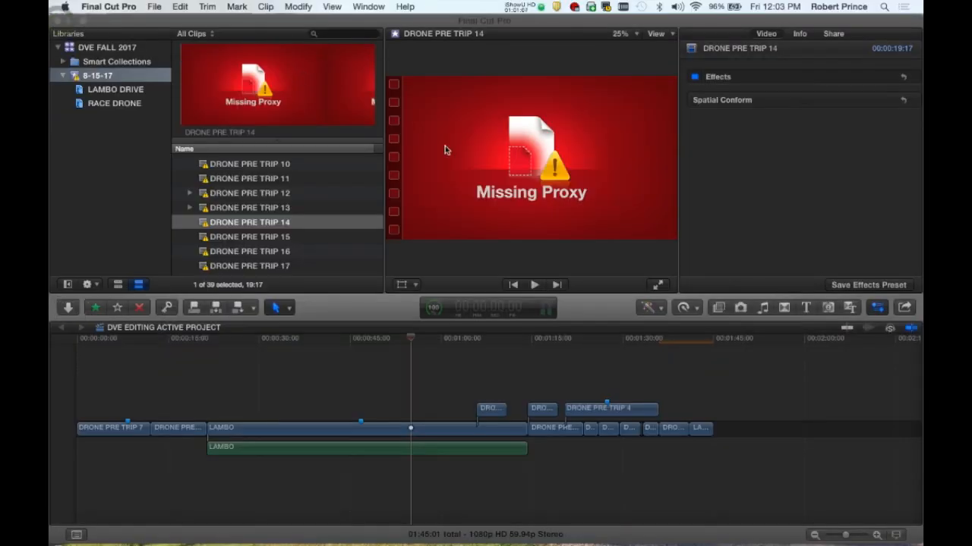
Check several points along the timeline in proxy mode, finishing on the LAMBO clip at 50:07.
click(450, 342)
click(450, 341)
click(487, 341)
click(425, 339)
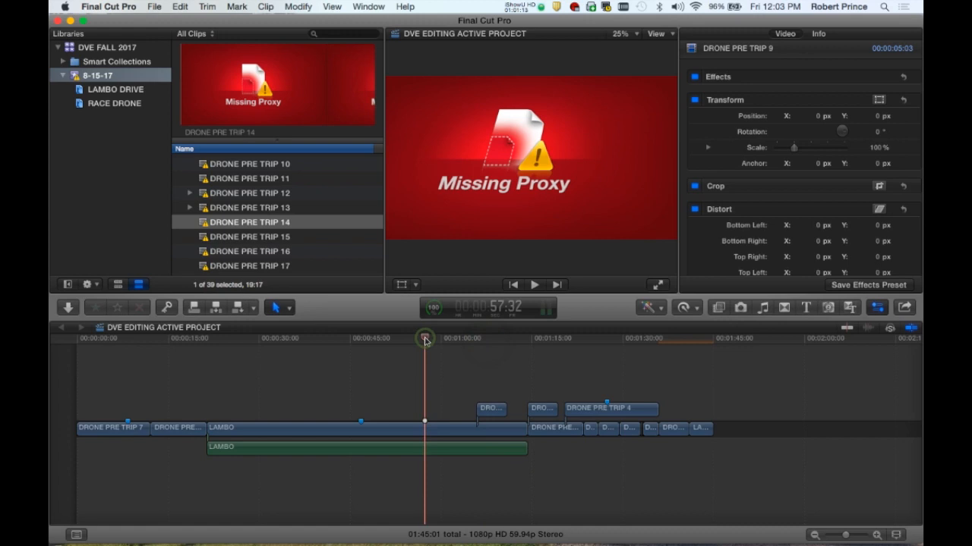
click(380, 339)
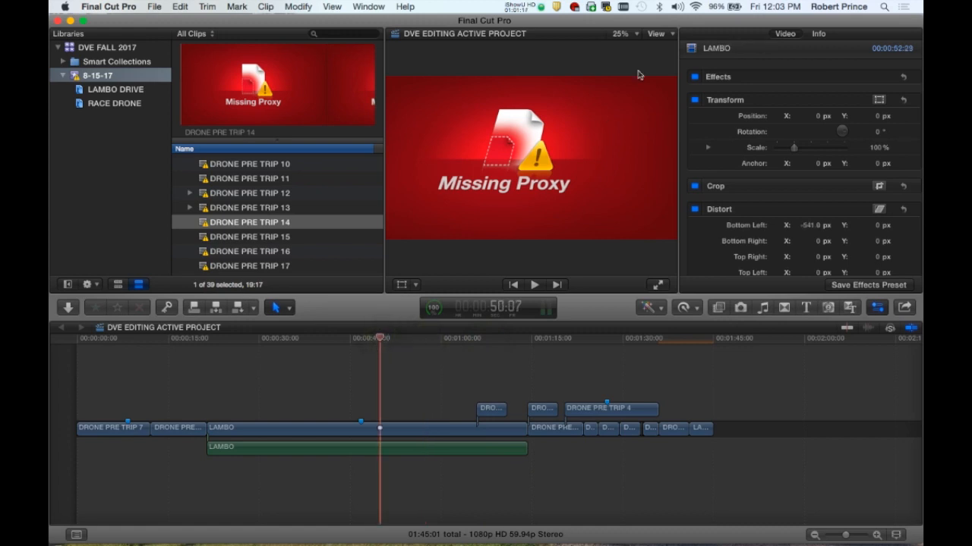
Set the viewer's media back to Optimized/Original, and preview the LAMBO clip at 59:50.
click(672, 34)
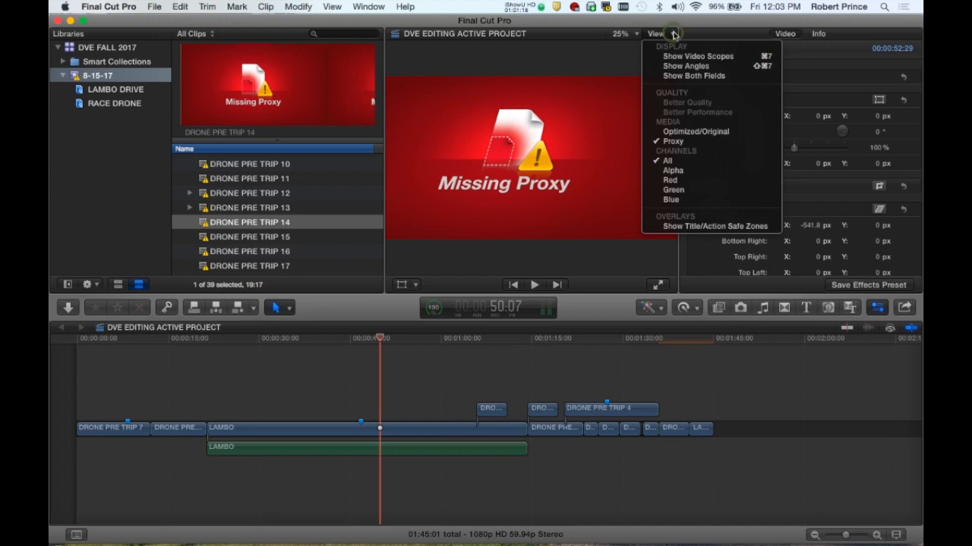
click(680, 132)
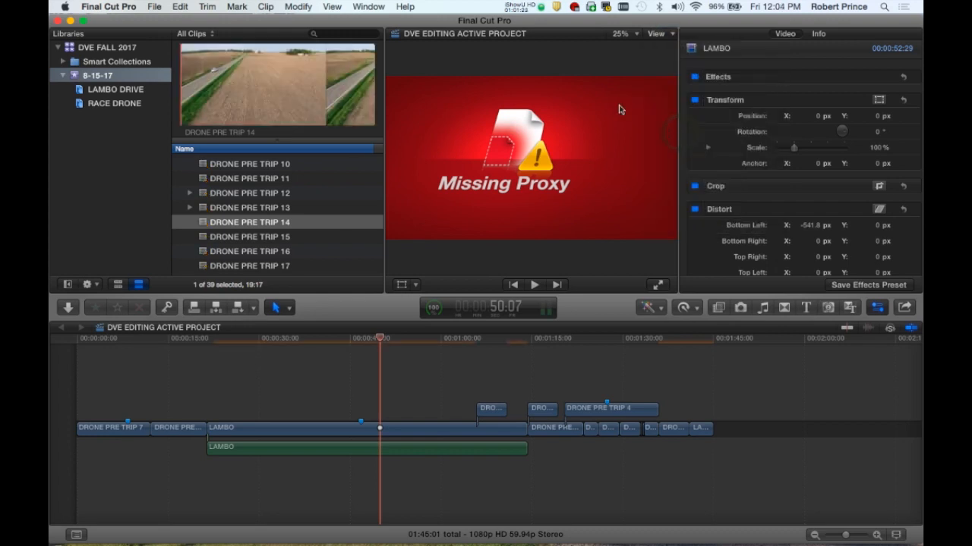
click(441, 338)
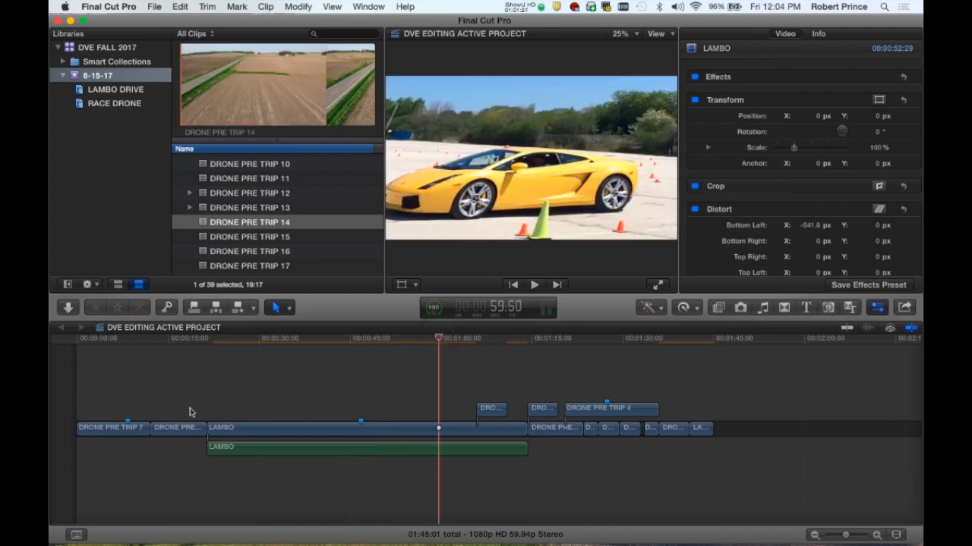
click(671, 33)
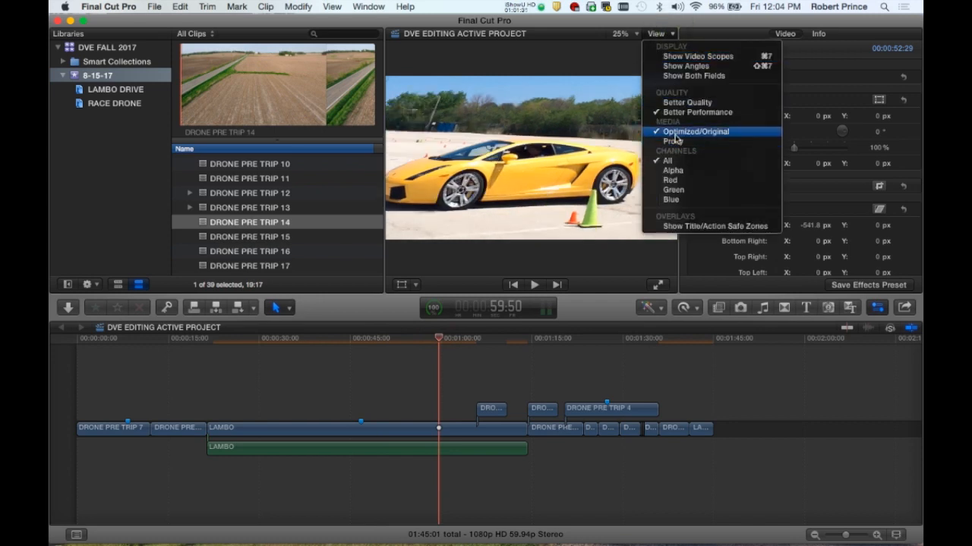
click(616, 62)
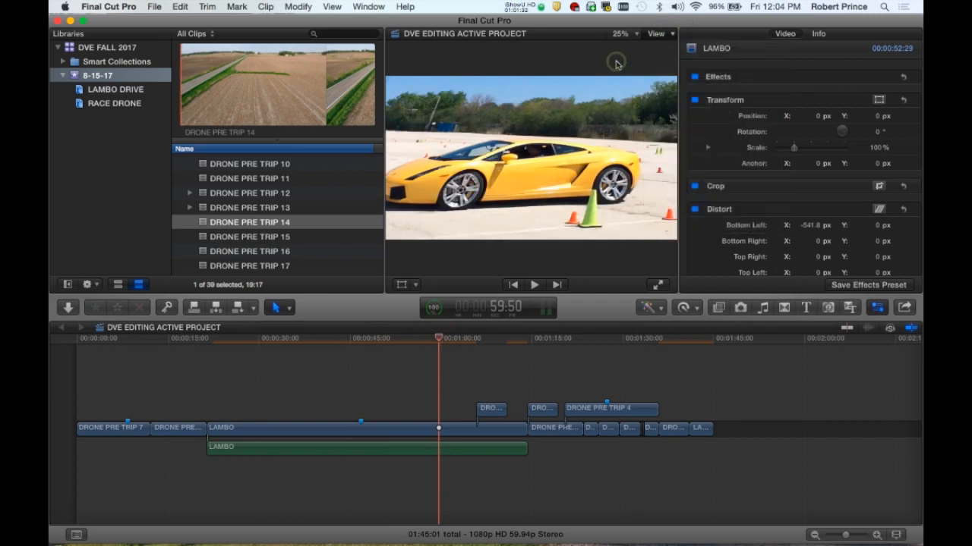
Preview the LAMBO clip at 40:23 and 59:44, and keep the viewer's media on Optimized/Original.
click(410, 338)
click(321, 339)
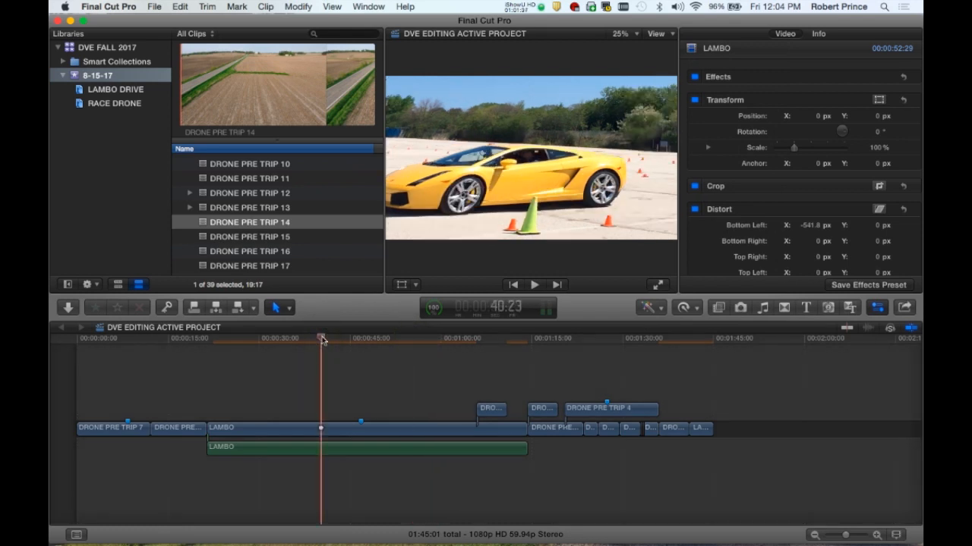
click(437, 339)
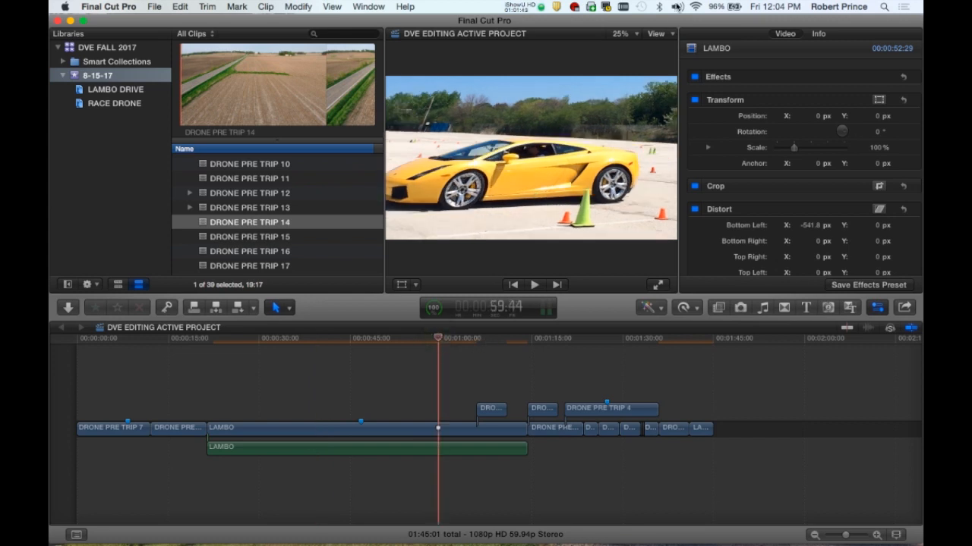
click(670, 35)
click(682, 133)
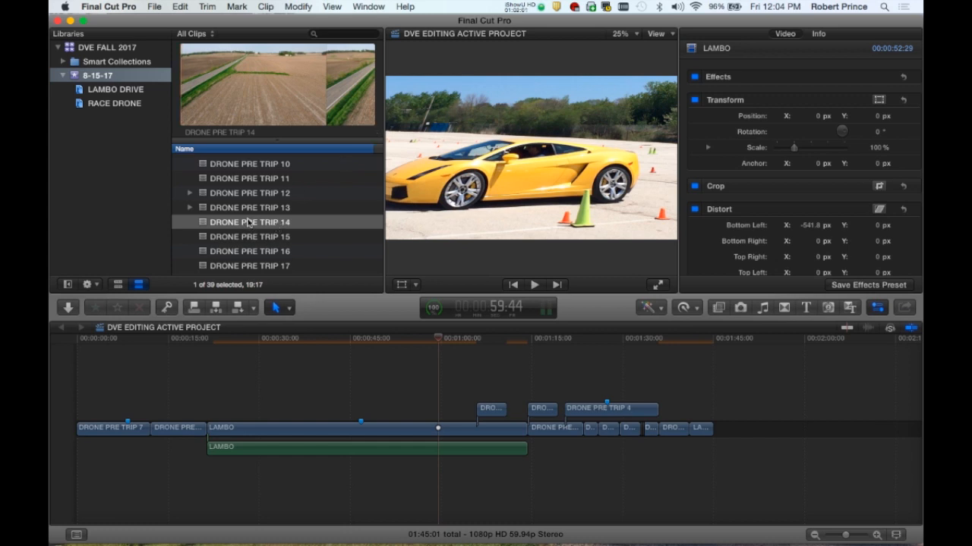
Select the clips DRONE PRE TRIP 10 through 17 and look over the commands available for them, including Transcode Media.
click(227, 164)
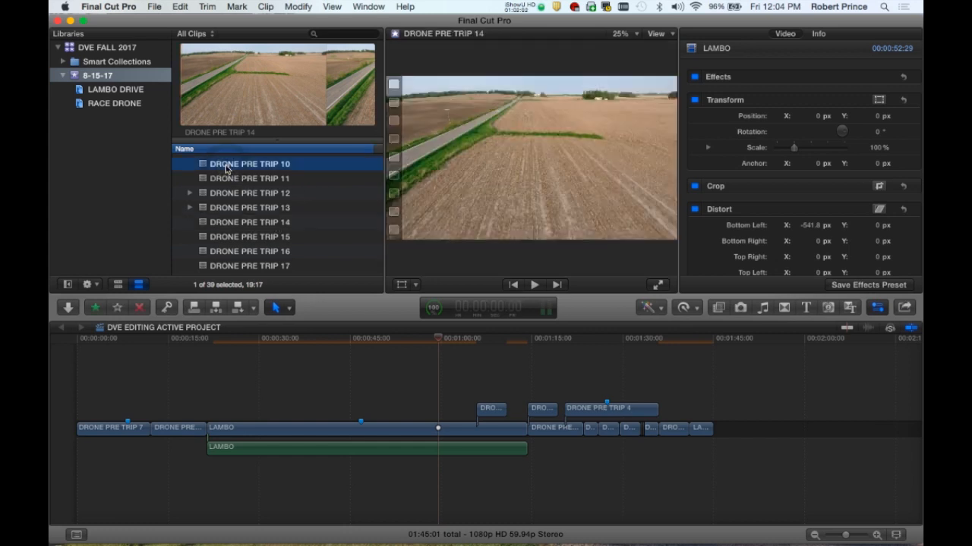
shift+click(217, 266)
right_click(218, 207)
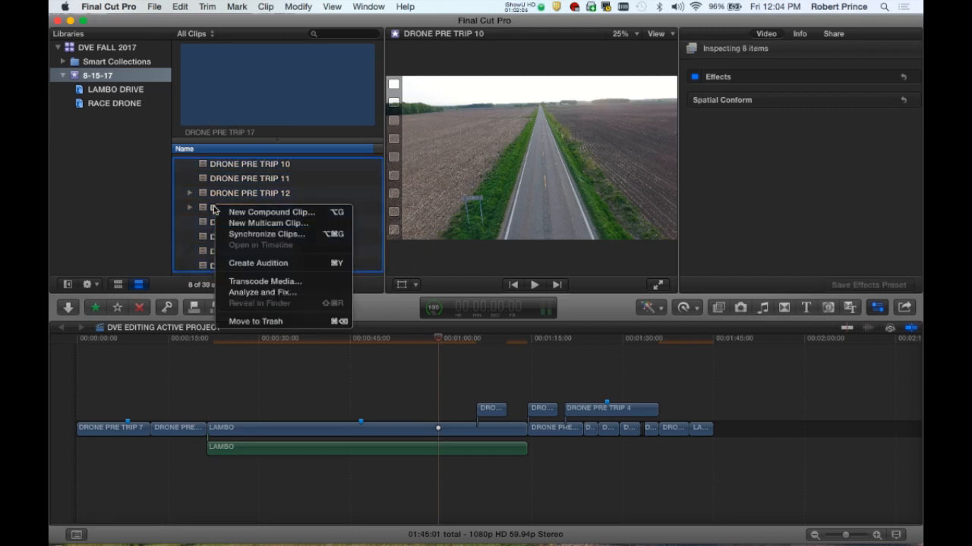
click(152, 194)
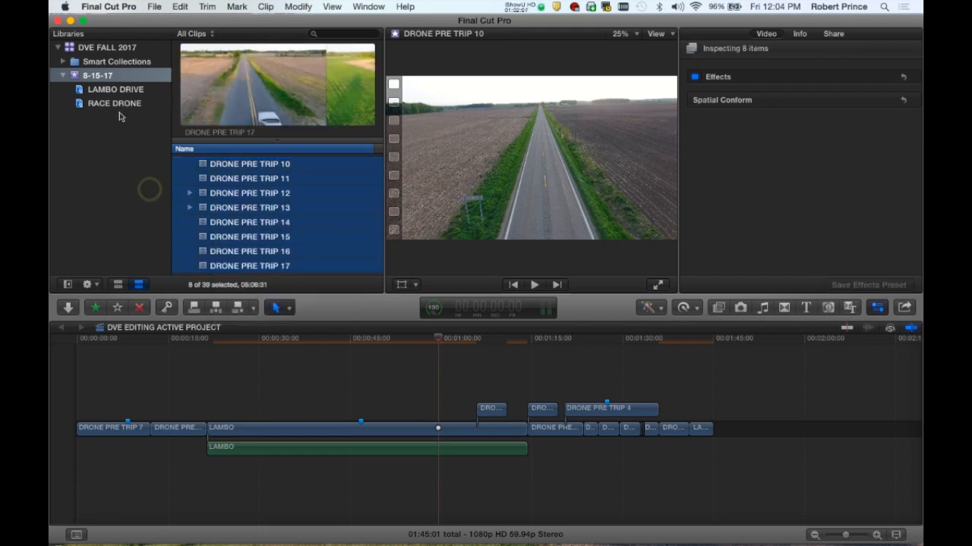
Open the Transcode Media options for the whole 8-15-17 event and cancel them.
click(76, 75)
right_click(76, 76)
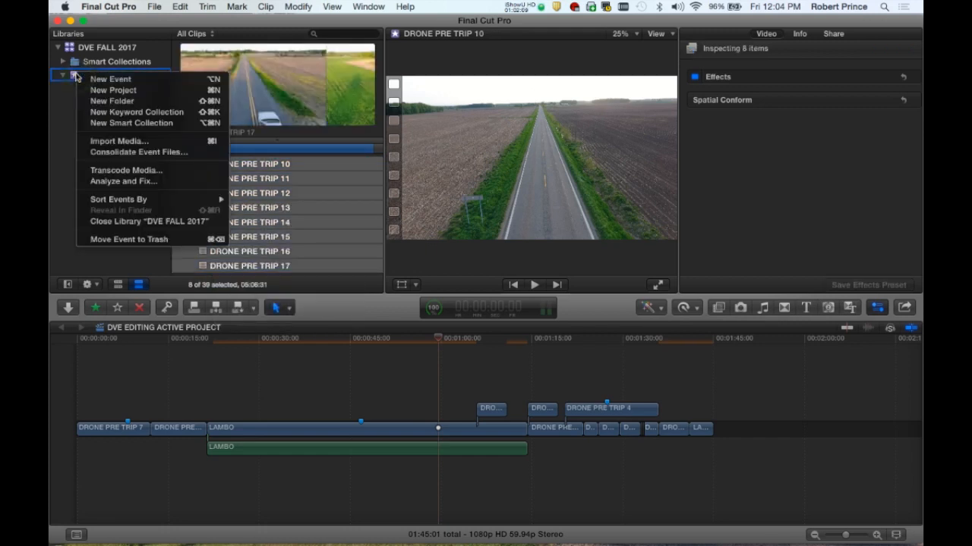
click(126, 170)
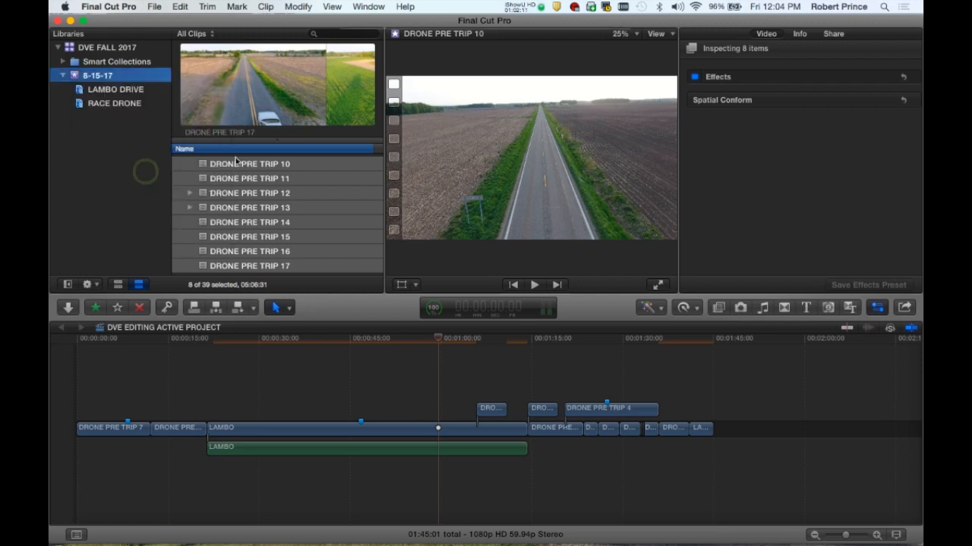
click(531, 115)
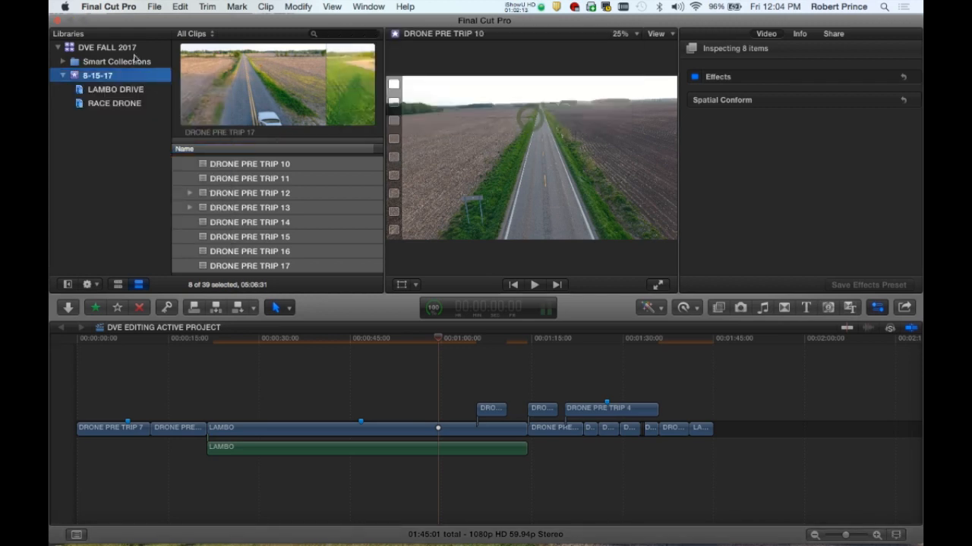
Look for a transcoding command among the options of the DVE FALL 2017 library.
click(79, 49)
right_click(76, 48)
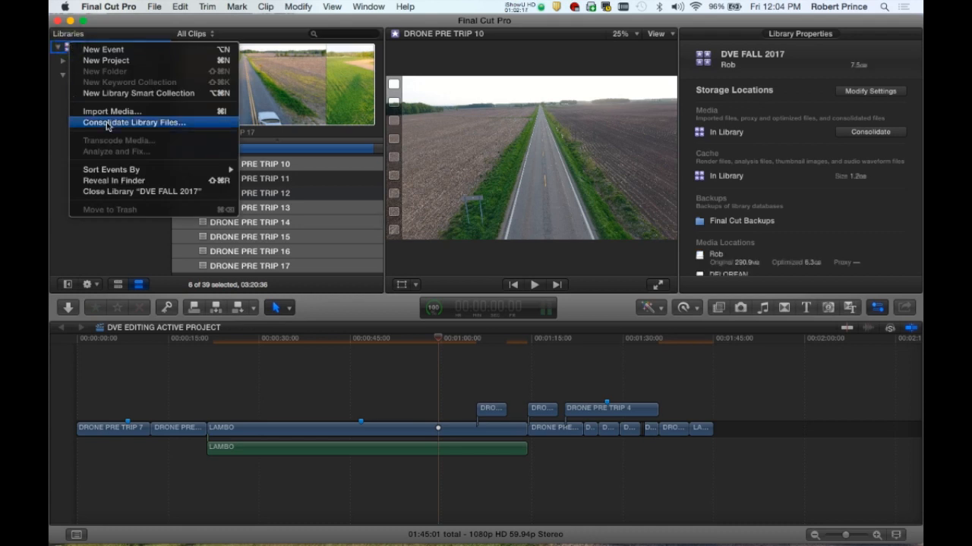
click(57, 120)
Return to the 8-15-17 event, examine its Create proxy media transcoding option, and leave the dialog without transcoding.
click(70, 79)
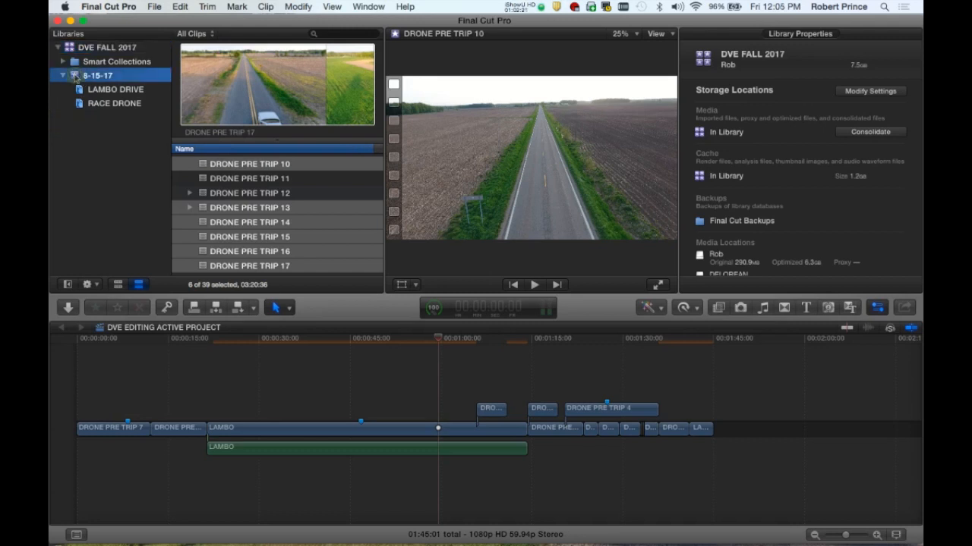
right_click(73, 76)
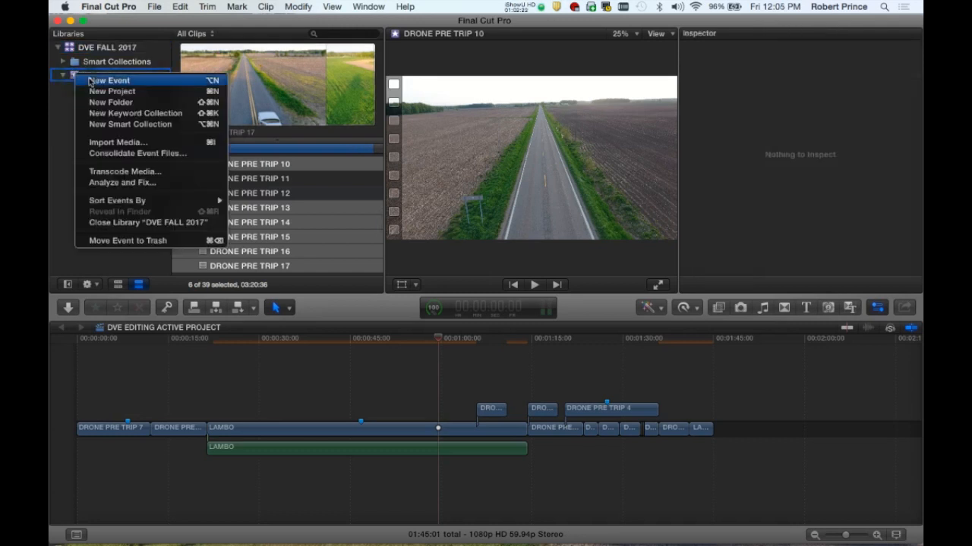
click(121, 172)
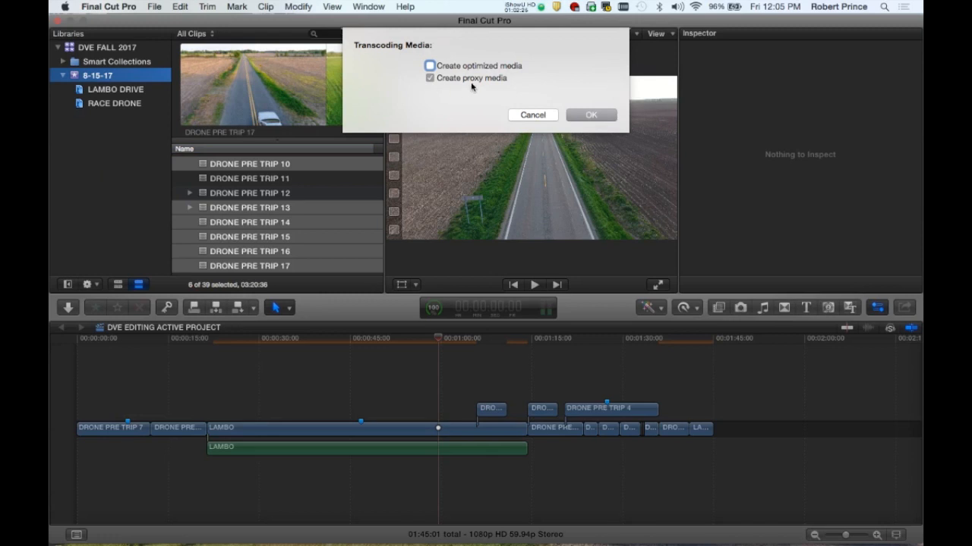
click(543, 115)
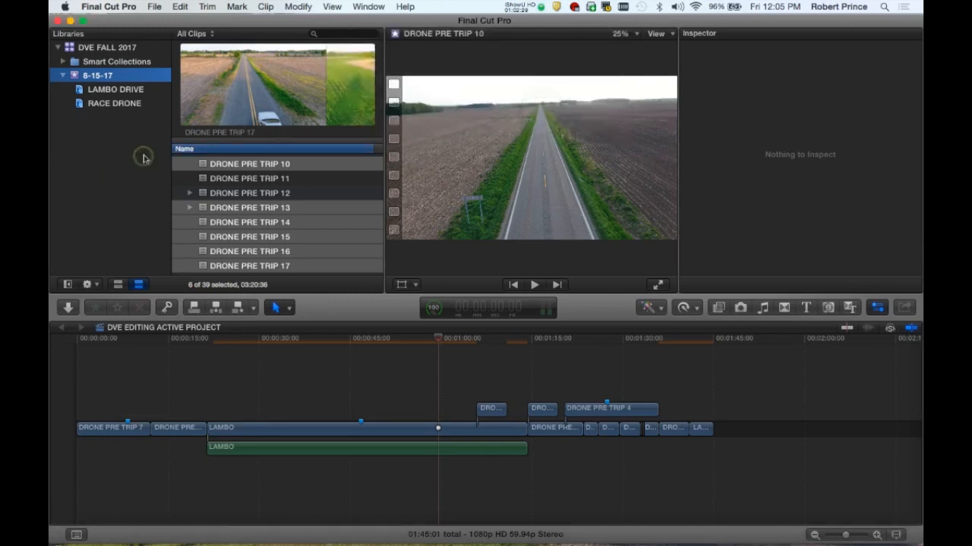
Select the clip DRONE PRE TRIP 14 and look over the viewer's quality and media playback options, leaving them as they are.
click(250, 179)
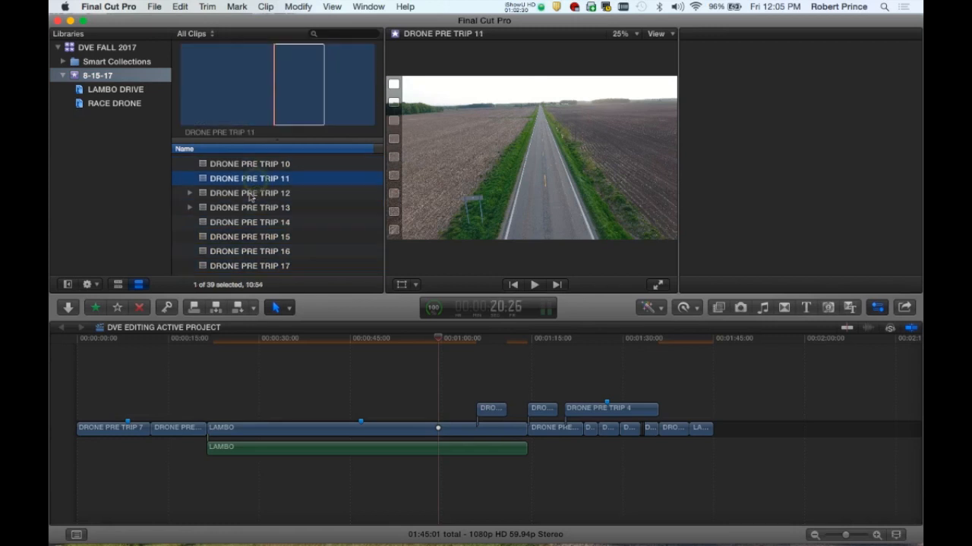
click(223, 222)
click(659, 34)
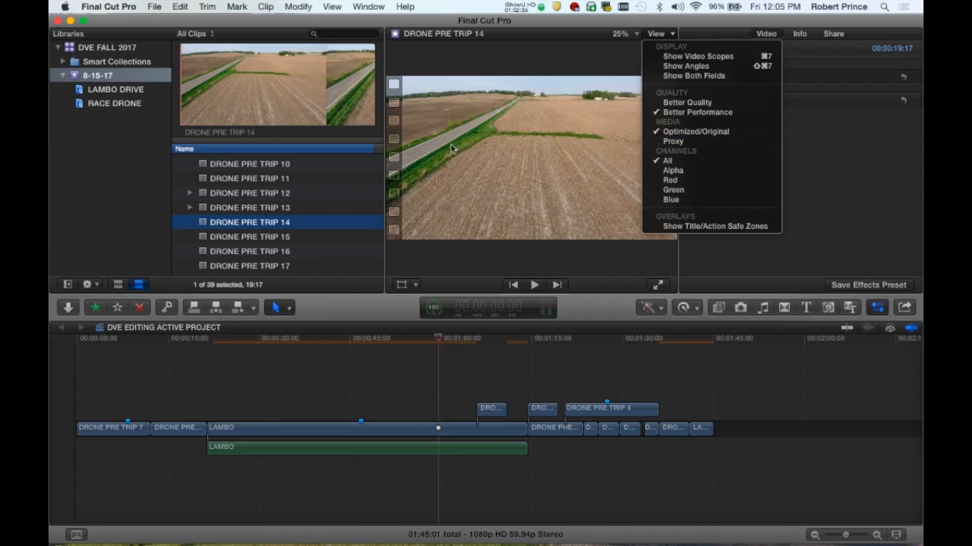
click(121, 170)
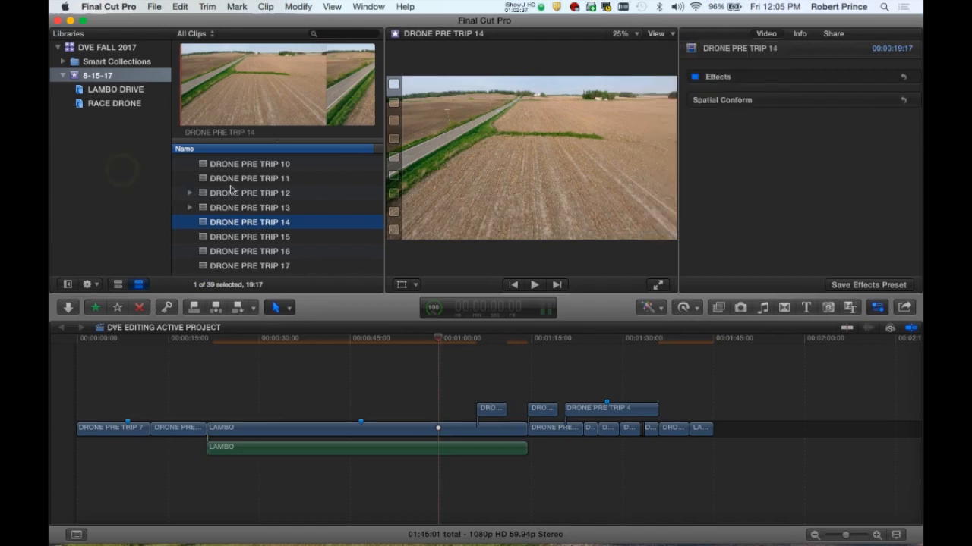
Select the clip DRONE PRE TRIP 11, and place the timeline playhead at about 39 seconds over the LAMBO clip.
click(228, 179)
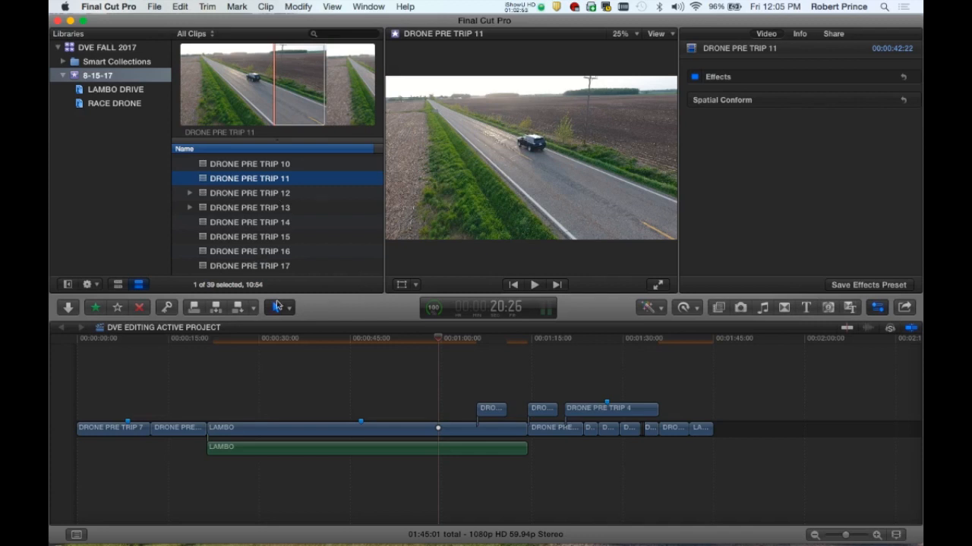
click(349, 341)
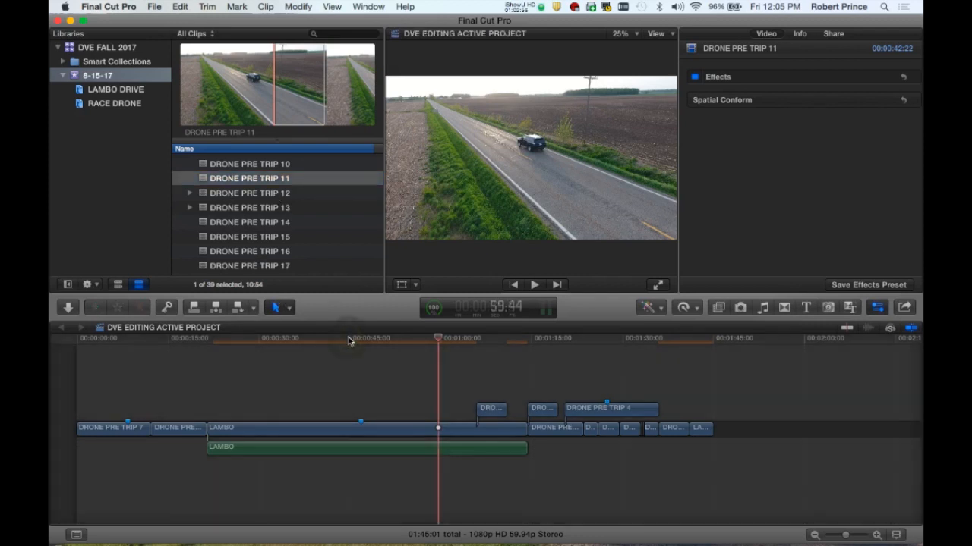
click(347, 340)
click(314, 340)
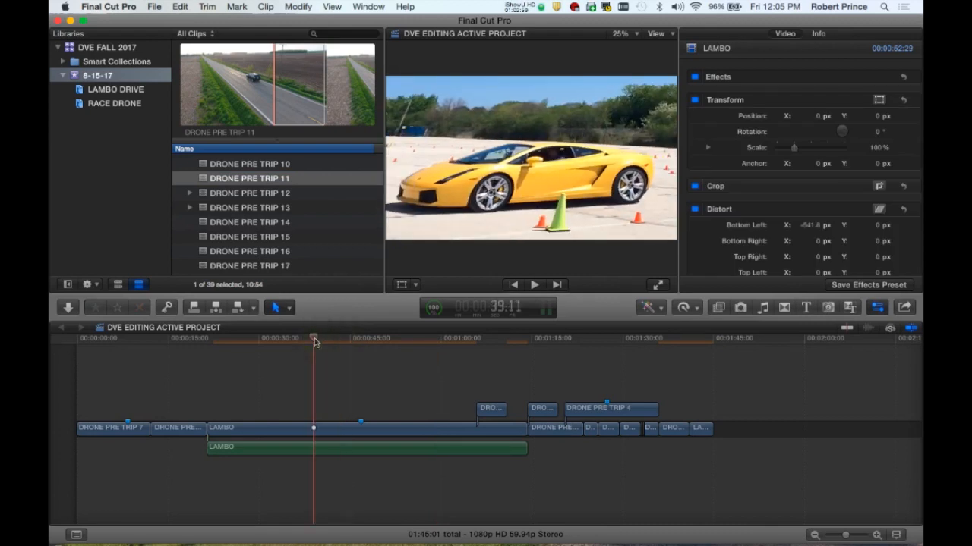